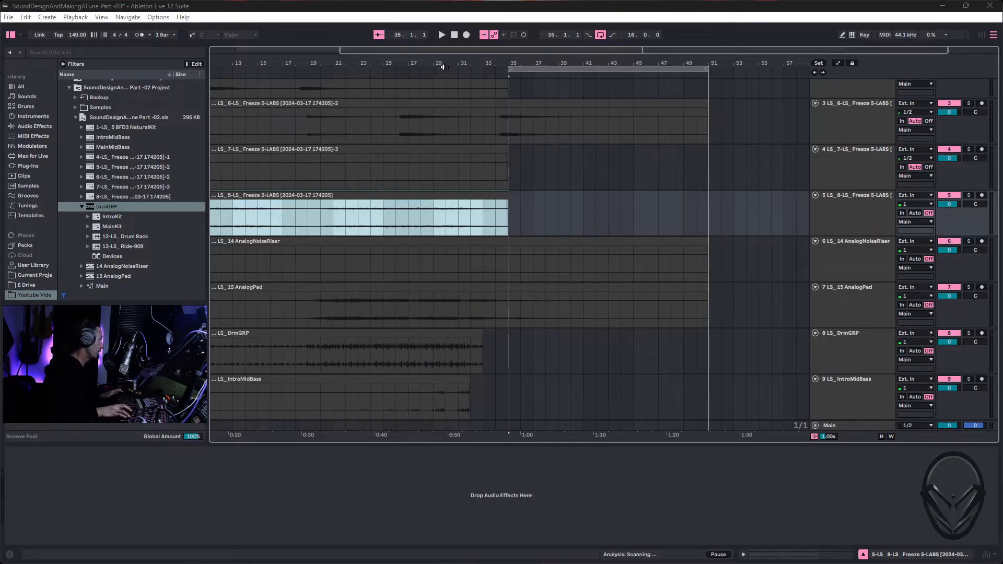
Review the arrangement's intro audio tracks, the MainMidBass track and the DrmGRP drum kit tracks with their devices.
drag(442, 65, 532, 63)
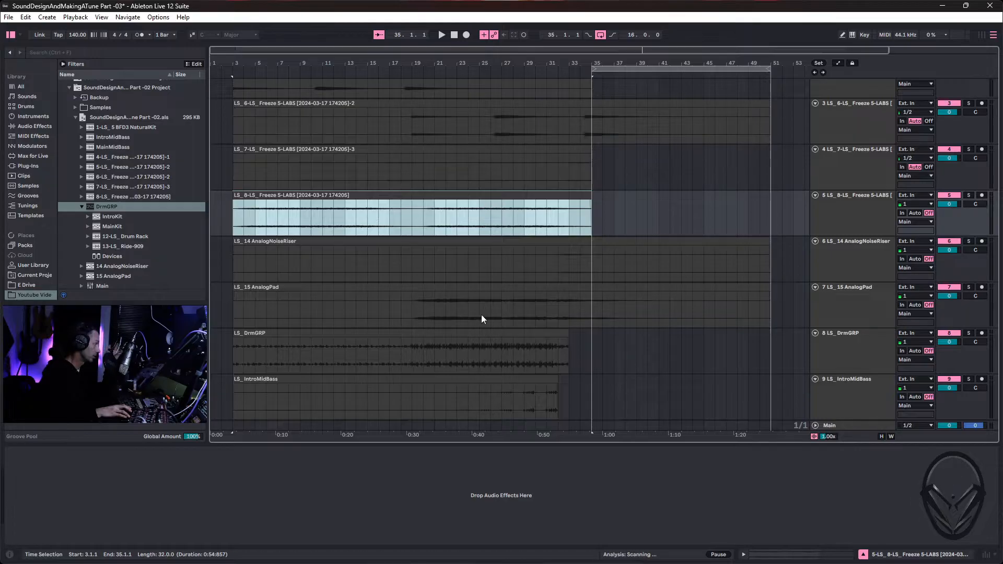
scroll(478, 328, down, 3)
scroll(478, 324, up, 3)
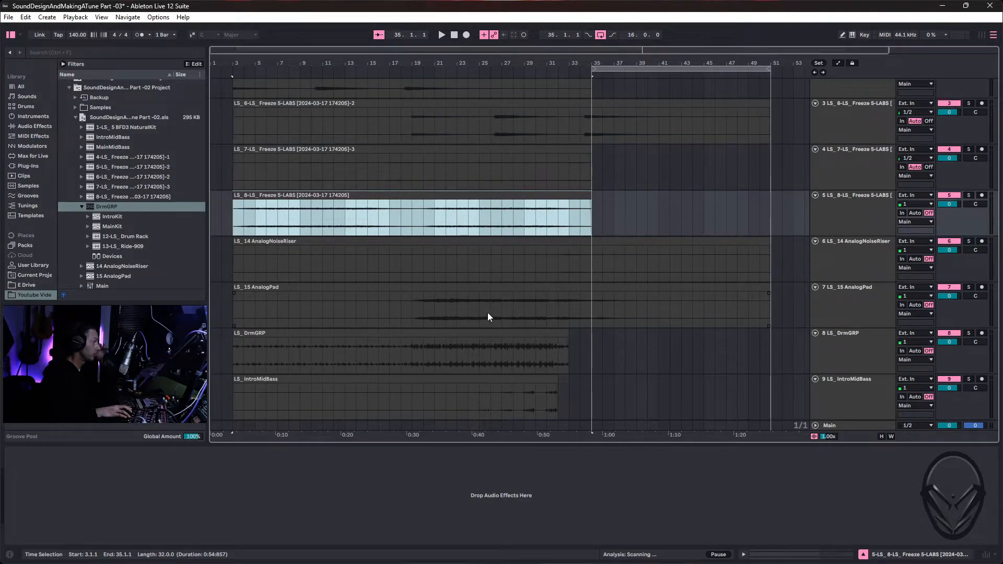
scroll(541, 302, down, 5)
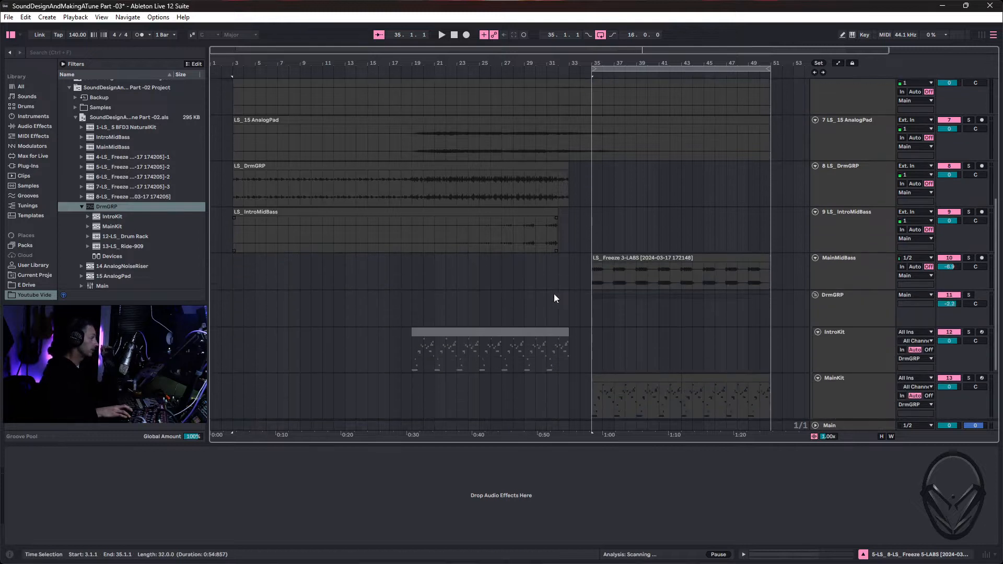
click(836, 262)
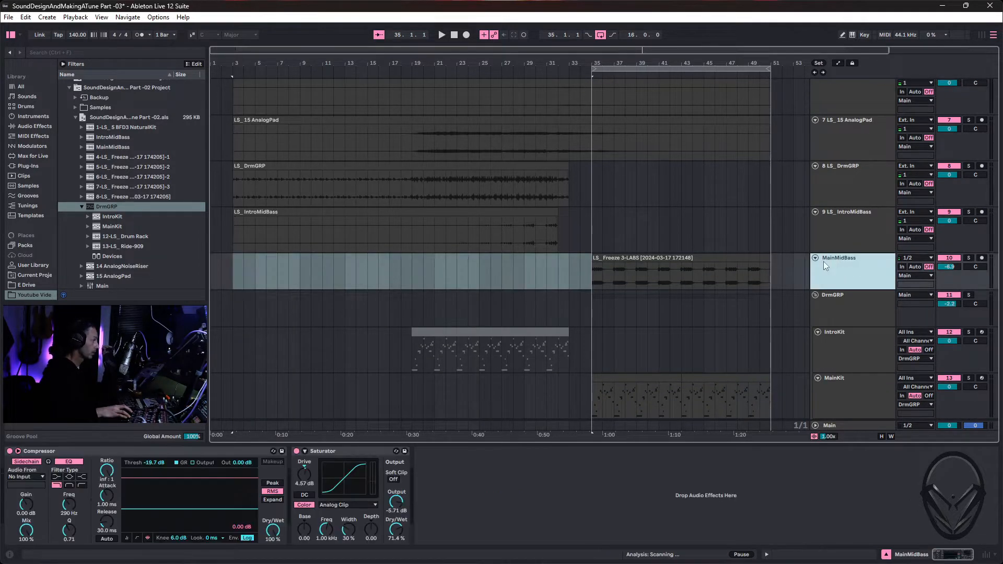
scroll(754, 292, down, 3)
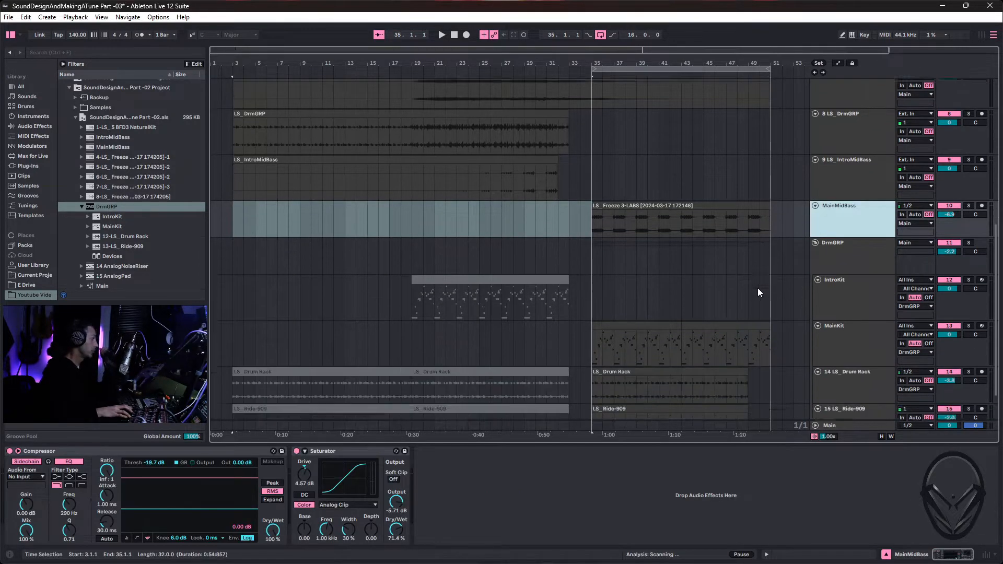
click(866, 288)
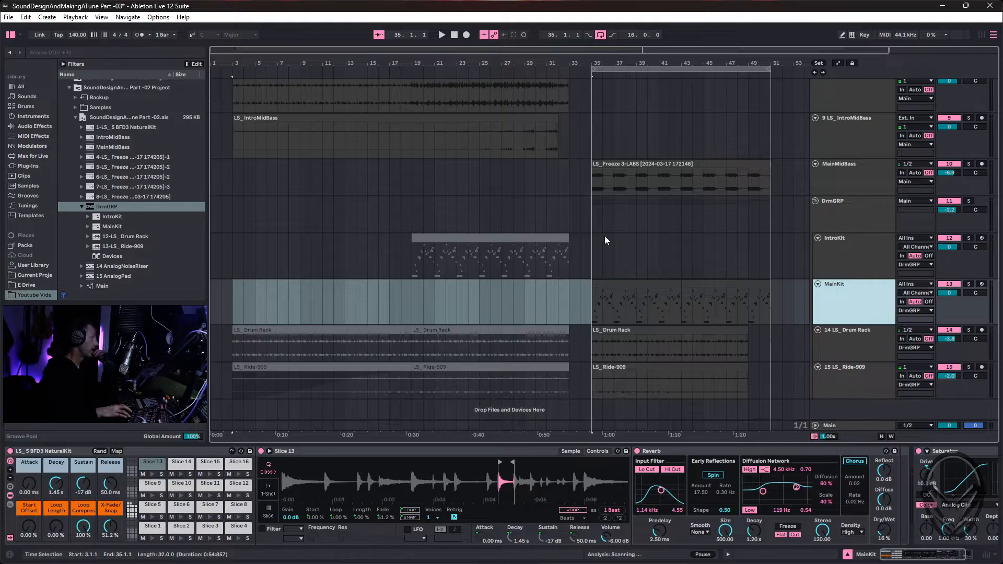
scroll(475, 299, up, 2)
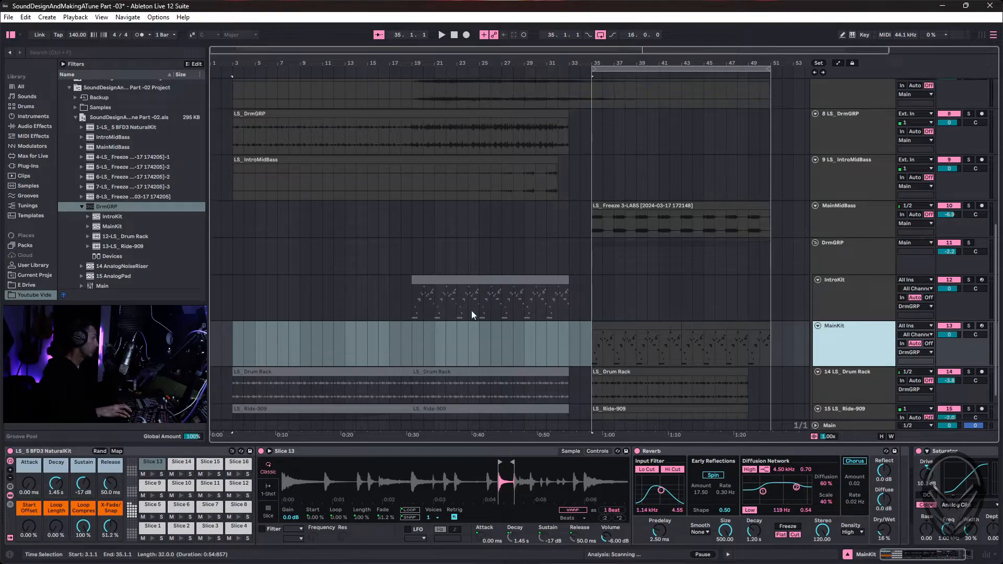
scroll(400, 360, up, 7)
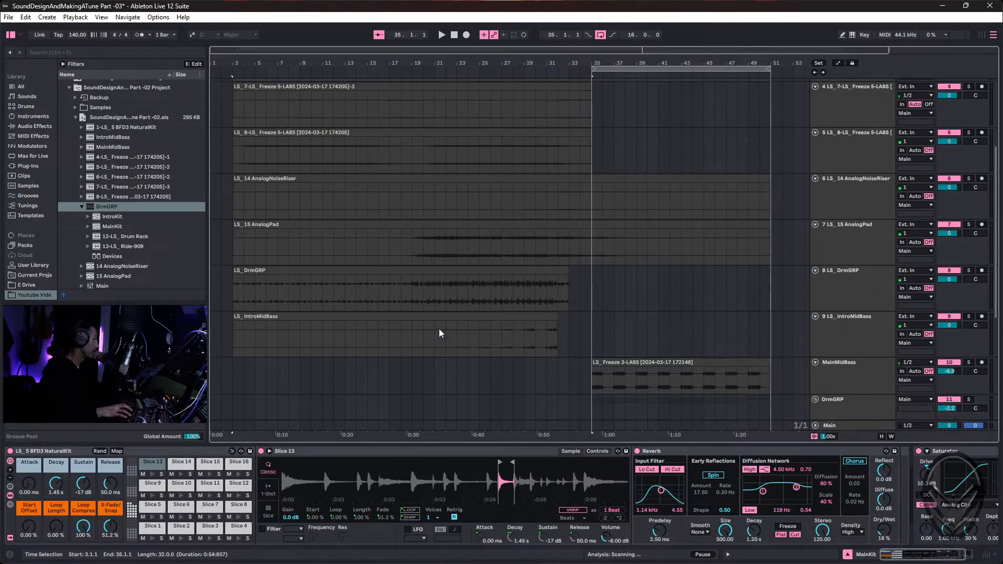
click(346, 273)
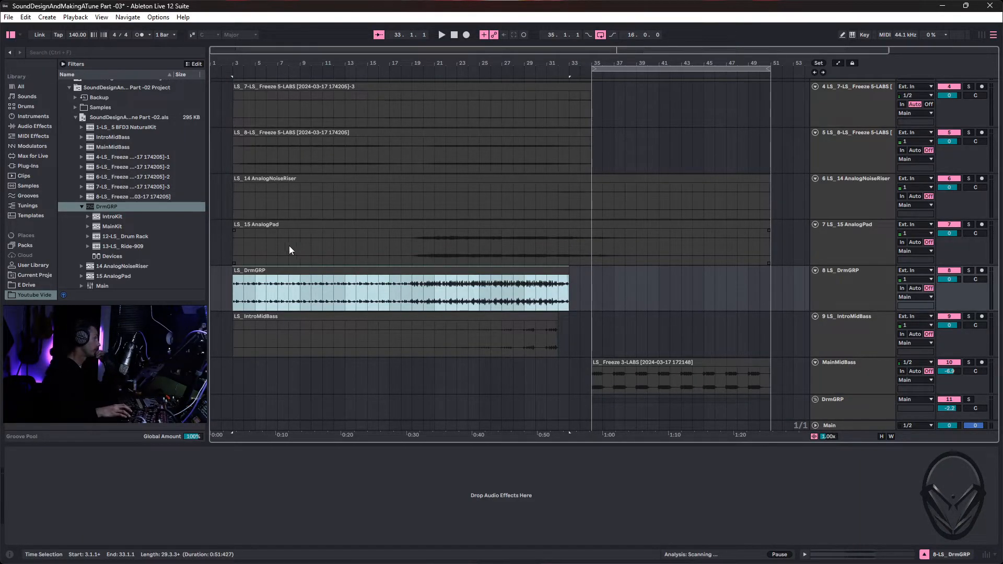
scroll(516, 365, down, 7)
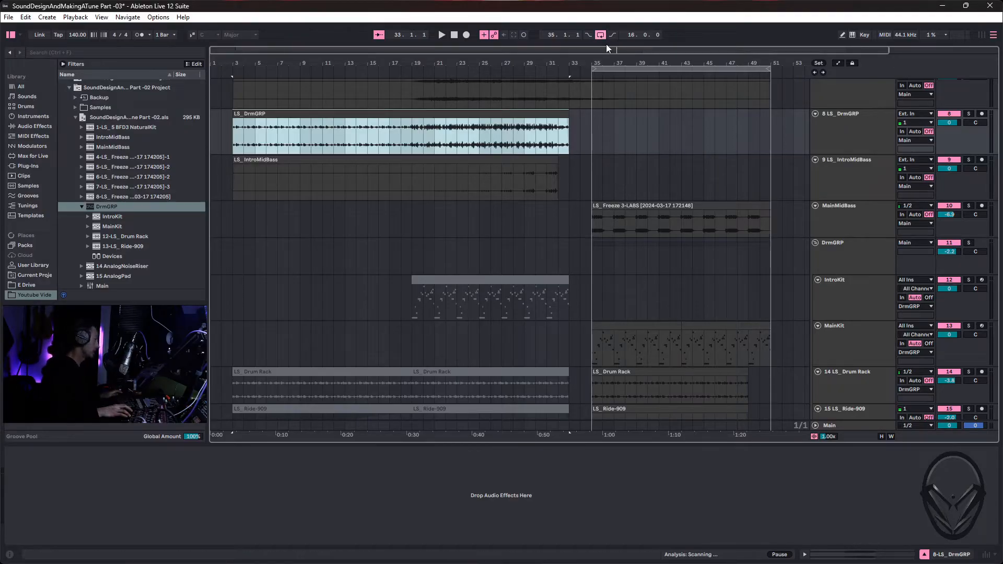
Select the looped section from bar 35 to bar 51 and inspect the MainMidBass track's devices.
click(620, 66)
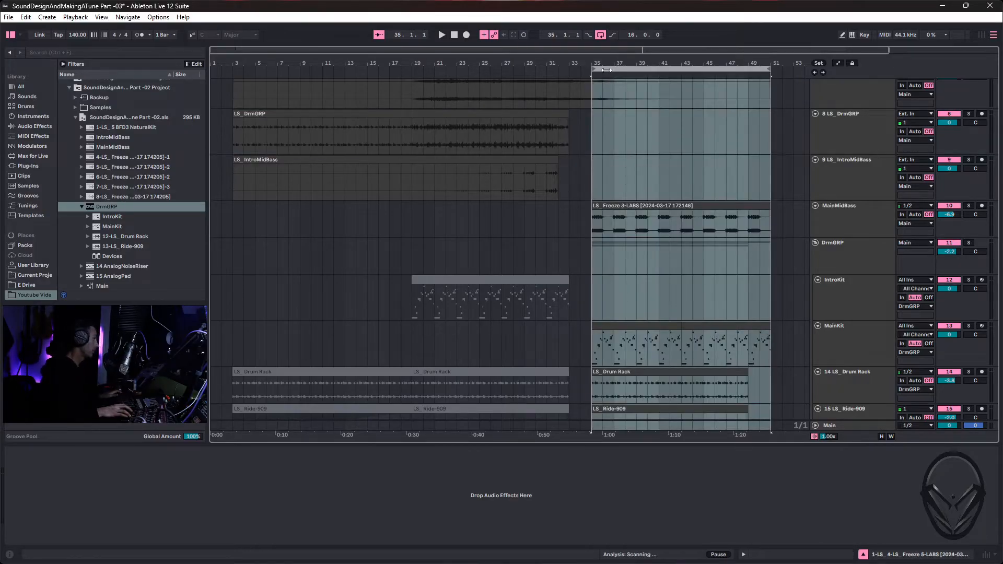
click(231, 72)
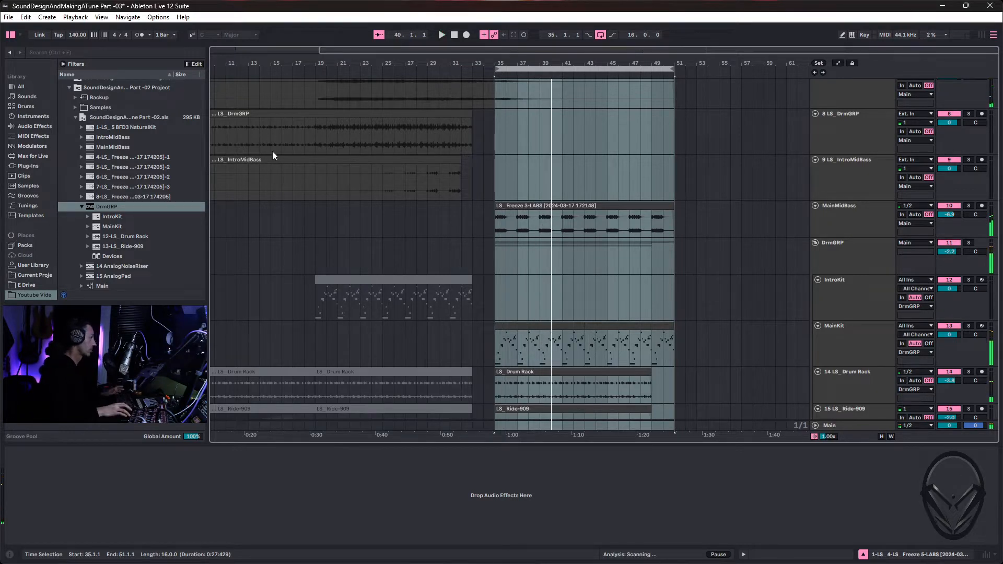
click(840, 213)
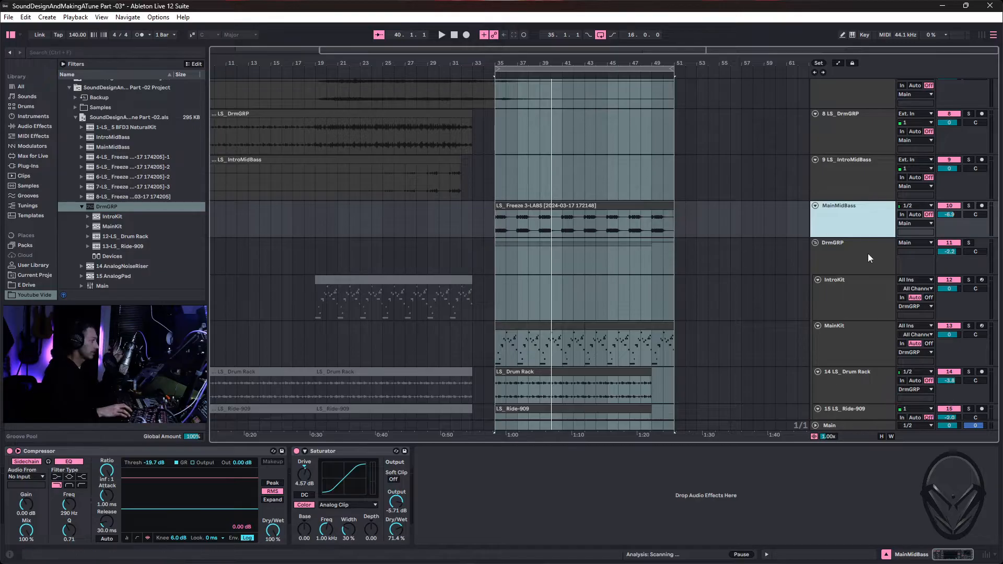
scroll(859, 233, down, 2)
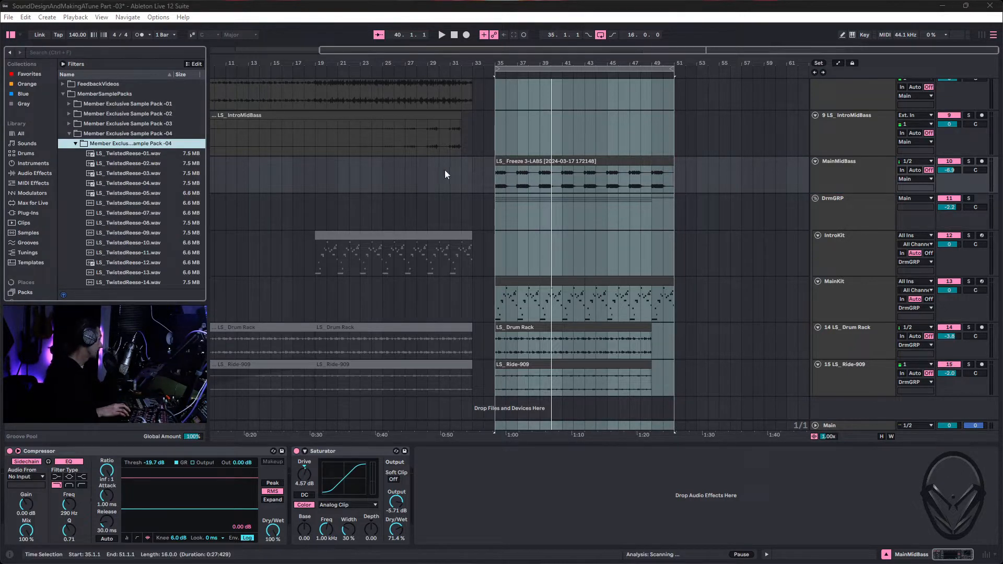
Preview the LS_TwistedReese samples 08, 10 and 15 to 20 in Member Exclusive Sample Pack -04.
scroll(124, 175, down, 1)
scroll(129, 169, down, 3)
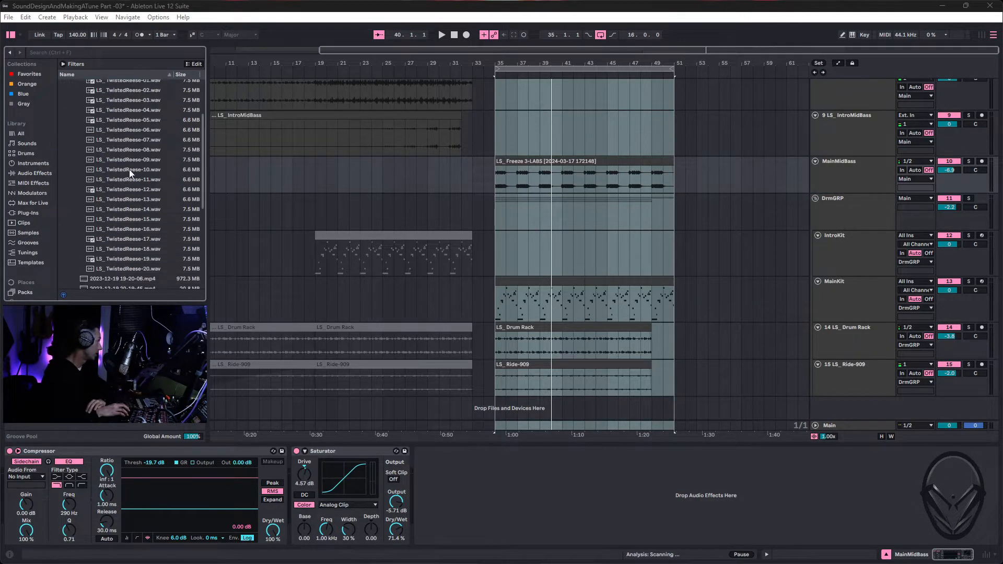
scroll(139, 138, down, 1)
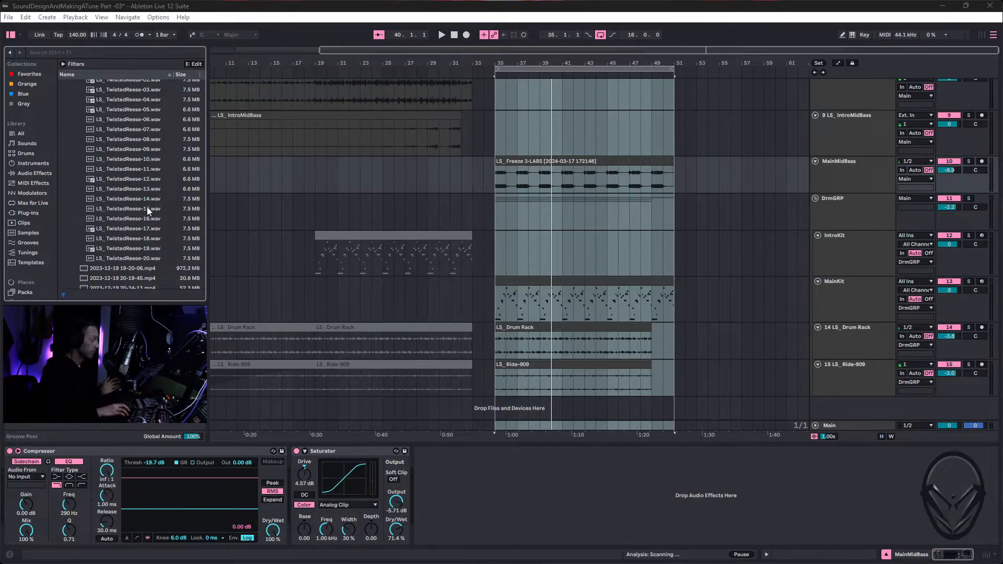
click(147, 208)
click(145, 159)
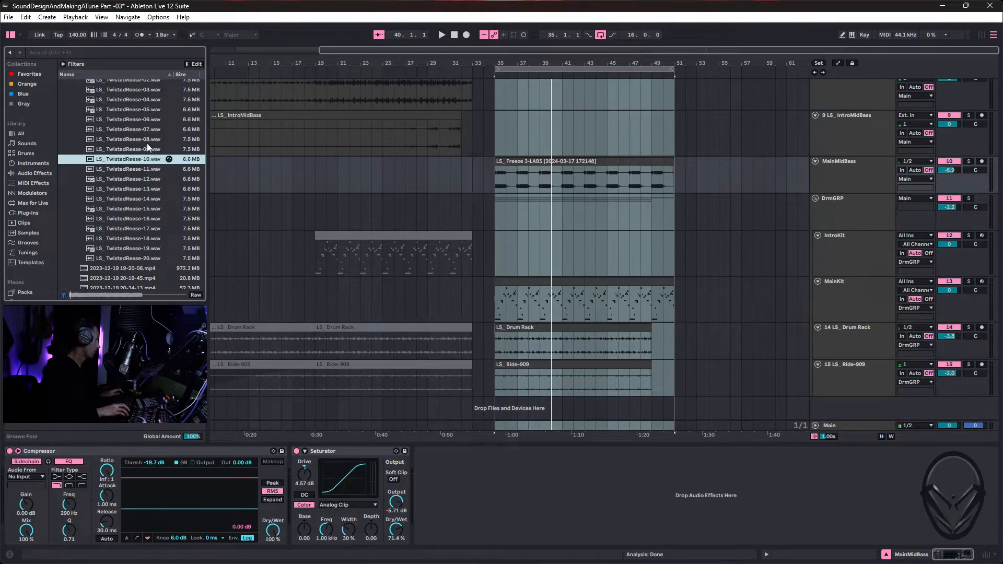
click(143, 139)
click(137, 207)
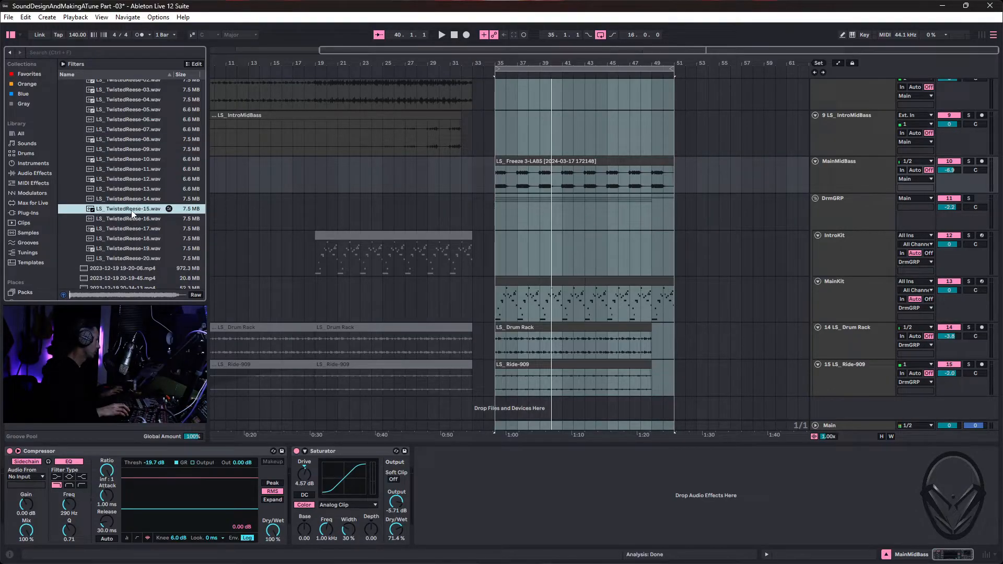
click(128, 217)
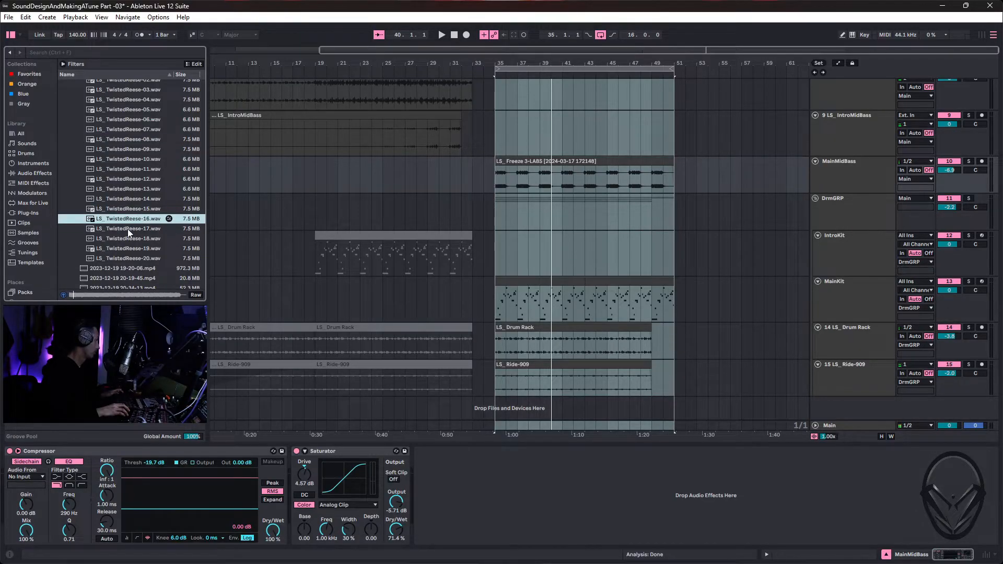
click(127, 229)
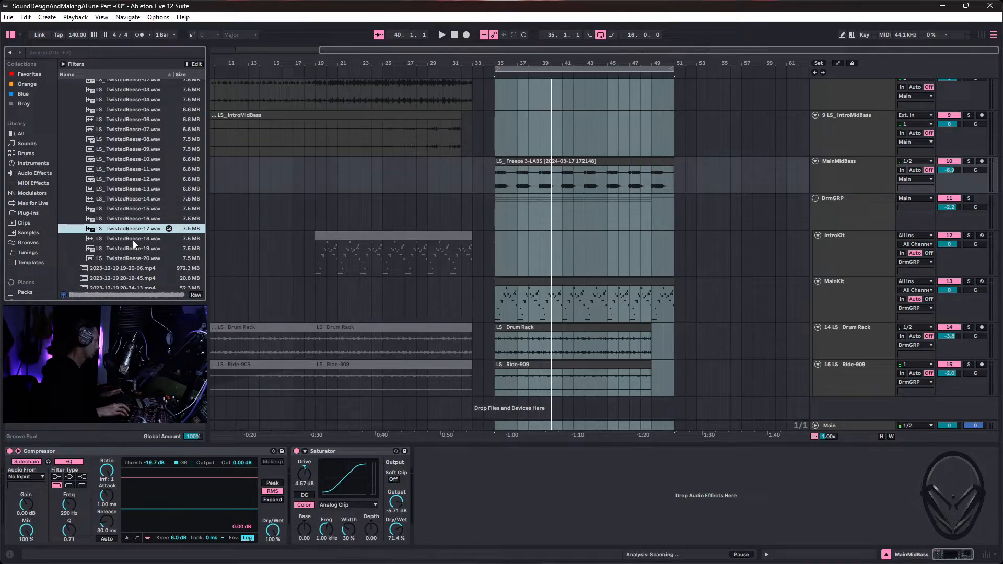
click(133, 241)
click(132, 248)
click(133, 258)
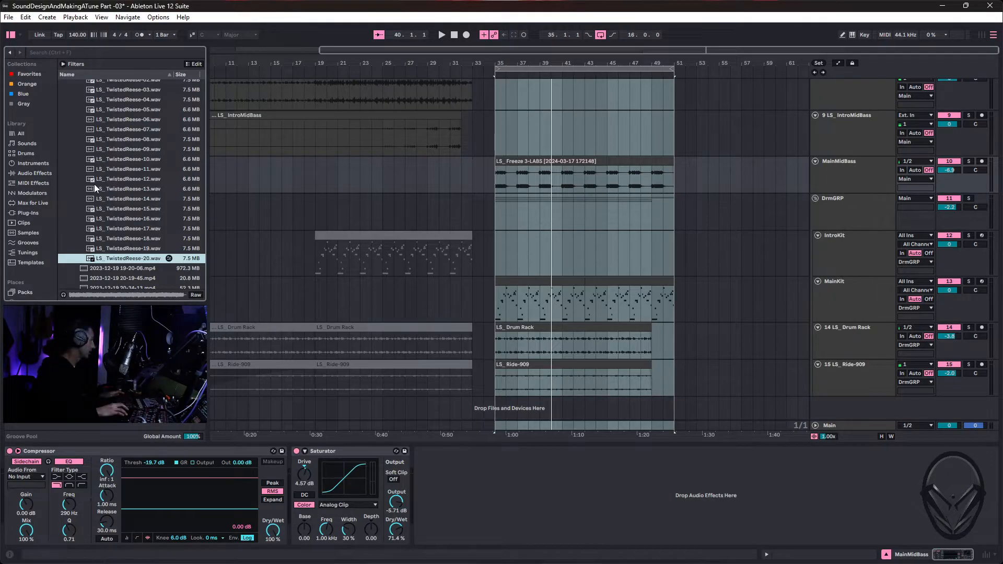
Play the looped section and audition LS_TwistedReese samples 01, 02, 03, 05, 06 and 07 against it.
scroll(162, 167, up, 2)
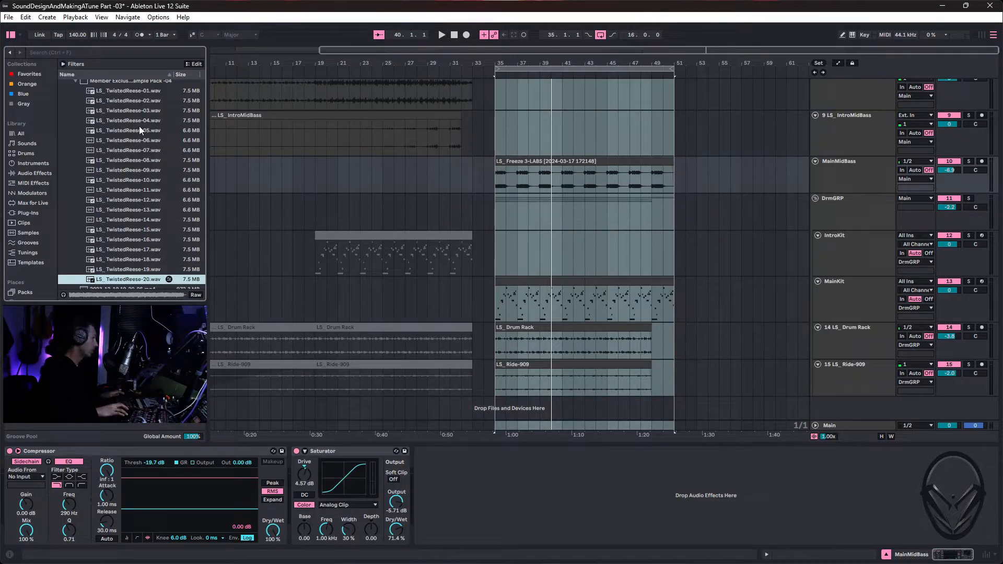
key(space)
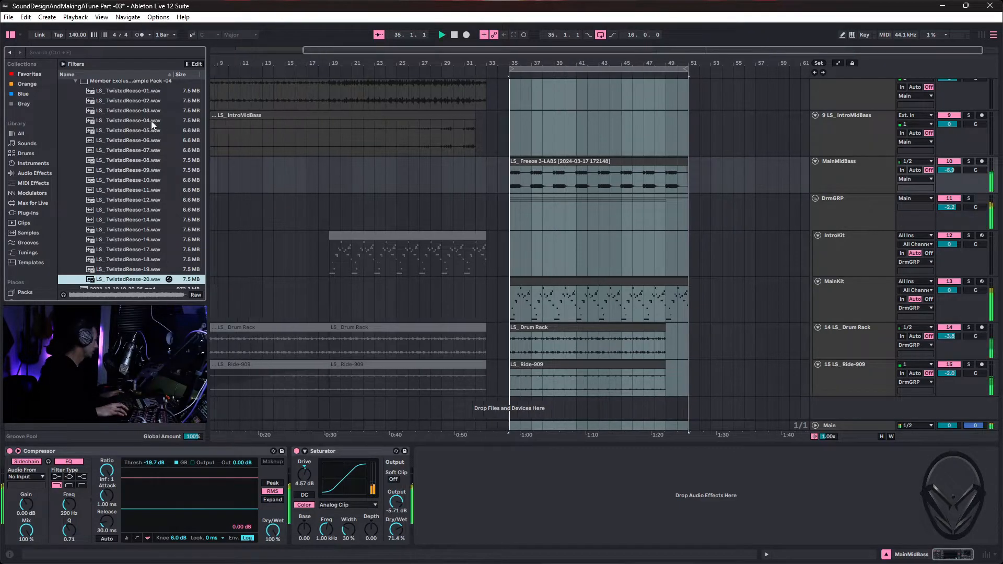
click(137, 91)
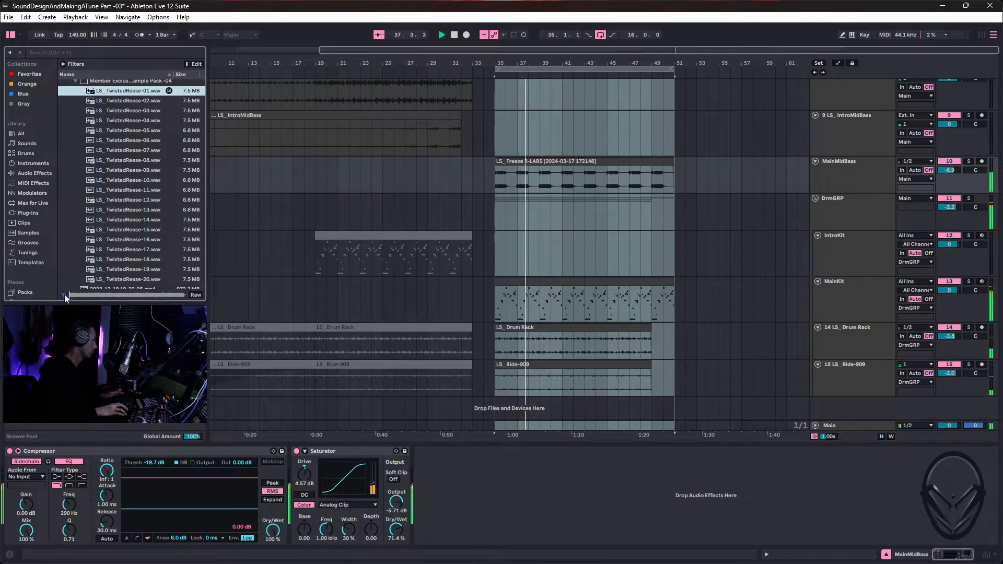
click(115, 103)
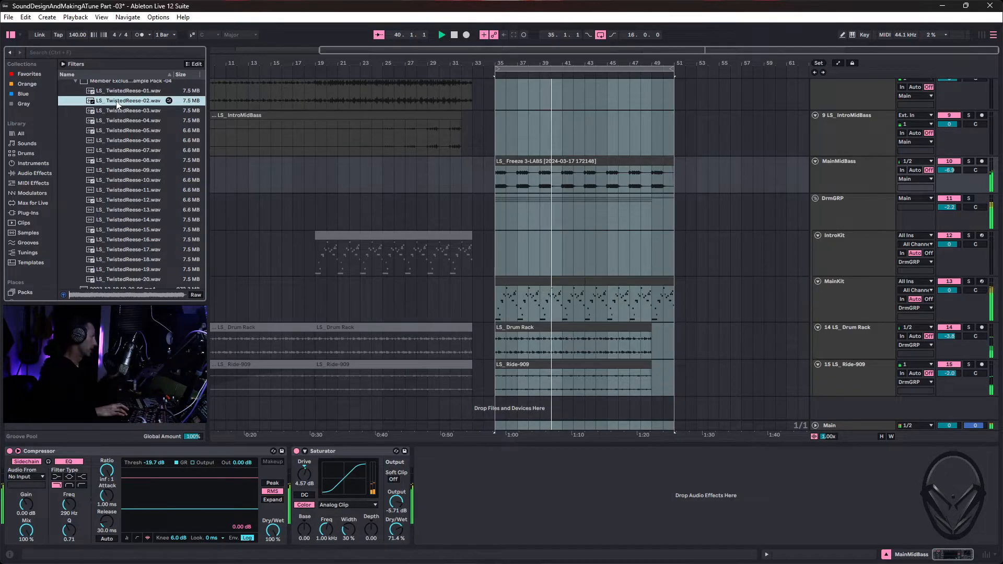
click(120, 111)
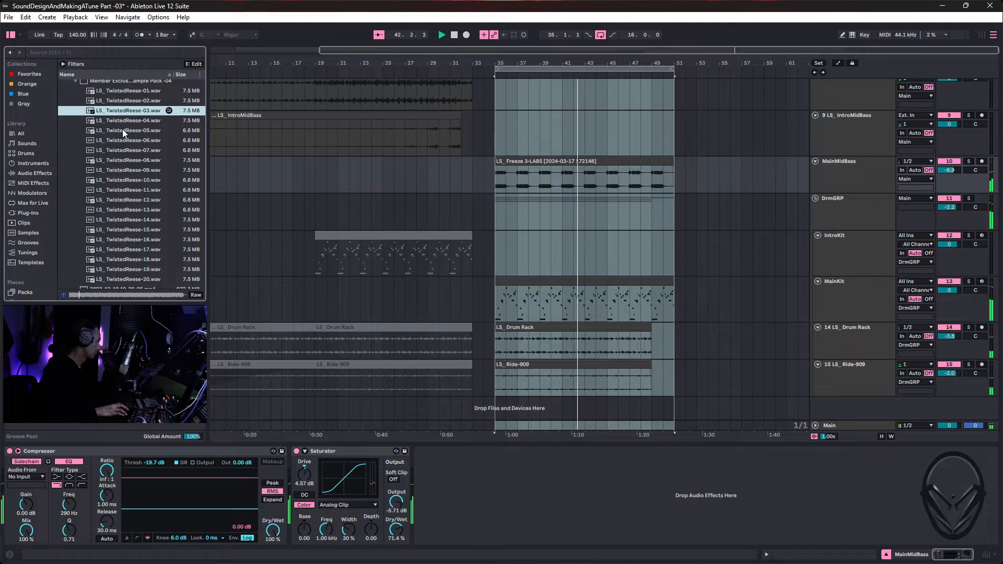
click(123, 131)
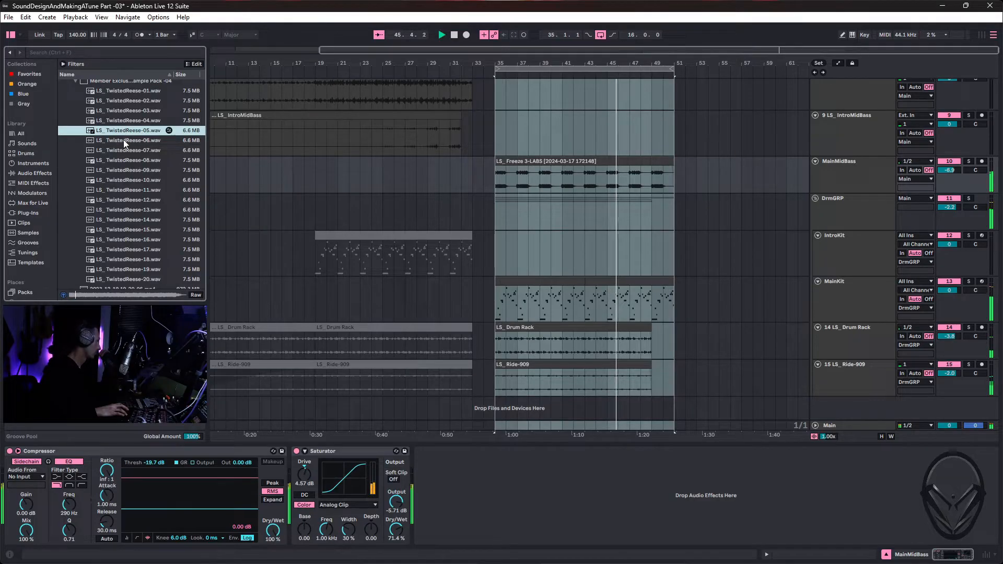
click(124, 141)
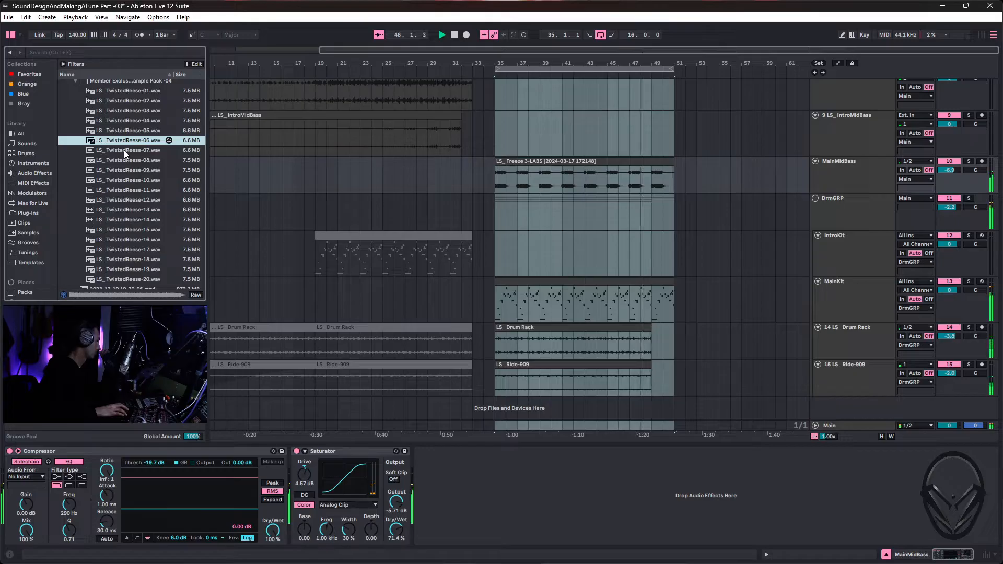
click(124, 151)
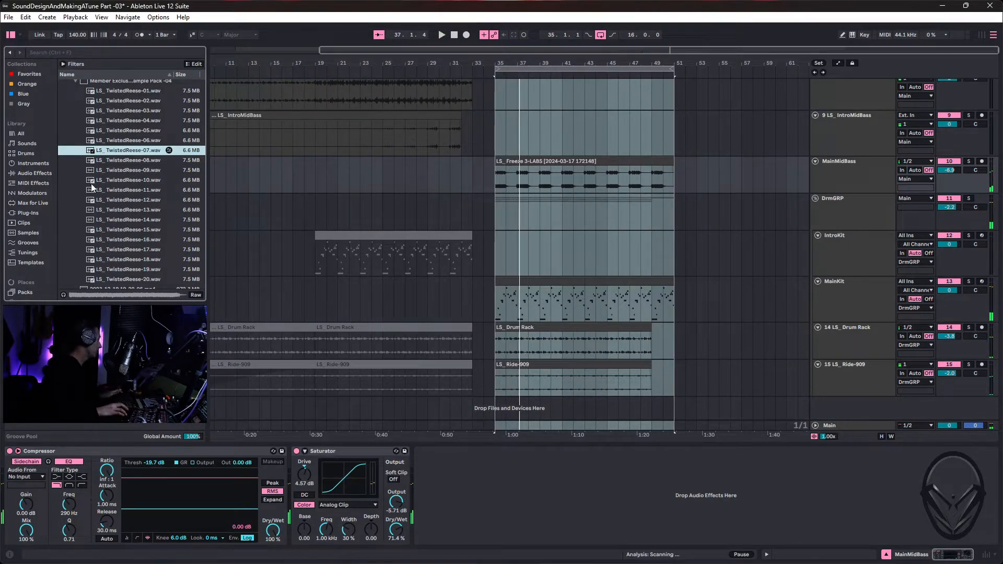
Add the Sampler instrument on a new track below LS_Ride-909.
click(29, 164)
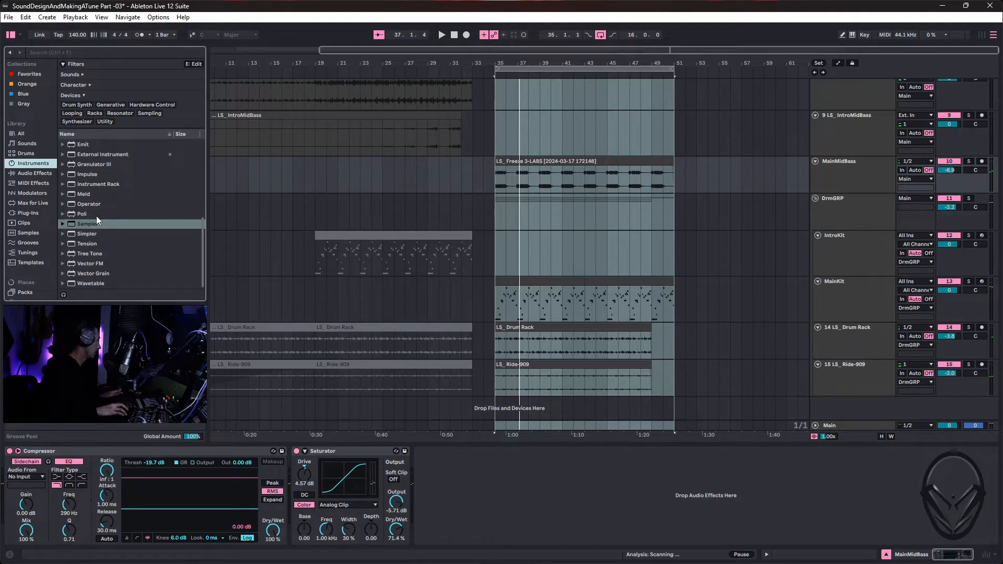
drag(92, 223, 552, 410)
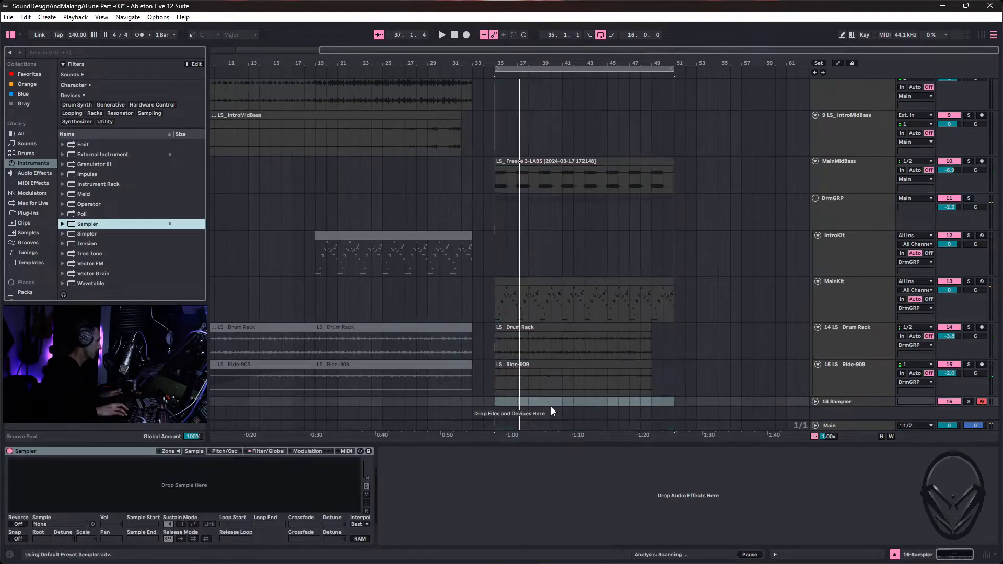
Load LS_TwistedReese-07.wav from the sample pack folder into the empty Sampler and turn on Snap.
scroll(29, 250, down, 3)
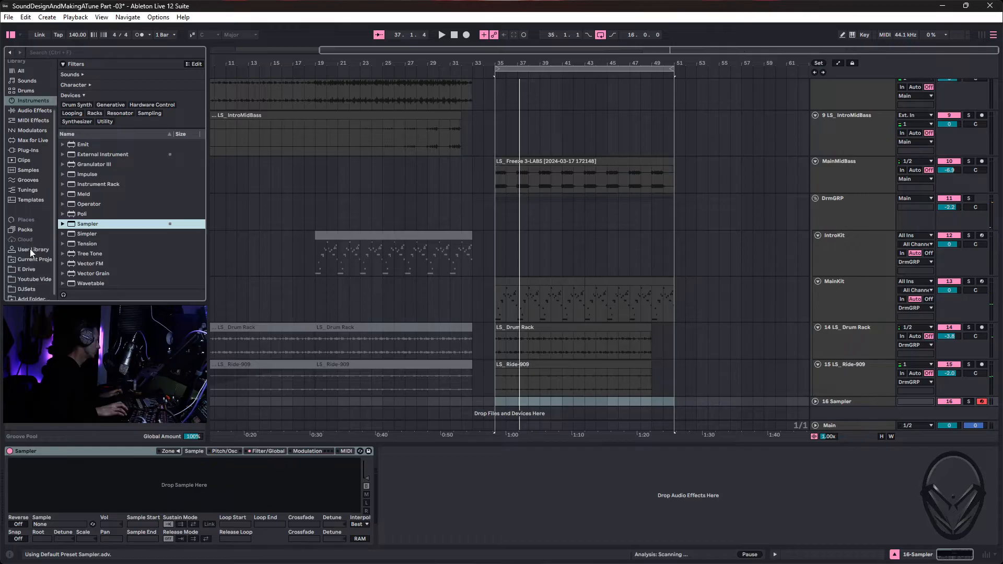
click(28, 275)
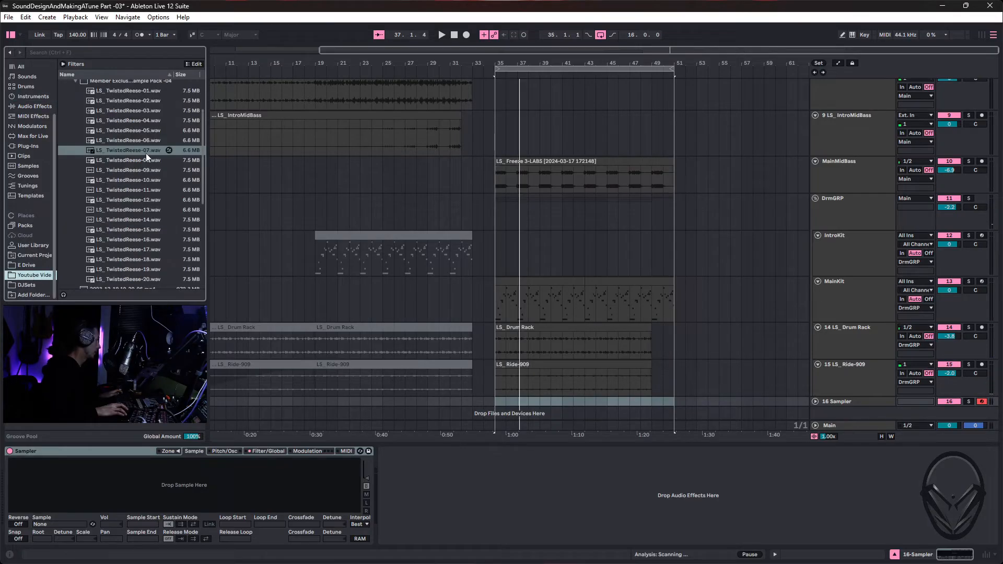
drag(139, 149, 242, 490)
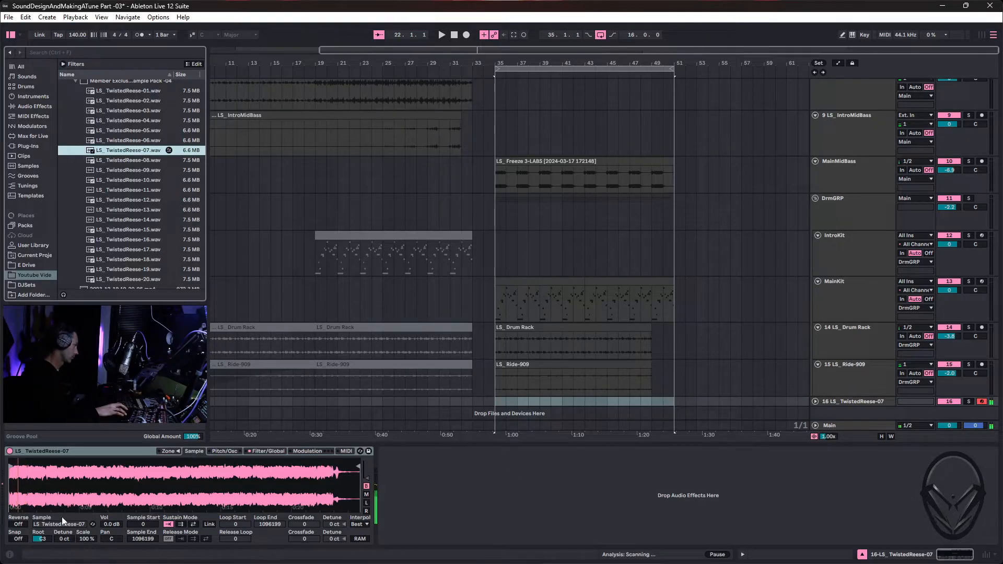
click(19, 538)
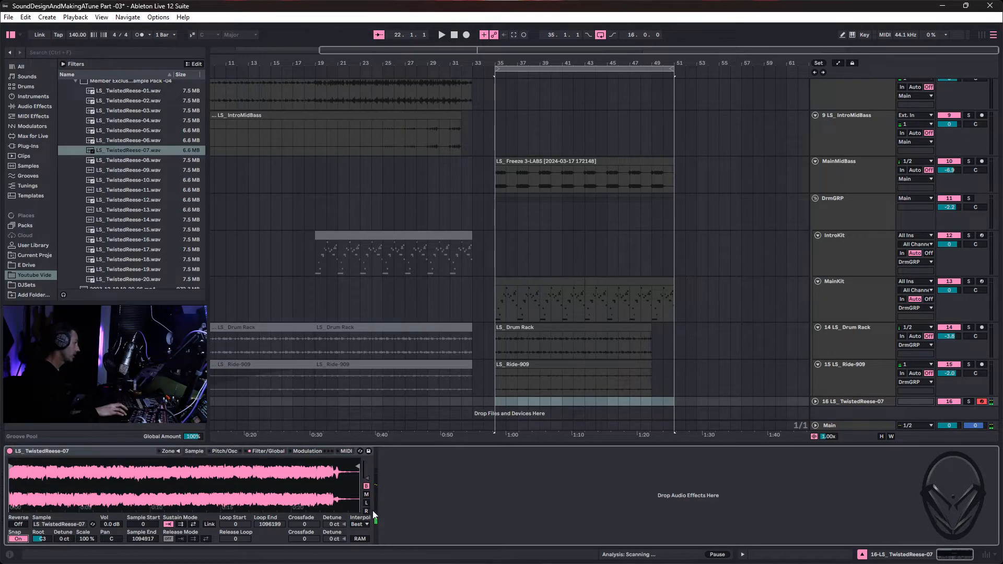
Set Sampler's pitch glide mode to Glide and change the LS_TwistedReese-07 sample's root key to F3.
click(225, 451)
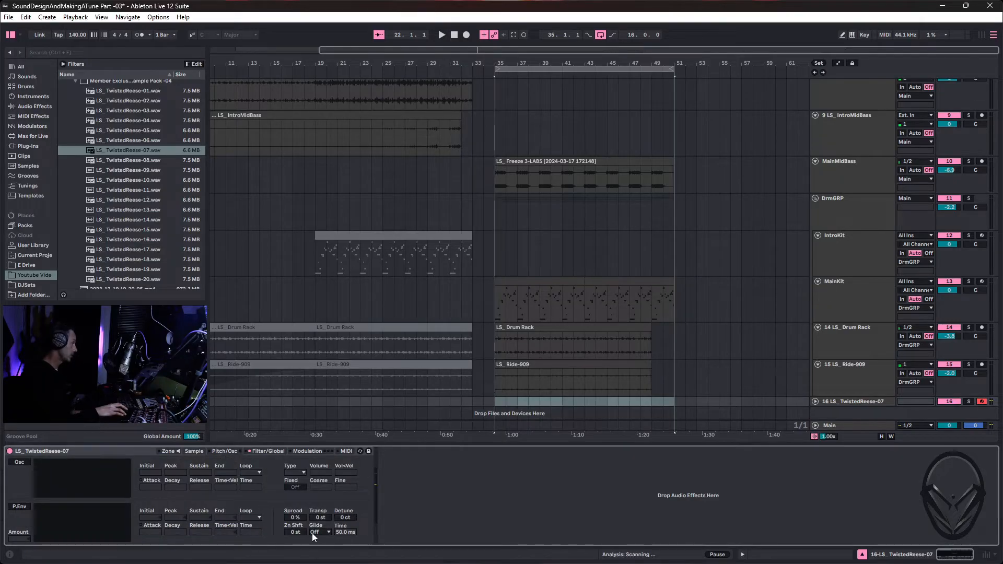
click(325, 555)
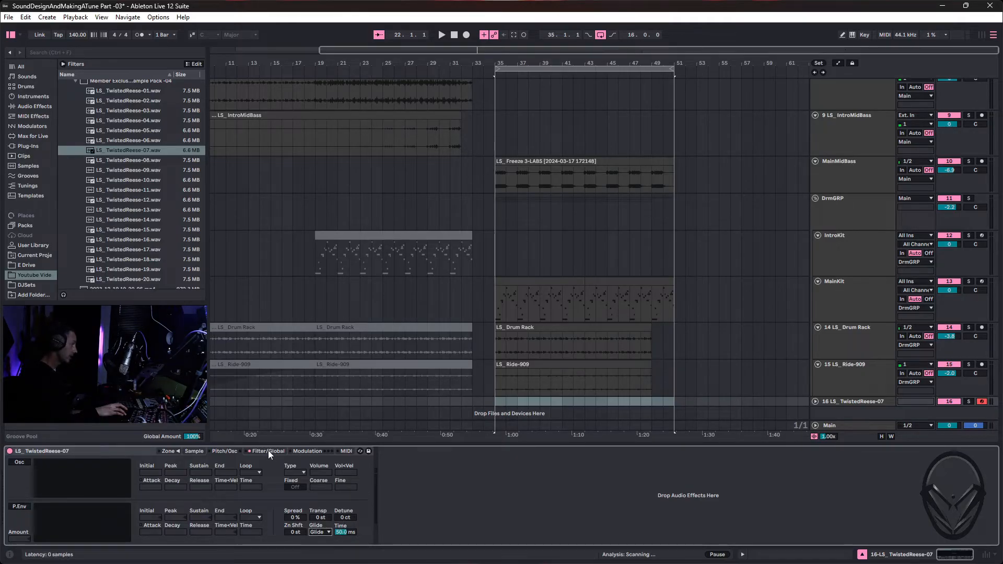
click(203, 452)
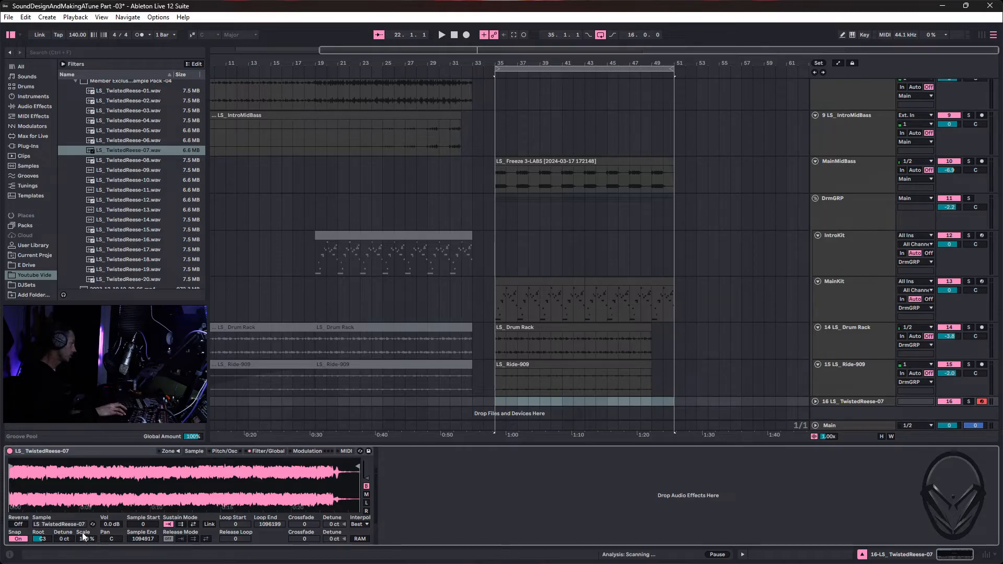
drag(46, 538, 46, 546)
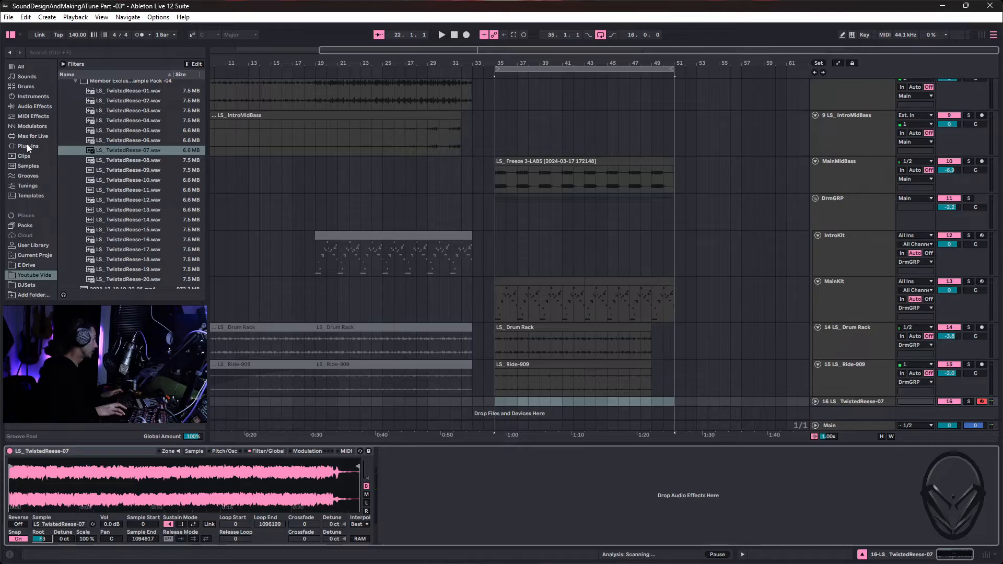
Search the audio effects for Saturator and add it after Sampler on the LS_TwistedReese-07 track.
click(32, 106)
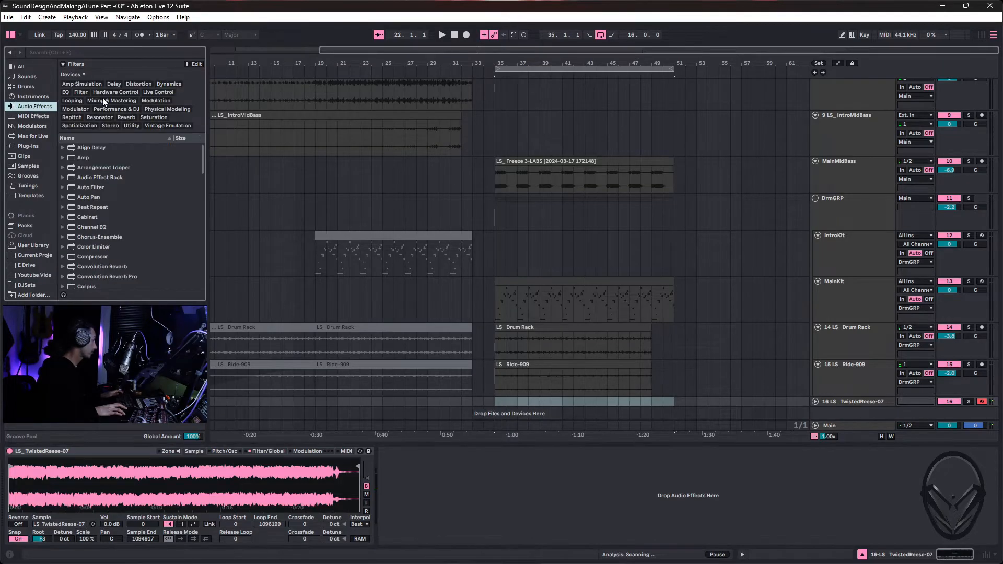
click(102, 54)
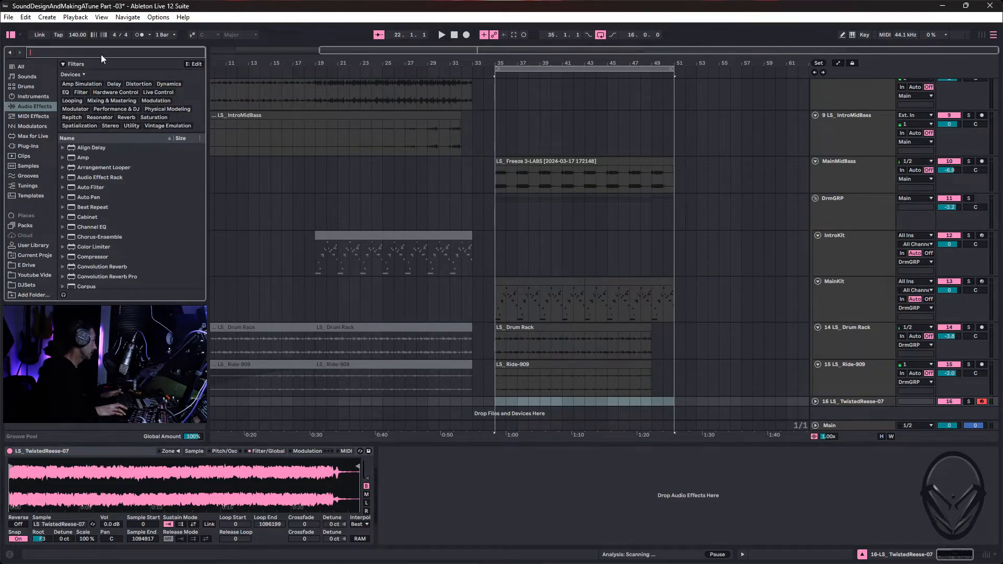
text(satu)
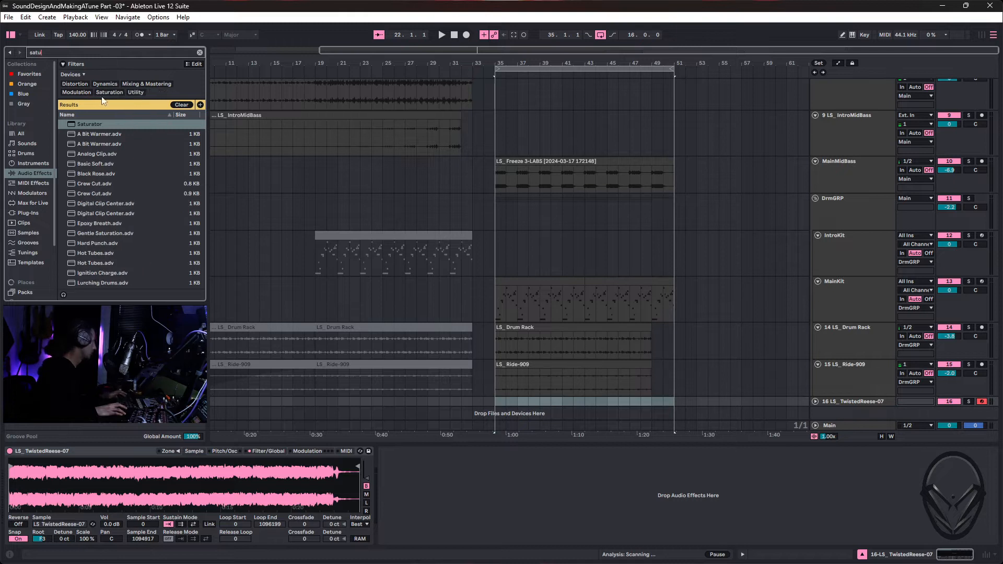
mouse_move(96, 124)
mouse_down()
mouse_move(293, 259)
mouse_move(463, 470)
mouse_up()
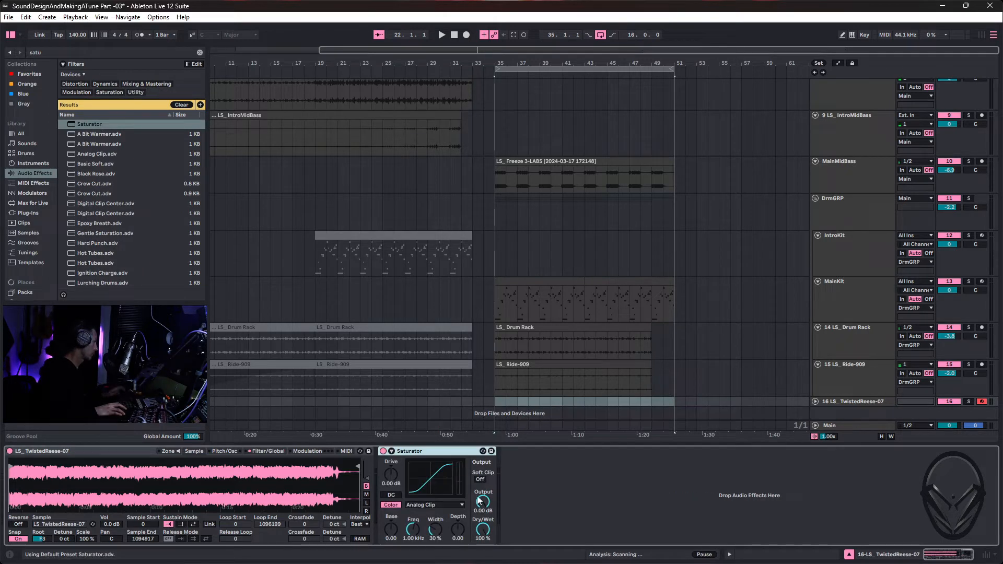
Switch Sampler's filter circuit to OSR and set its filter drive to 3.38 dB.
click(264, 451)
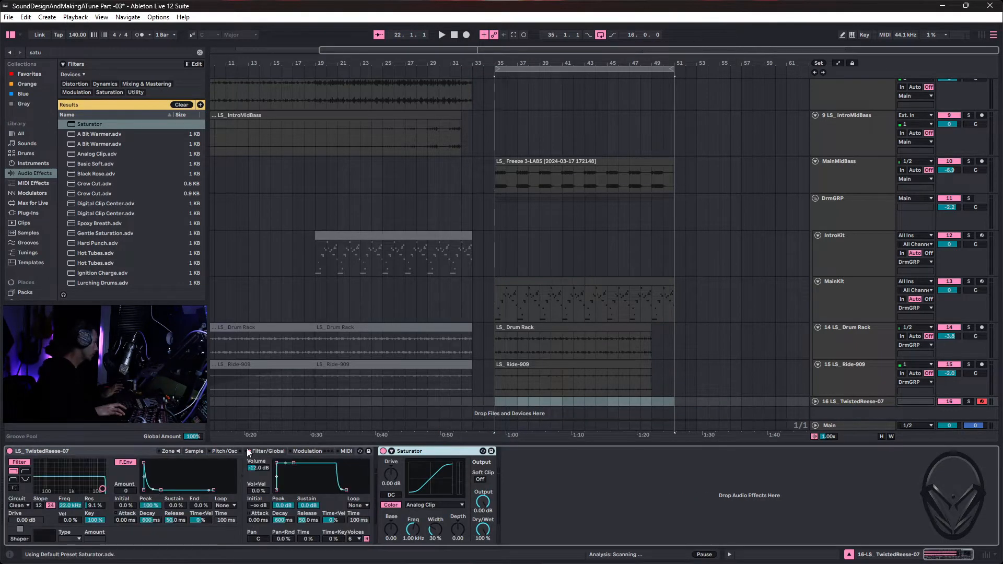
click(23, 506)
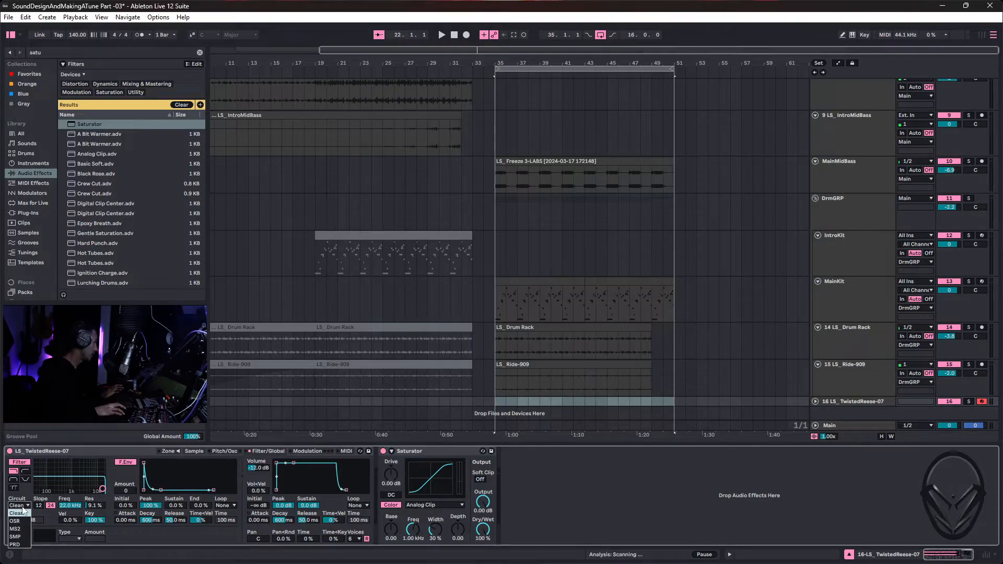
click(22, 520)
click(25, 517)
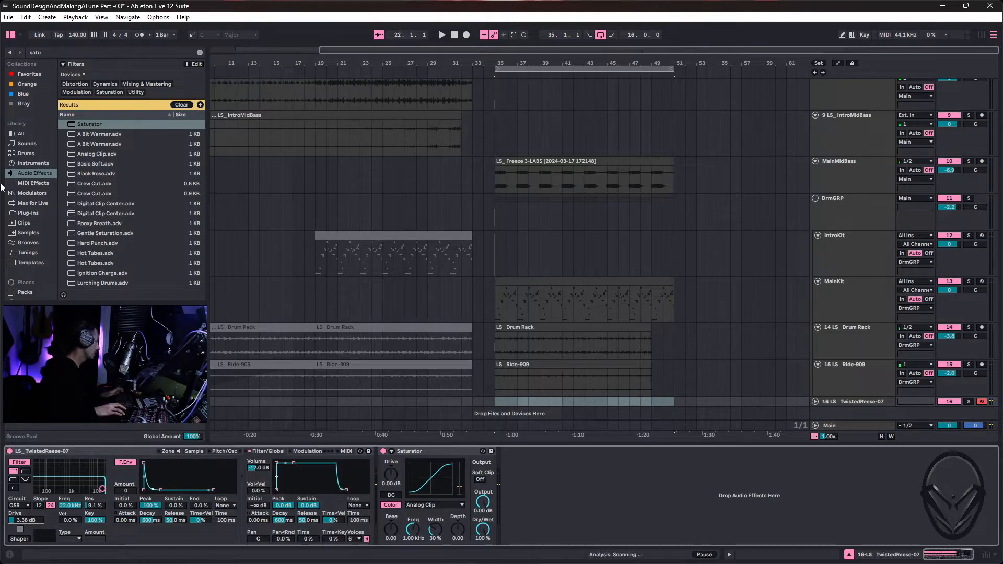
Search the audio effects for Reverb and add it after Saturator on the LS_TwistedReese-07 track.
click(30, 171)
click(90, 52)
key(ctrl+a)
text(rever)
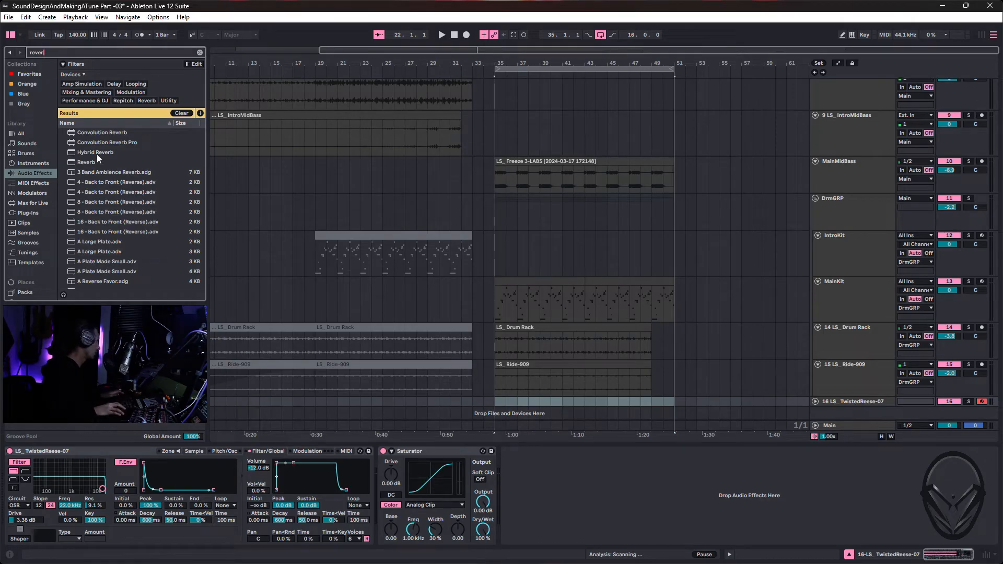
drag(90, 159, 575, 480)
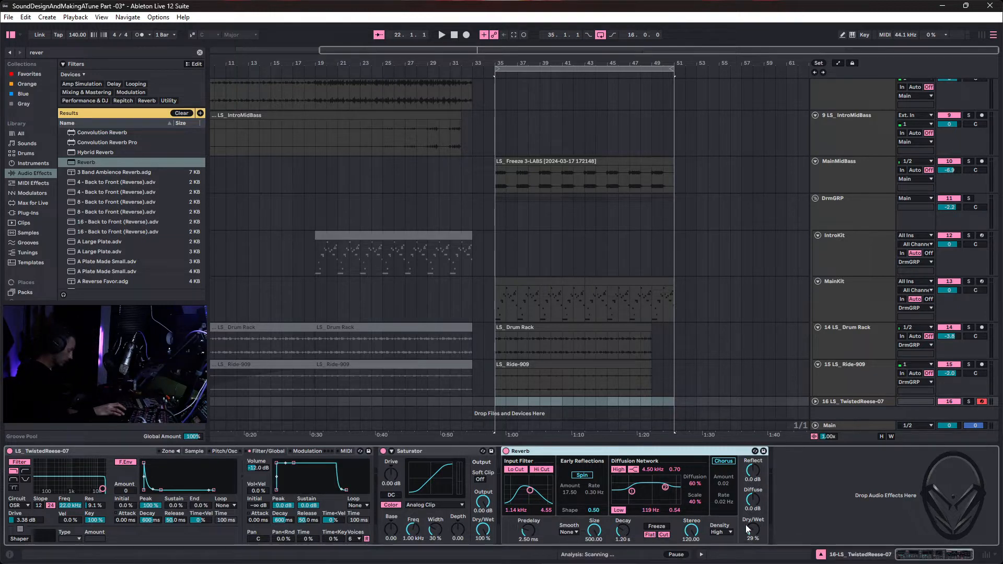
mouse_move(733, 563)
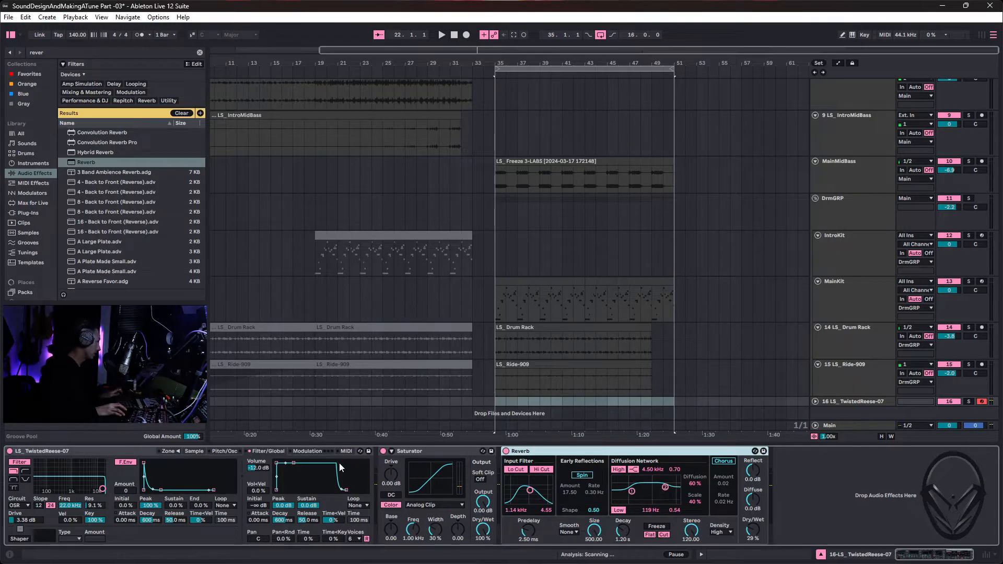
Check the reese track's level in the mixer and set Saturator's drive to 12.0 dB and output to -3.71 dB.
key(Tab)
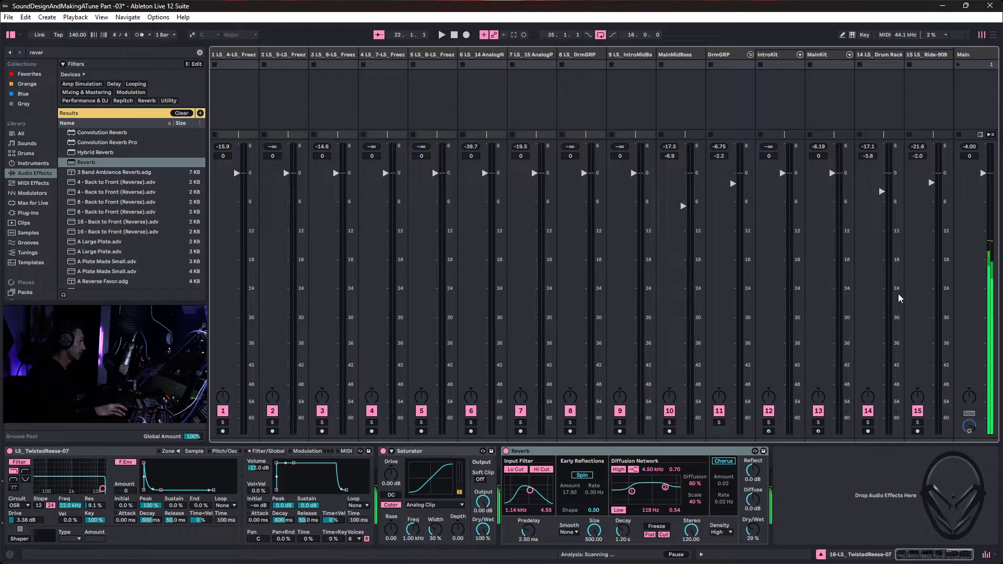
scroll(866, 314, right, 2)
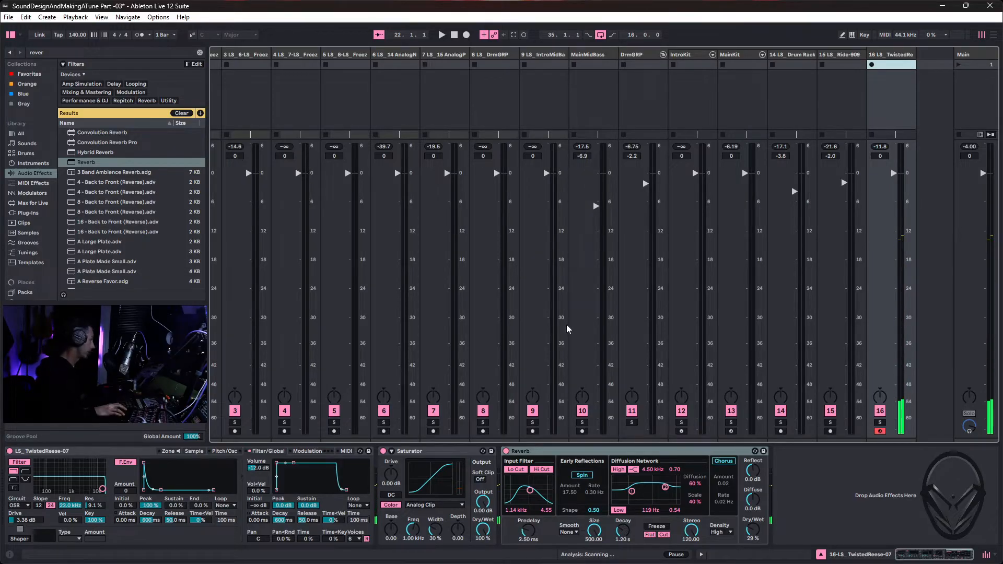
drag(393, 481, 392, 469)
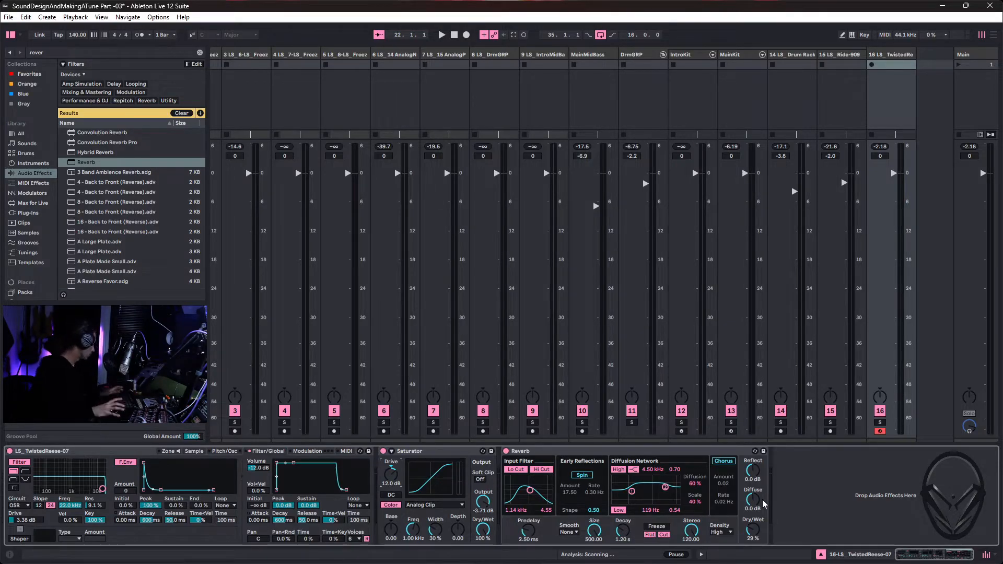
With the loop playing, lower the LS_TwistedReese-07 track's volume to -4.6 dB and set Reverb's decay to 3.16 s.
key(Tab)
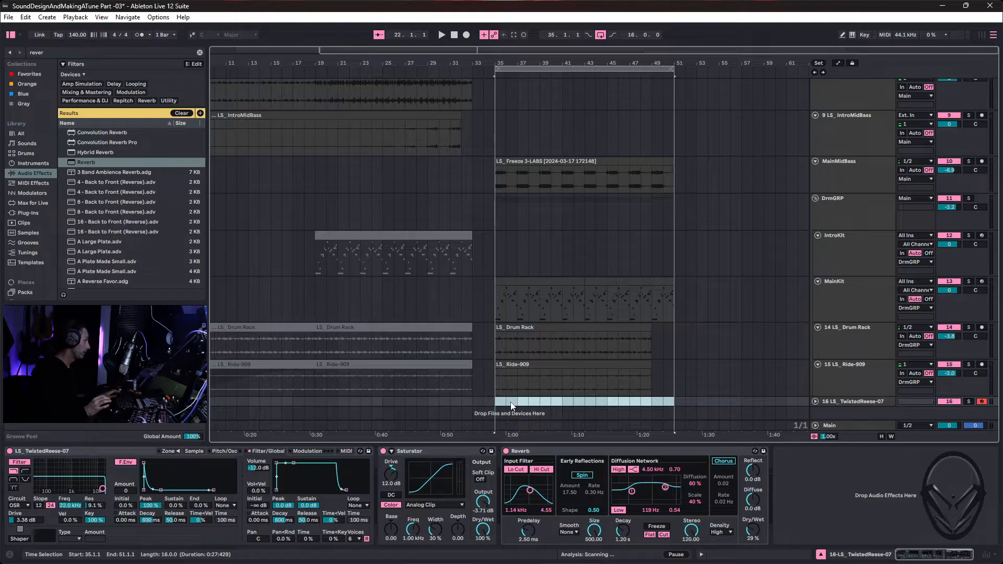
key(space)
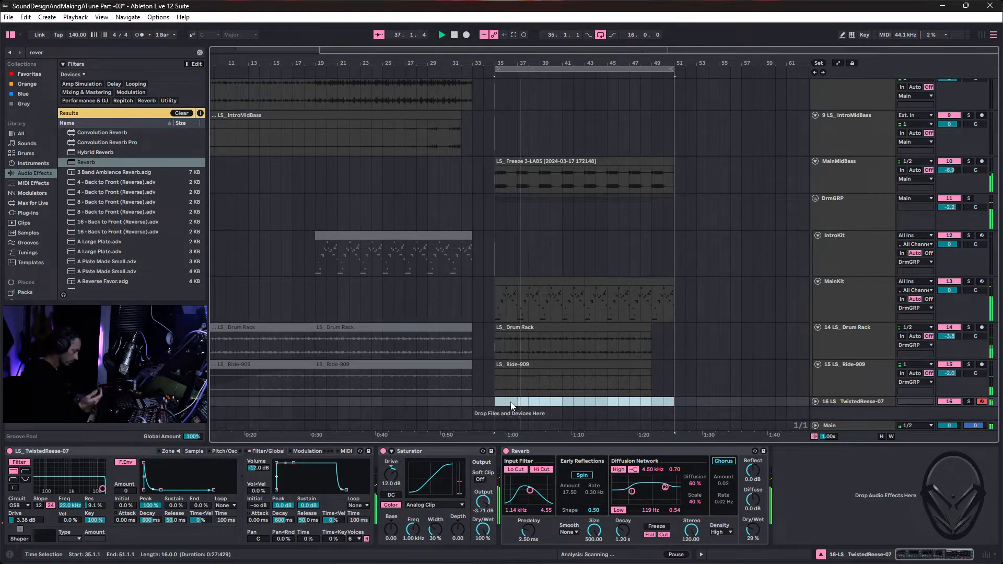
key(Tab)
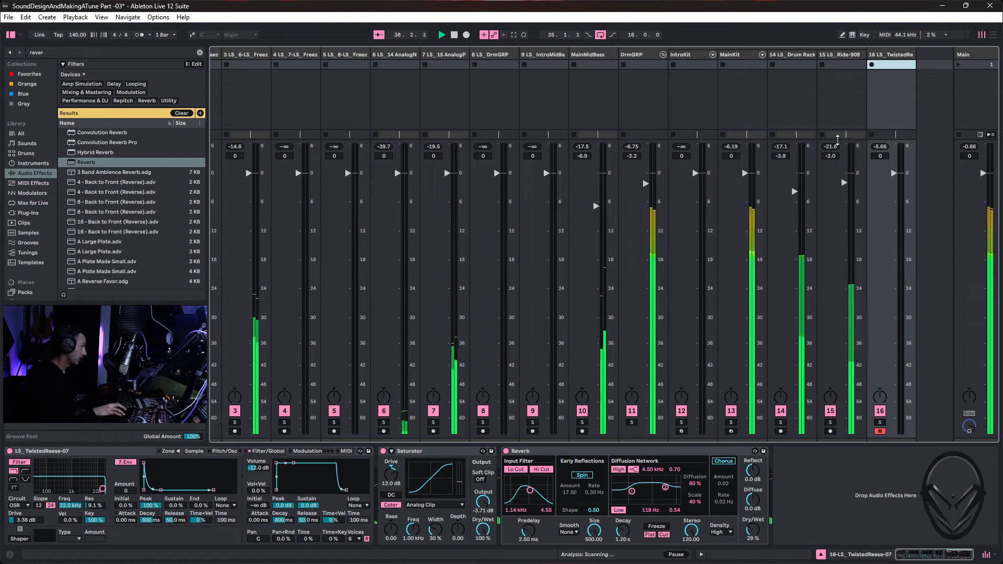
drag(894, 185, 894, 203)
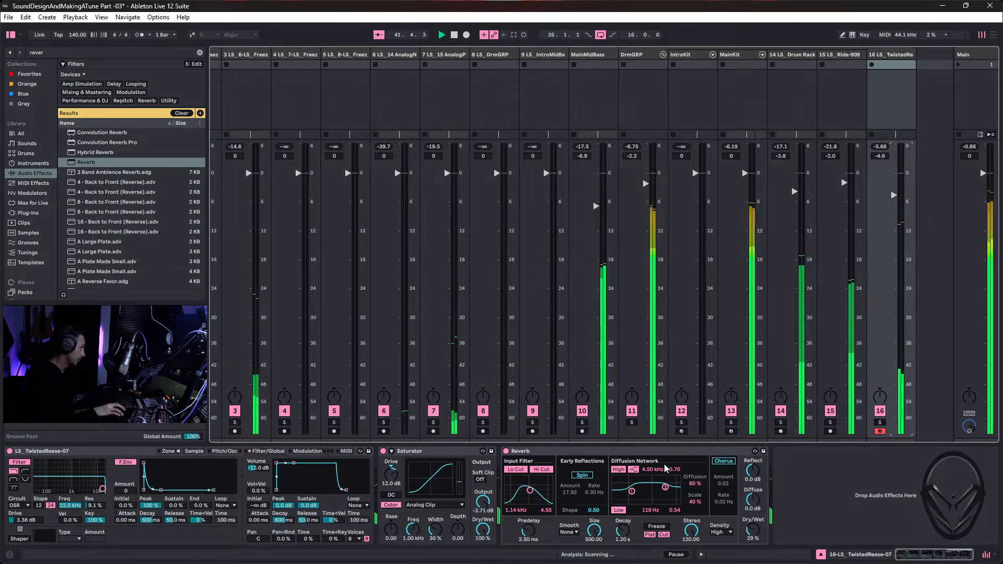
drag(632, 530, 632, 522)
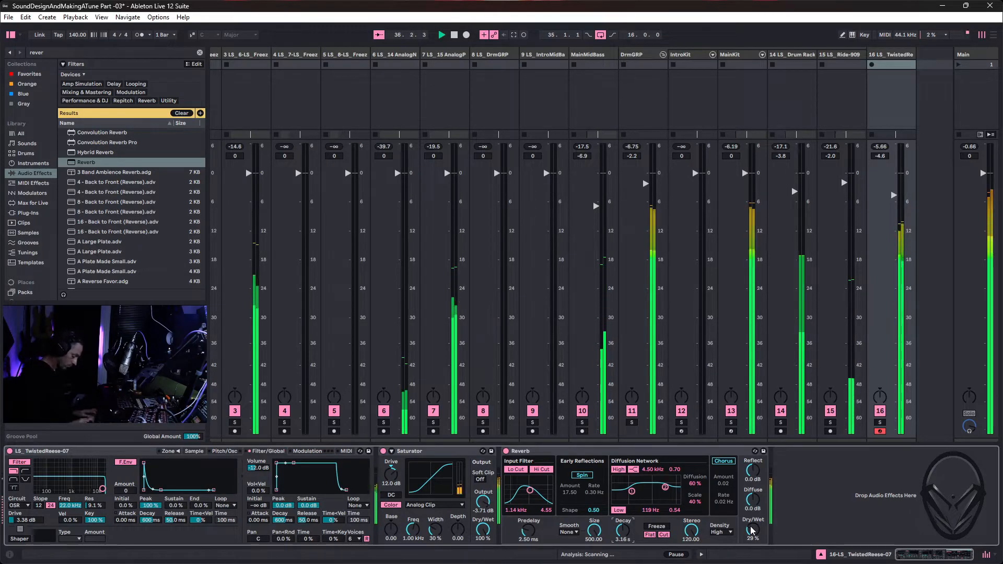
key(space)
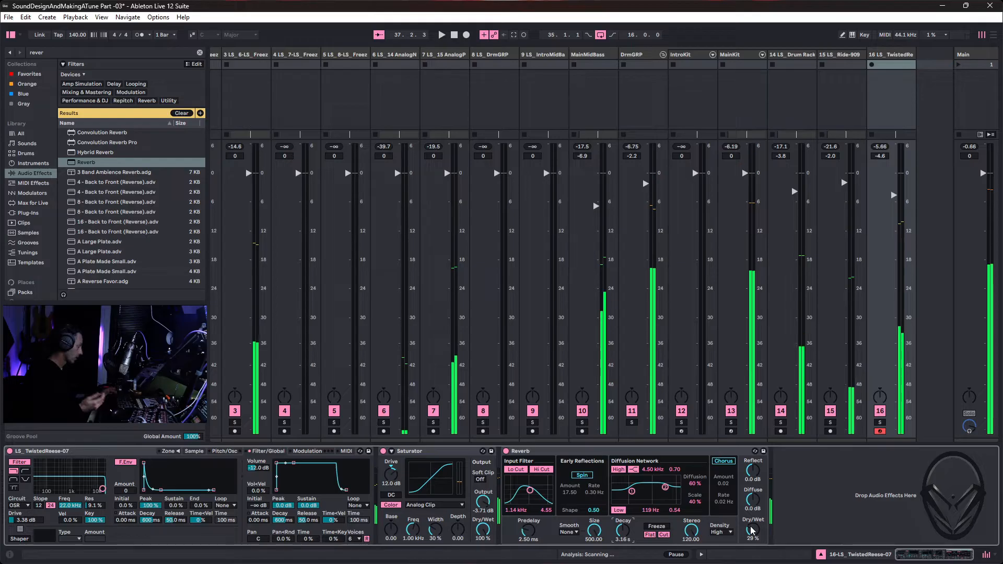
Zoom into the sample waveform, set the sample start to 7747, and lengthen Sampler's volume envelope attack slightly.
click(194, 452)
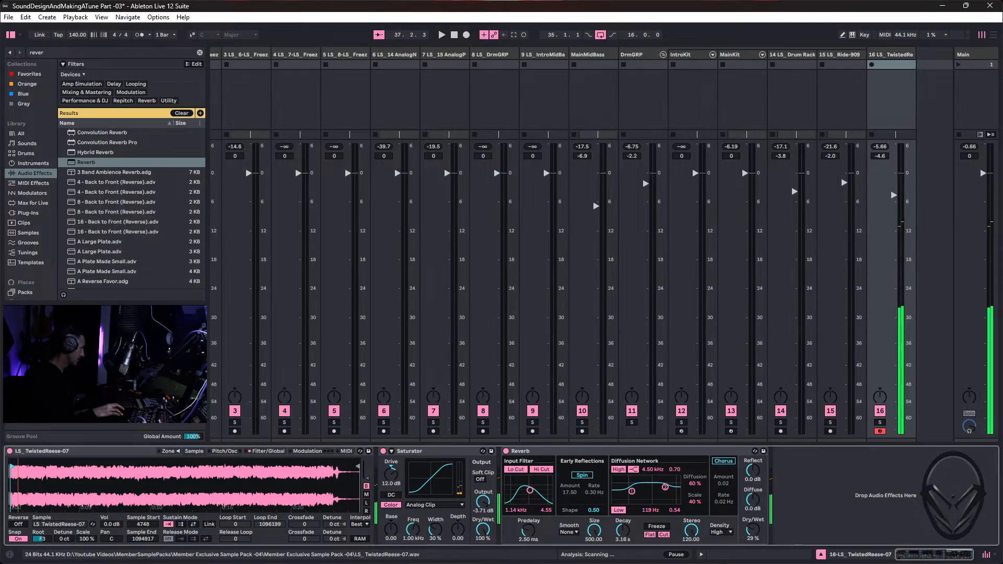
key(plus)
key(plus)
key(plus)
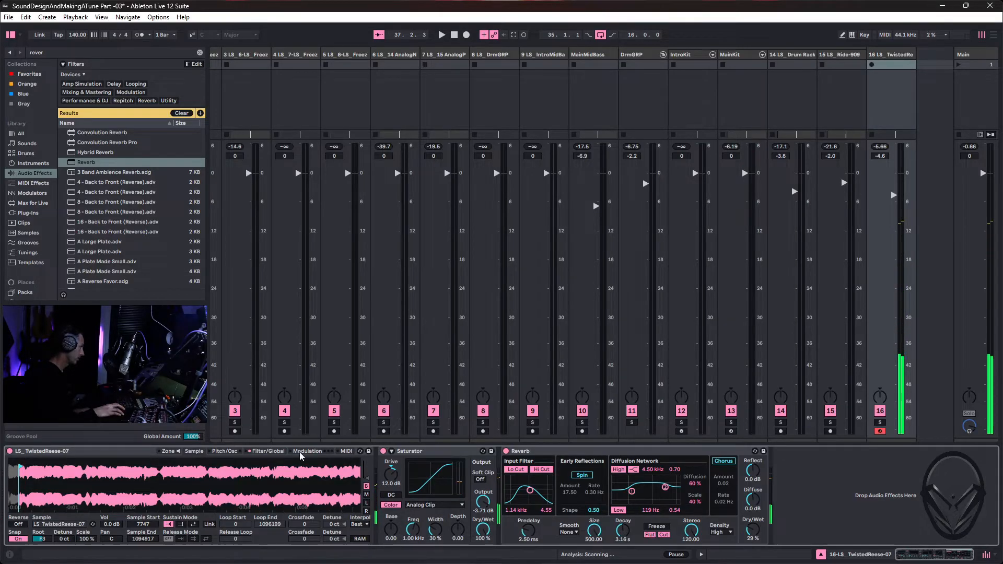
click(268, 452)
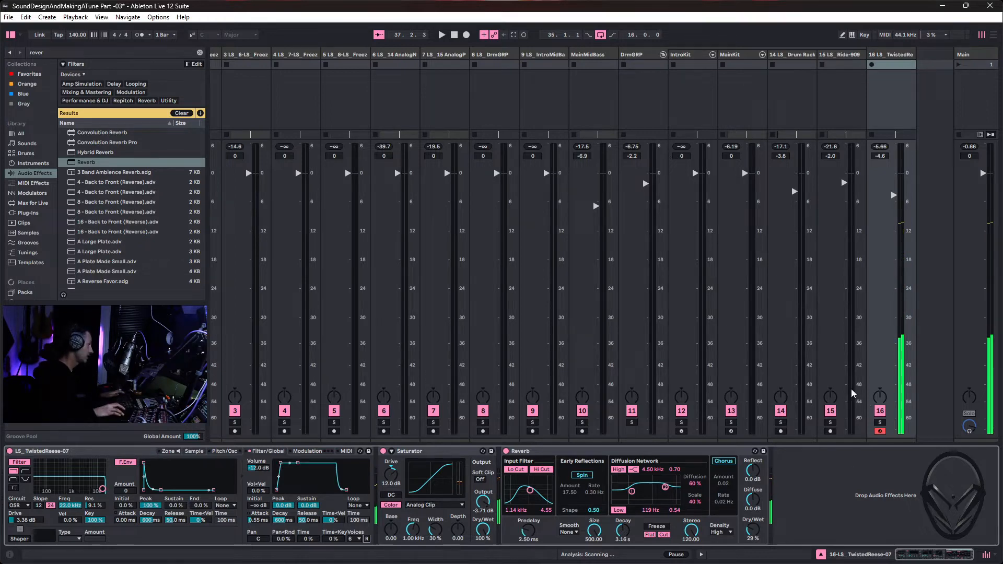
Play the reese against the looped section and record a MIDI part on the LS_TwistedReese-07 track over bars 35 to 51.
key(Tab)
key(space)
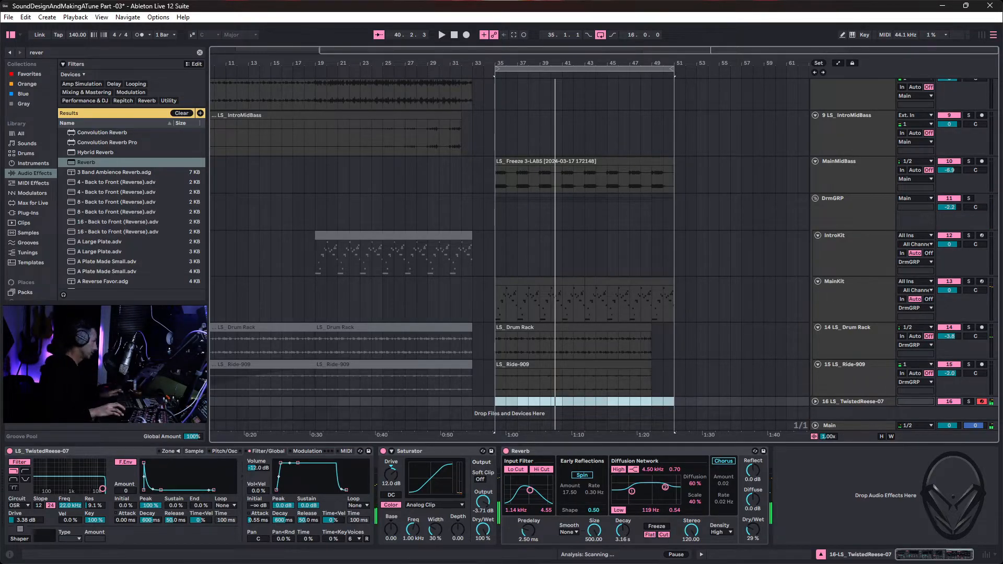
key(Tab)
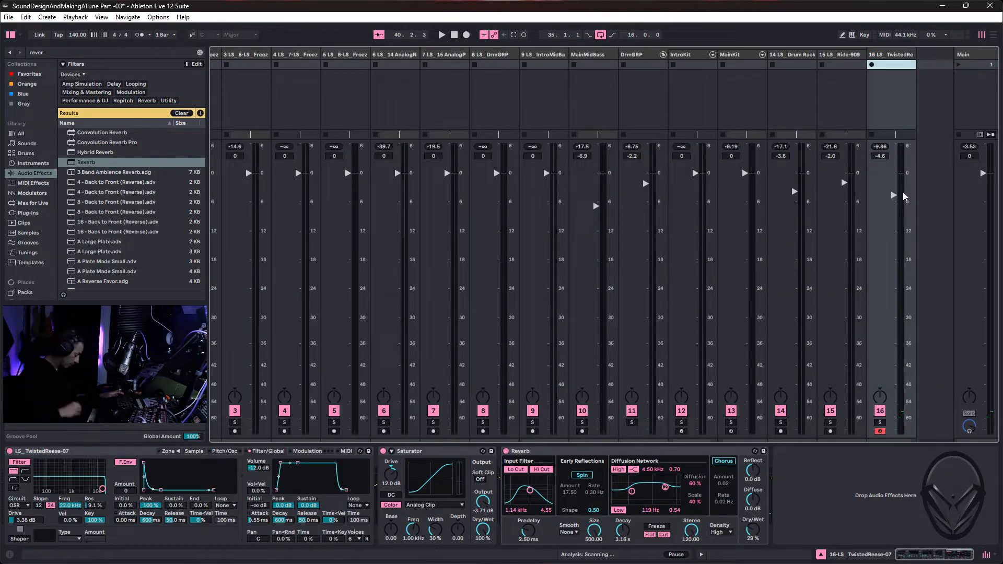
key(space)
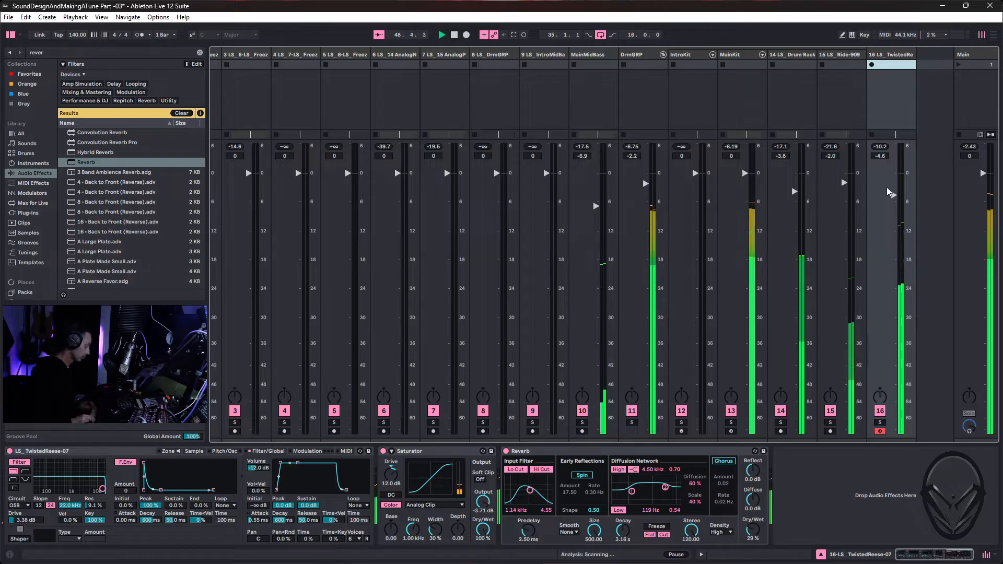
key(Tab)
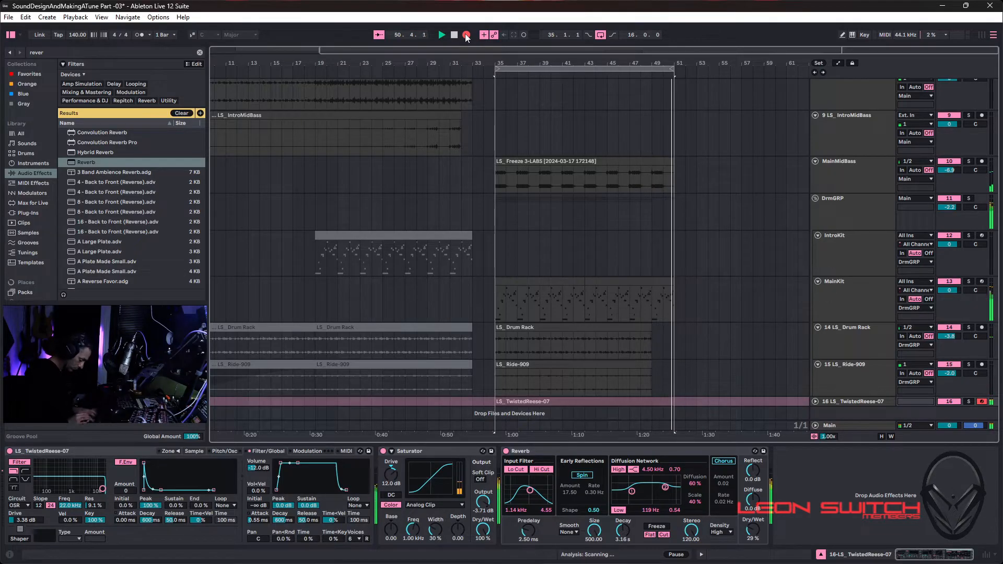
click(466, 36)
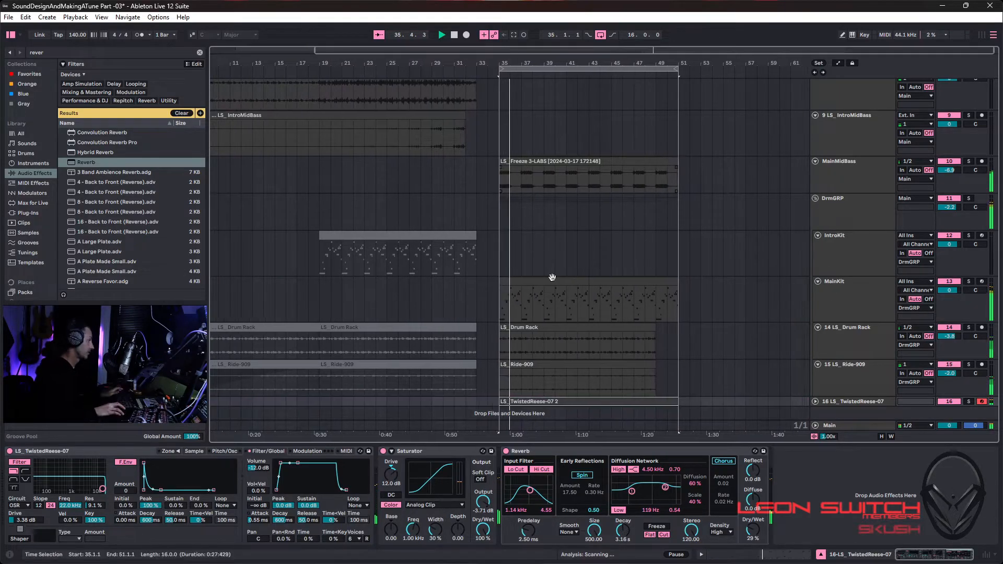
Open the recorded LS_TwistedReese-07 clip's notes and bring up its quantize settings with Current Grid as the target.
double_click(627, 409)
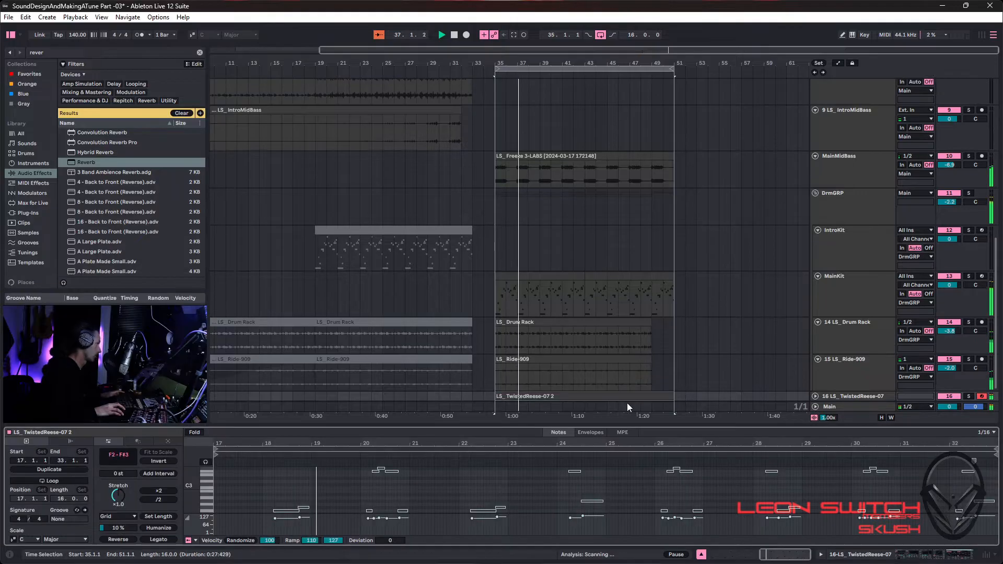
click(437, 490)
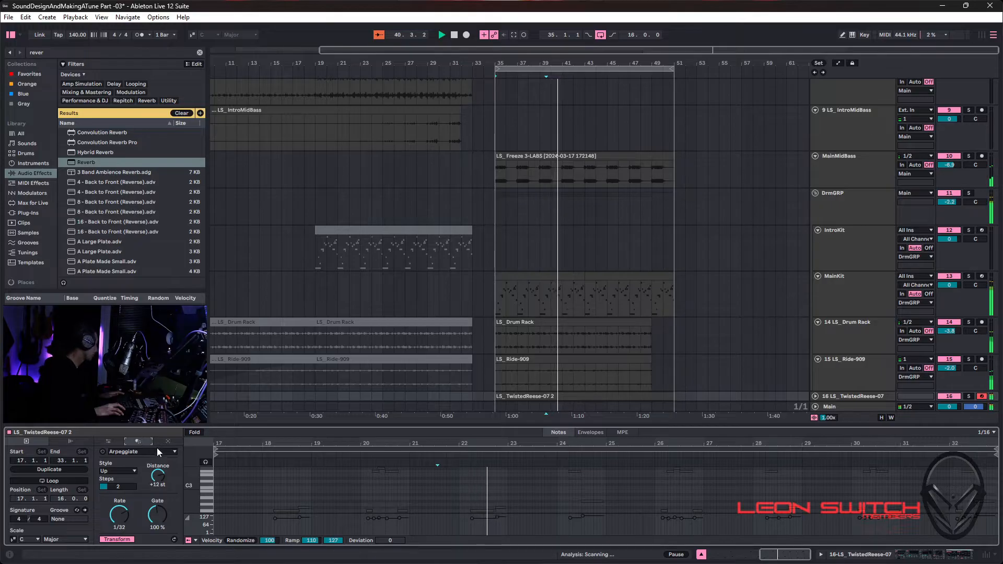
click(166, 440)
click(109, 440)
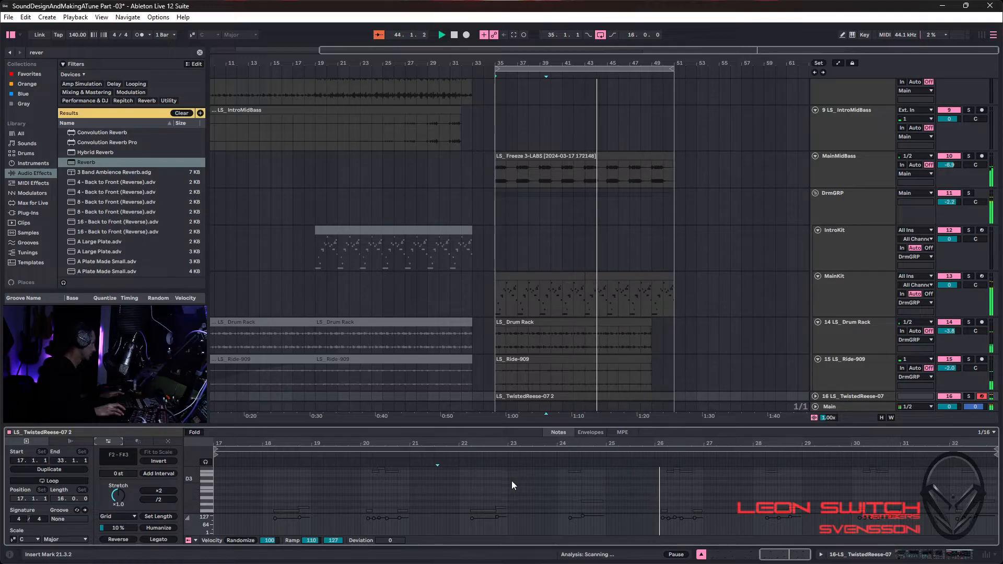
right_click(483, 487)
click(528, 206)
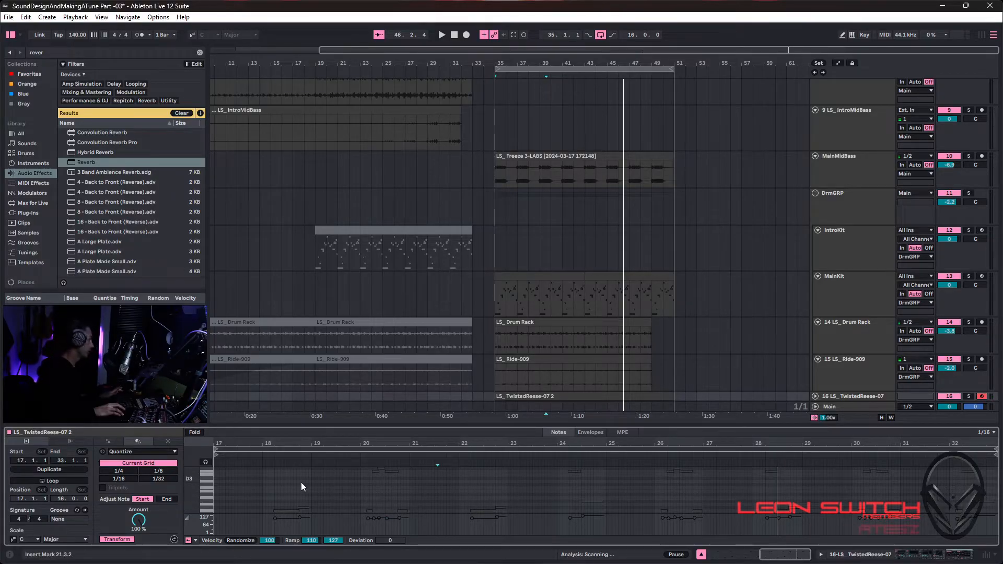
Set the clip's fixed grid to 1/8 and quantize all recorded reese notes.
right_click(370, 493)
click(415, 422)
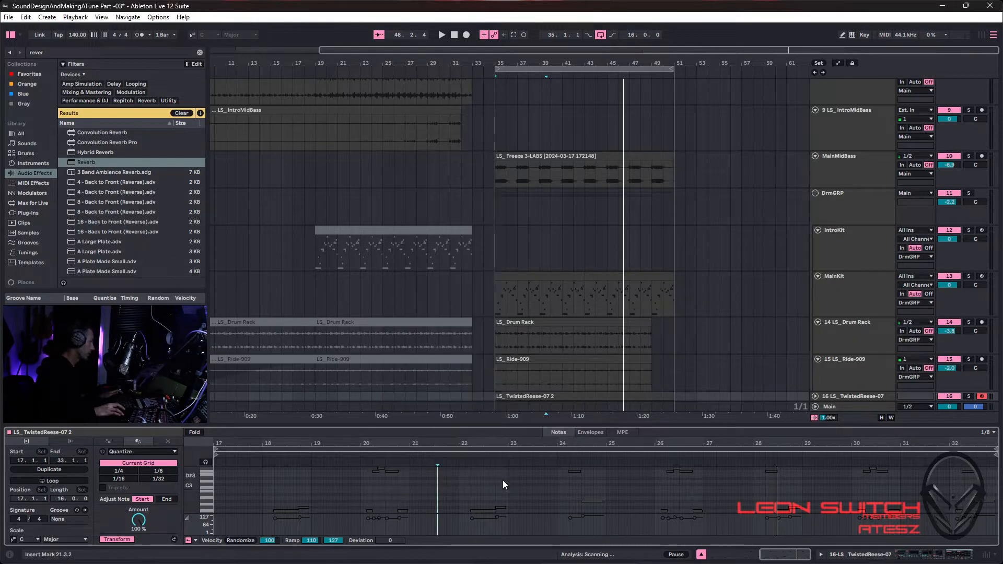
right_click(480, 488)
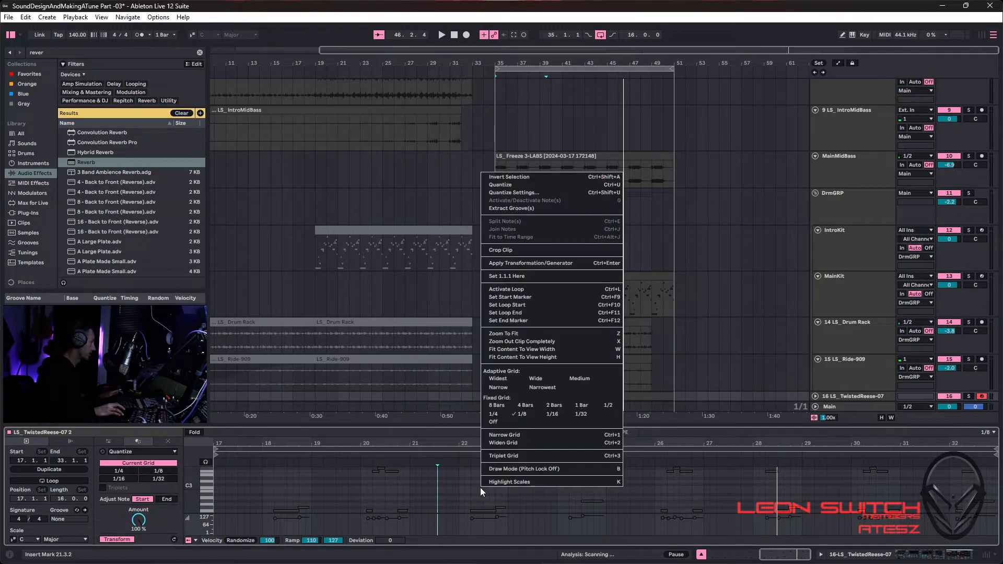
click(557, 185)
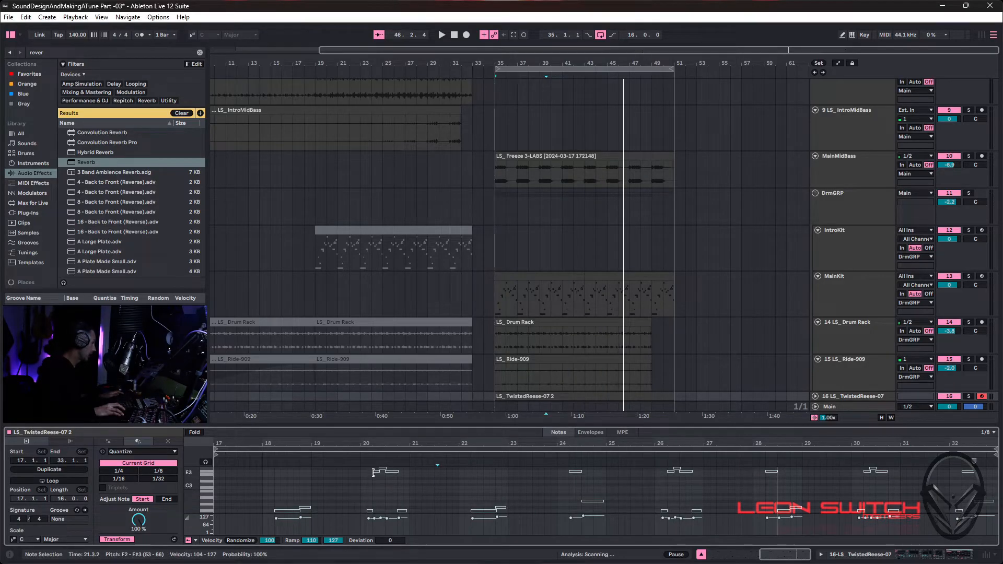
Examine the timing of the quantized notes across the reese clip from bar 20 to bar 33.
drag(374, 442, 223, 481)
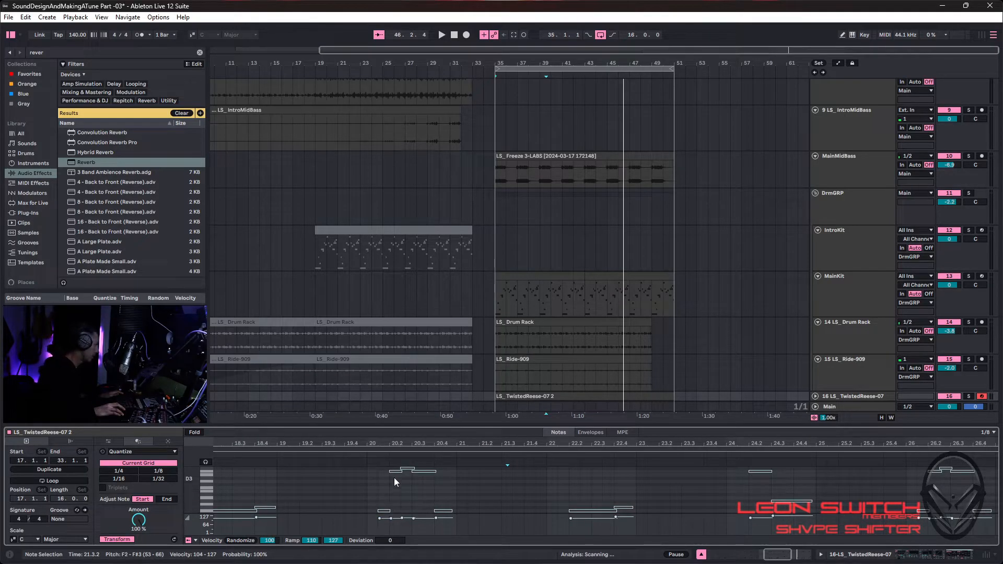
mouse_move(393, 444)
mouse_down()
mouse_move(393, 472)
mouse_move(394, 444)
mouse_up()
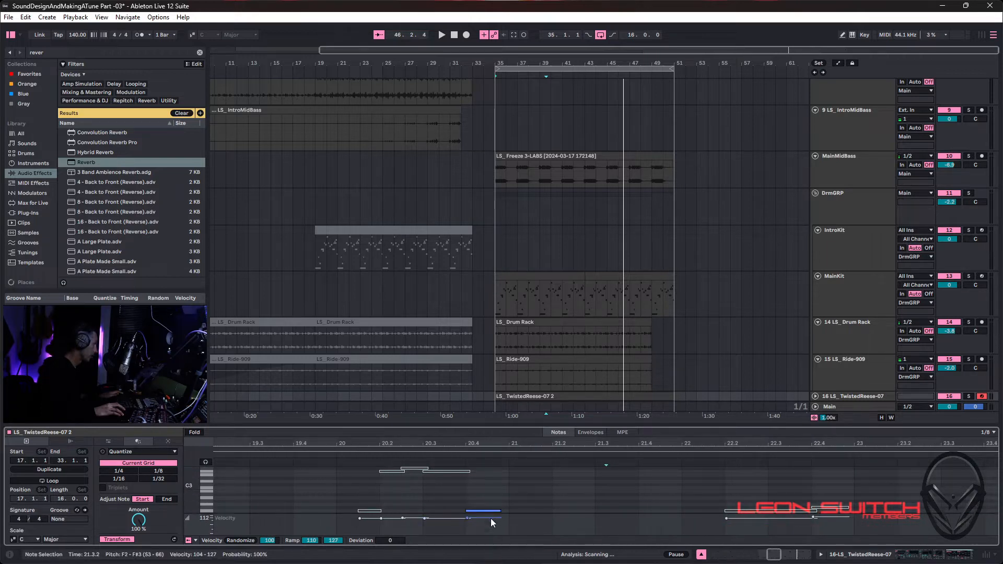
scroll(590, 503, right, 4)
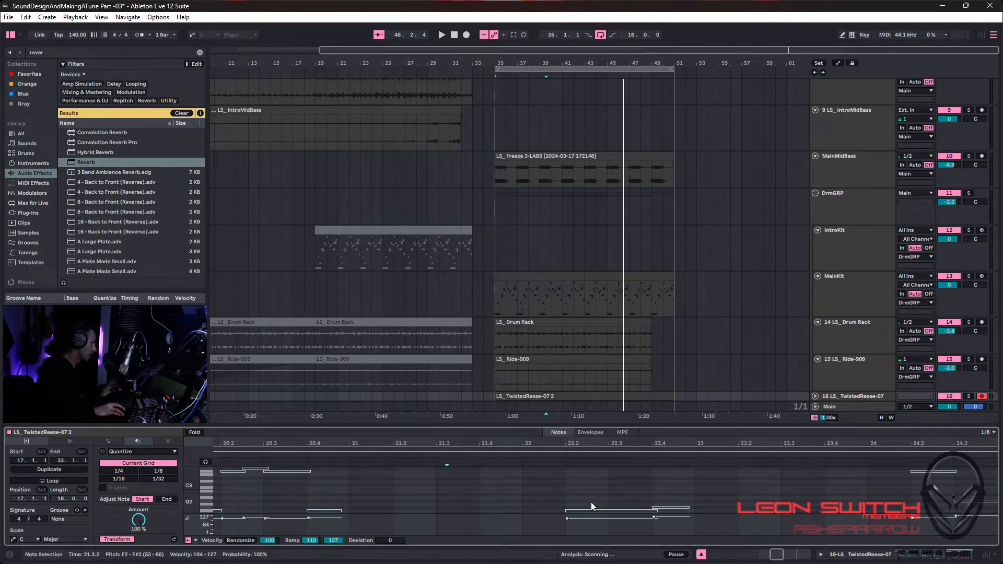
drag(820, 488, 433, 493)
scroll(679, 499, right, 4)
drag(668, 498, 570, 491)
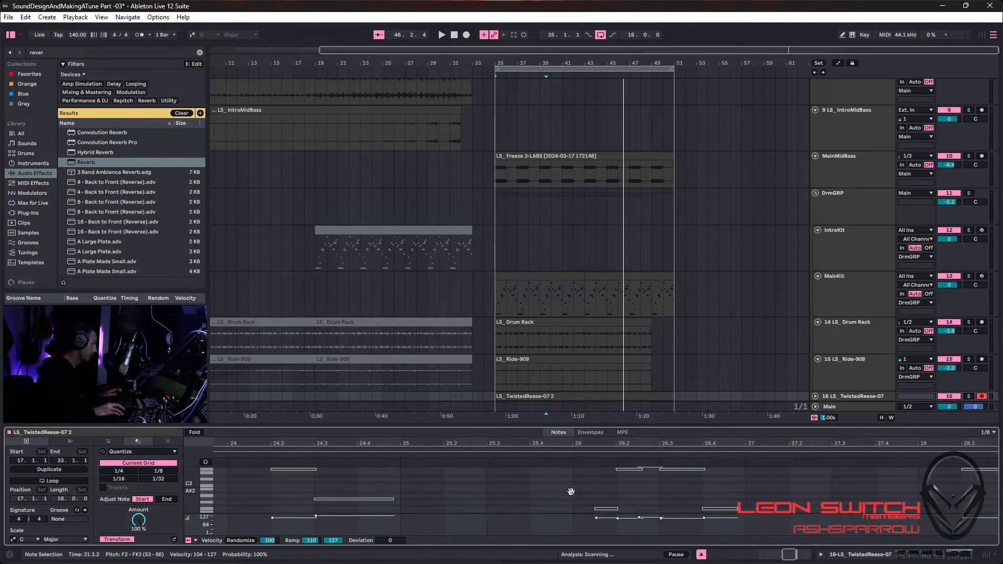
drag(915, 491, 589, 487)
drag(858, 496, 623, 503)
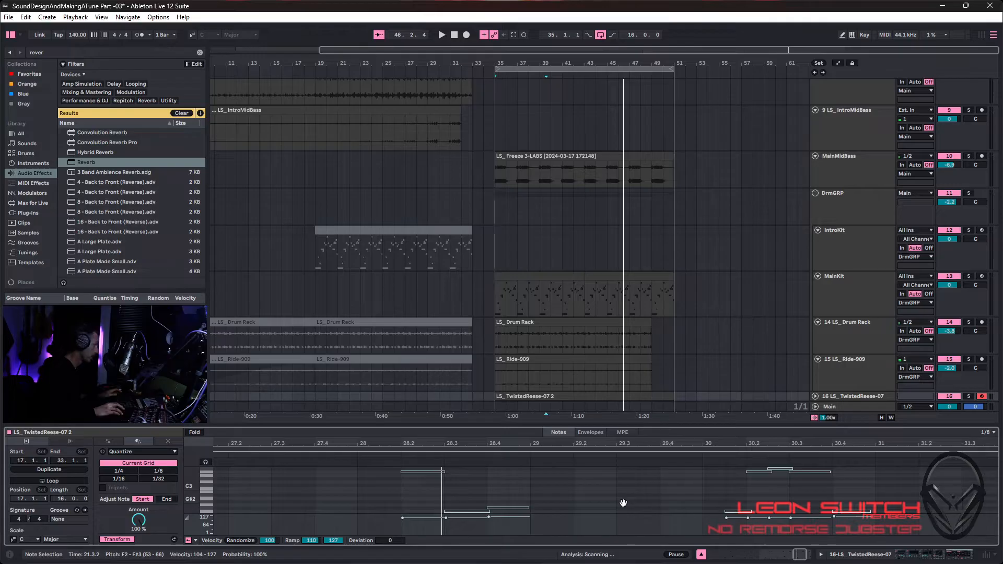
drag(921, 488, 644, 487)
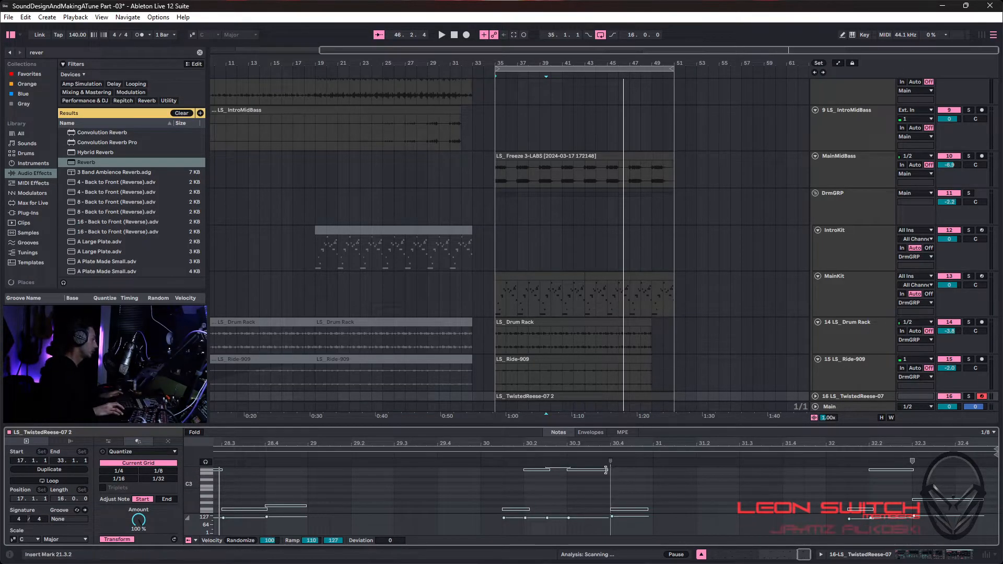
Duplicate the LS_TwistedReese-07 track with its clip and unfold both reese tracks.
scroll(856, 345, down, 1)
scroll(859, 349, down, 1)
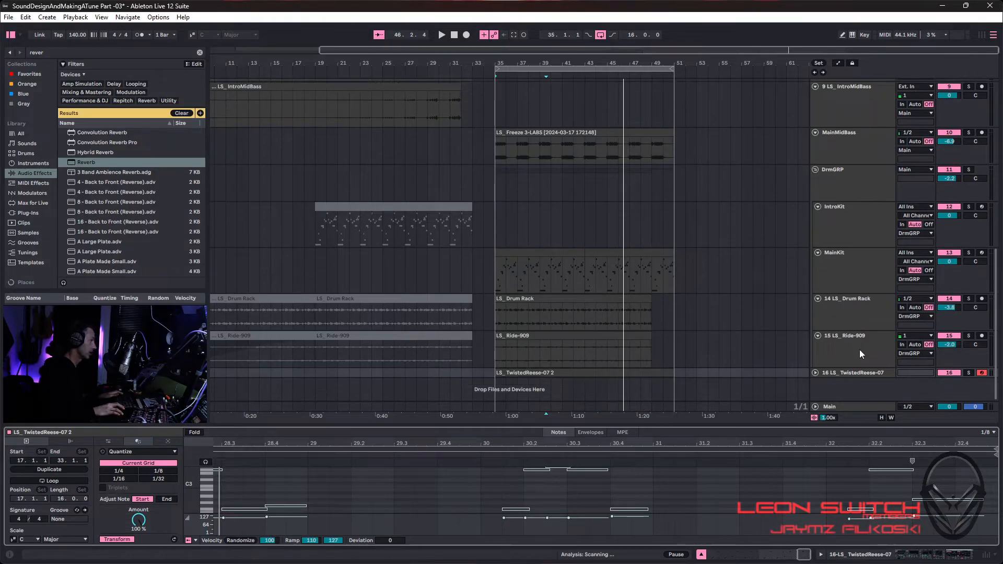
click(852, 372)
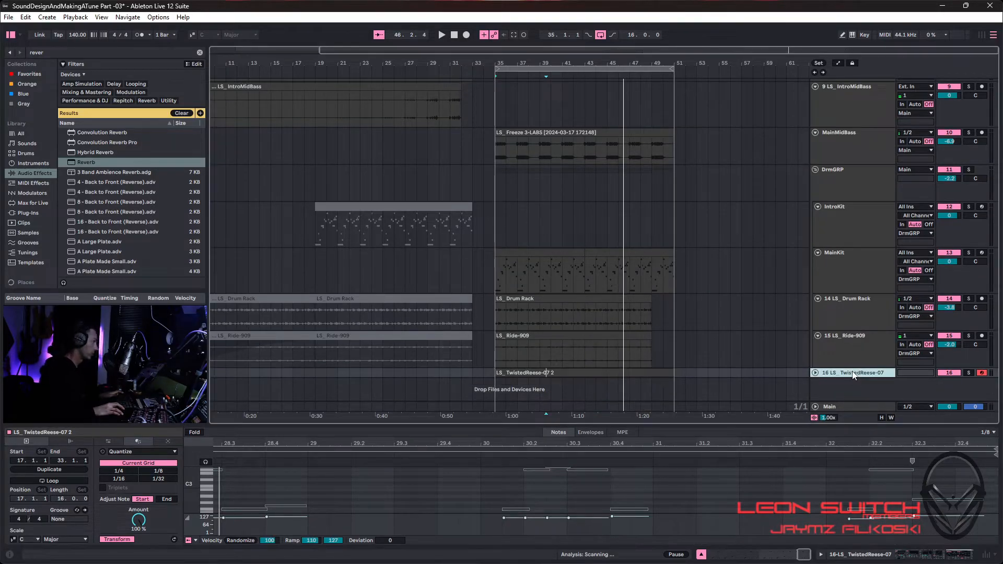
right_click(853, 374)
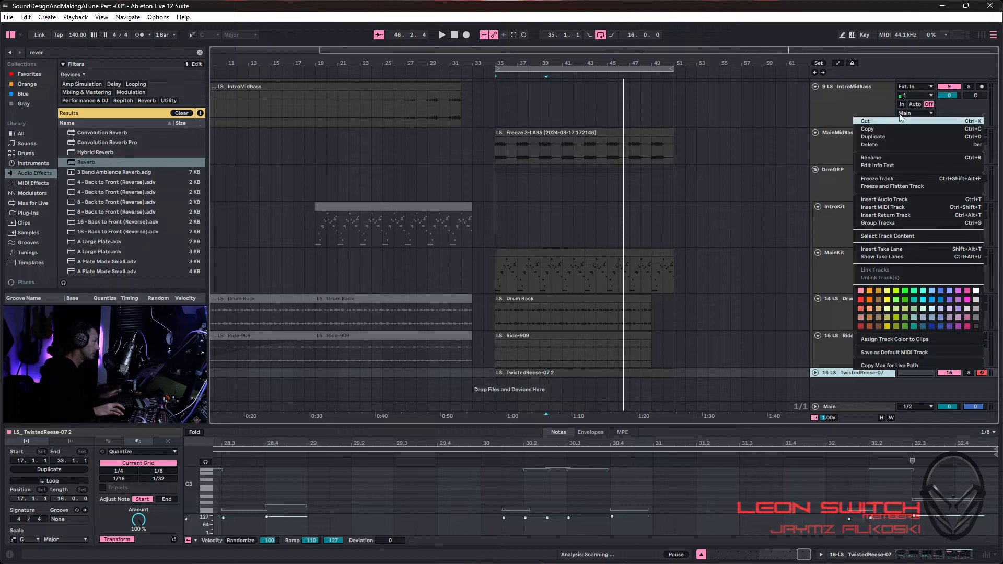
click(897, 139)
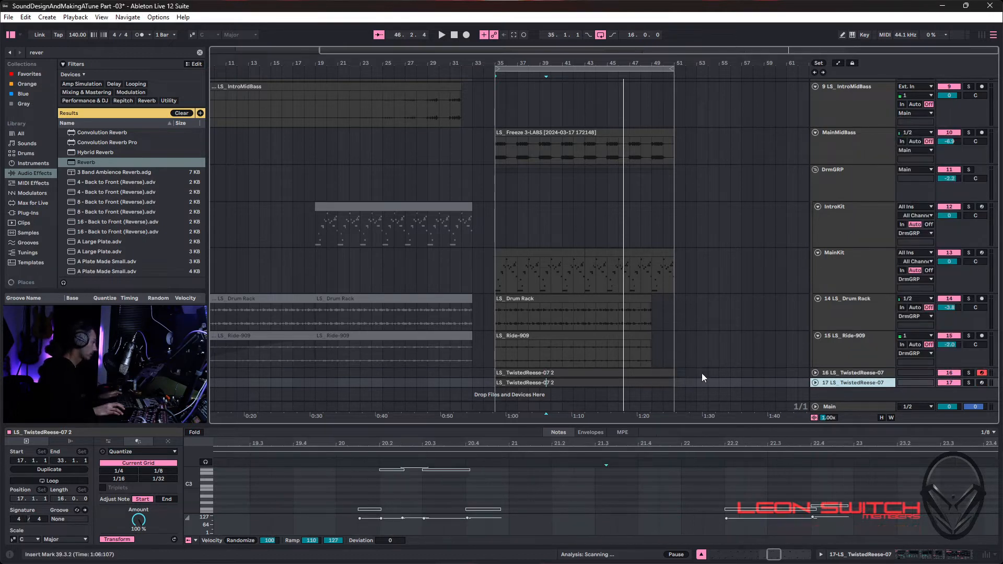
click(815, 372)
scroll(815, 374, down, 3)
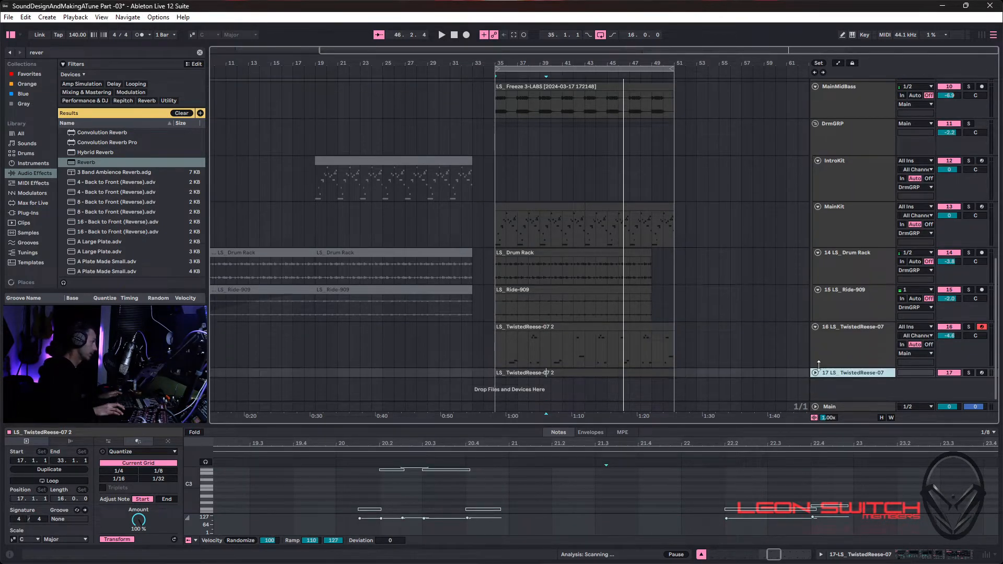
click(814, 373)
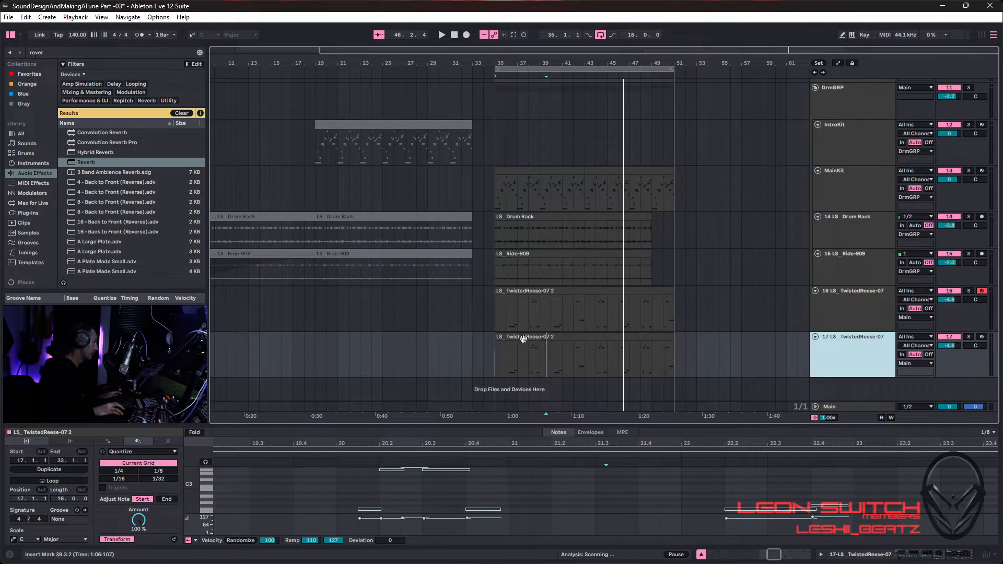
Split out and deactivate bars 37 to 40 on reese track 16, and bars 35 to 38 and 40 to 42 on track 17.
click(510, 291)
drag(530, 300, 540, 299)
key(ctrl+e)
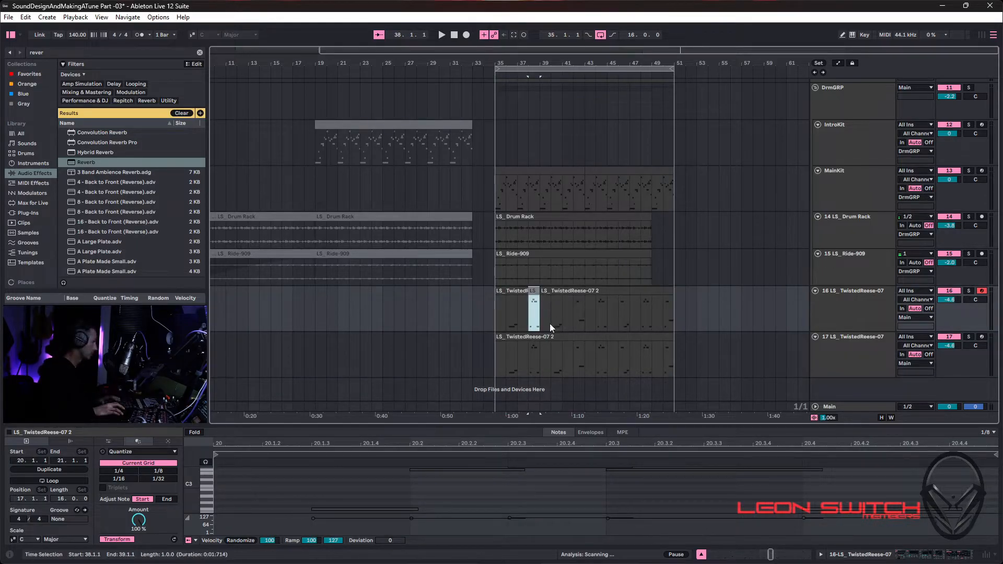
drag(518, 370, 546, 324)
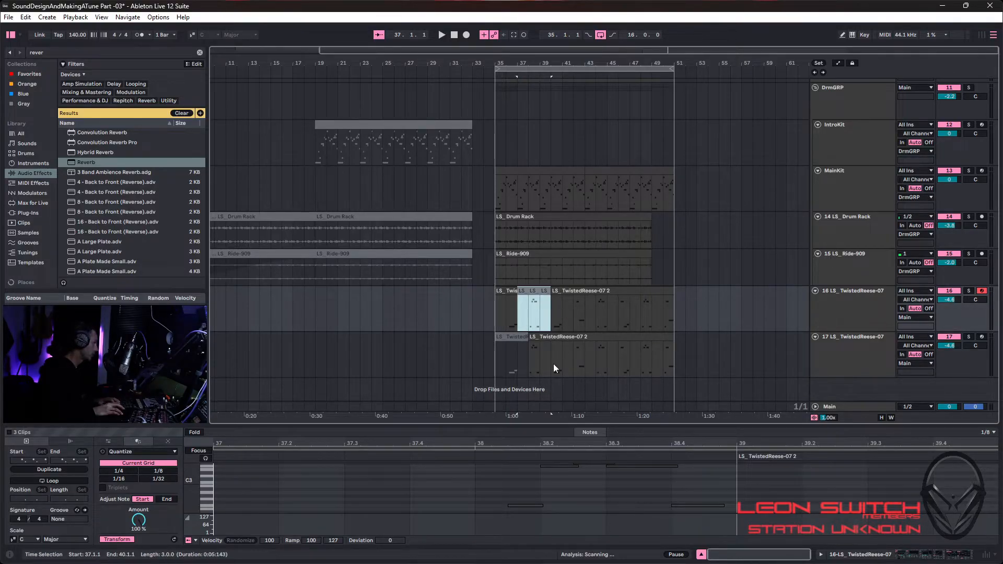
drag(552, 364, 571, 349)
key(ctrl+e)
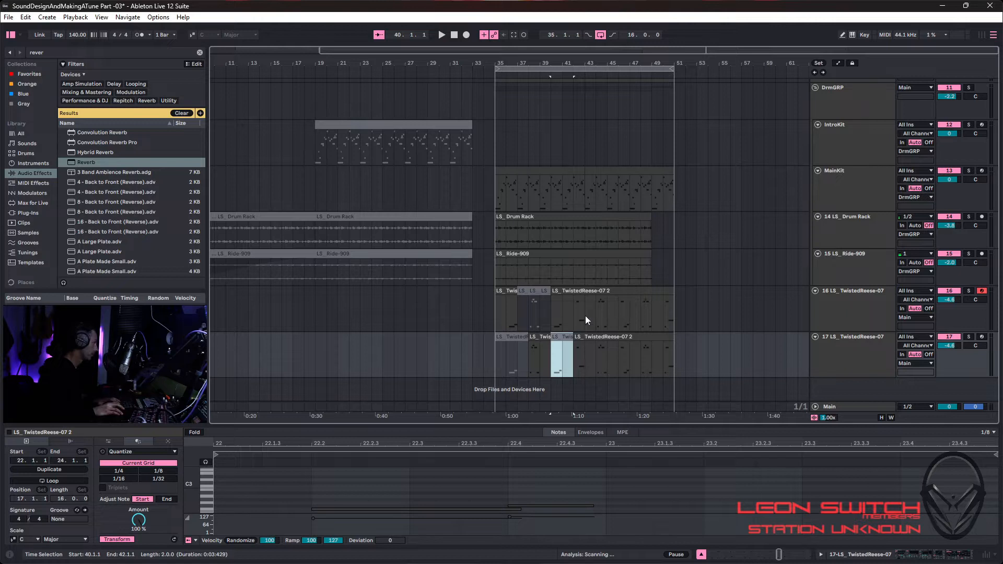
Split and deactivate bars 42–44, 46–48 and 50–51 on track 16 and bars 44–46 and 48–50 on track 17 so phrases alternate.
drag(577, 320, 590, 303)
key(ctrl+e)
drag(597, 366, 642, 306)
key(ctrl+e)
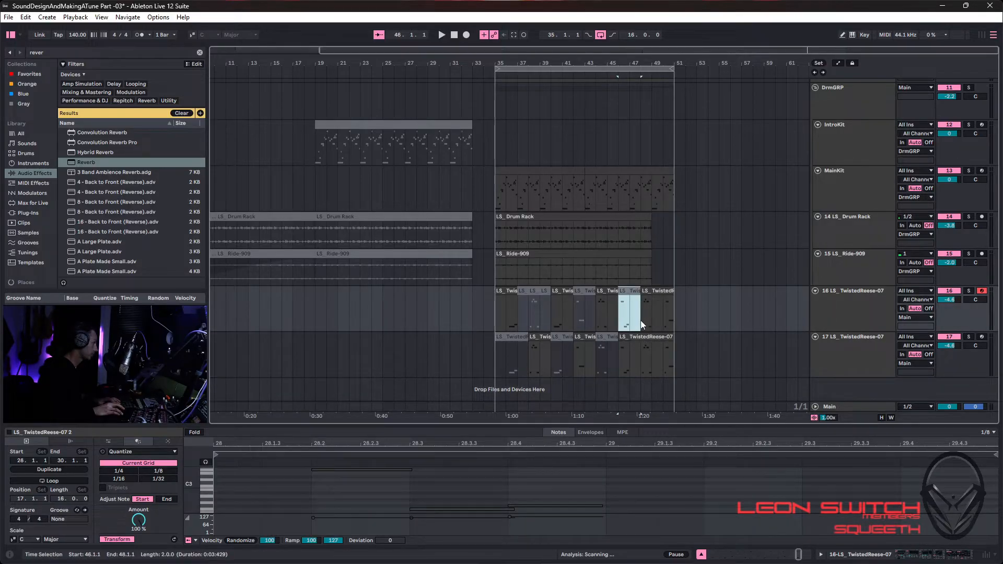
drag(641, 369, 672, 305)
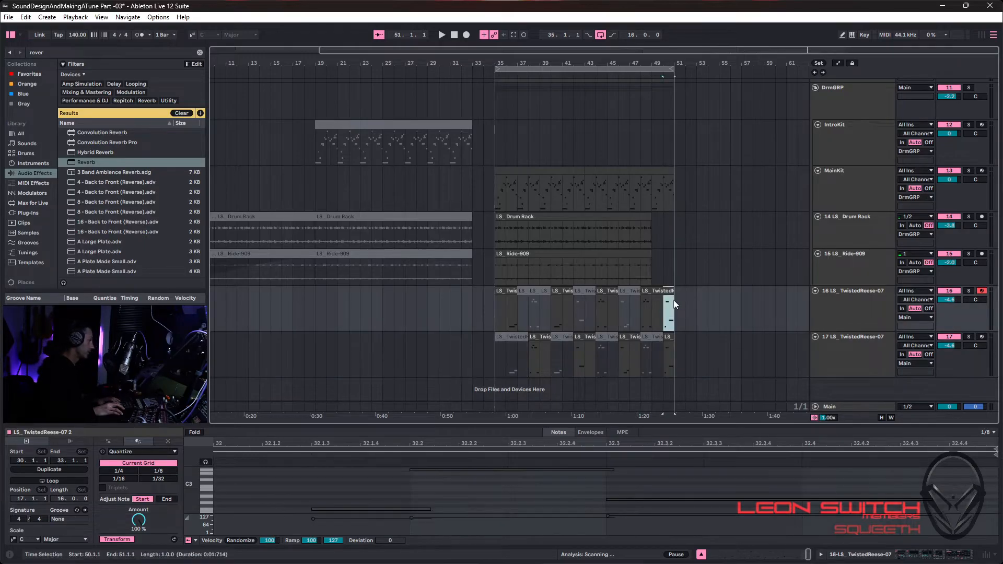
key(ctrl+e)
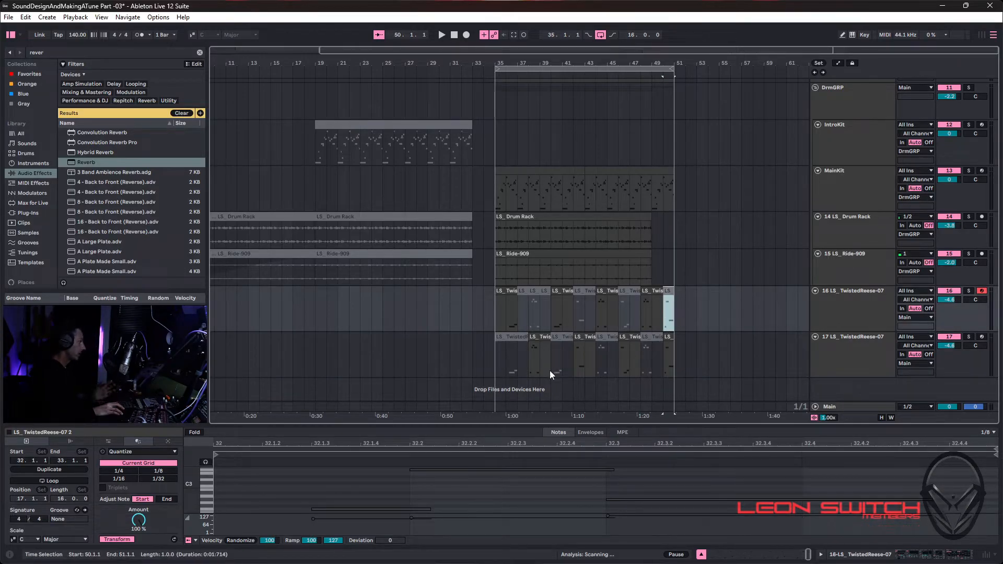
While auditioning the loop from bar 35, set the Sampler sample start on track 17 to 192975.
click(857, 345)
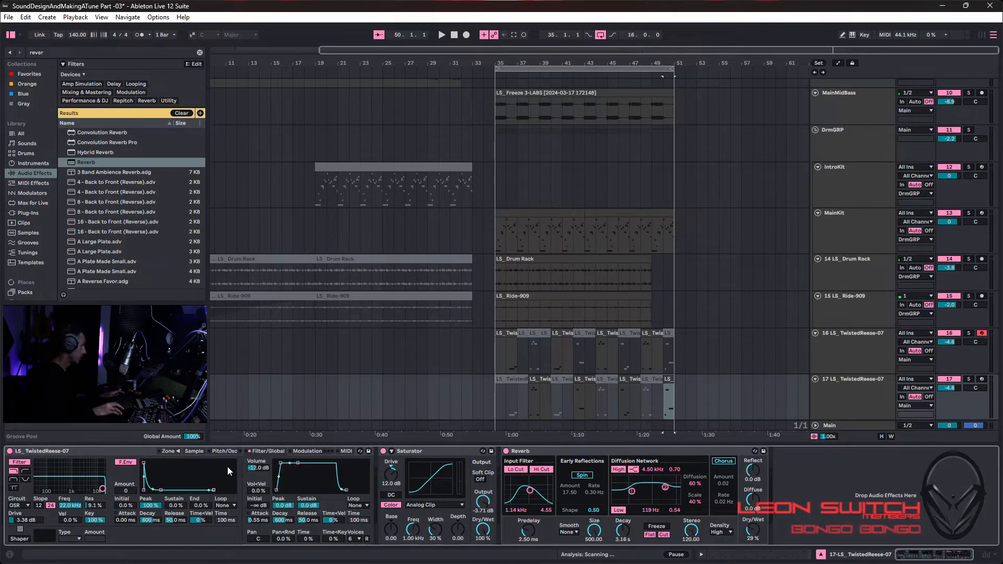
click(194, 451)
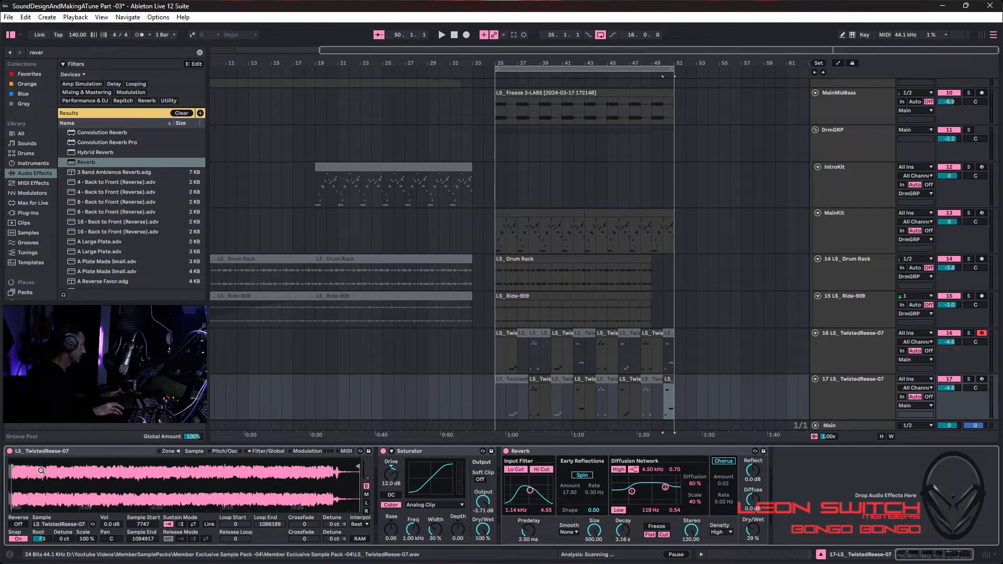
drag(16, 467, 89, 466)
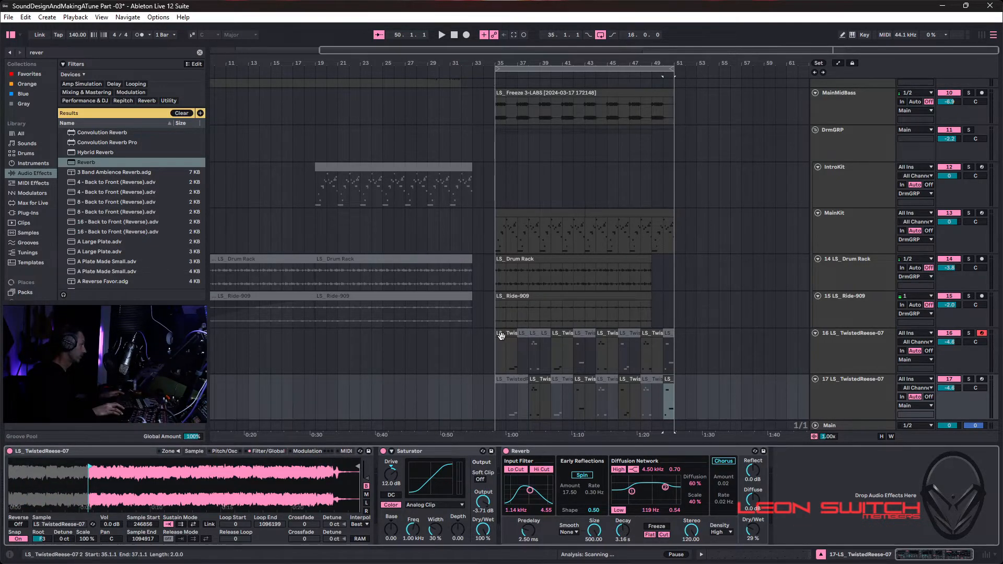
click(497, 359)
key(space)
click(511, 381)
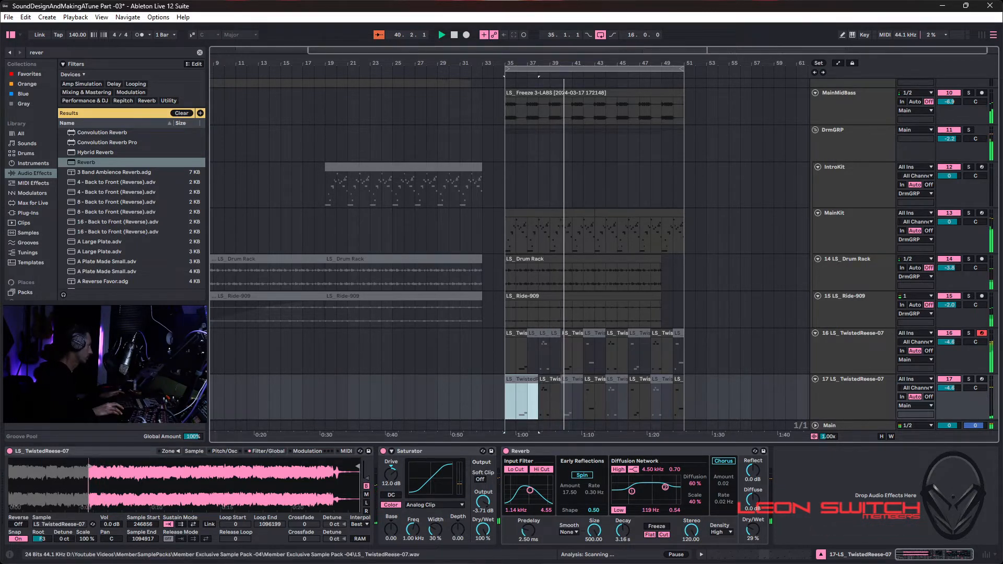
drag(88, 467, 72, 470)
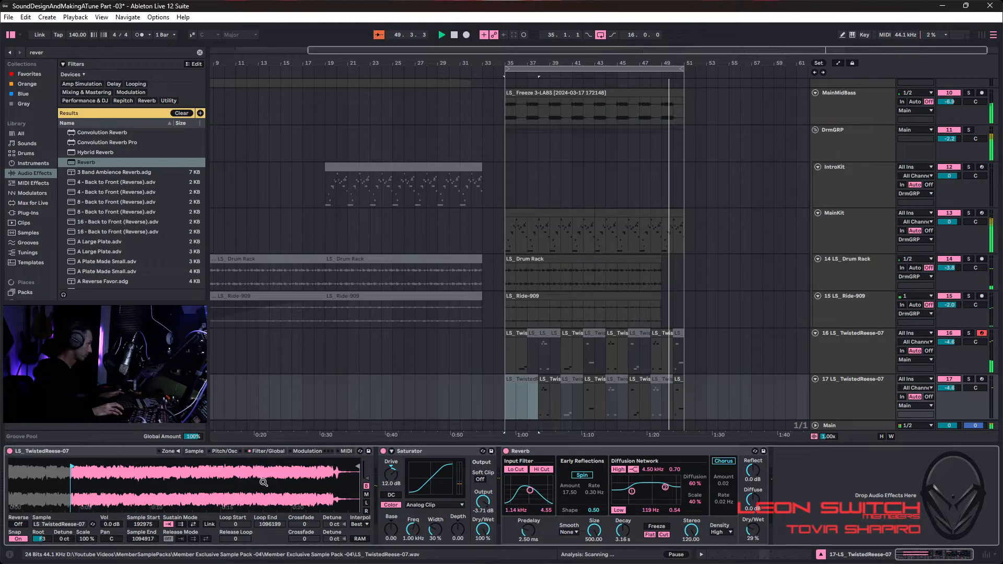
key(space)
Duplicate reese track 17 to create a third LS_TwistedReese-07 track.
click(868, 386)
right_click(868, 384)
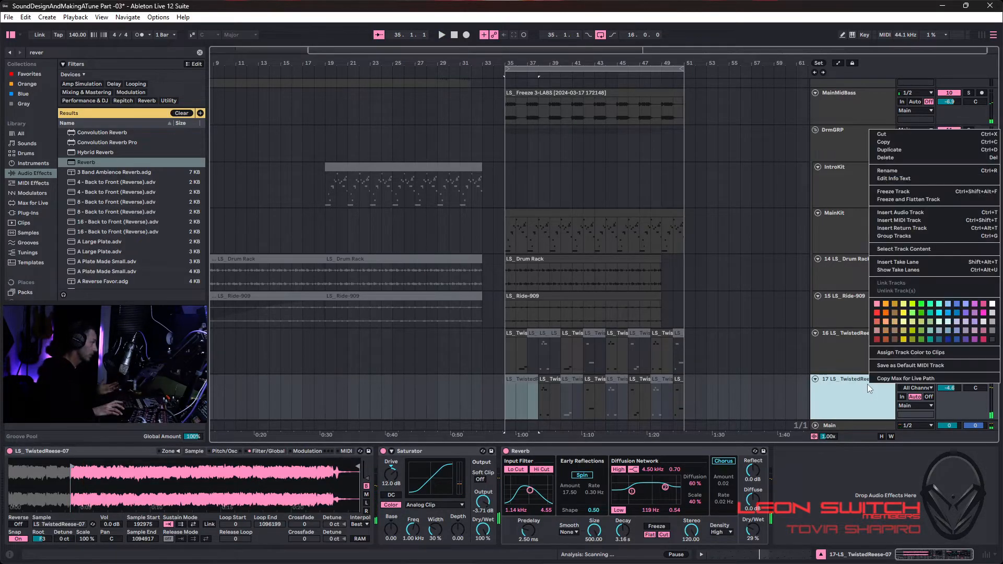
click(888, 149)
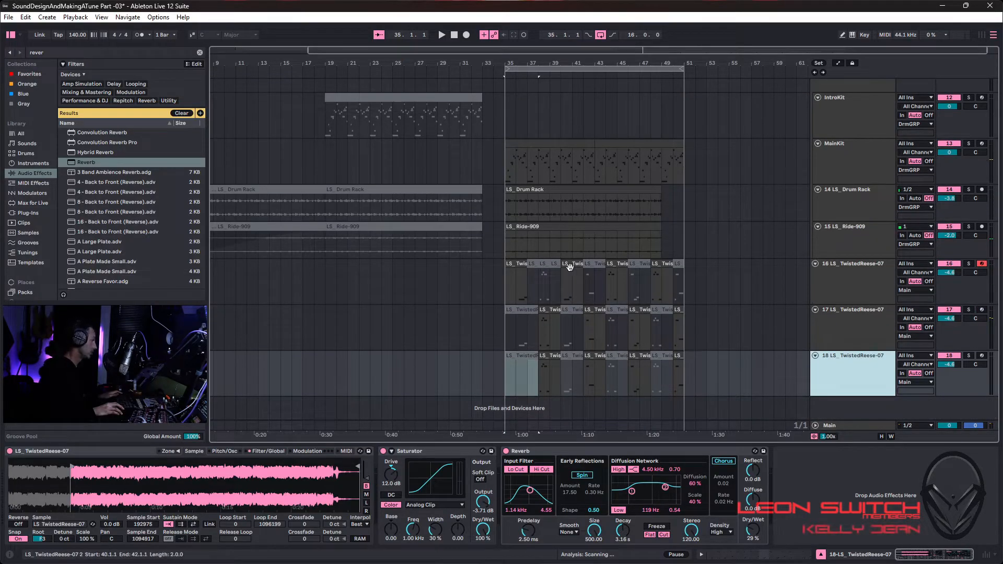
Move the bar 44 to 46 clip from track 16 down to track 18 and deactivate track 18's other clips.
click(616, 264)
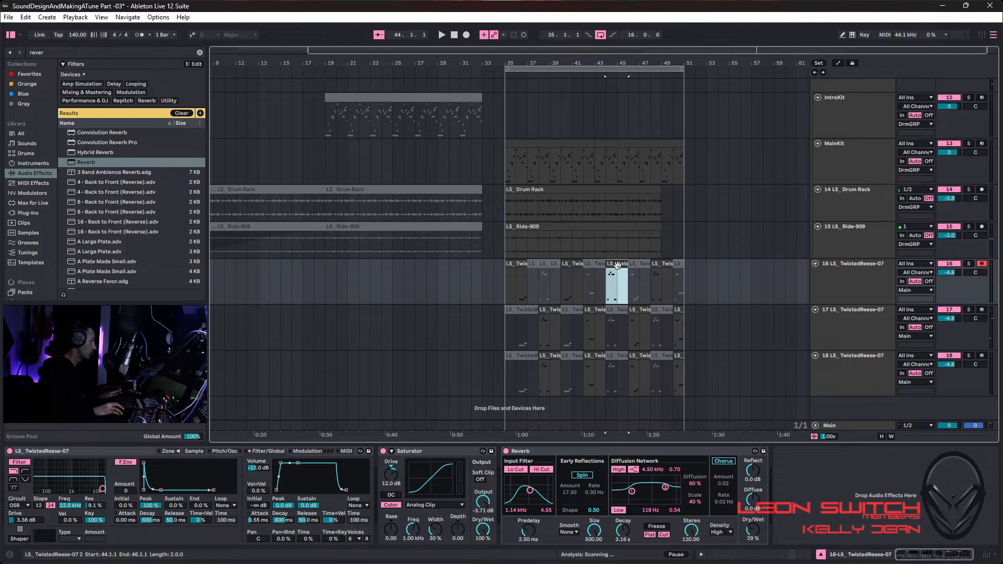
drag(616, 266, 544, 358)
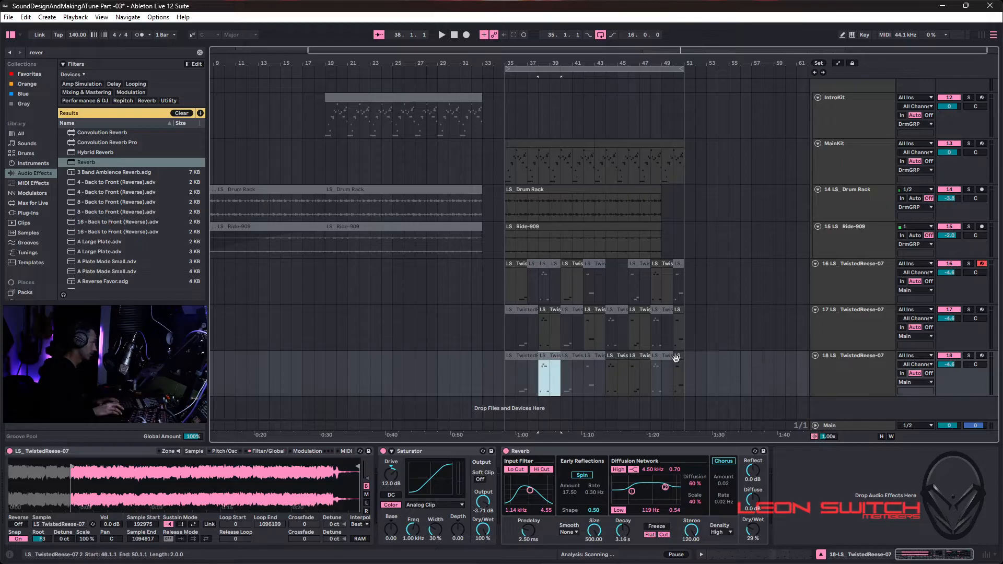
drag(676, 358, 638, 358)
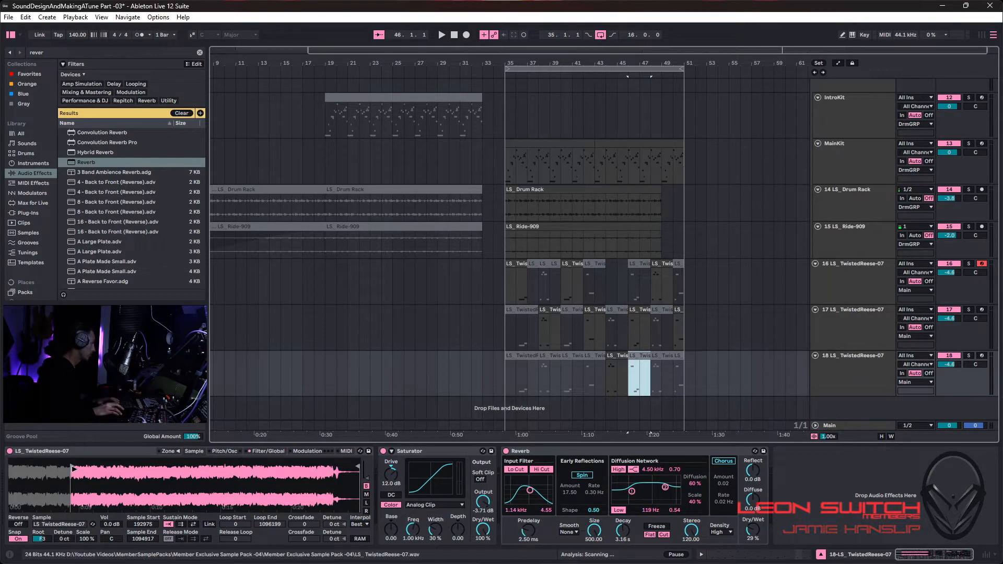
Set the Sampler sample start on track 18 to 436125 and audition the part from bar 42.
drag(73, 467, 150, 468)
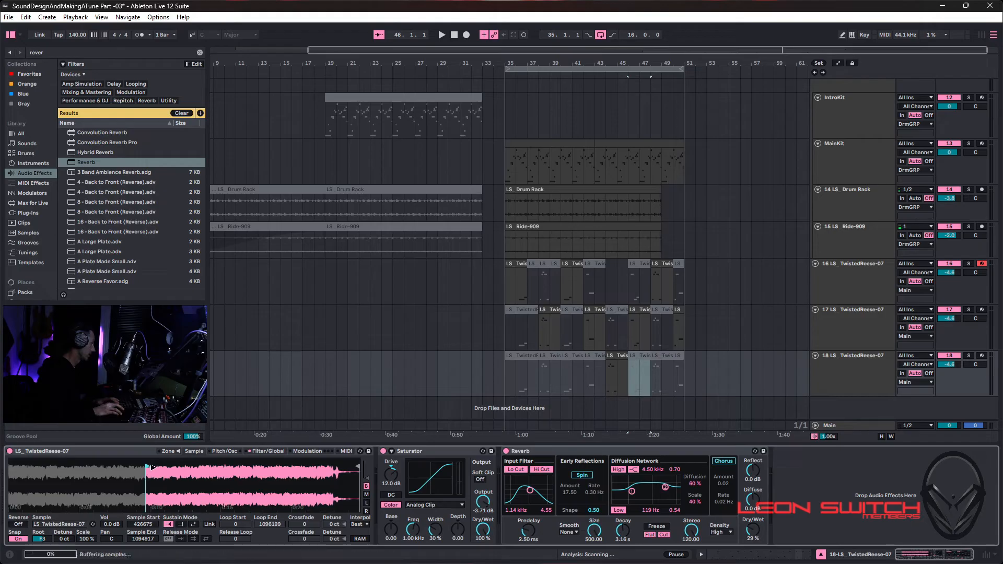
click(587, 372)
key(space)
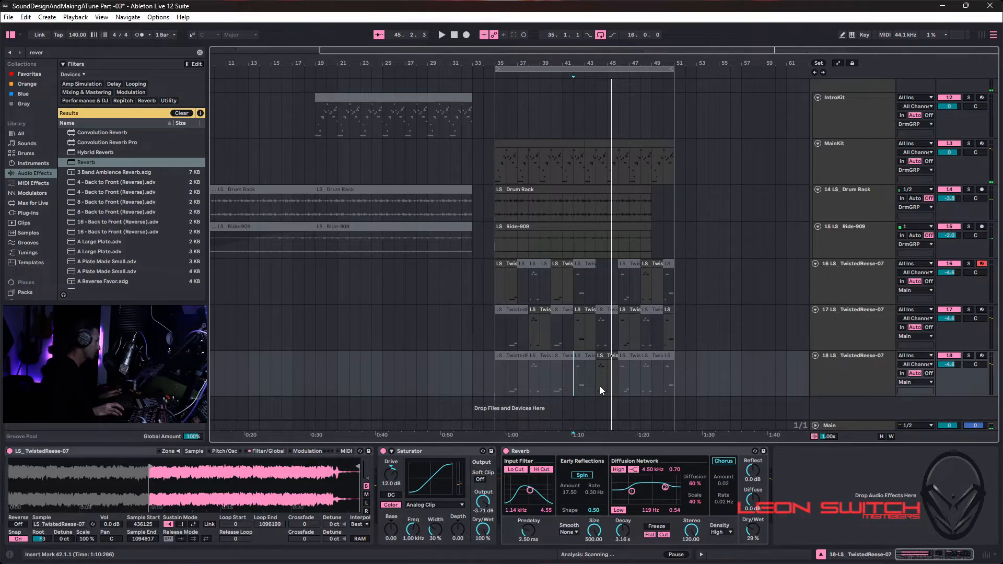
Activate the bar 50 to 51 clip on track 18 and deactivate the matching clip on track 17.
click(648, 369)
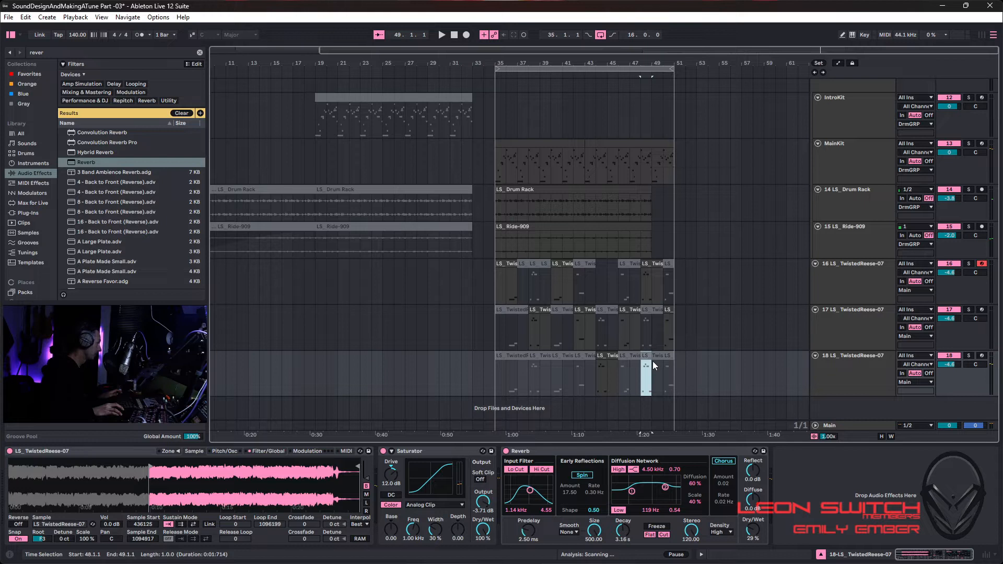
click(668, 366)
click(668, 339)
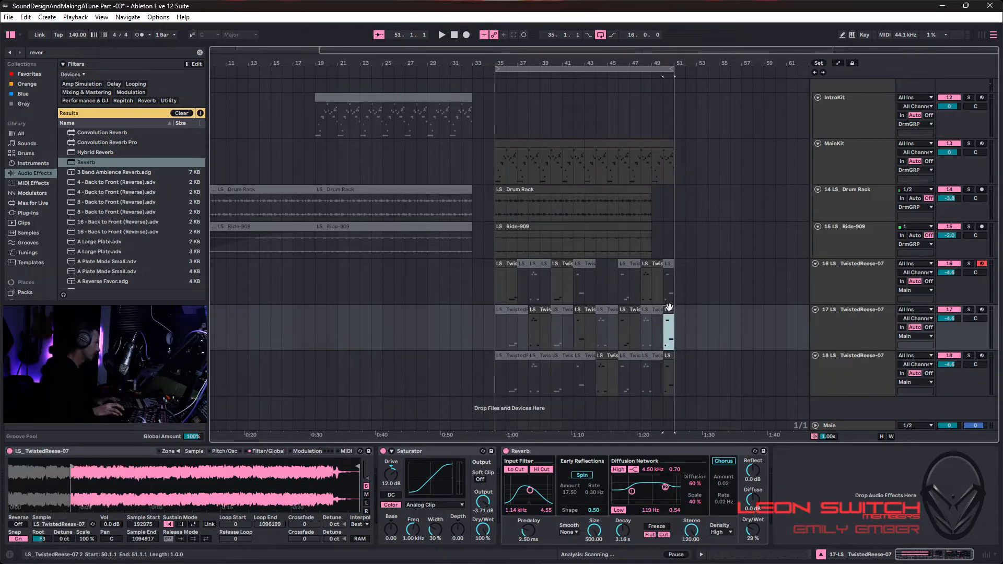
Audition the alternating reese arrangement from bar 35 and select the looped section.
click(496, 324)
key(space)
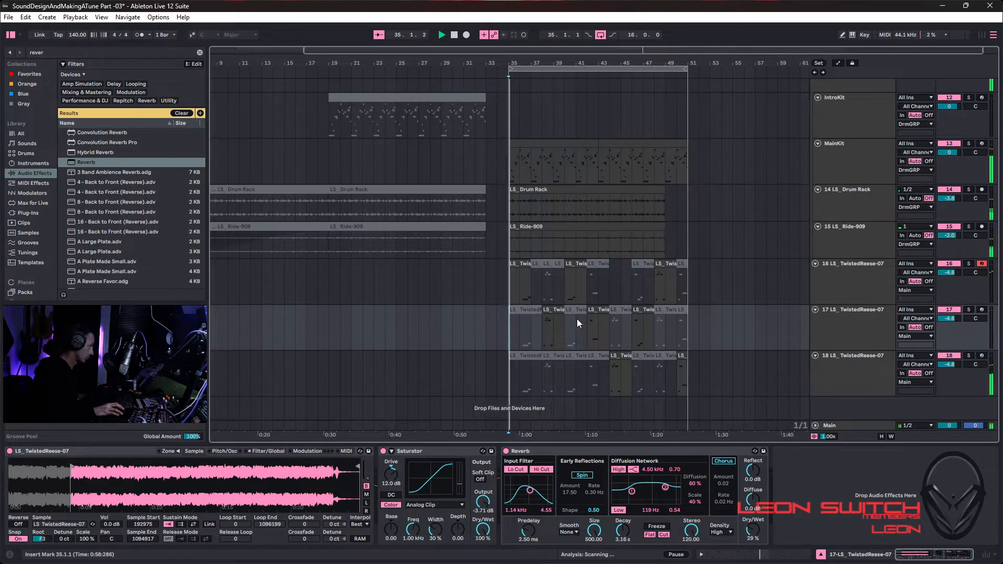
key(space)
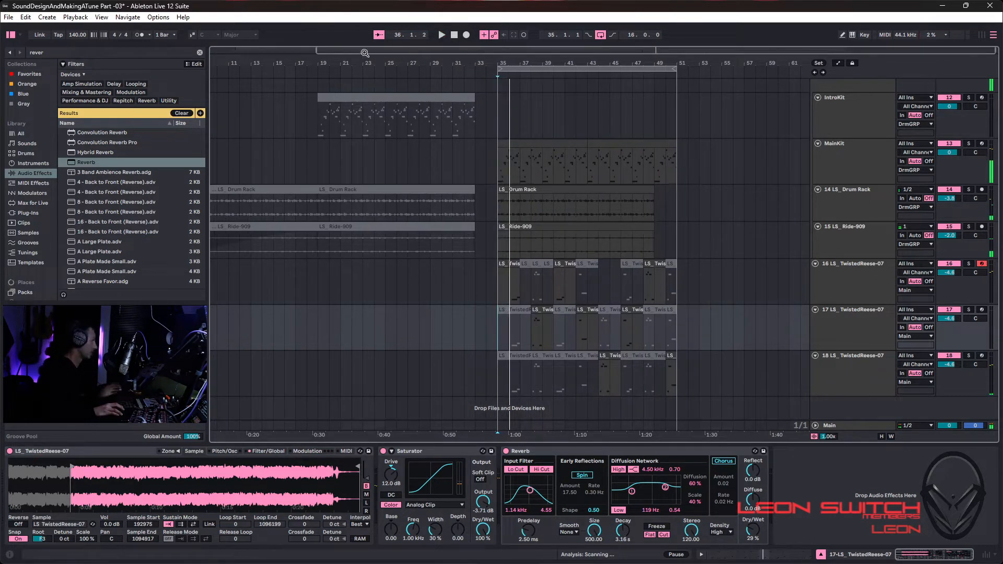
click(543, 70)
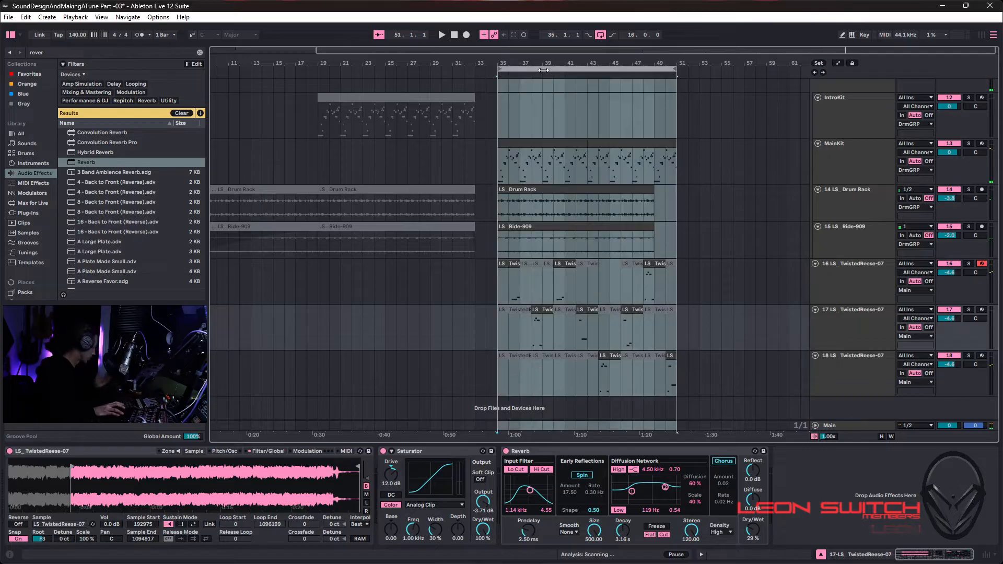
Clear the old browser search and load the Analog instrument onto a new track below reese track 18.
click(688, 365)
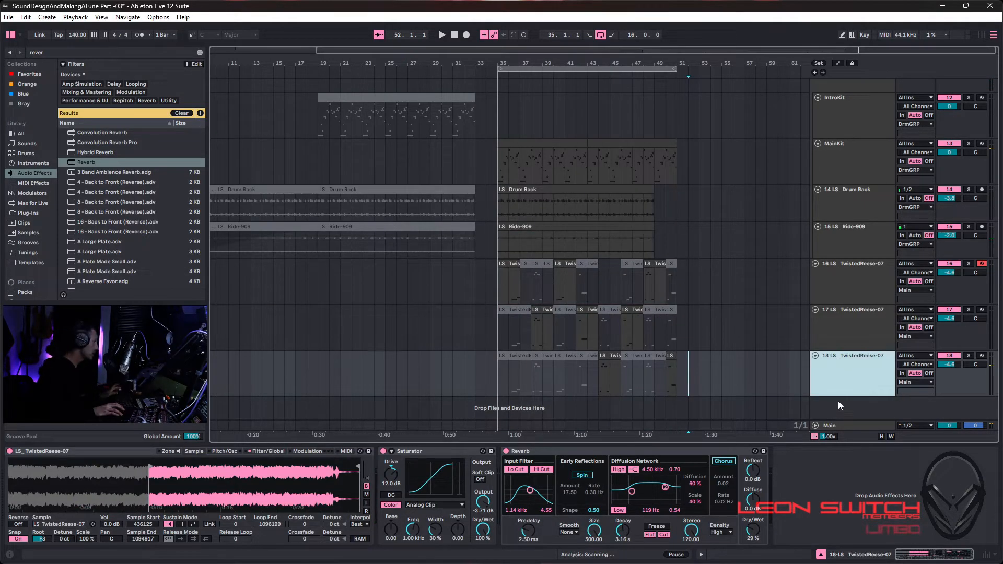
click(29, 164)
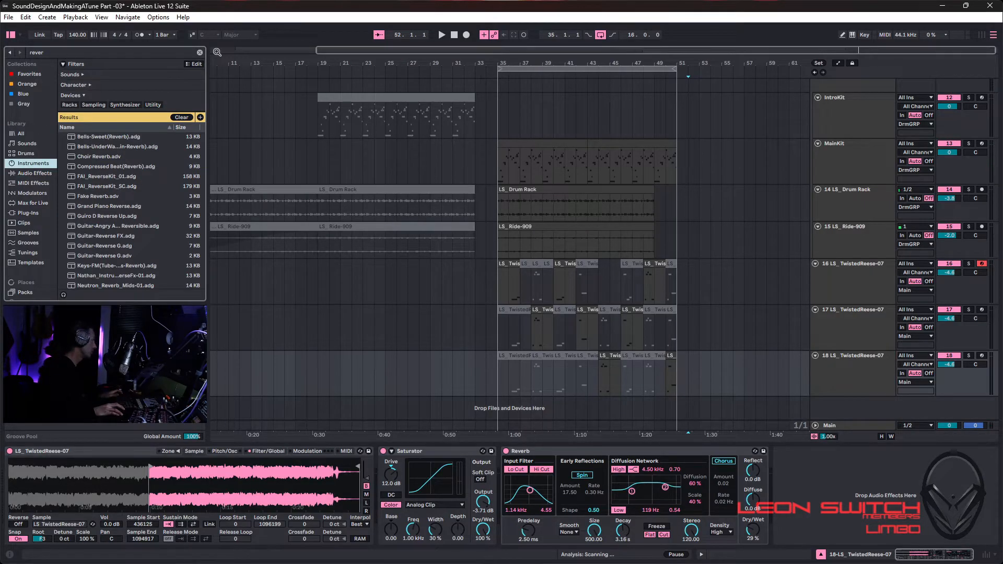
click(199, 53)
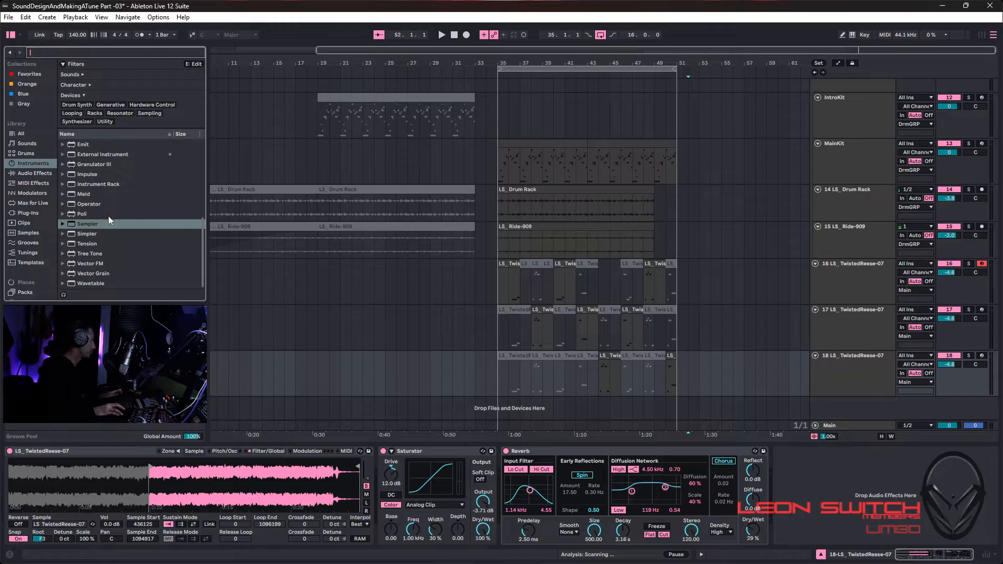
scroll(102, 205, up, 6)
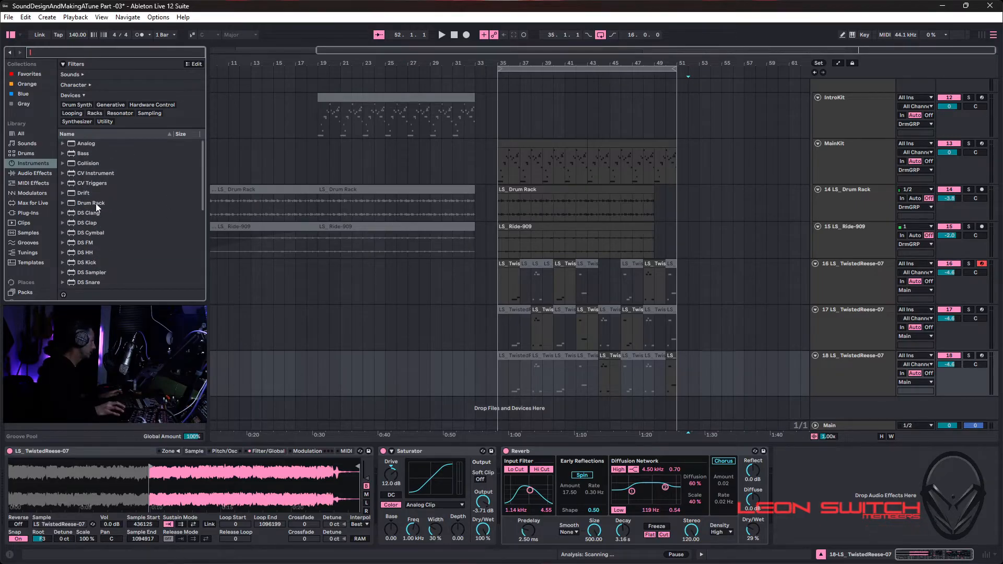
click(85, 143)
drag(452, 322, 521, 409)
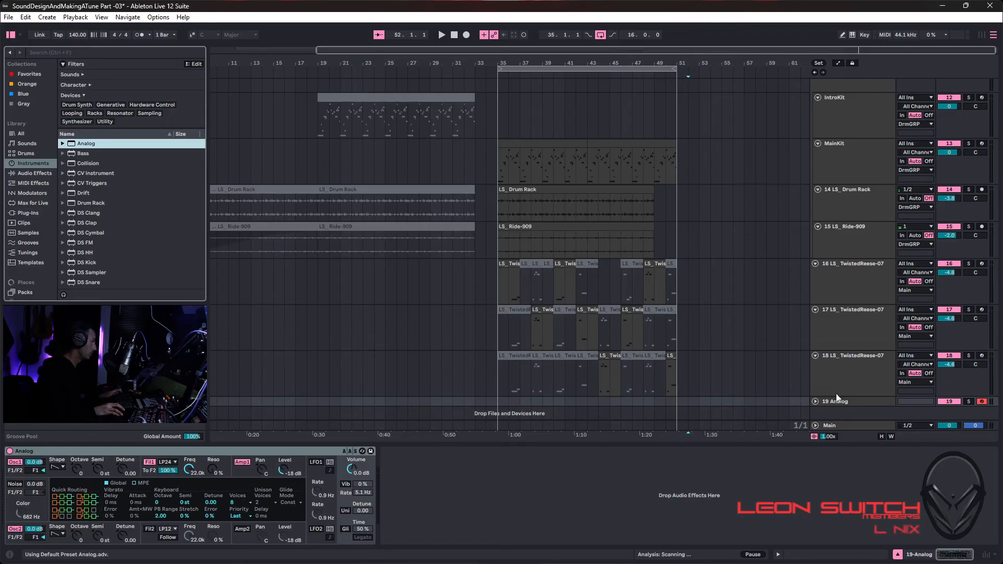
Switch off Analog's second oscillator and set the Osc1 shape to a sine wave.
click(12, 529)
drag(62, 466, 61, 477)
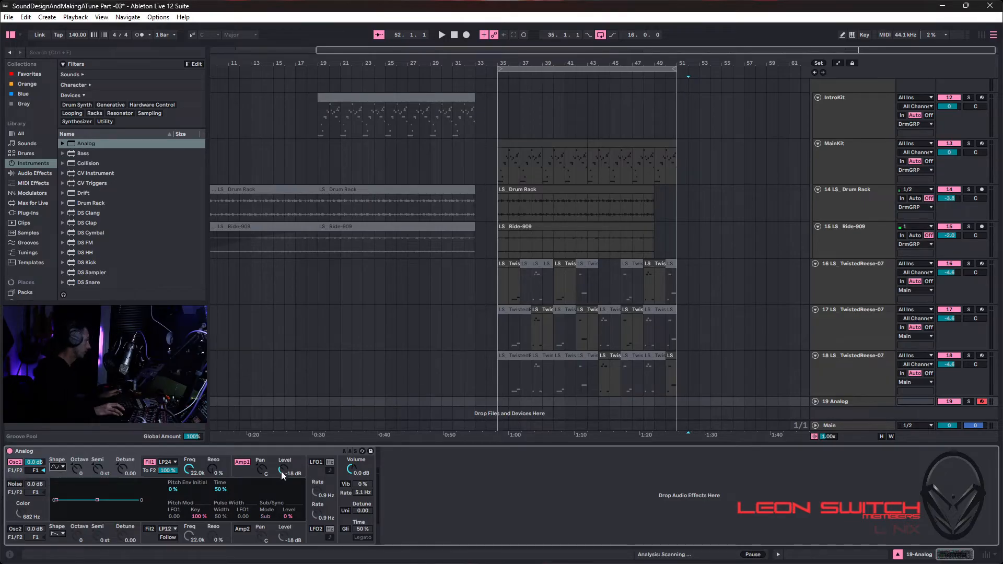
click(219, 490)
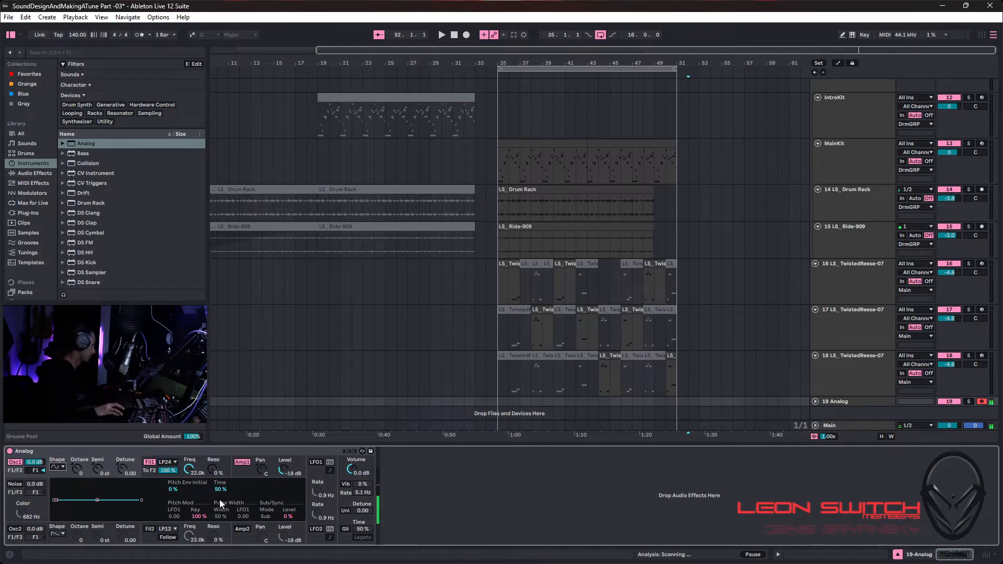
Set Analog's voices to Mono in its global settings.
click(271, 462)
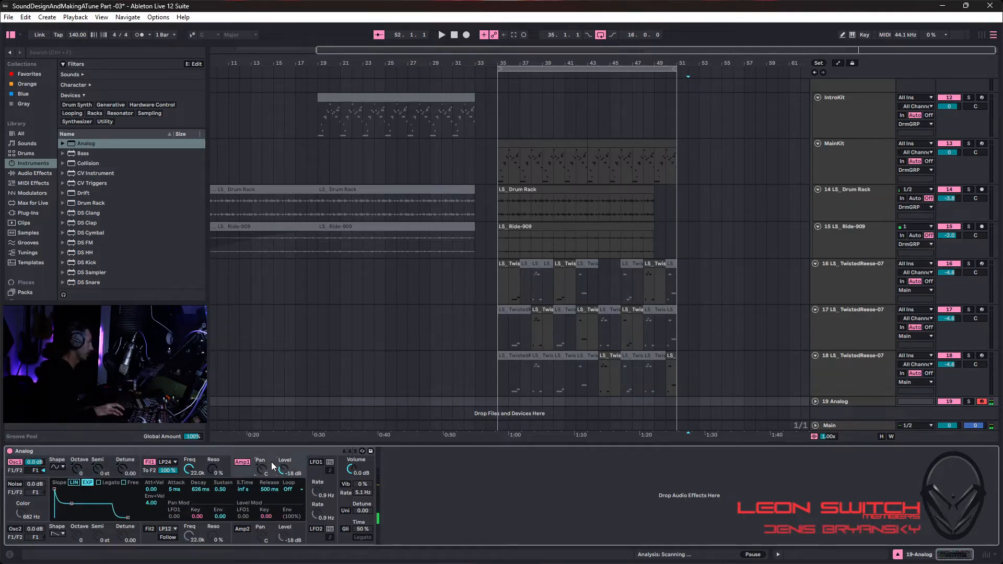
click(345, 494)
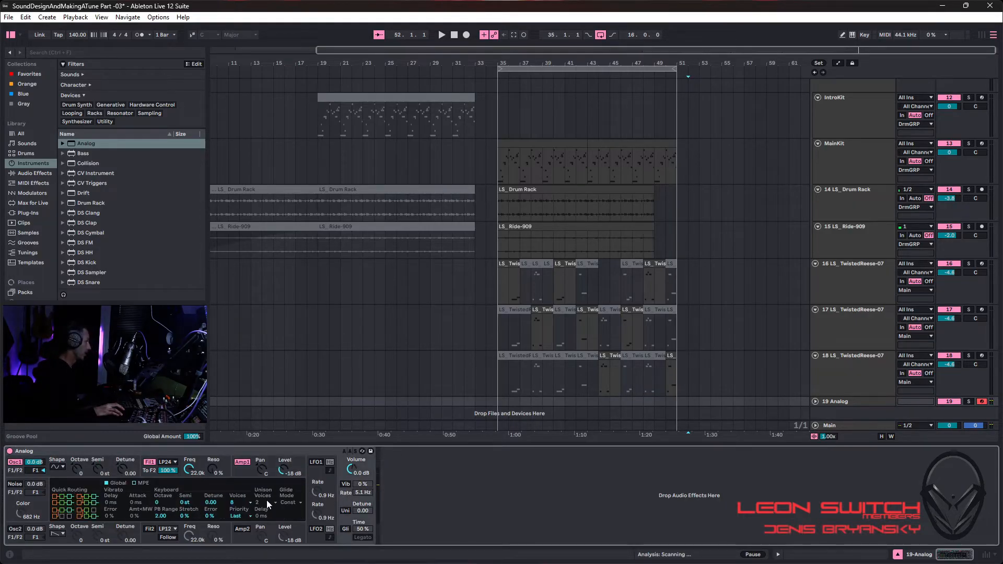
click(238, 501)
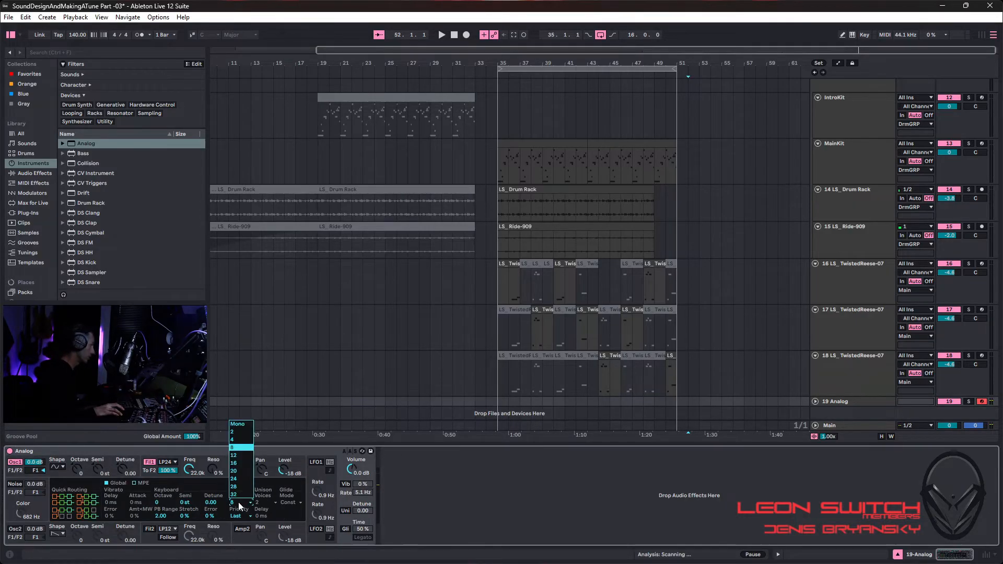
click(253, 427)
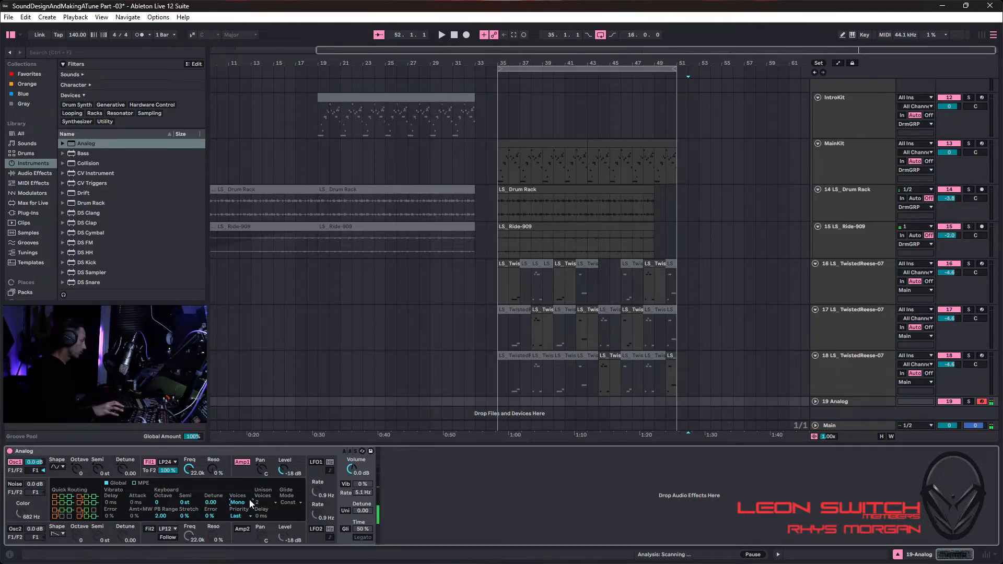
Set Analog's Amp1 envelope release to 97 ms and attack to 21 ms.
click(243, 469)
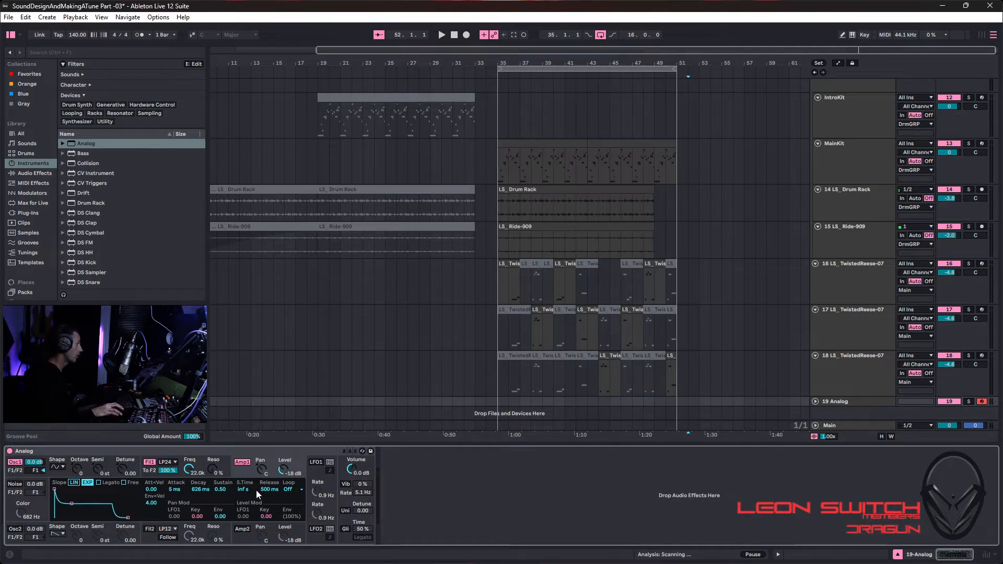
drag(274, 490, 274, 504)
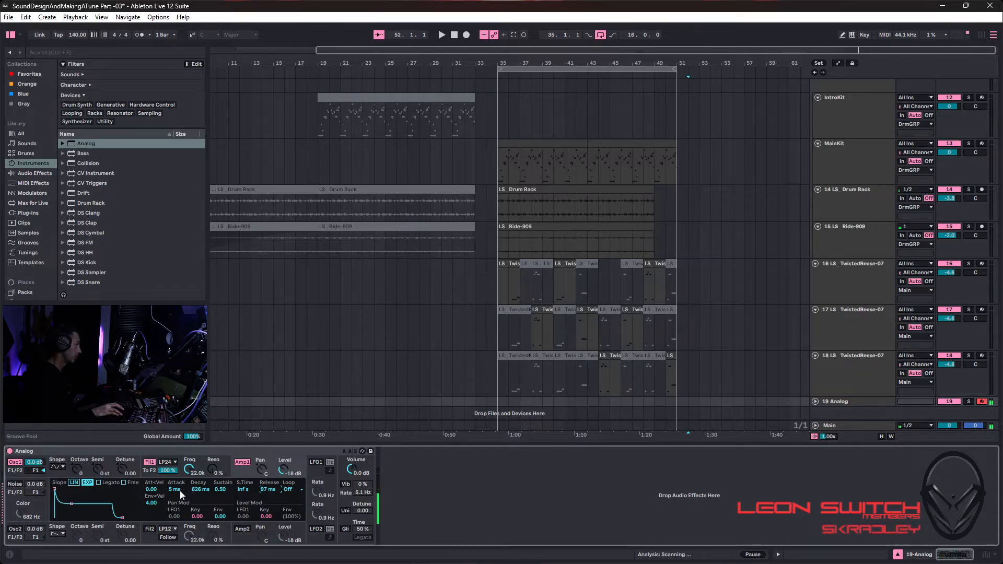
drag(169, 489, 169, 488)
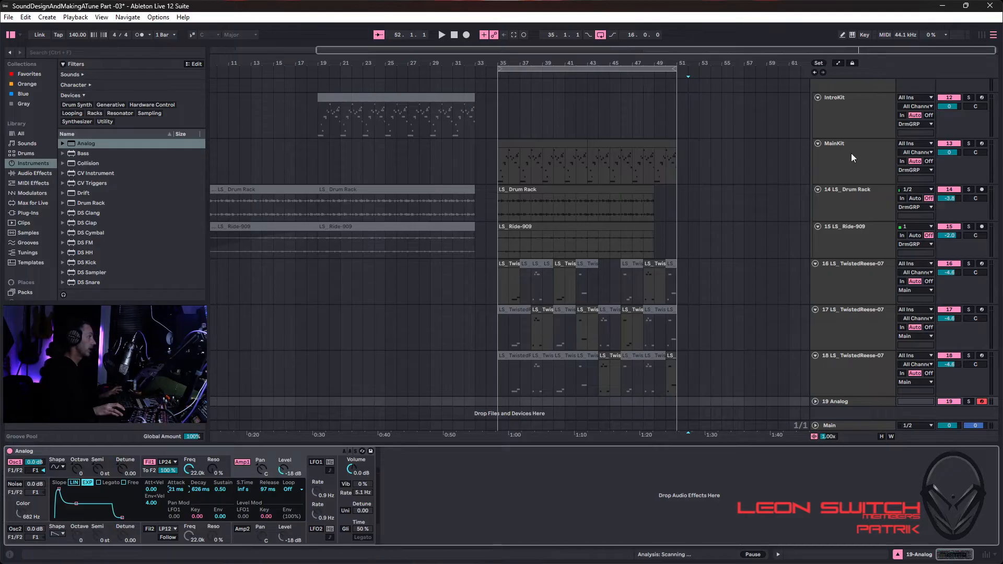
Set the sidechain source of the Compressor on the MainMidBass track to MainKit.
scroll(851, 151, up, 3)
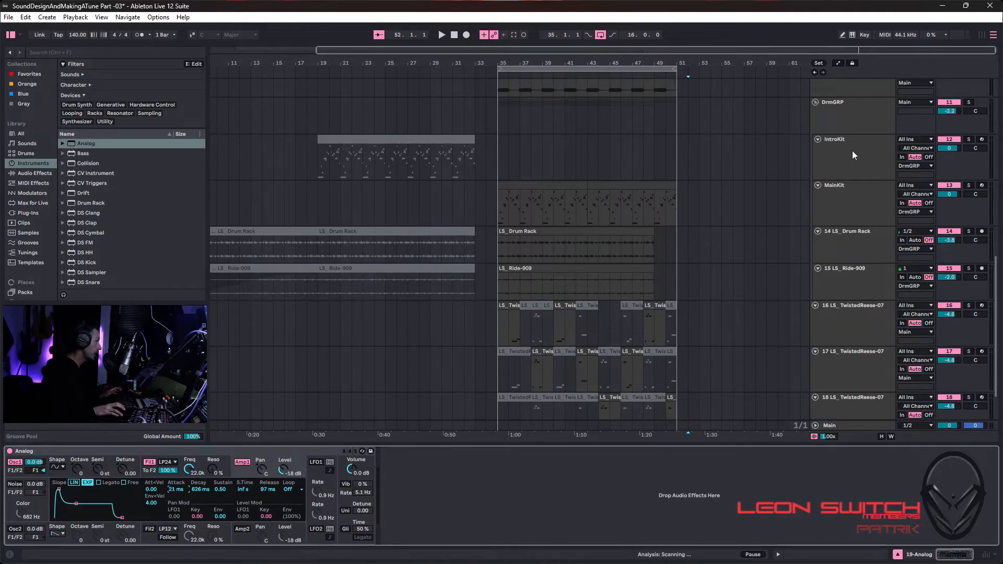
click(848, 99)
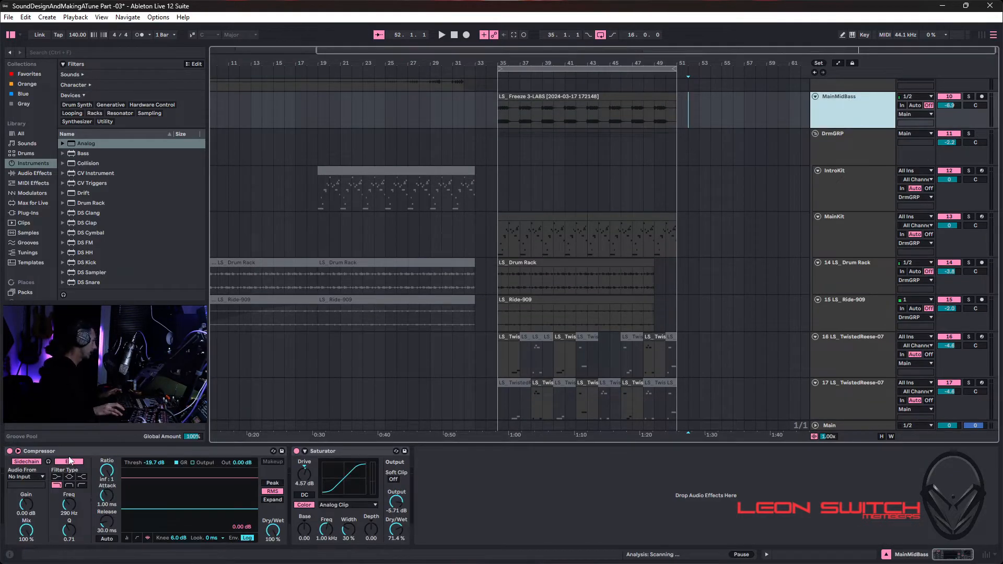
click(115, 453)
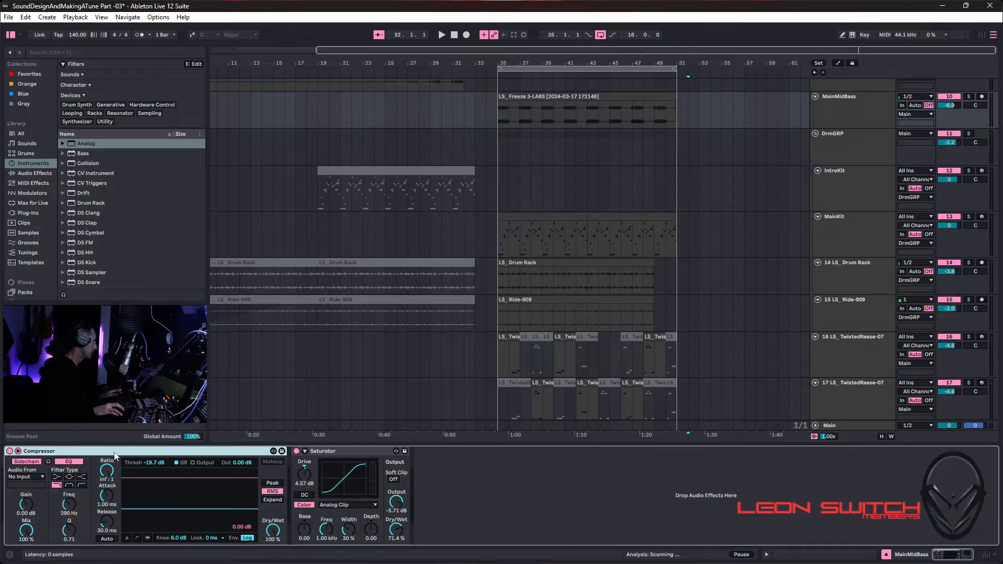
click(30, 477)
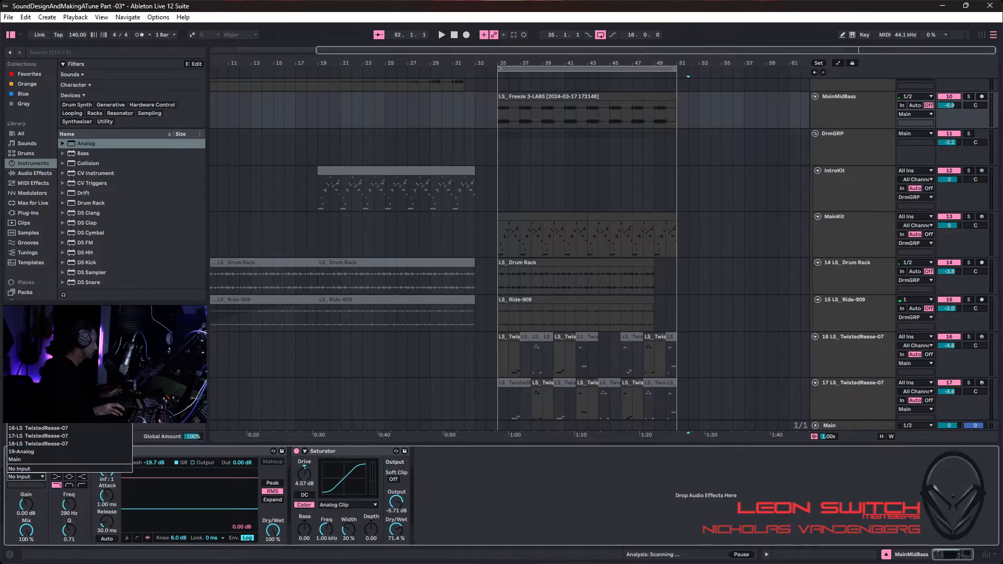
click(26, 405)
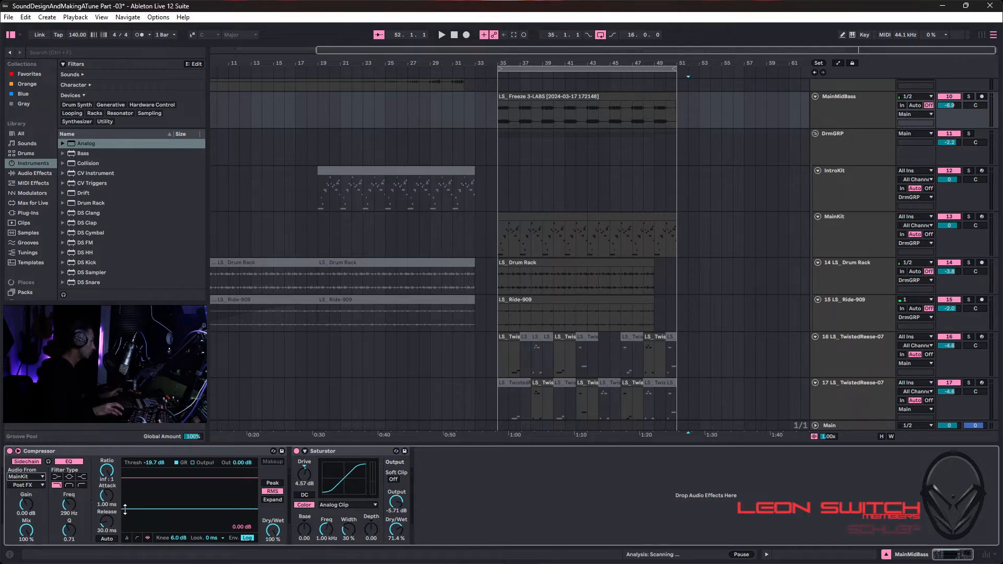
Copy the sidechained Compressor from MainMidBass onto the Analog track and audition it from bar 35.
click(113, 453)
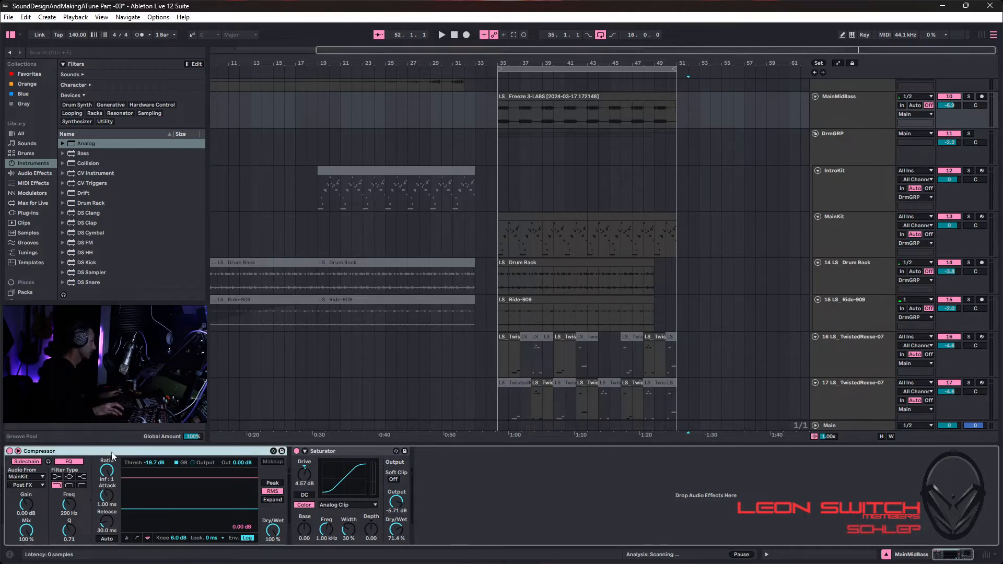
scroll(603, 418, down, 3)
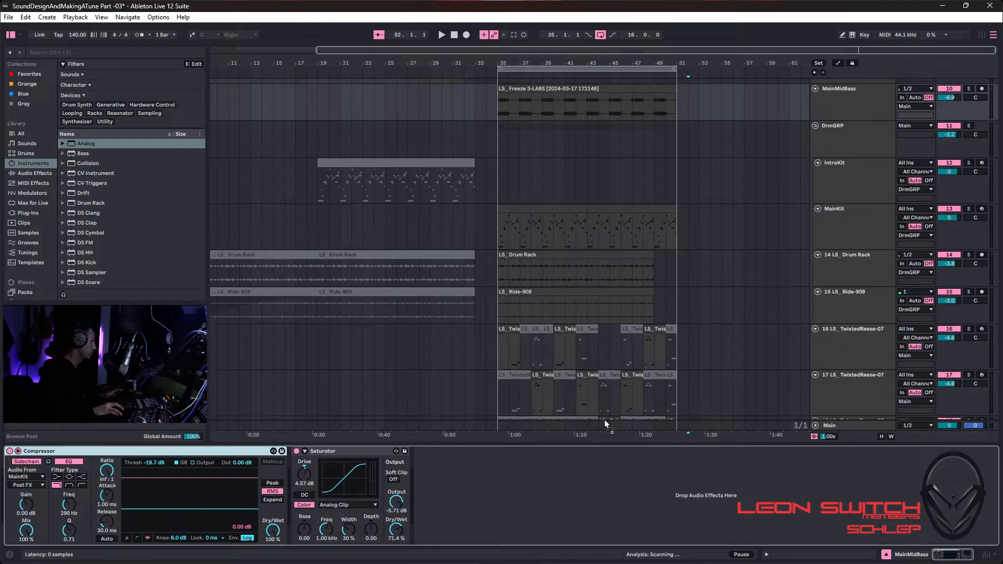
scroll(603, 419, down, 2)
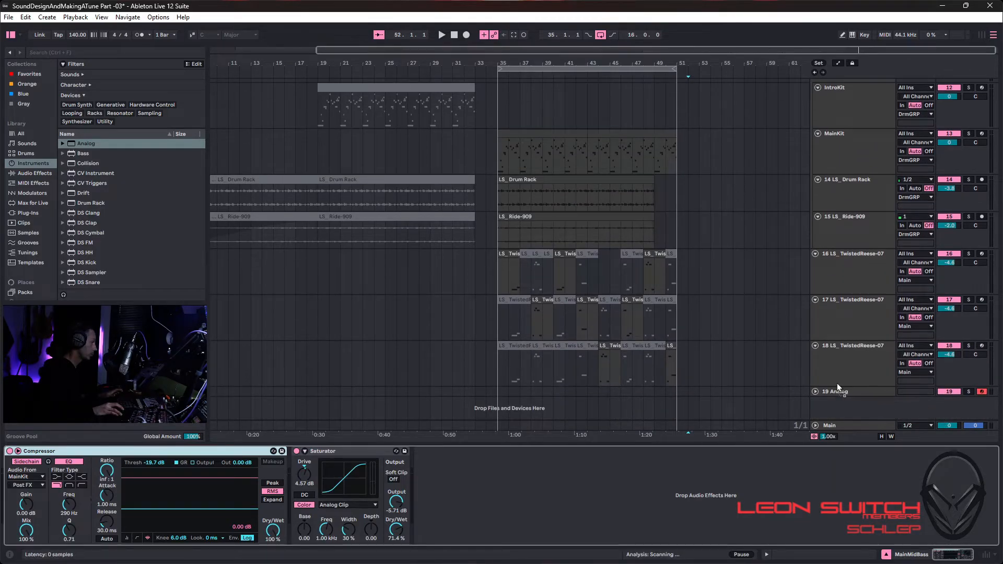
drag(845, 390, 845, 390)
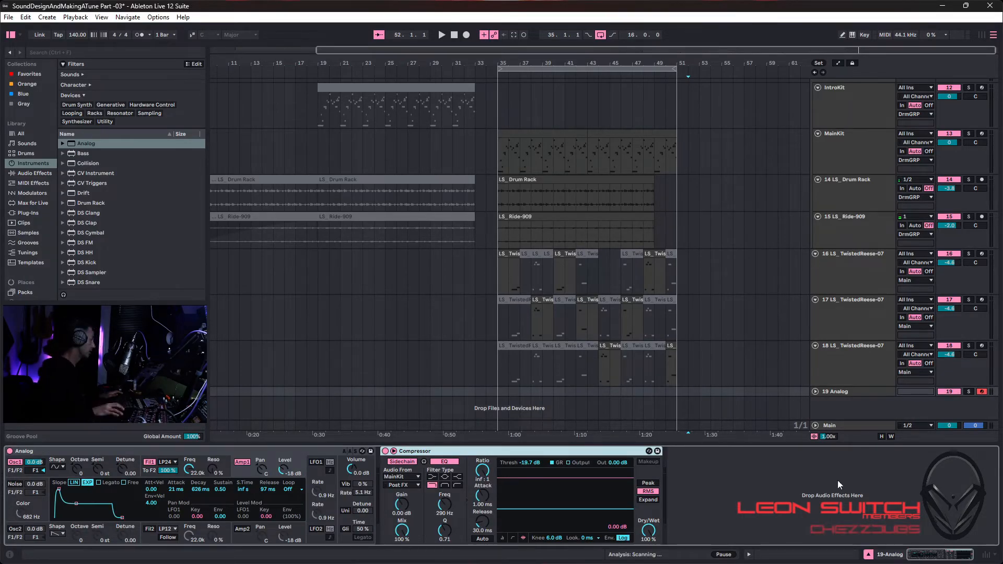
key(space)
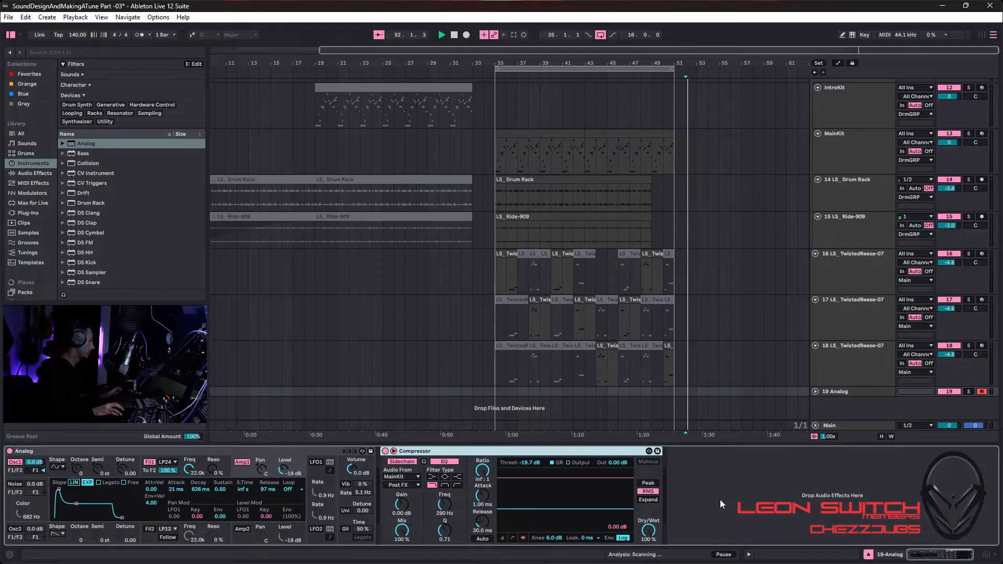
click(499, 391)
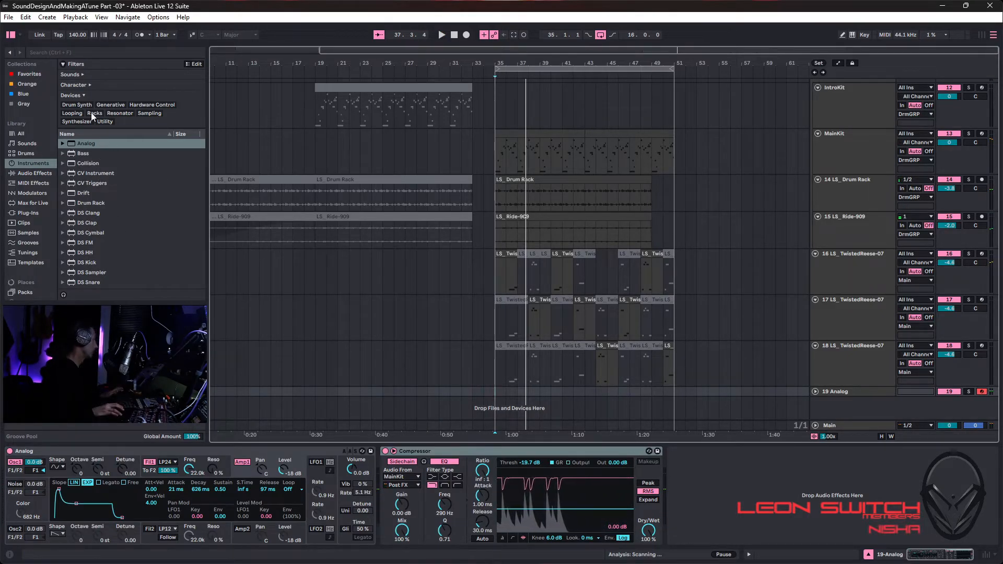
Add a Utility effect after the Compressor on the Analog track and switch its output to mono.
click(41, 171)
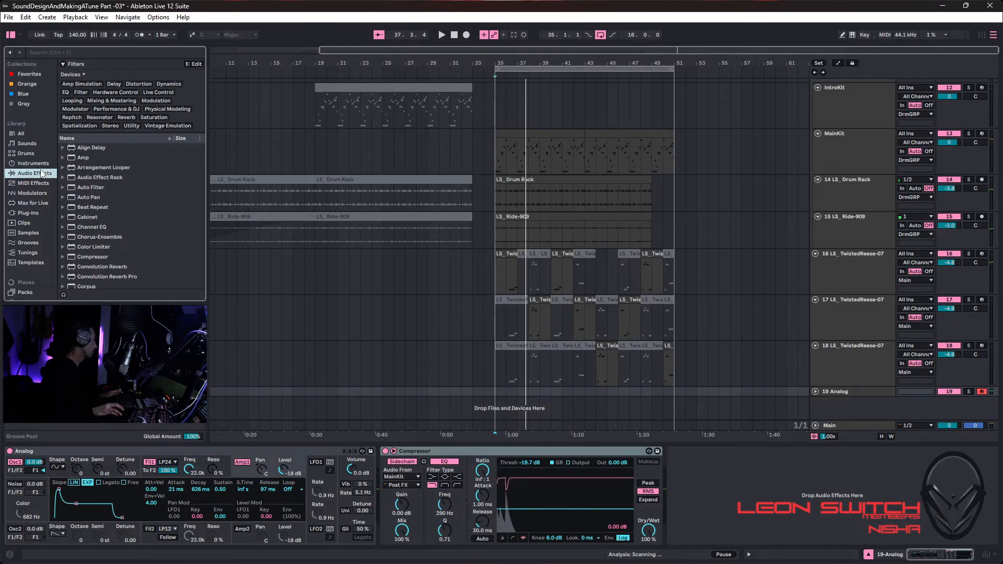
click(60, 50)
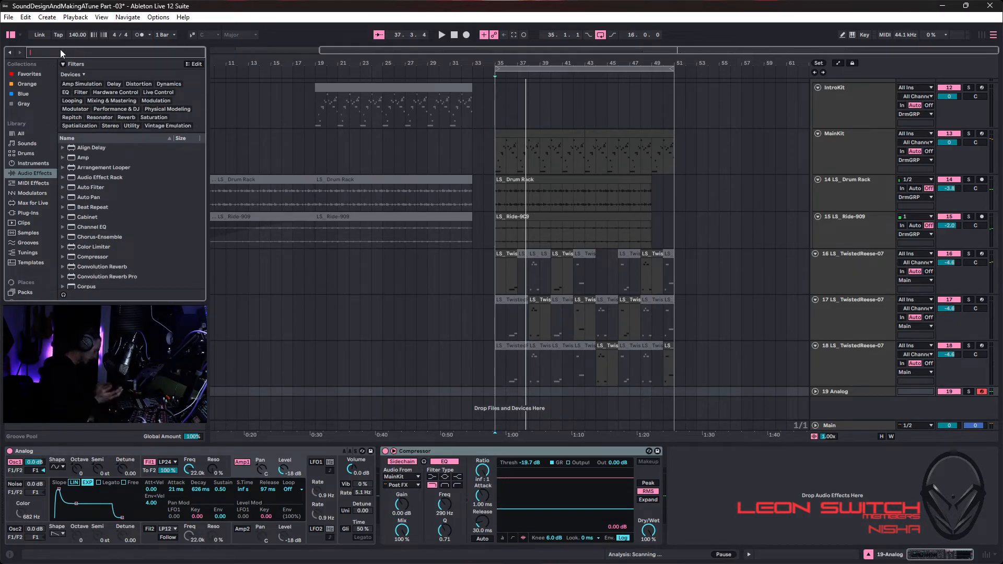
text(utility)
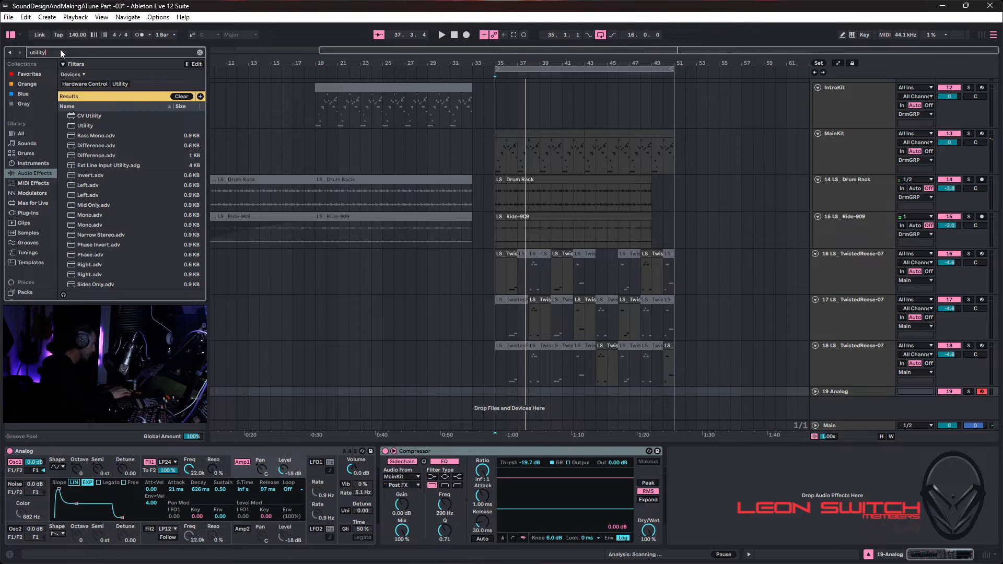
drag(72, 129, 587, 443)
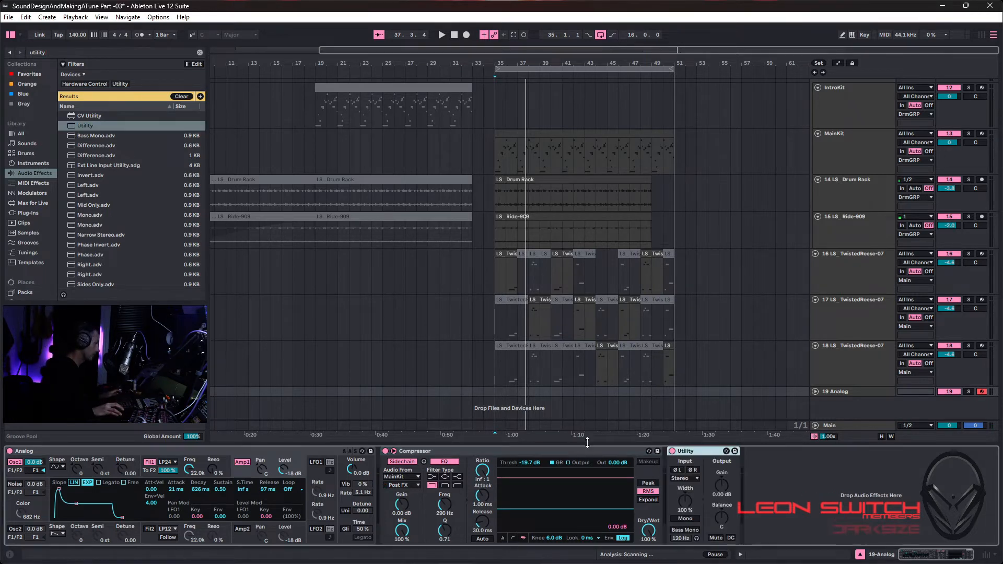
click(685, 518)
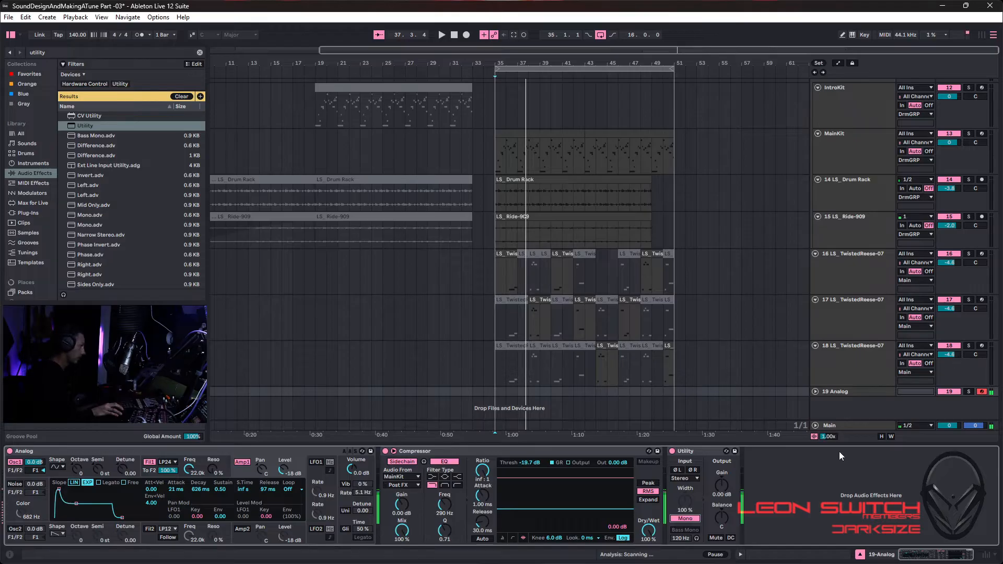
Raise the Analog track's Utility gain to 10.6 dB while checking its level in the mixer.
drag(722, 490, 723, 478)
key(Tab)
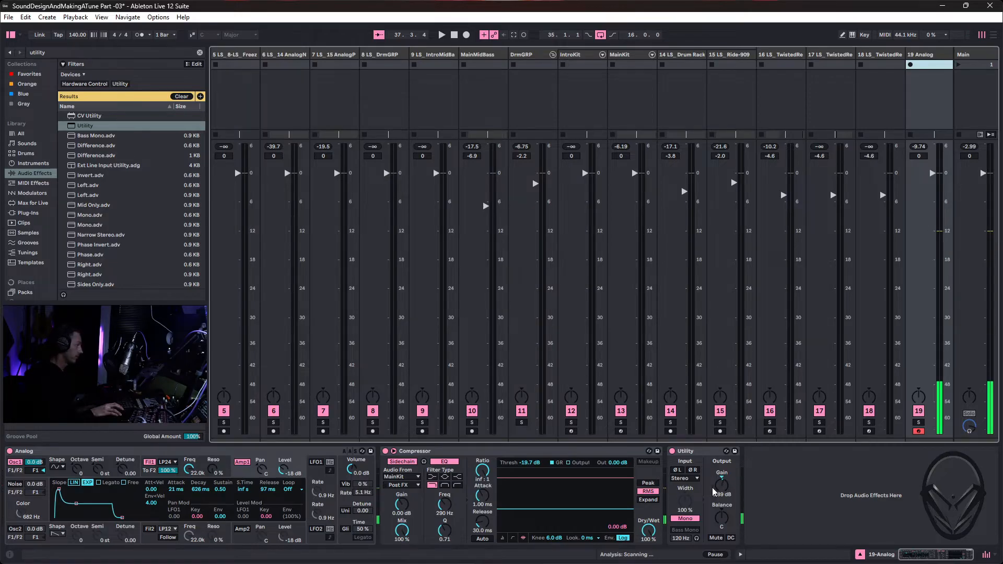
drag(721, 484, 722, 466)
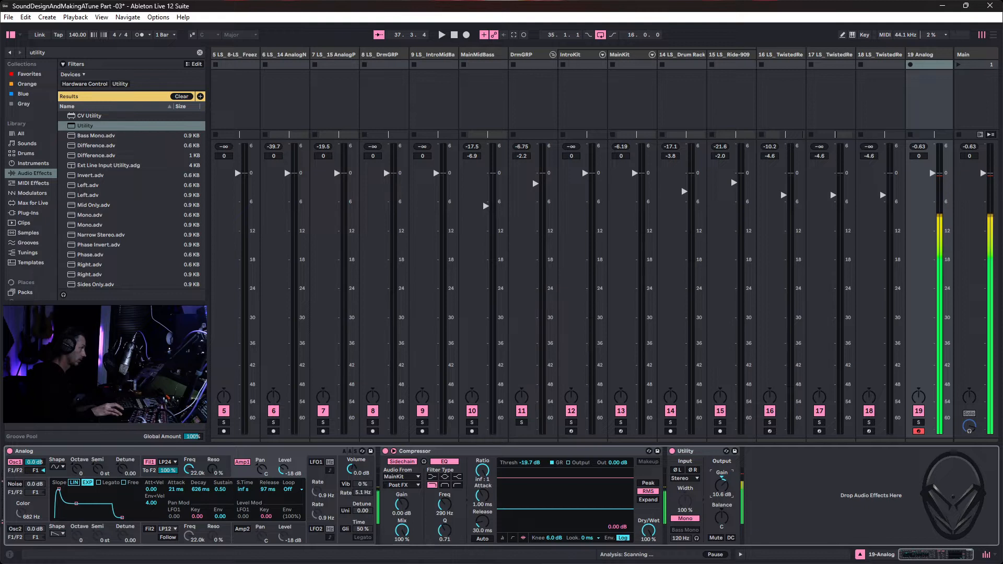
drag(721, 491, 721, 487)
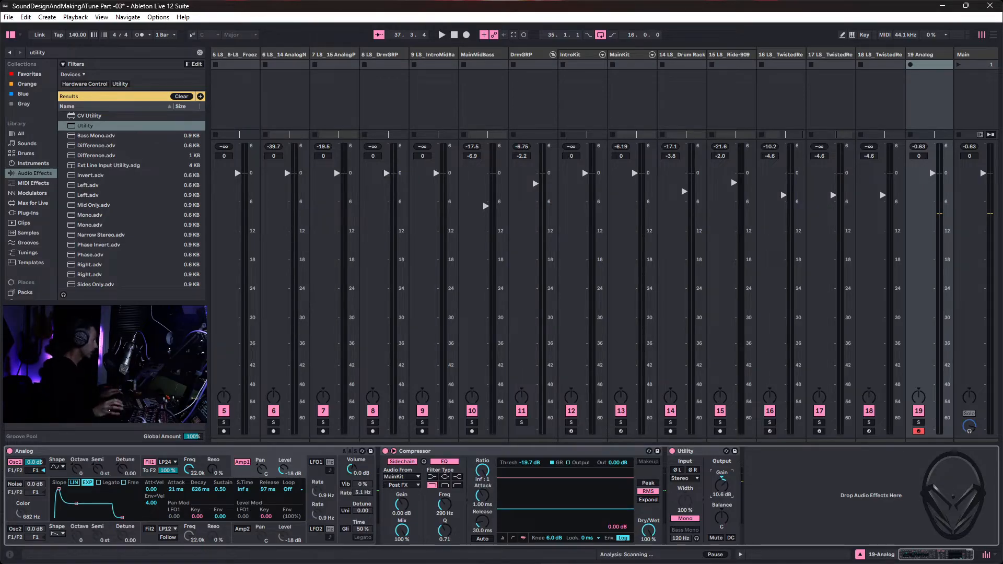
key(Tab)
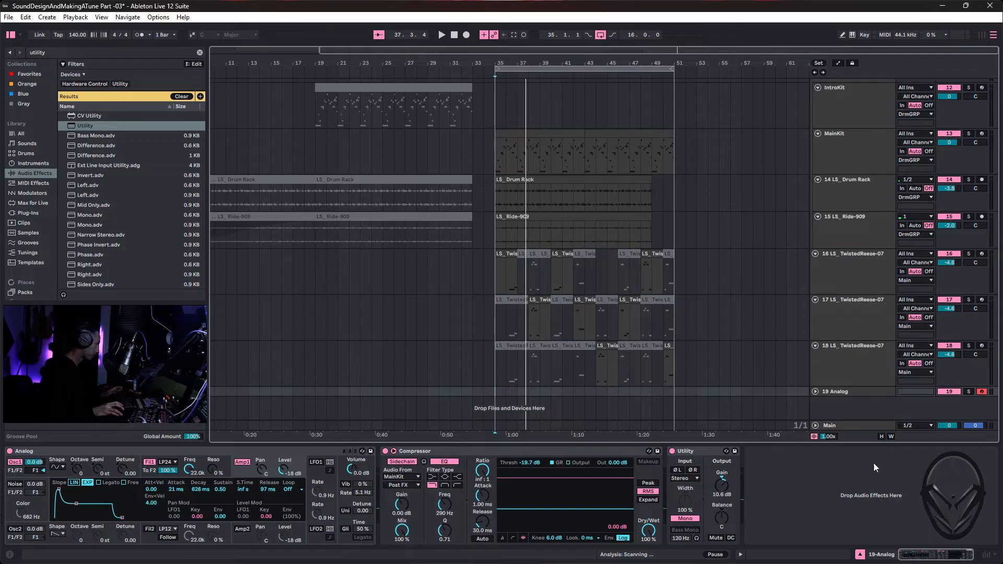
Insert an empty 16-bar MIDI clip on the Analog track from bar 35 to bar 51.
click(847, 391)
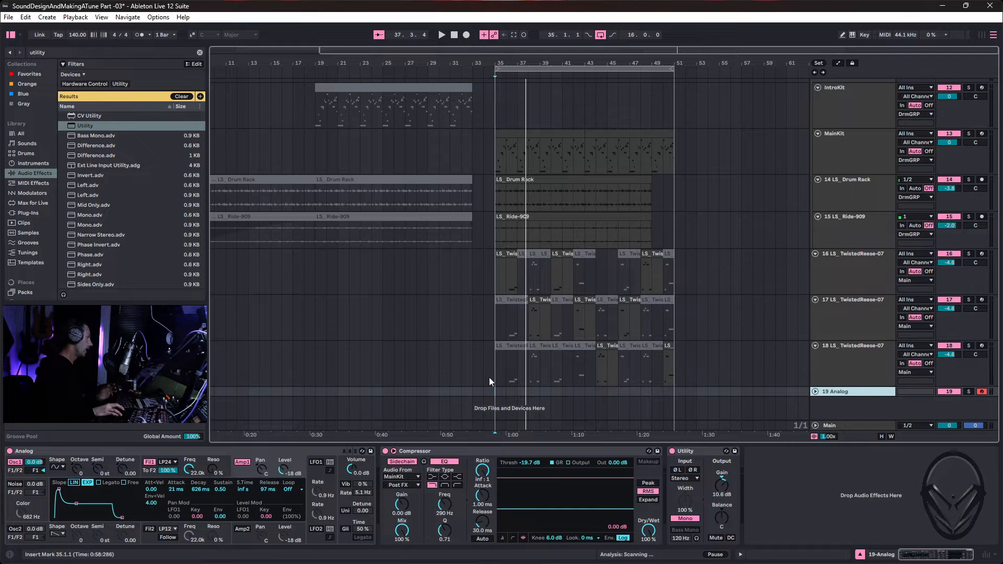
drag(495, 390, 701, 405)
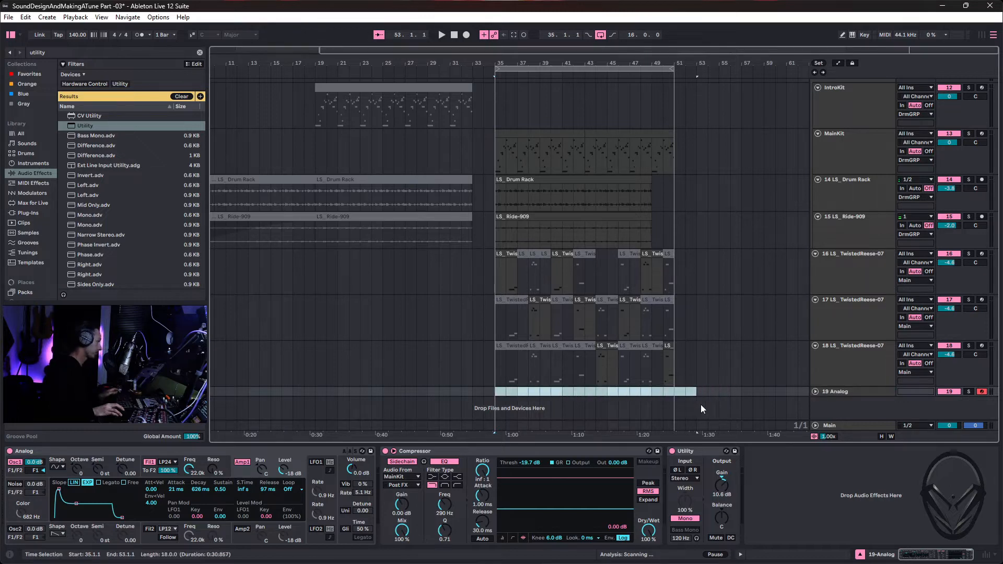
right_click(671, 392)
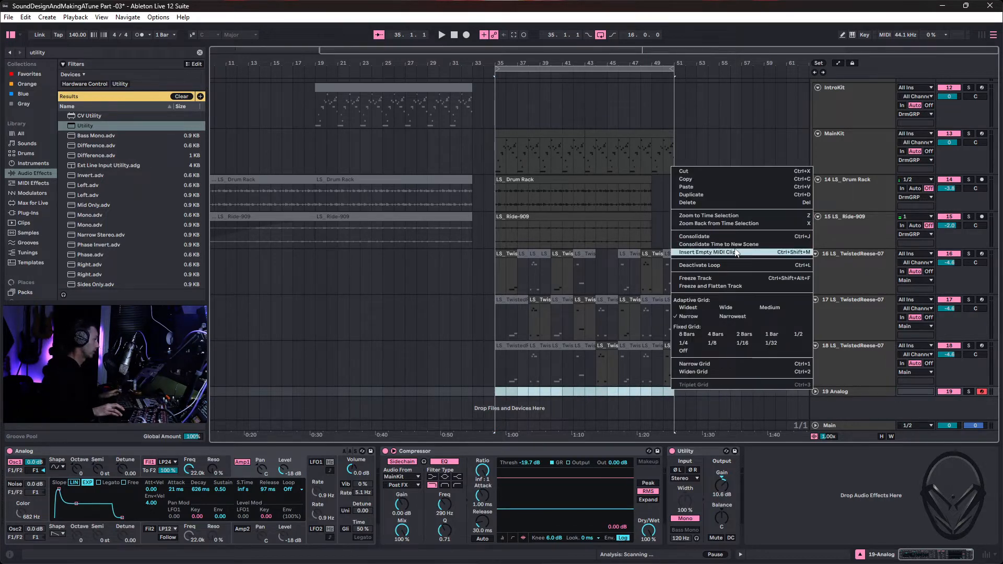
click(706, 252)
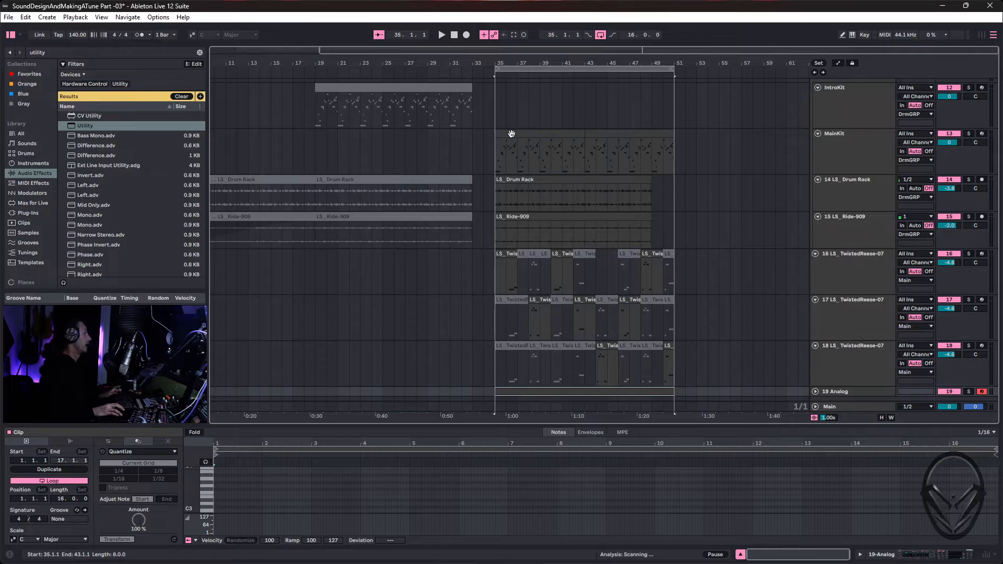
Examine the rhythm in the waveform of the MainMidBass clip at bar 35.
scroll(511, 141, up, 5)
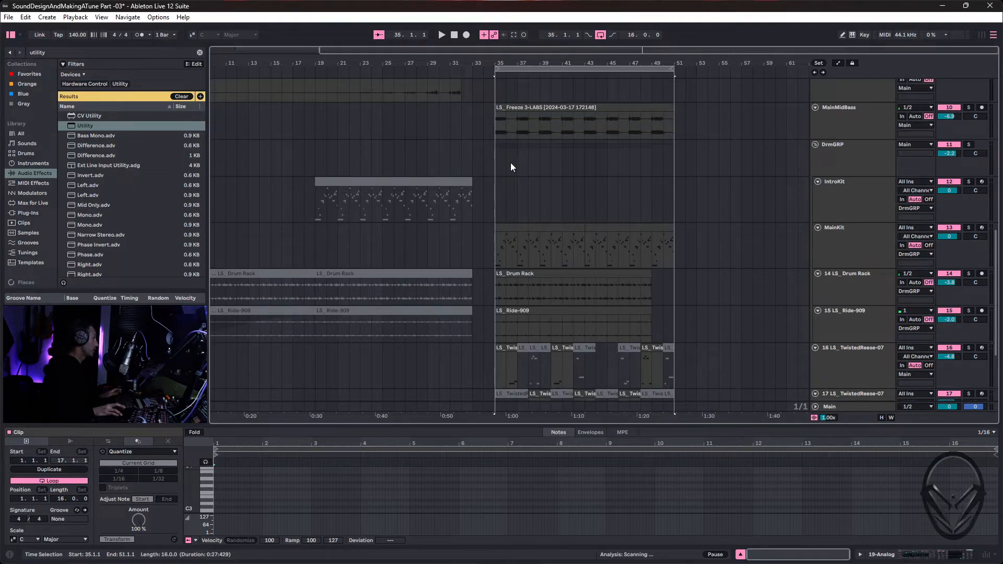
click(509, 150)
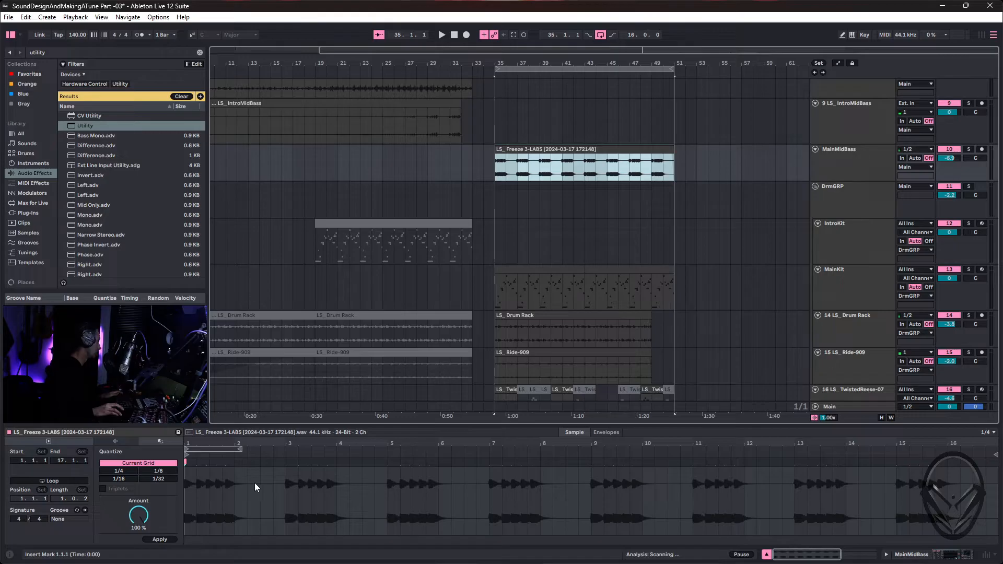
scroll(760, 308, down, 5)
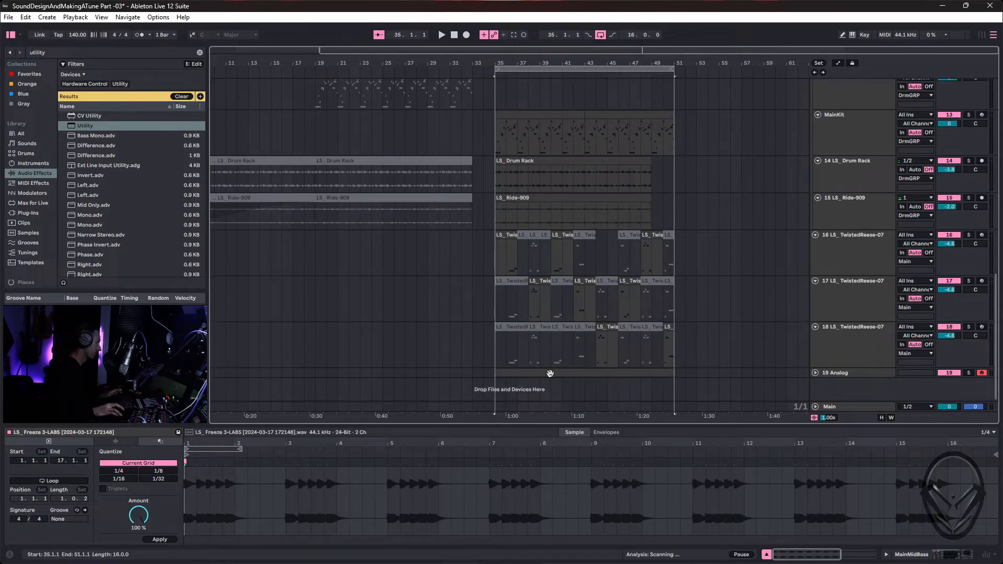
Draw an F0 note at the start of the Analog clip and duplicate it into a five-note pattern across the first bar.
click(547, 372)
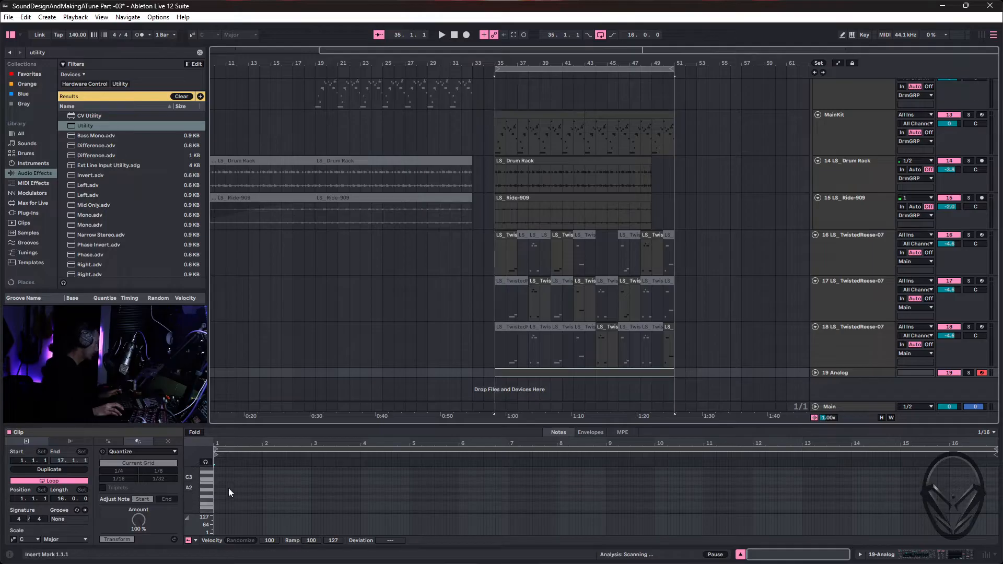
scroll(247, 491, down, 5)
scroll(246, 491, down, 2)
right_click(242, 491)
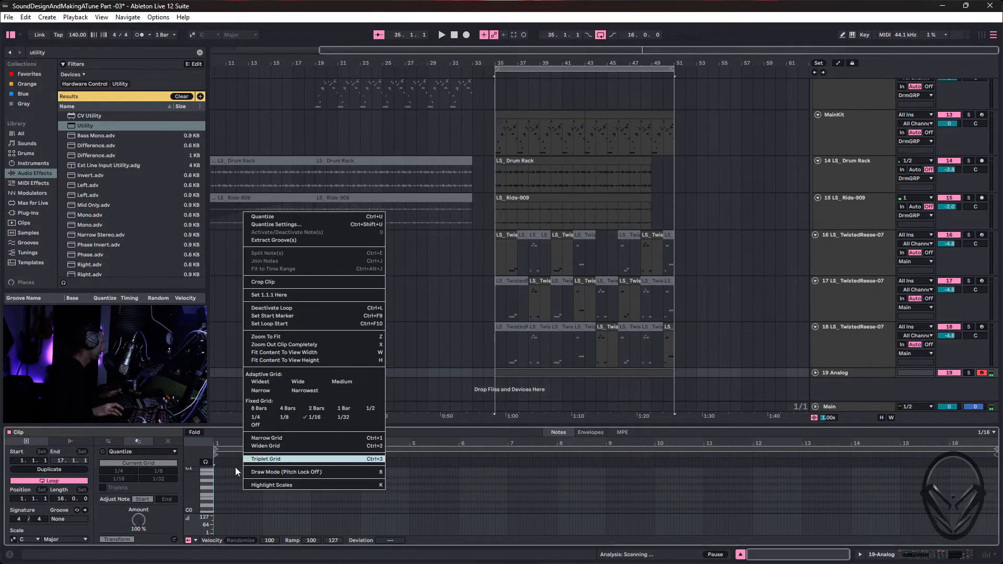
click(229, 506)
drag(233, 459, 234, 528)
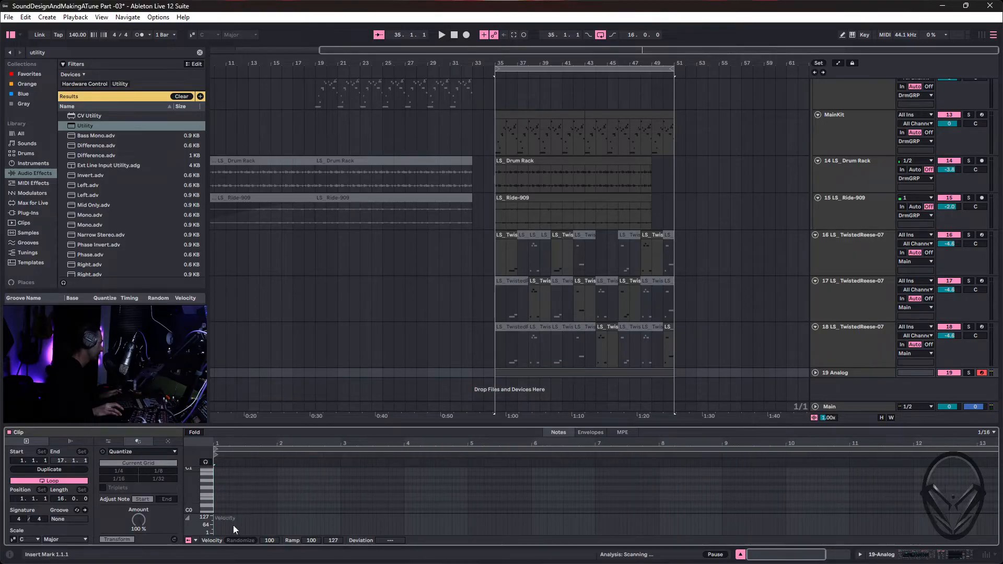
double_click(218, 496)
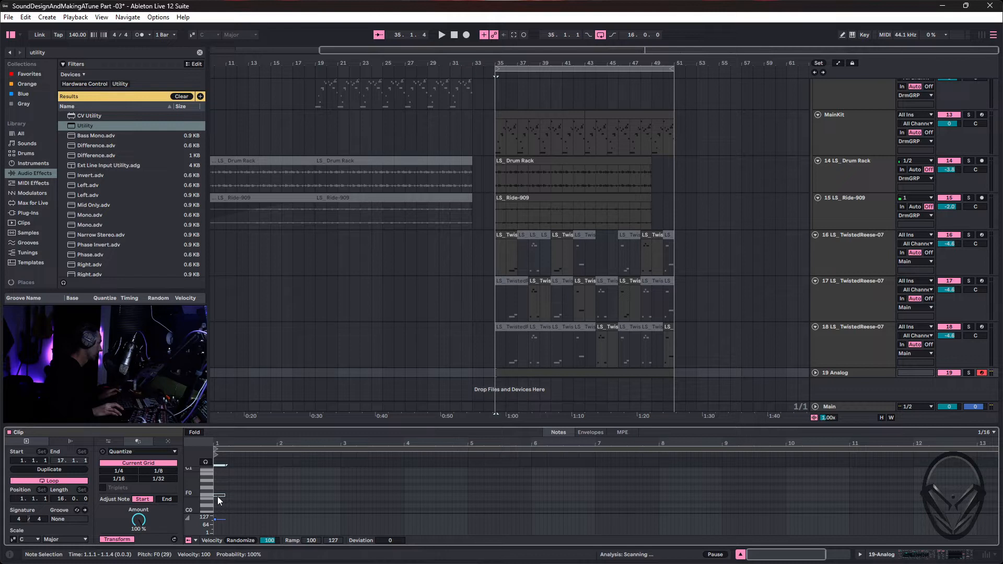
key(ctrl+d)
click(221, 495)
click(239, 495)
key(ctrl+d)
key(ctrl+d)
key(ctrl+d)
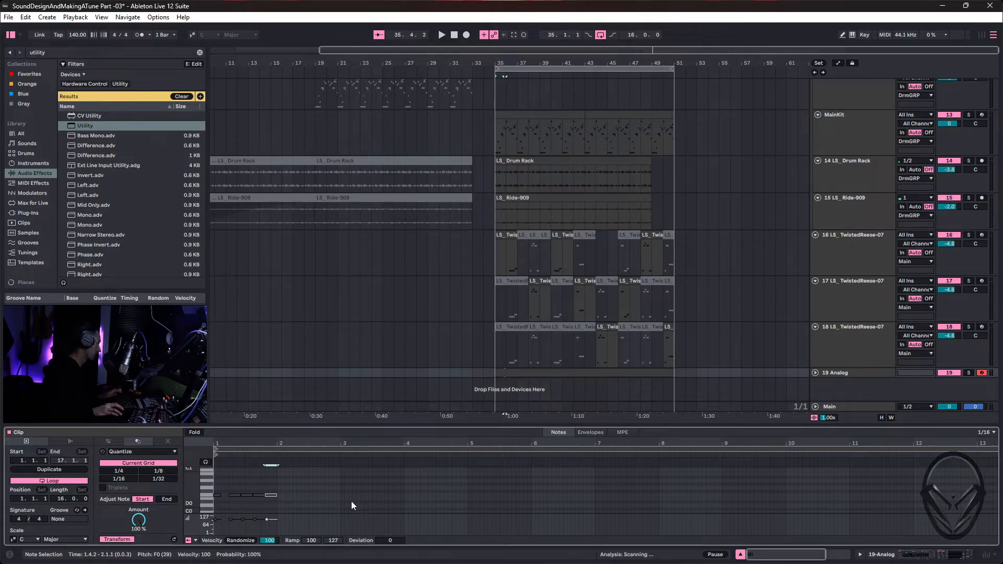
Shorten the last four F0 notes slightly to leave gaps between them, then solo the Analog track and audition the pattern.
drag(302, 486, 238, 502)
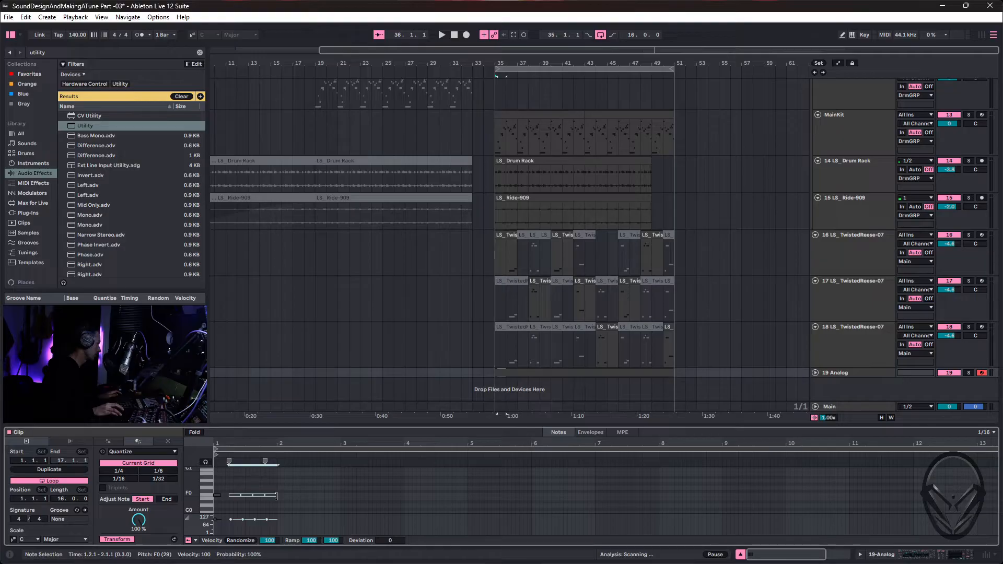
drag(276, 495, 271, 507)
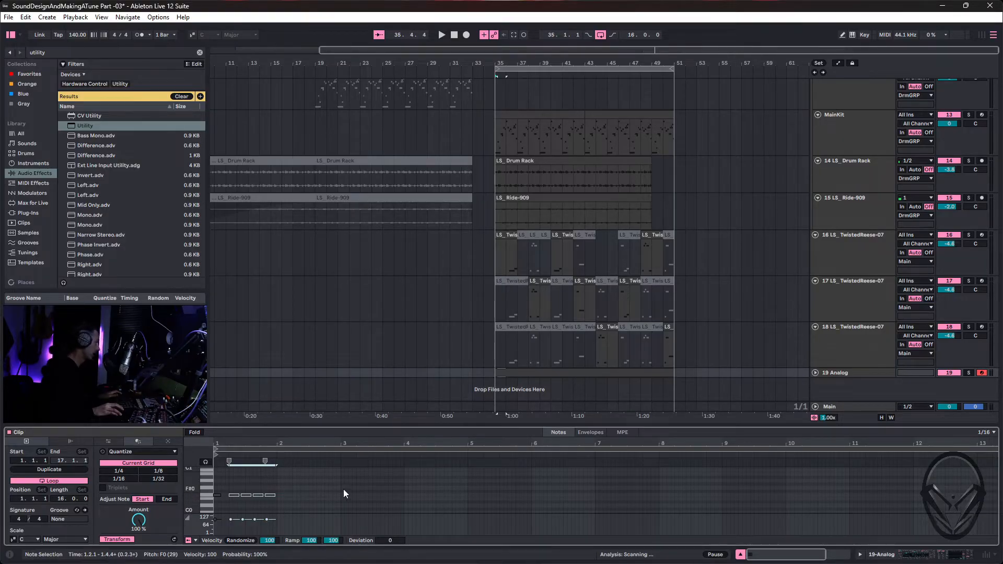
click(969, 372)
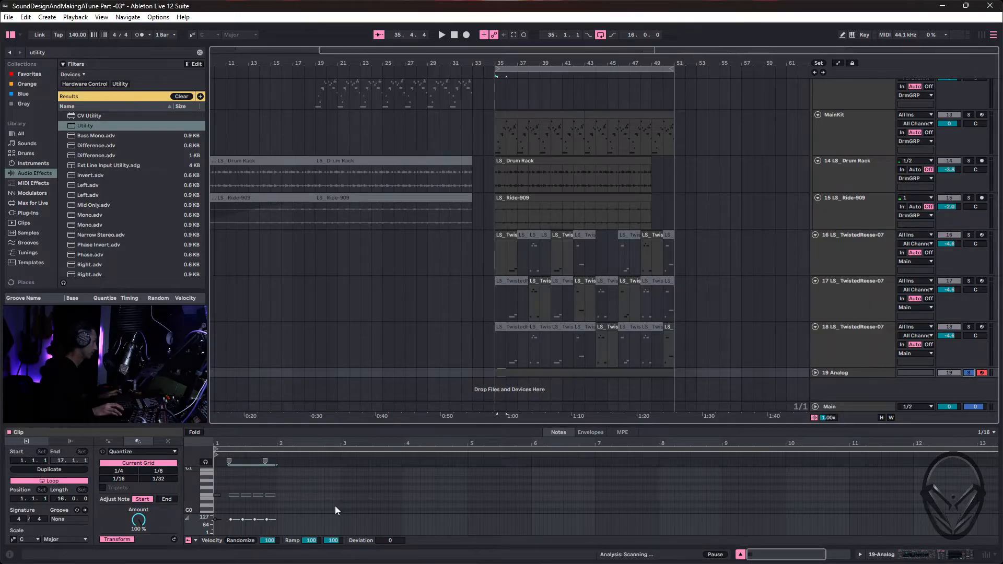
click(218, 503)
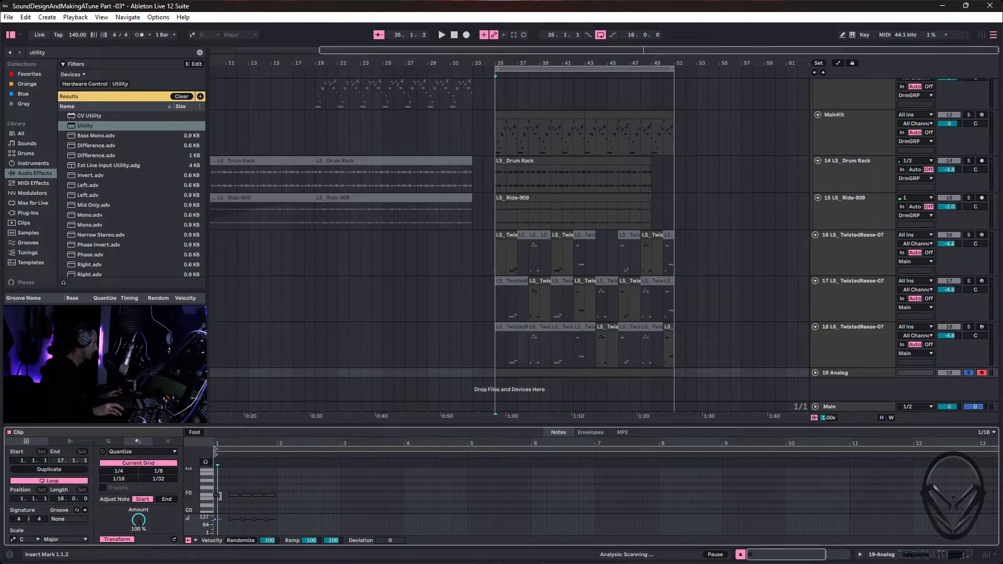
key(space)
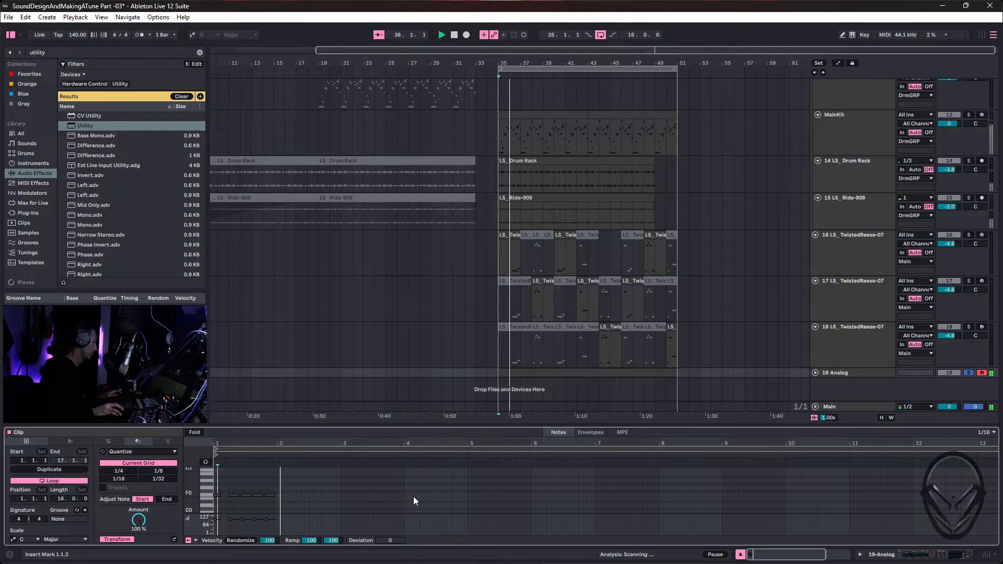
key(space)
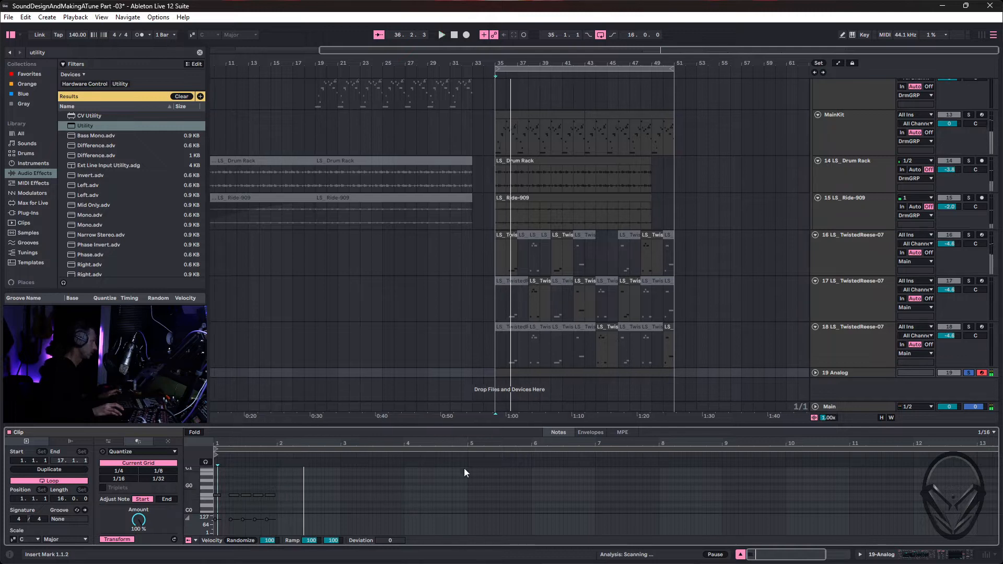
Audition the Analog track with its sidechain Compressor bypassed, then re-enable the Compressor.
double_click(844, 374)
key(space)
click(386, 450)
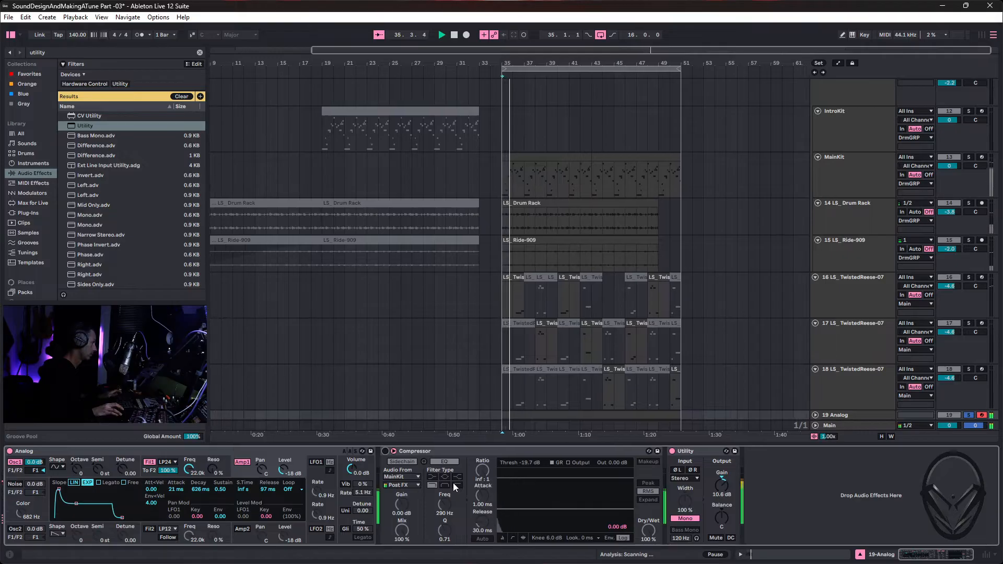
click(385, 452)
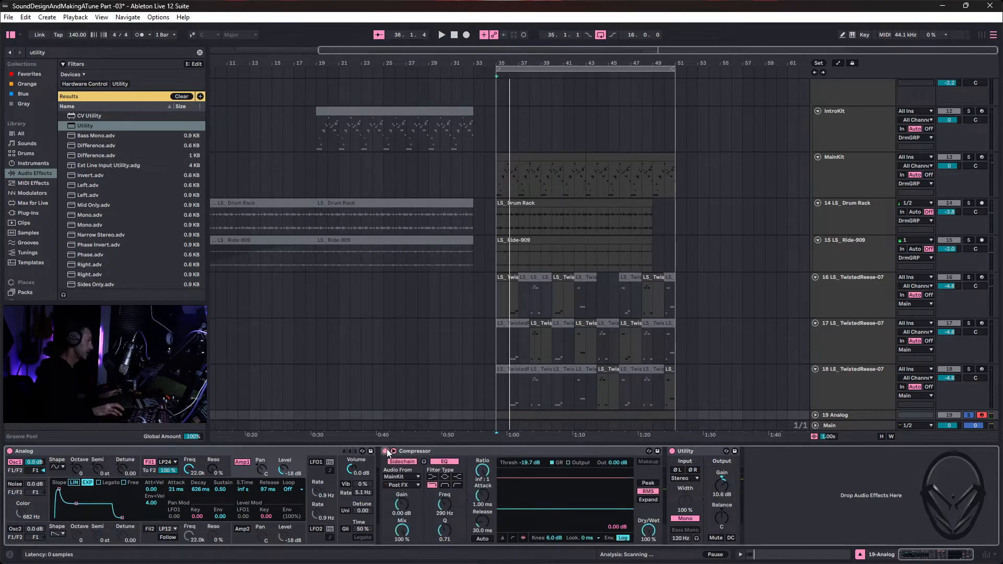
Solo the MainMidBass track, audition it from bar 35, and select its frozen clip to show its effects.
scroll(621, 187, up, 2)
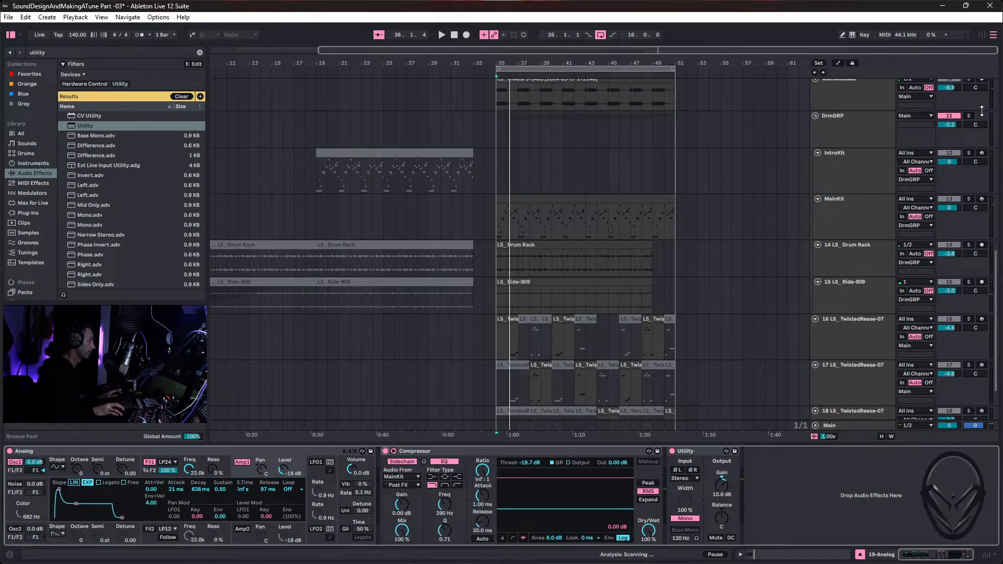
scroll(976, 125, up, 2)
click(968, 131)
key(space)
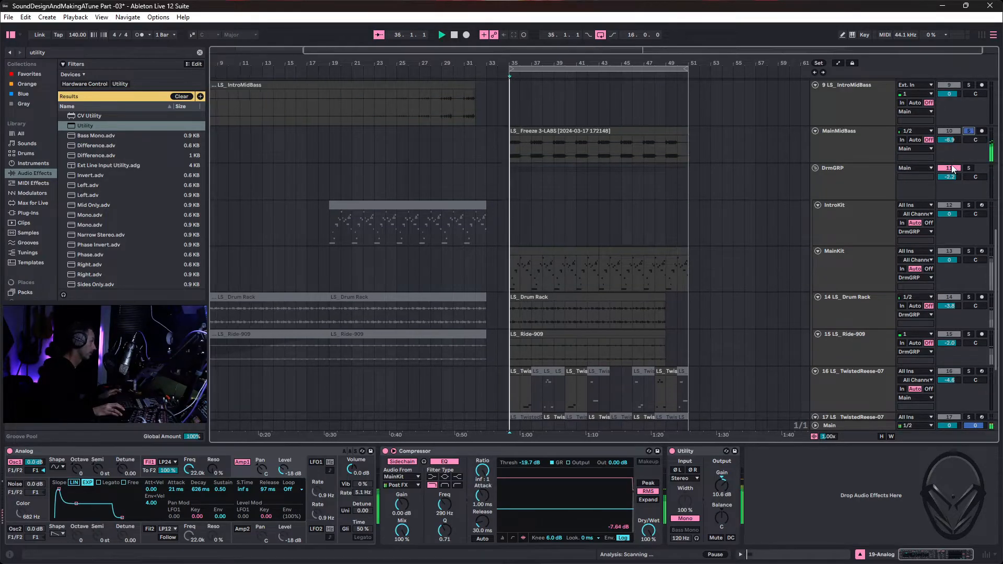
click(595, 148)
key(space)
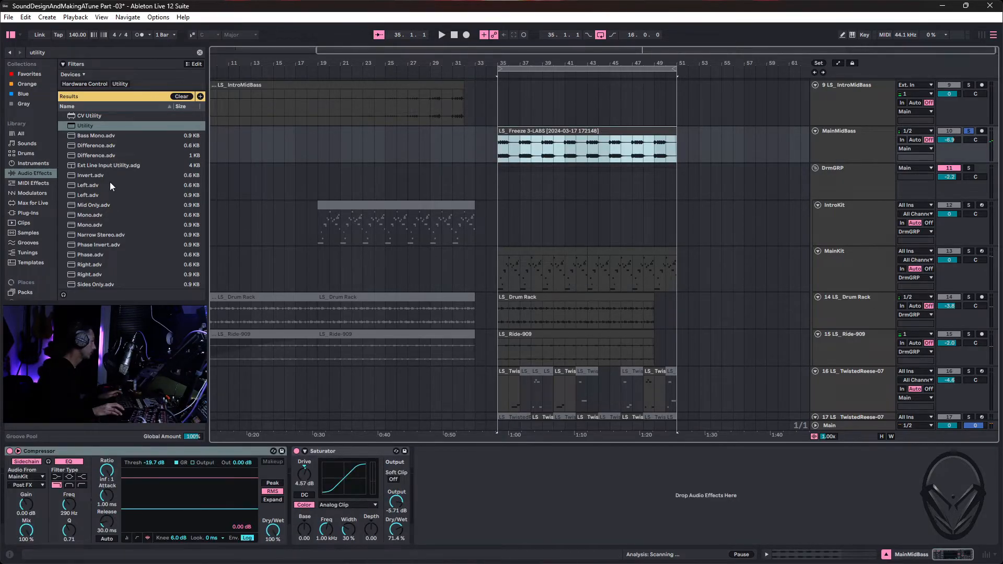
Add an EQ Eight after the Saturator on MainMidBass and set band 1 to a low cut at about 111 Hz.
click(73, 52)
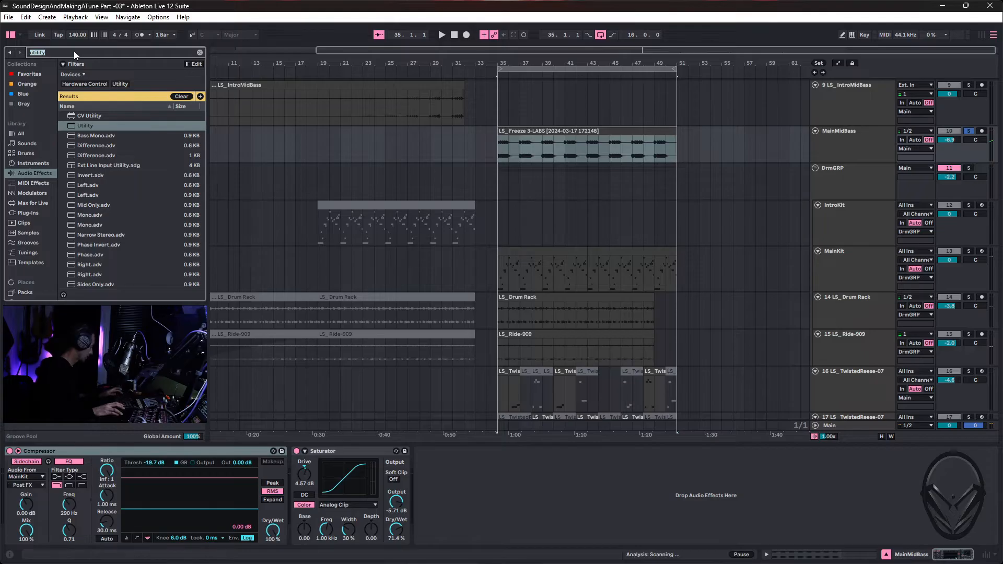
text(eq)
drag(83, 136, 442, 496)
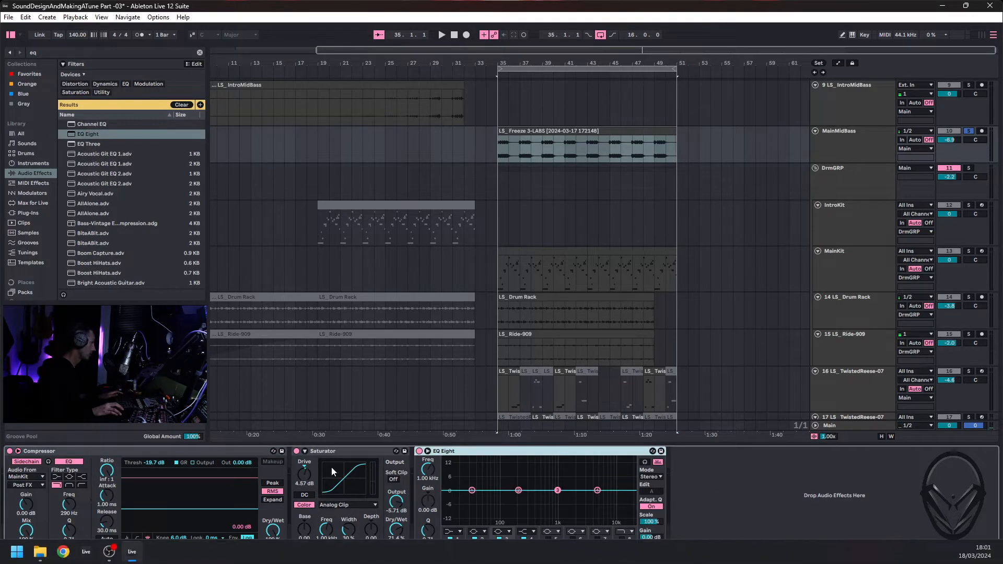
click(460, 532)
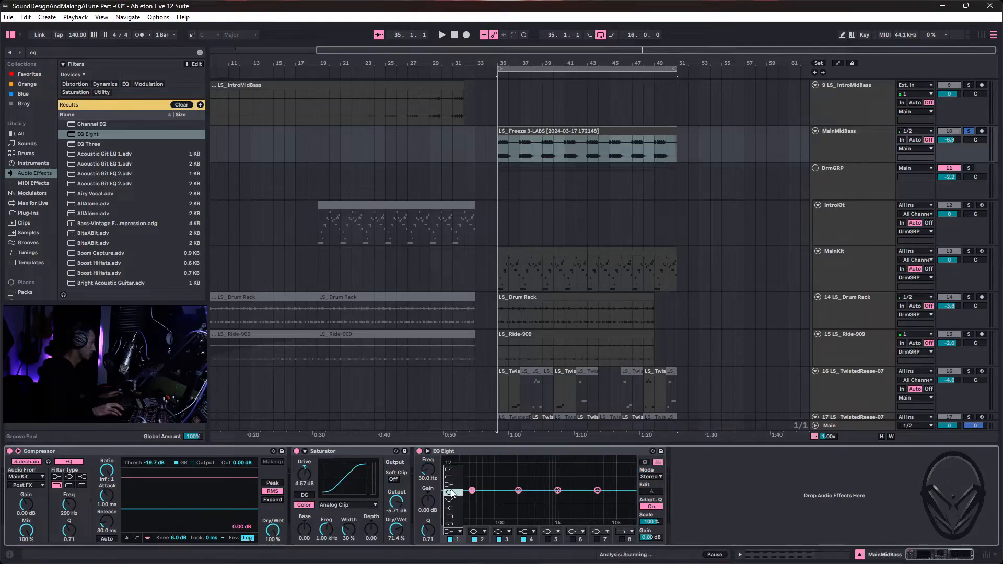
click(454, 472)
drag(475, 501, 503, 501)
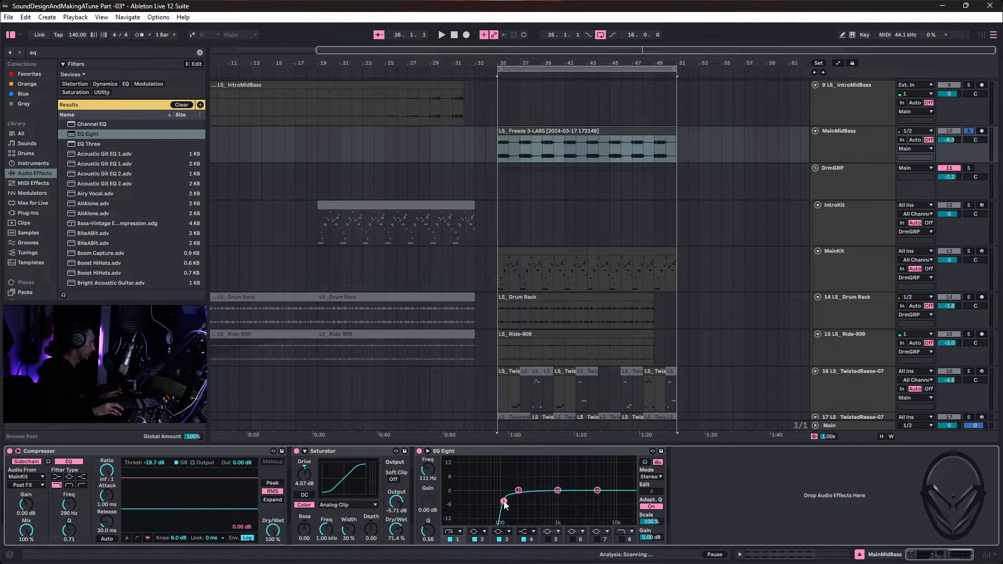
Audition the mid bass while tuning the low cut to about 102 Hz with Q 0.38, then unsolo MainMidBass.
key(space)
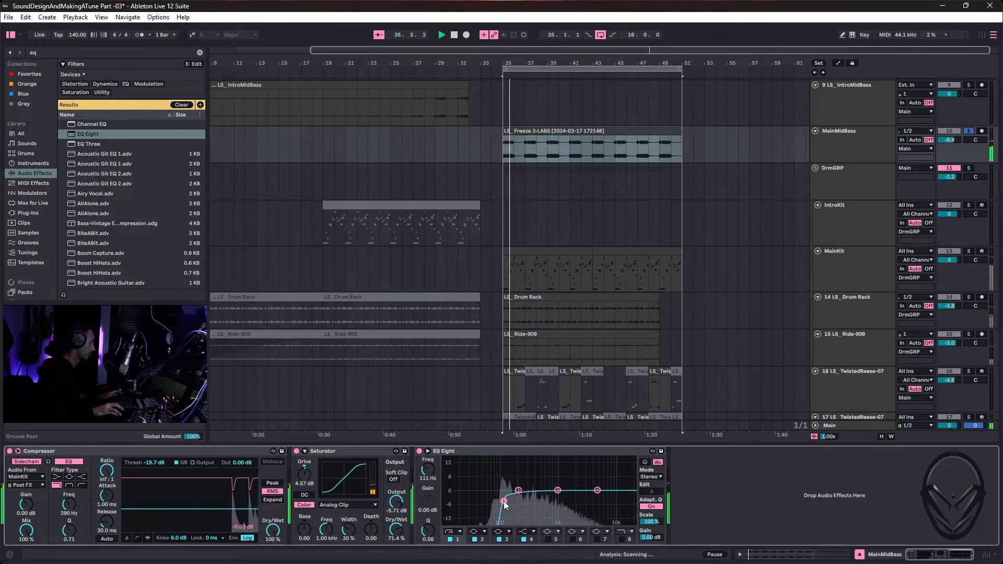
drag(504, 502, 513, 501)
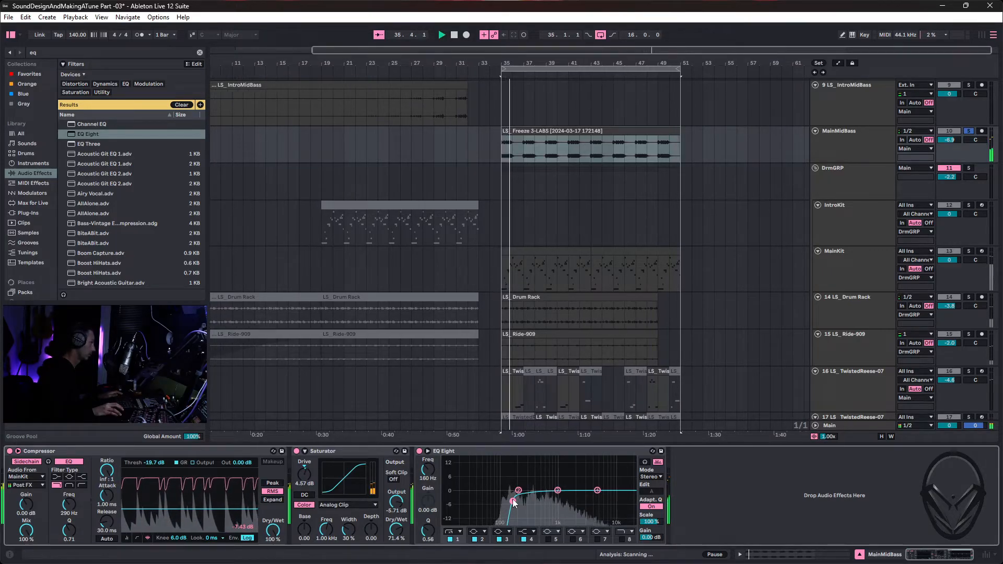
drag(513, 503, 501, 506)
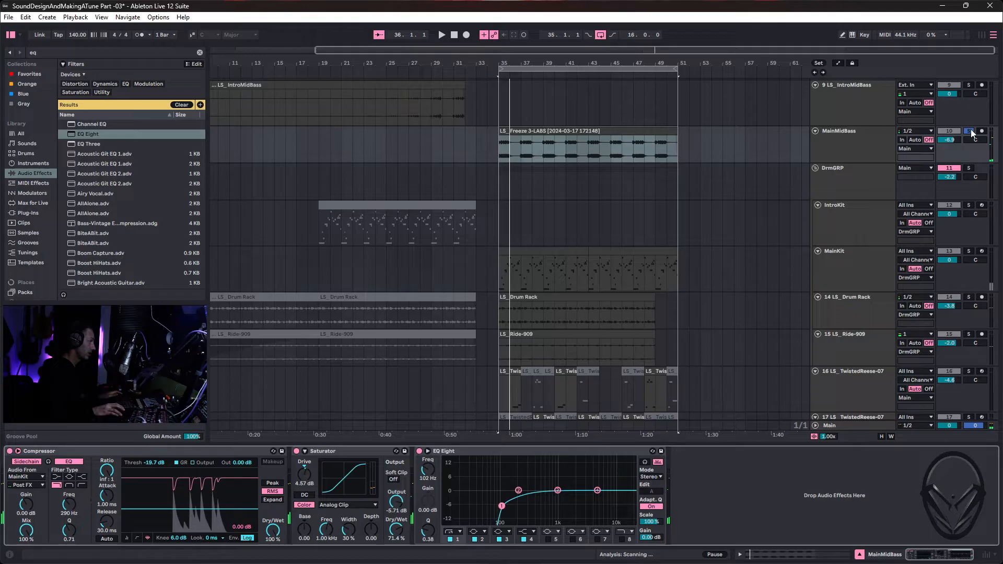
click(723, 216)
Open the Analog clip and duplicate its two-bar F0 pattern seven times to fill all 16 bars.
scroll(523, 268, down, 5)
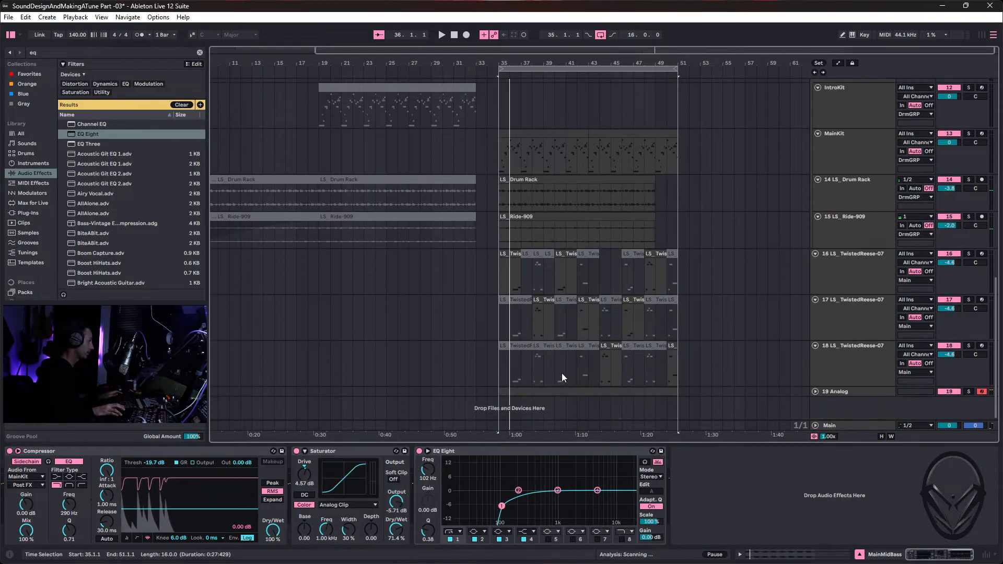
click(537, 391)
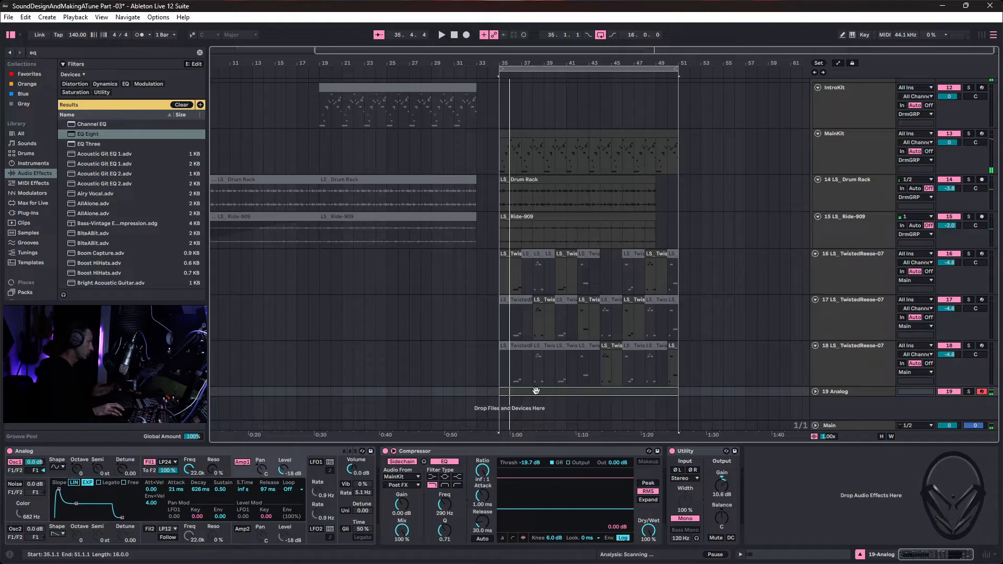
key(ctrl+shift+m)
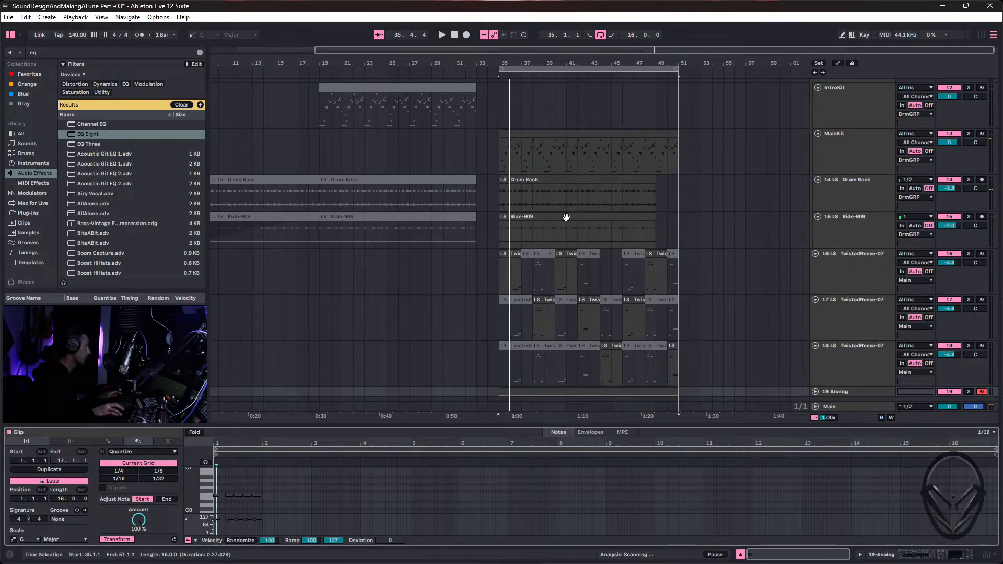
scroll(568, 209, up, 3)
scroll(567, 199, up, 3)
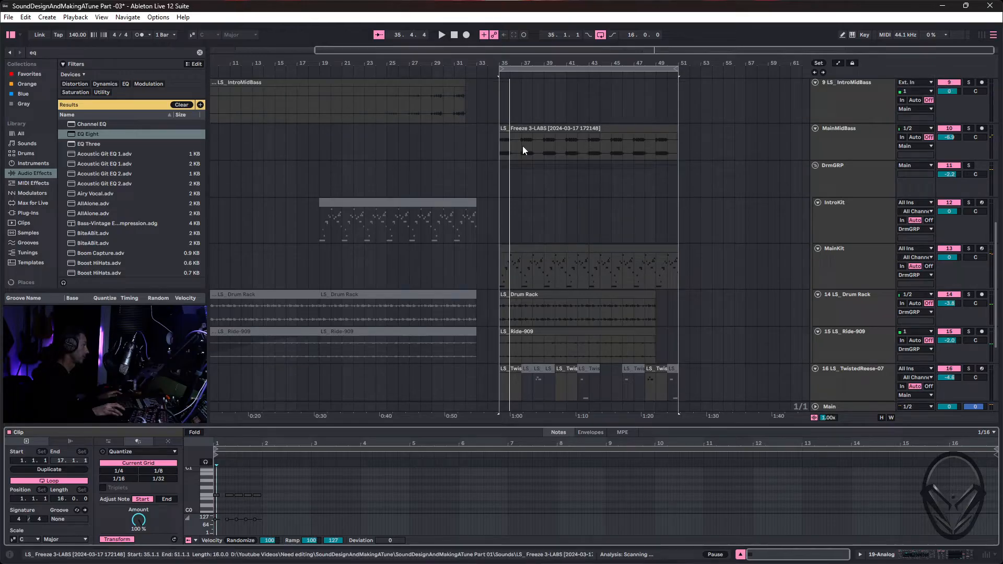
scroll(543, 311, down, 7)
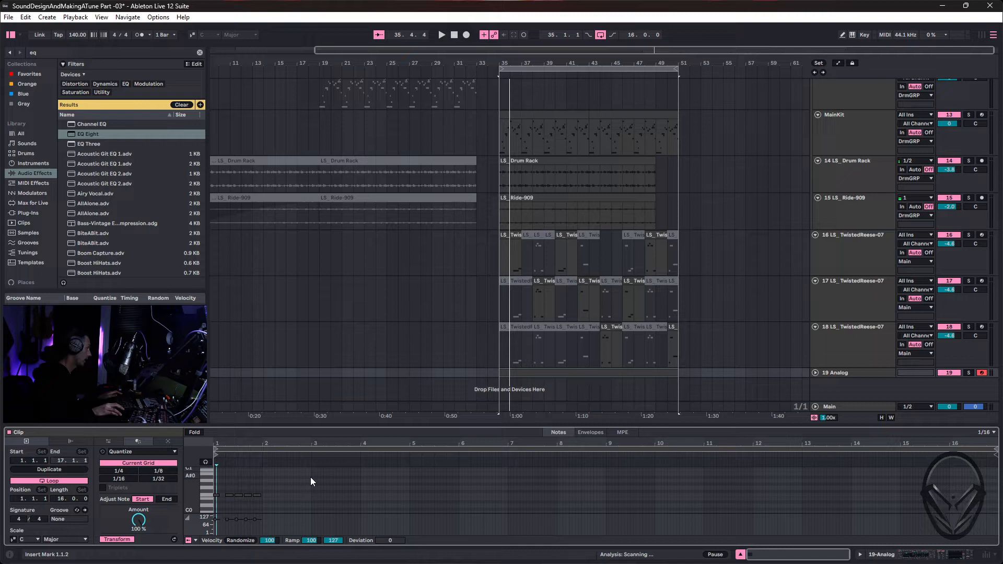
drag(310, 478, 218, 515)
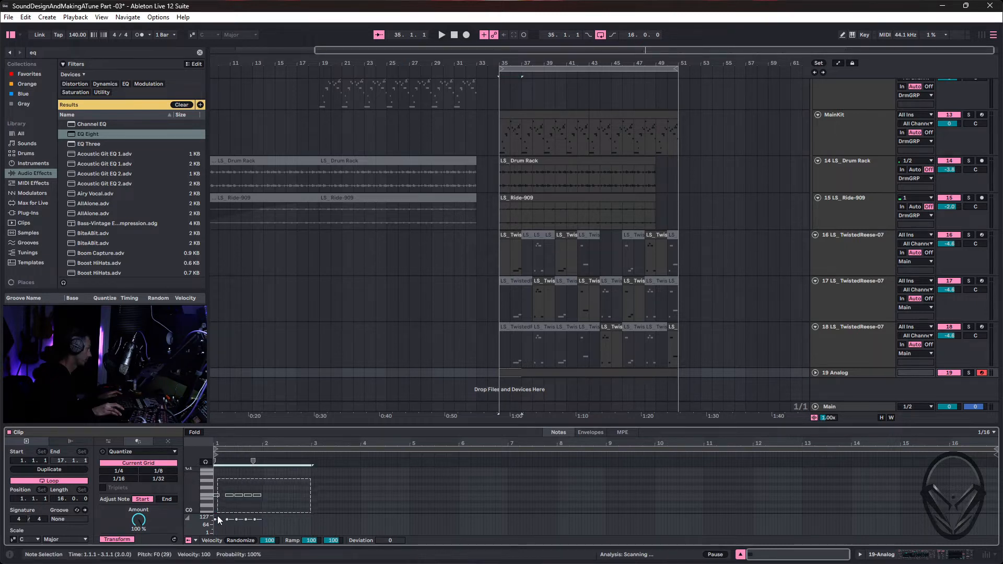
key(ctrl+d)
key(ctrl+d)
key(ctrl+d)
key(ctrl+d)
key(ctrl+d)
key(ctrl+d)
key(ctrl+d)
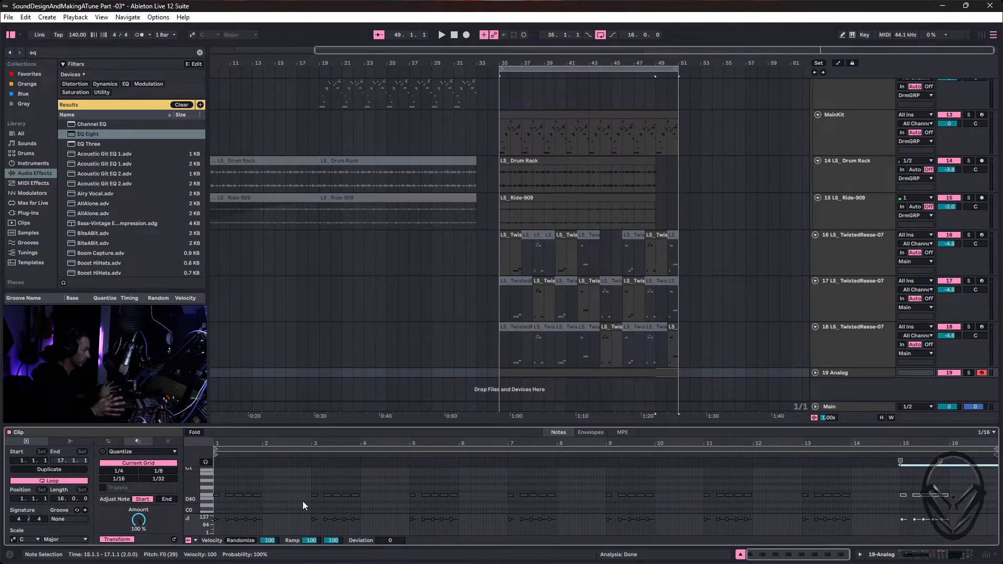
Audition the full arrangement and inspect the sample in the Sampler on track 16 LS_TwistedReese-07.
key(space)
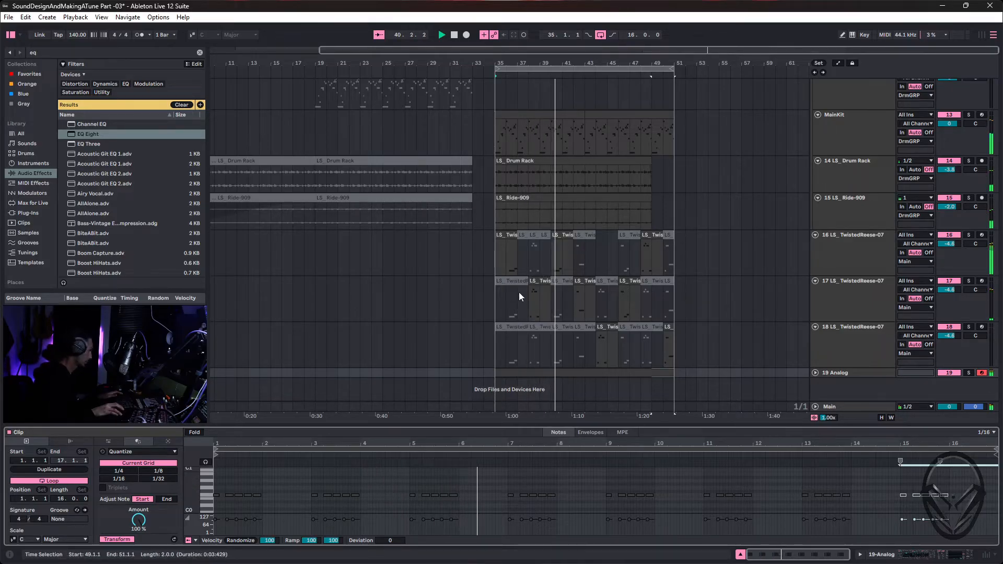
key(space)
click(868, 255)
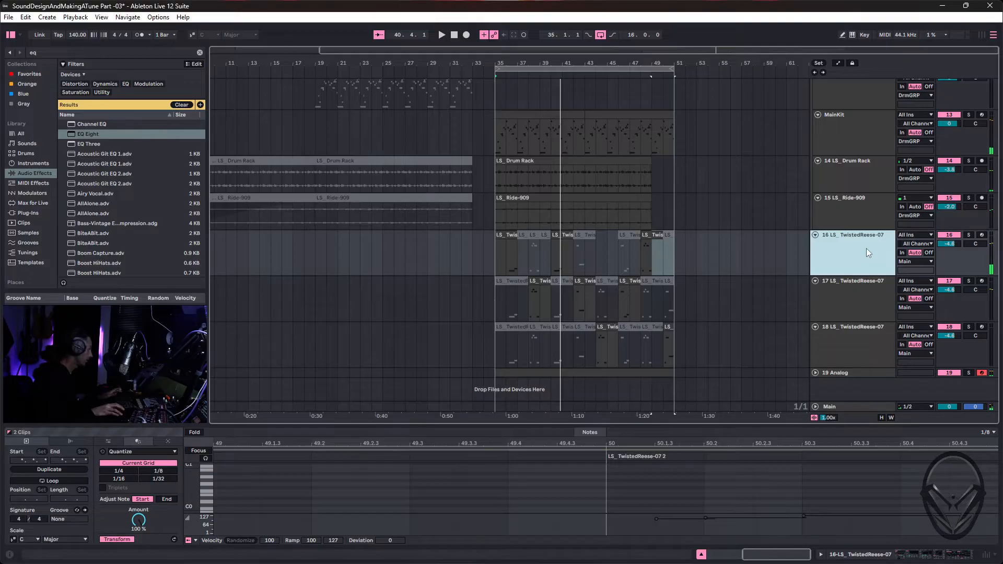
key(shift+Tab)
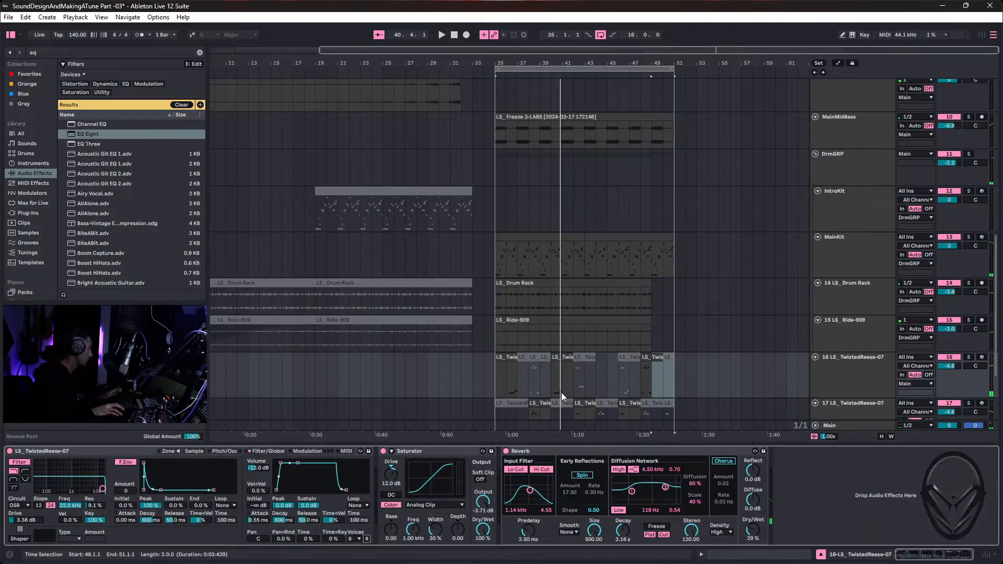
click(193, 450)
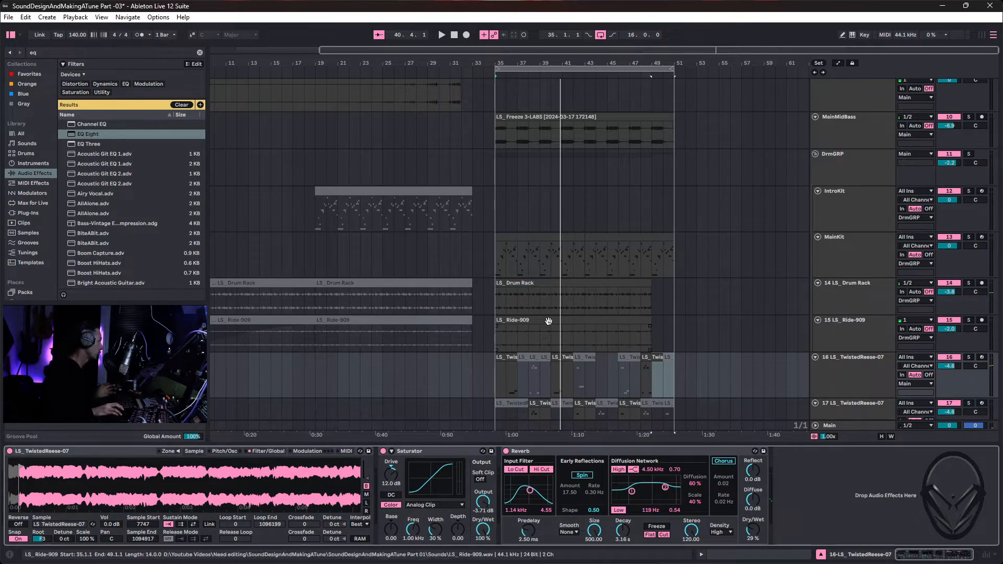
scroll(539, 332, down, 2)
scroll(546, 324, down, 2)
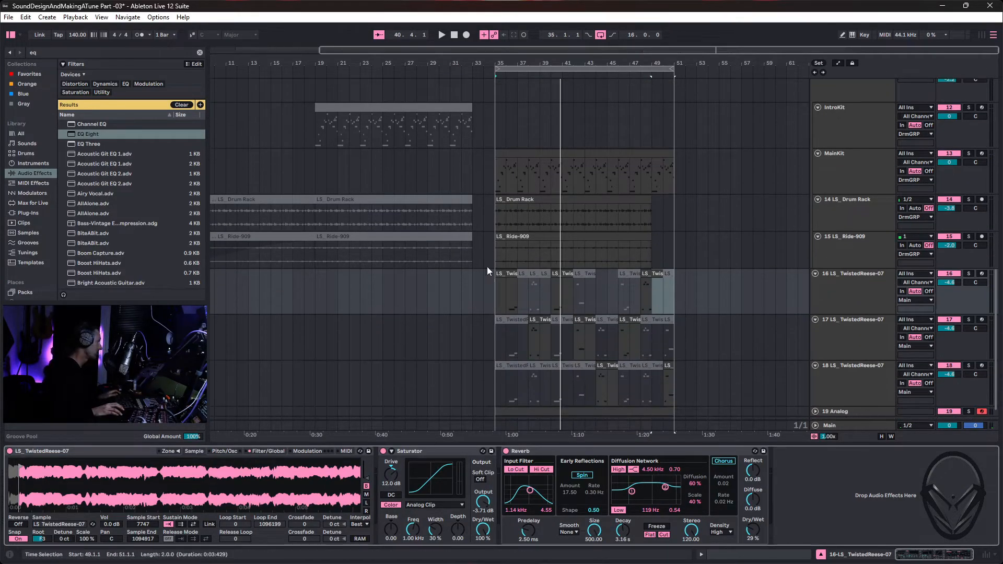
Unfold the Analog track and copy bar 36 of the first clip on track 16 LS_TwistedReese-07 to the same position on it.
click(504, 267)
scroll(504, 264, down, 1)
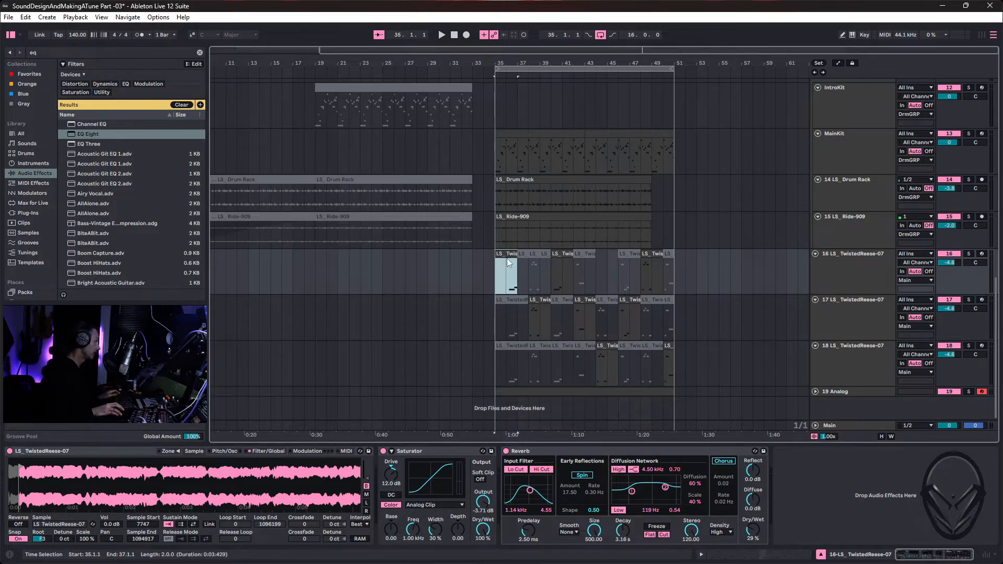
click(508, 271)
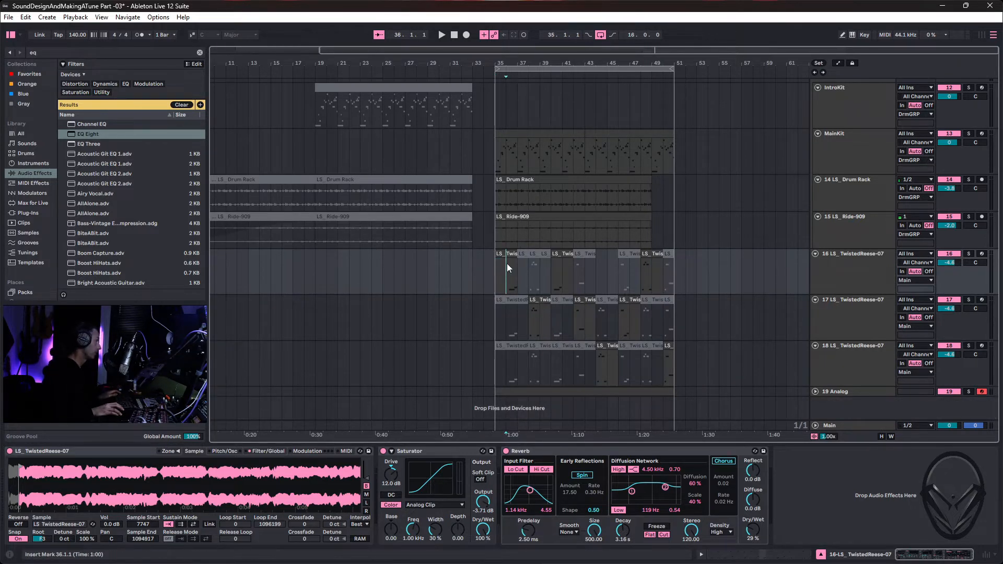
drag(510, 259, 513, 254)
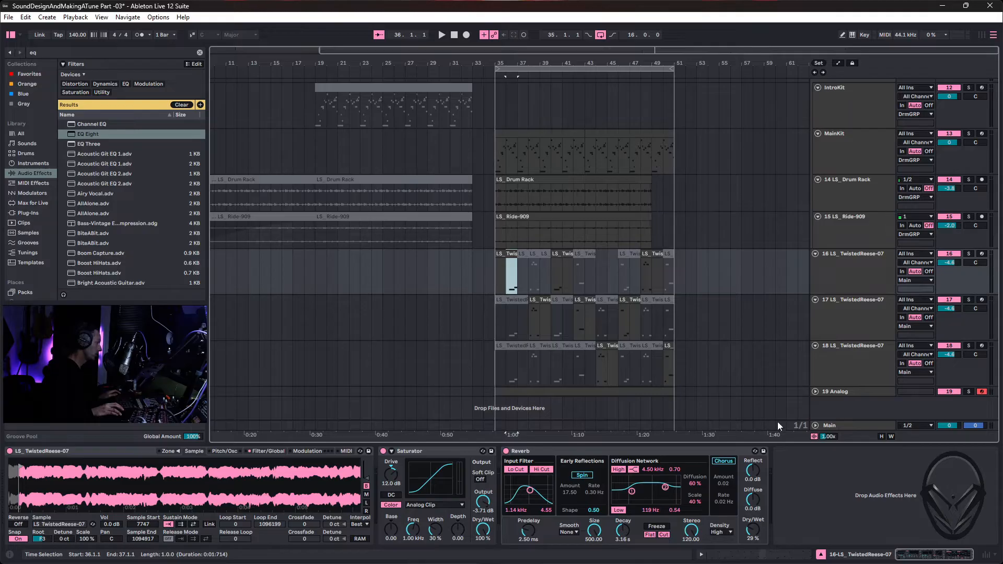
click(815, 391)
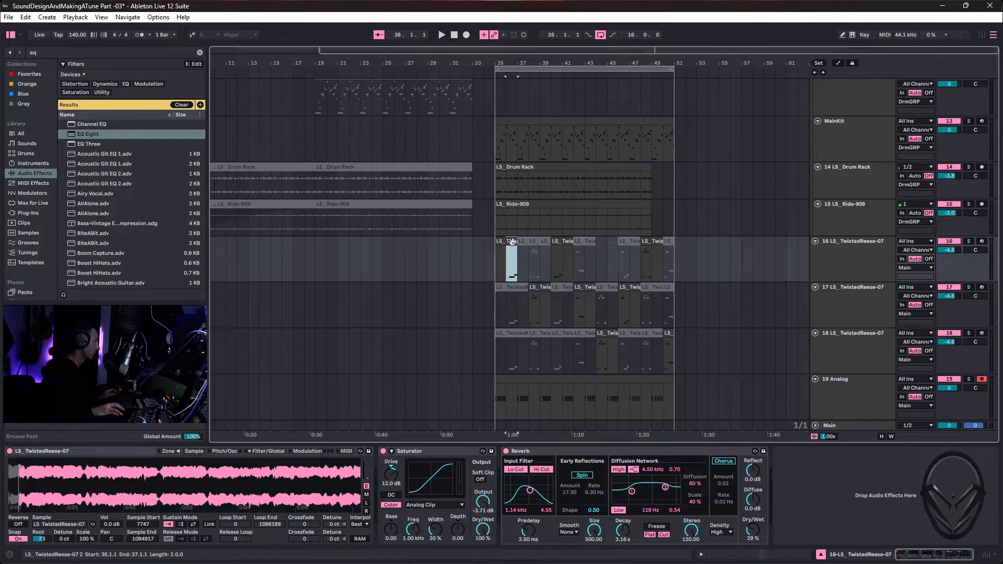
drag(512, 241, 516, 325)
drag(516, 375, 516, 377)
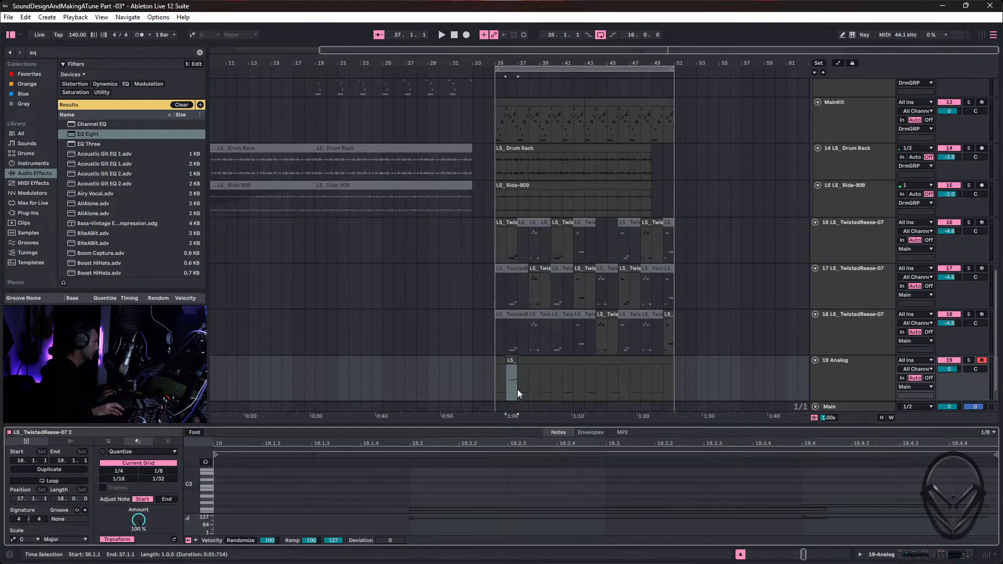
Transpose all notes in the copied bar 36 clip down by octaves to the F0 to F#1 range.
click(394, 484)
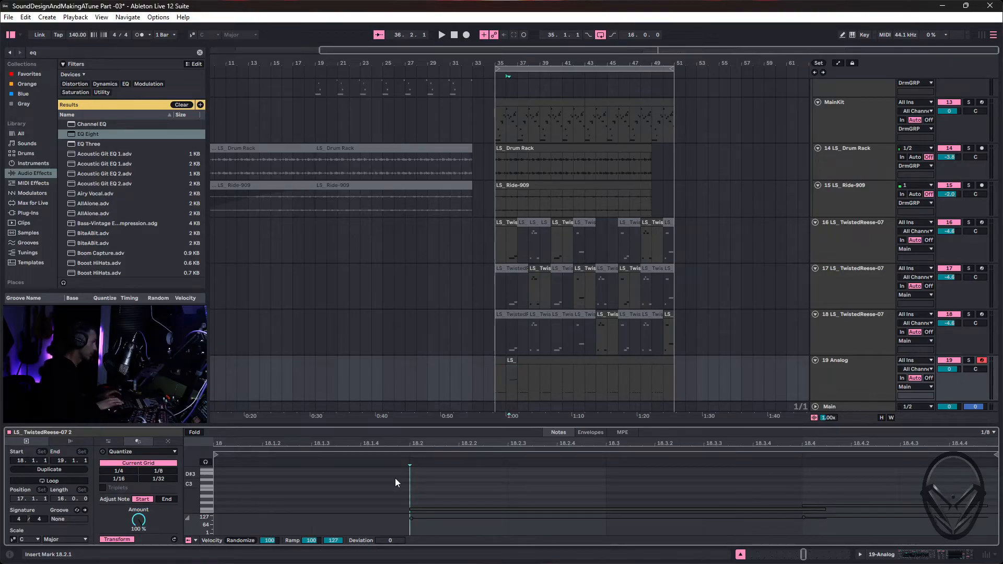
key(ctrl+a)
key(shift+Down)
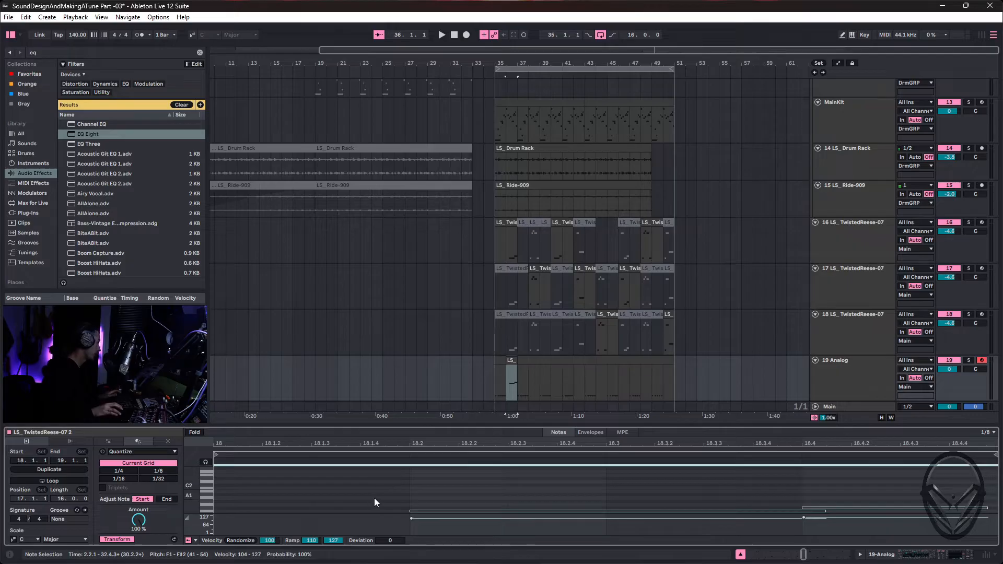
scroll(398, 485, down, 2)
scroll(396, 481, up, 2)
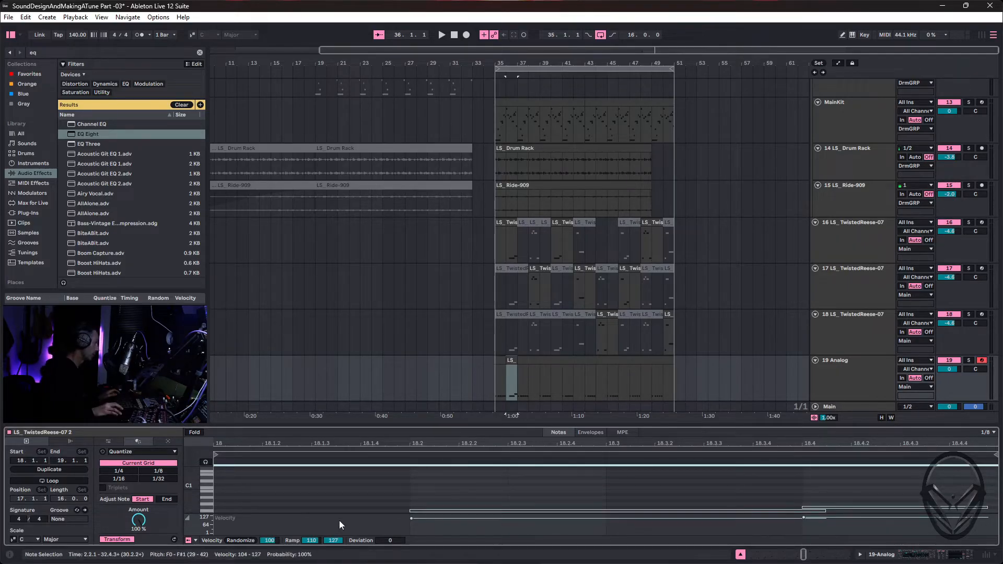
Shorten the bar 36 clip's F0 note to end just before 18.4, then audition from bar 35.
click(704, 487)
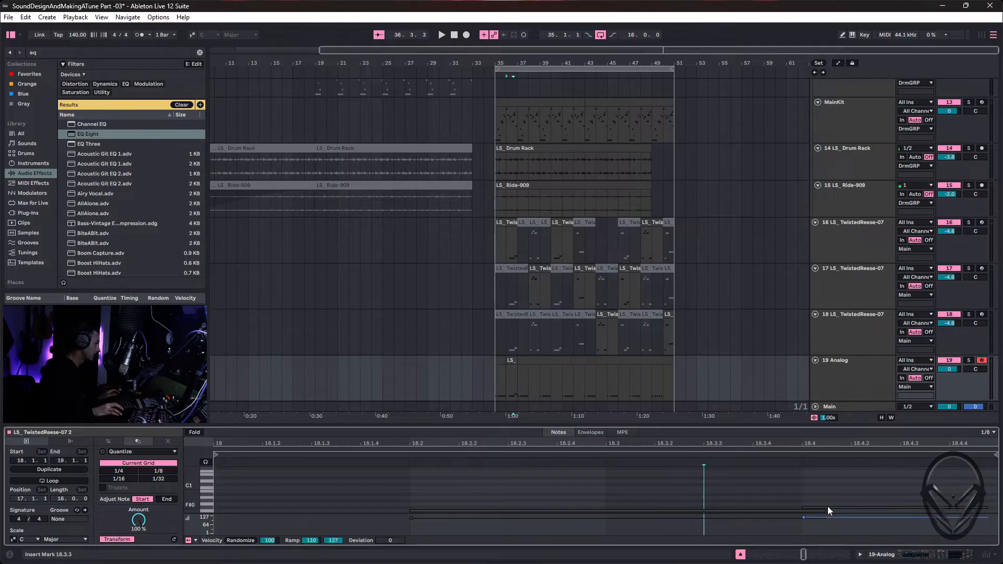
drag(826, 509, 793, 512)
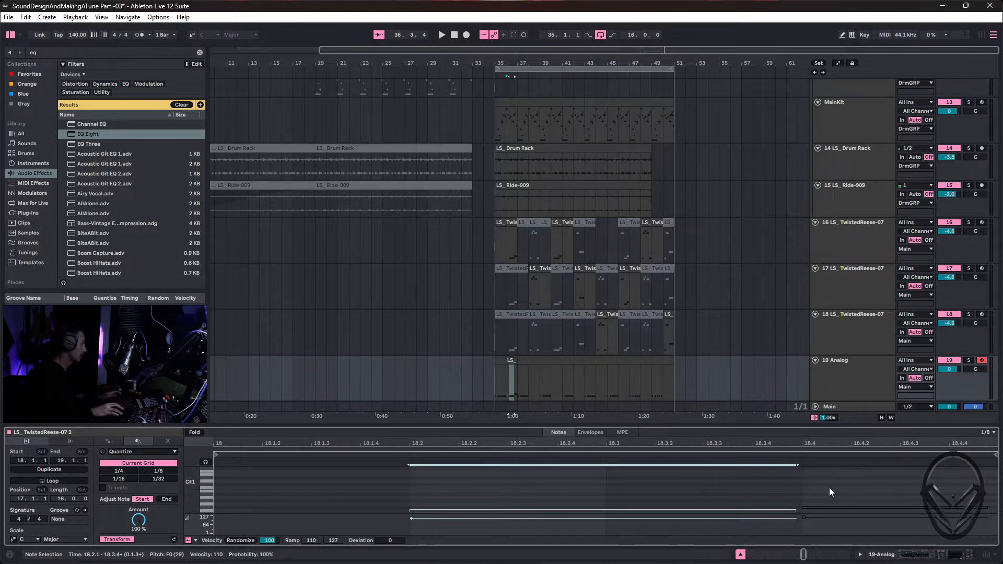
click(496, 359)
key(space)
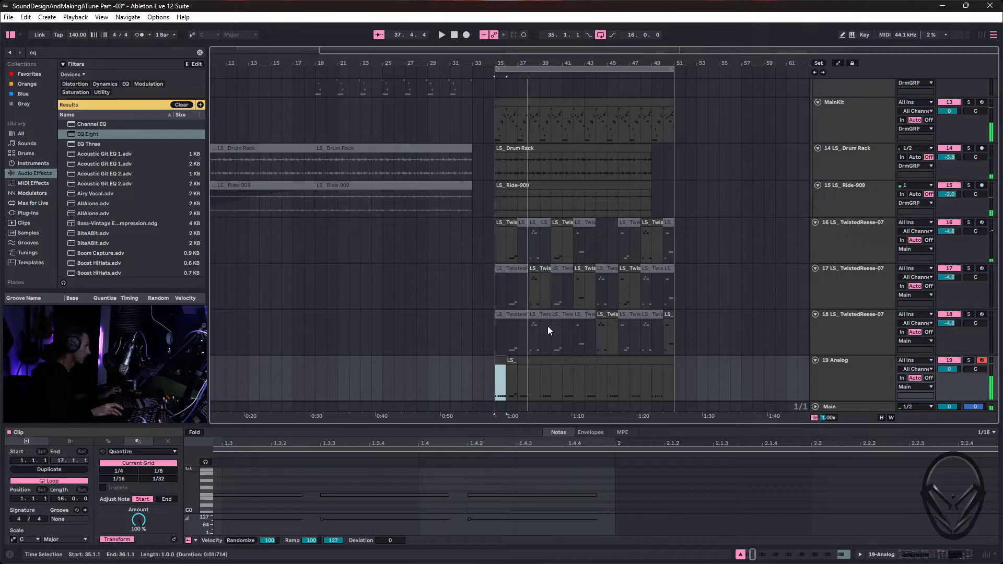
Copy bar 38 of the clip on track 17 LS_TwistedReese-07 to the same position on the Analog track.
click(534, 306)
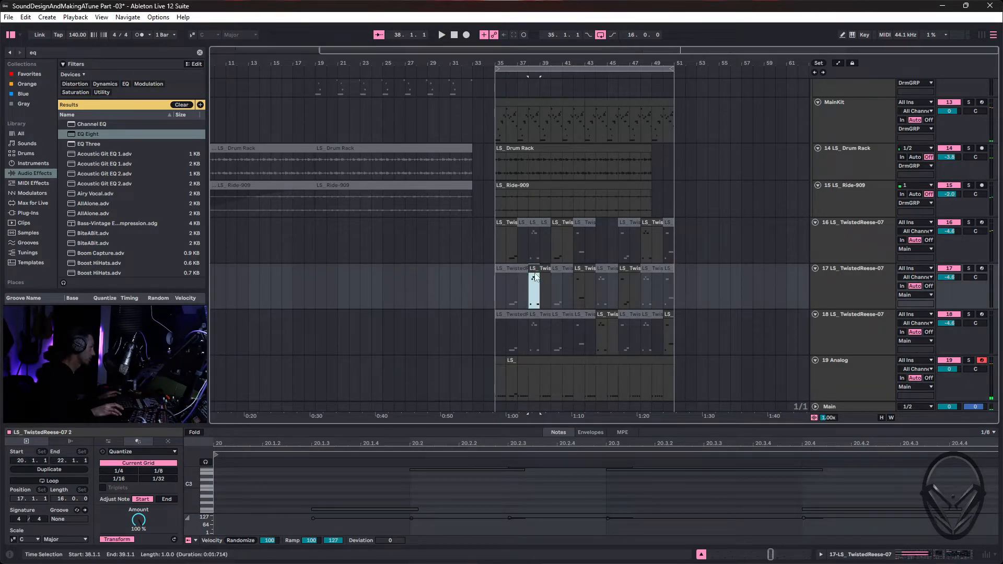
drag(535, 306, 534, 365)
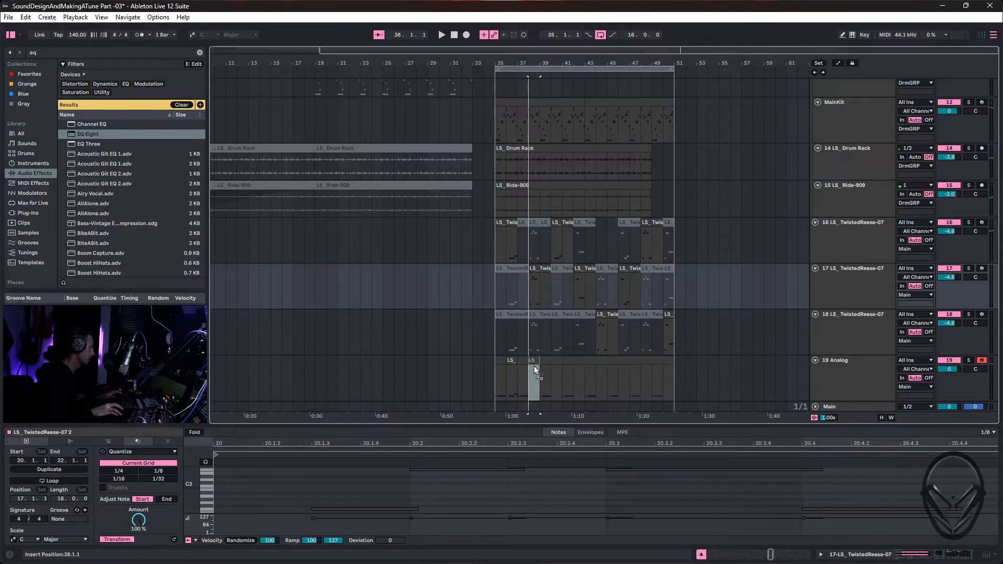
Transpose all notes in the bar 38 Analog clip down to the F0 to F#1 range and shorten their ends slightly.
click(473, 497)
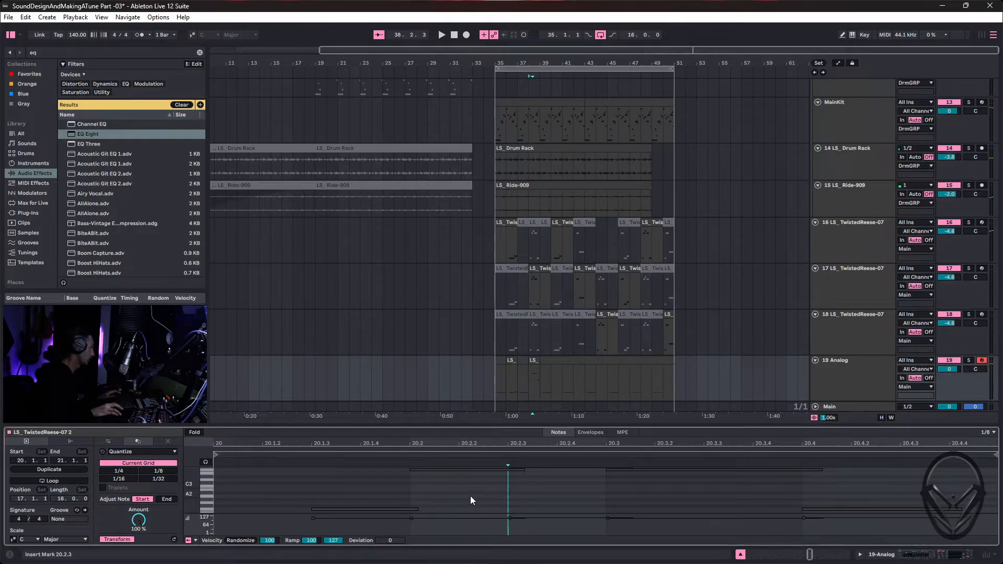
key(ctrl+a)
key(shift+Down)
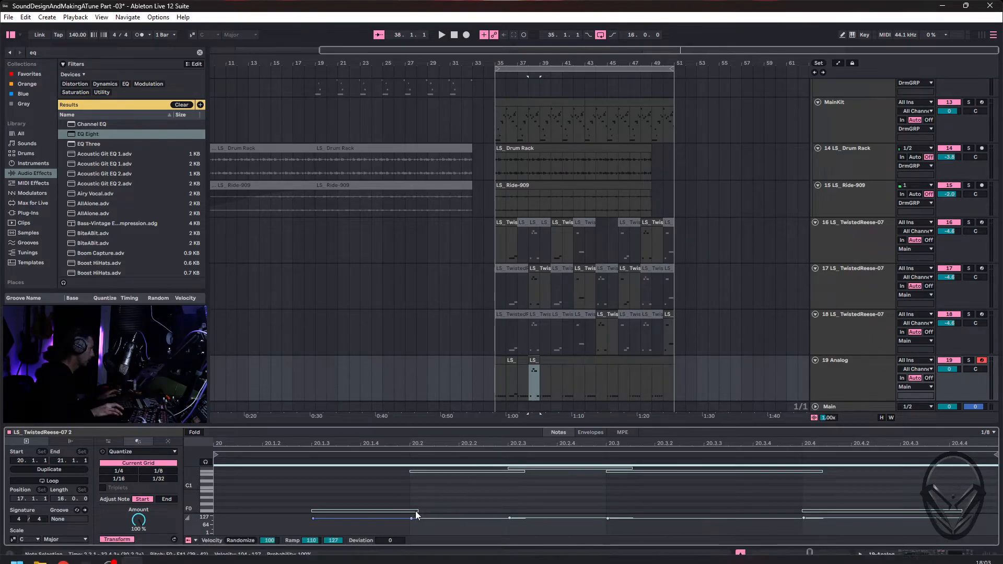
drag(418, 510, 411, 510)
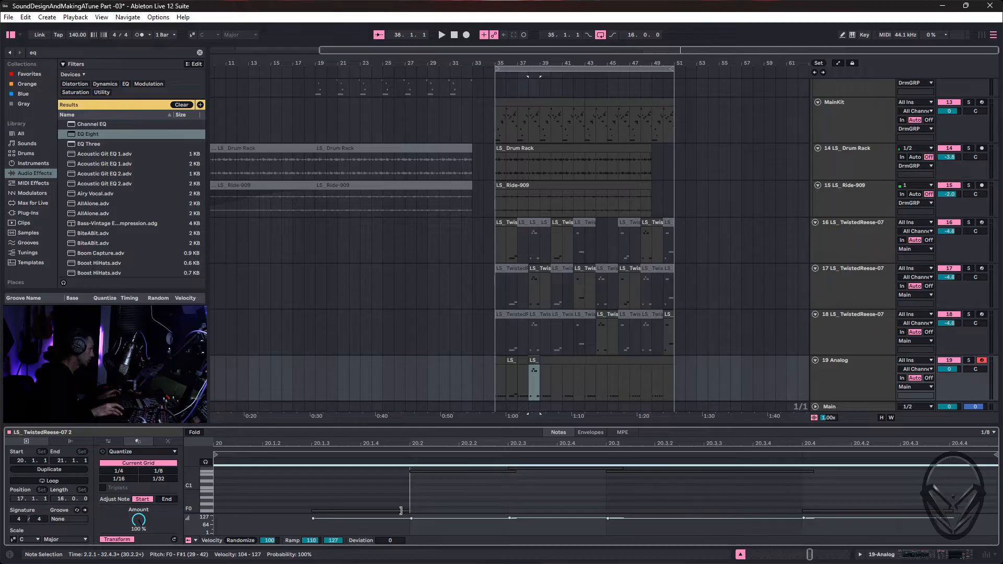
Shorten the bar 38 Analog clip's notes to end just before the following notes, with the last long one ending before 20.4, and audition them.
drag(409, 510, 398, 509)
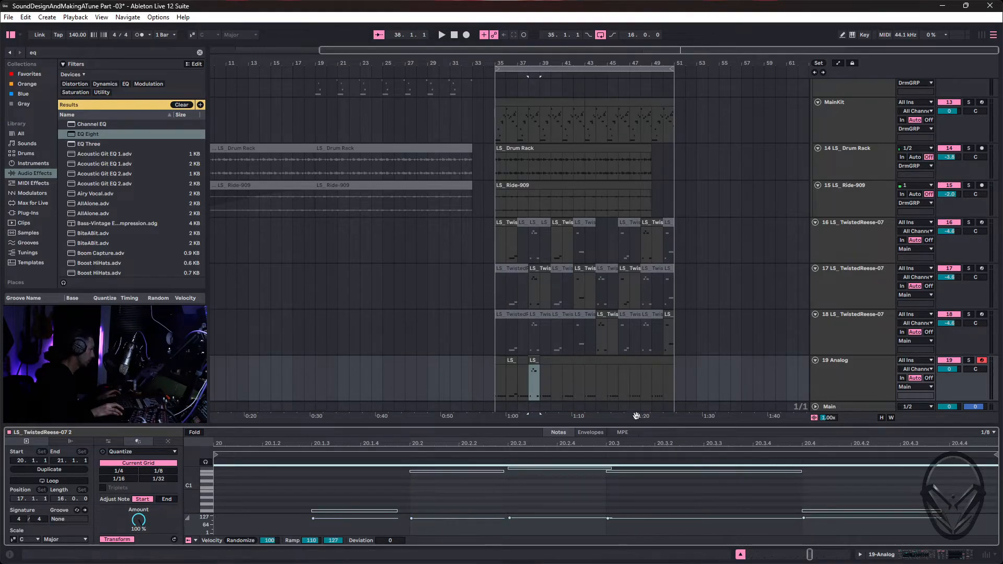
click(608, 467)
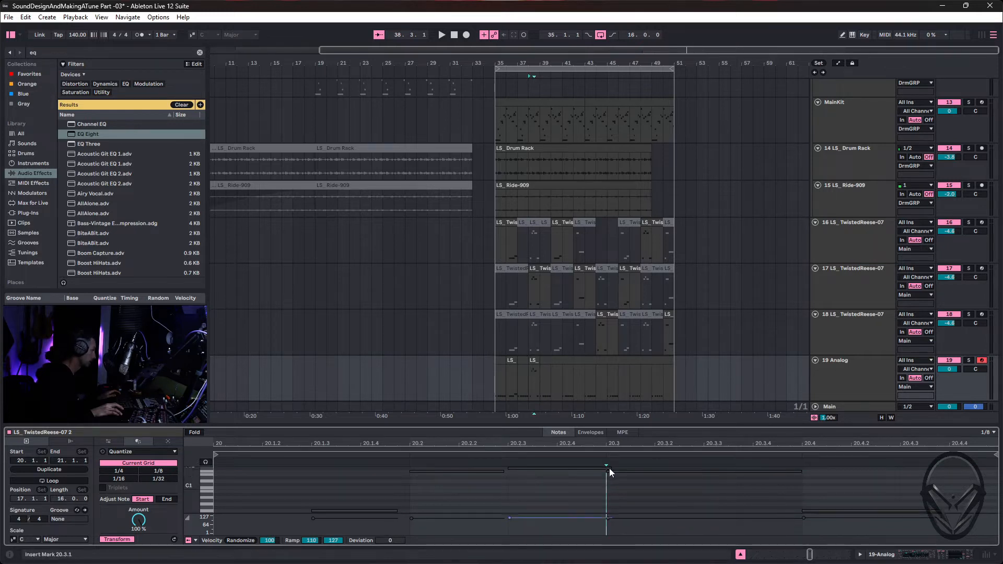
click(604, 466)
drag(600, 466, 598, 467)
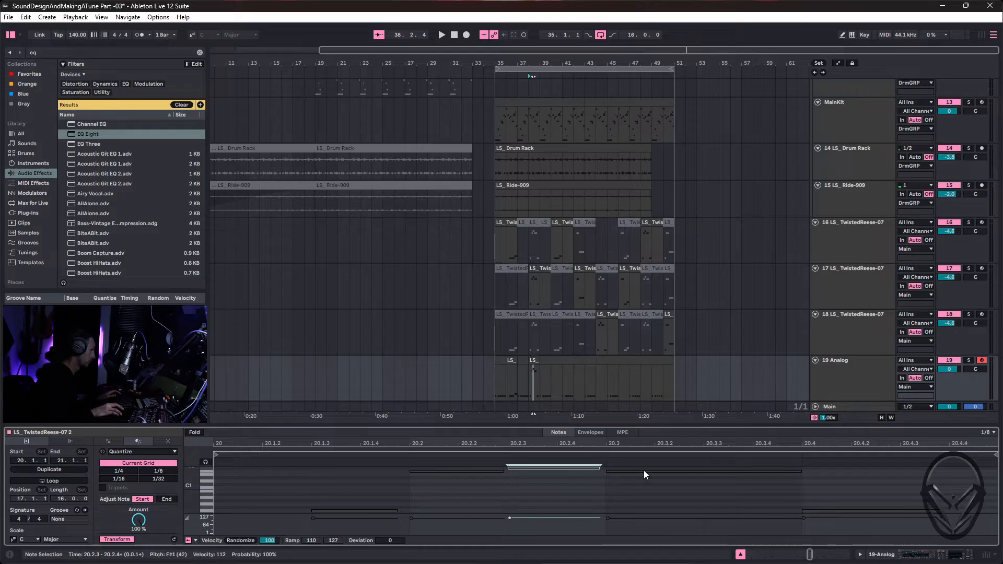
drag(802, 471, 797, 472)
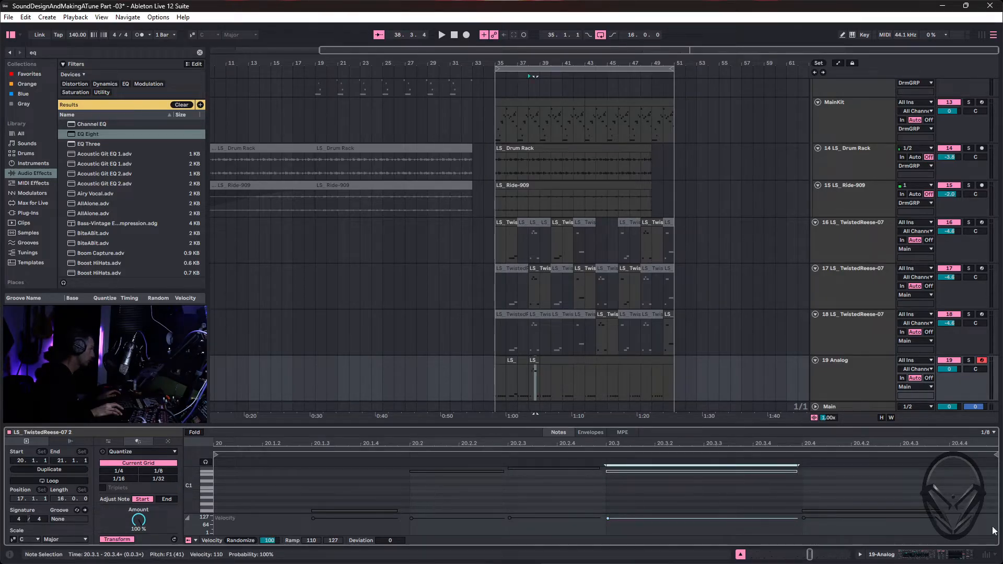
key(space)
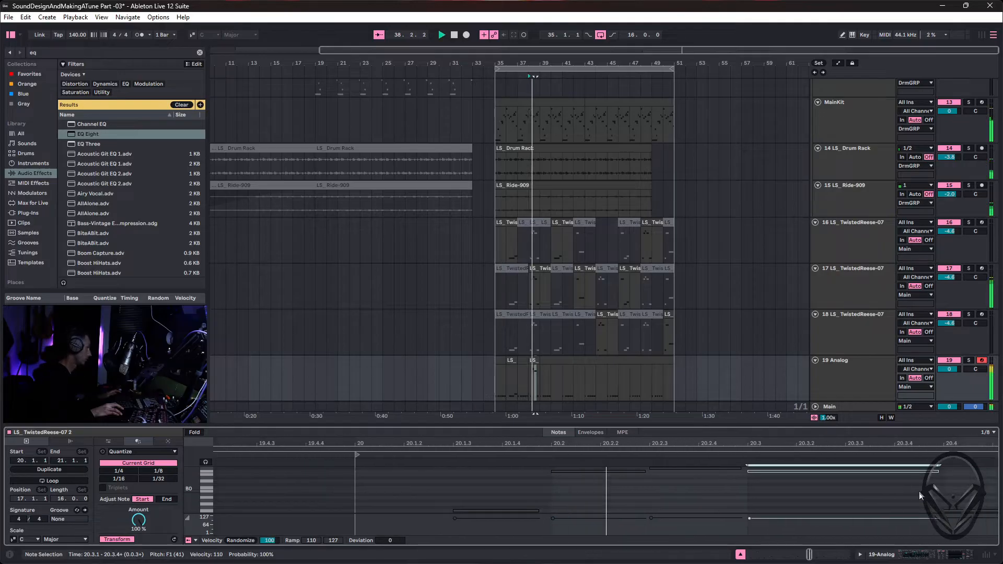
key(space)
click(536, 407)
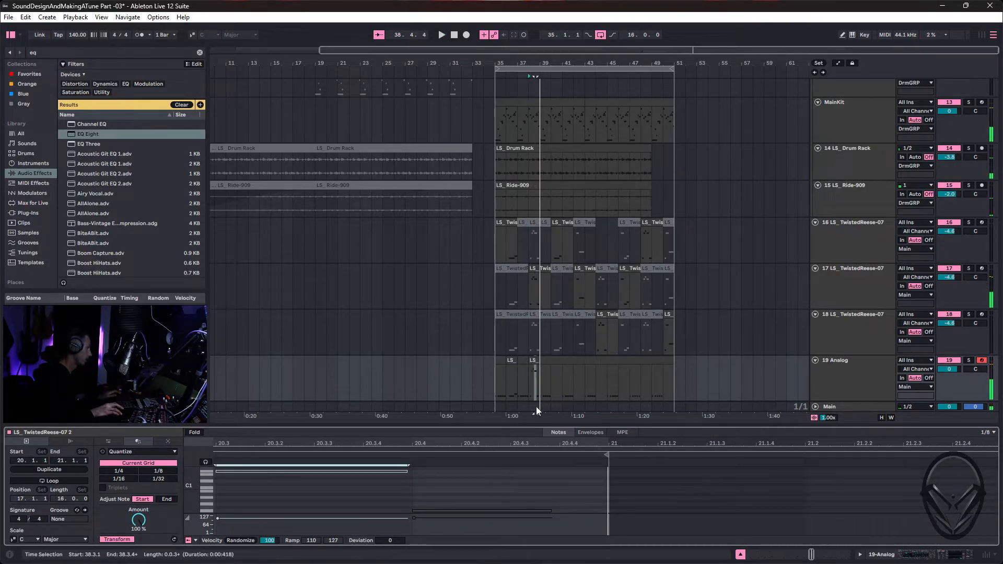
Crop the bar 38 Analog clip to its one-bar length.
scroll(394, 493, left, 5)
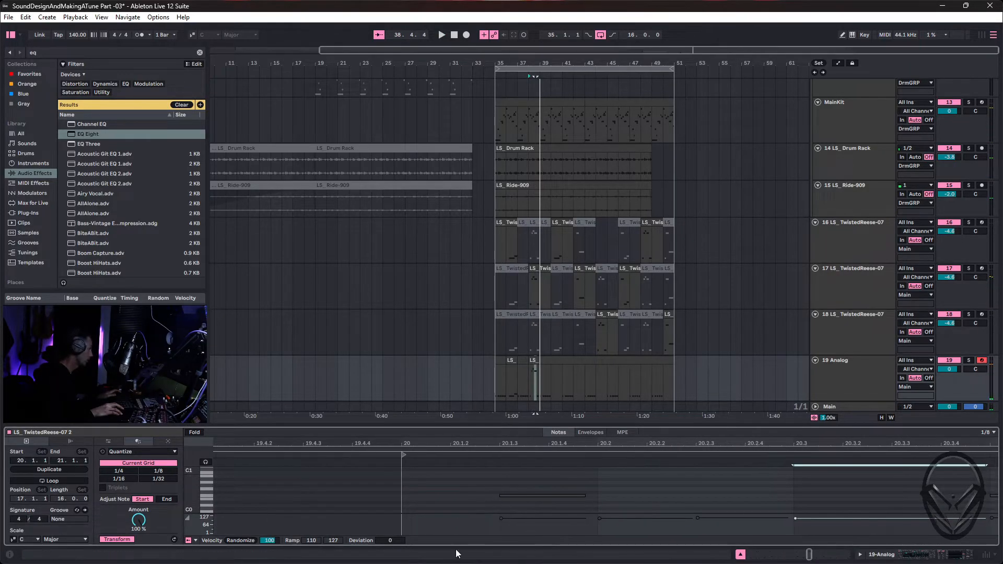
scroll(375, 482, down, 3)
right_click(439, 500)
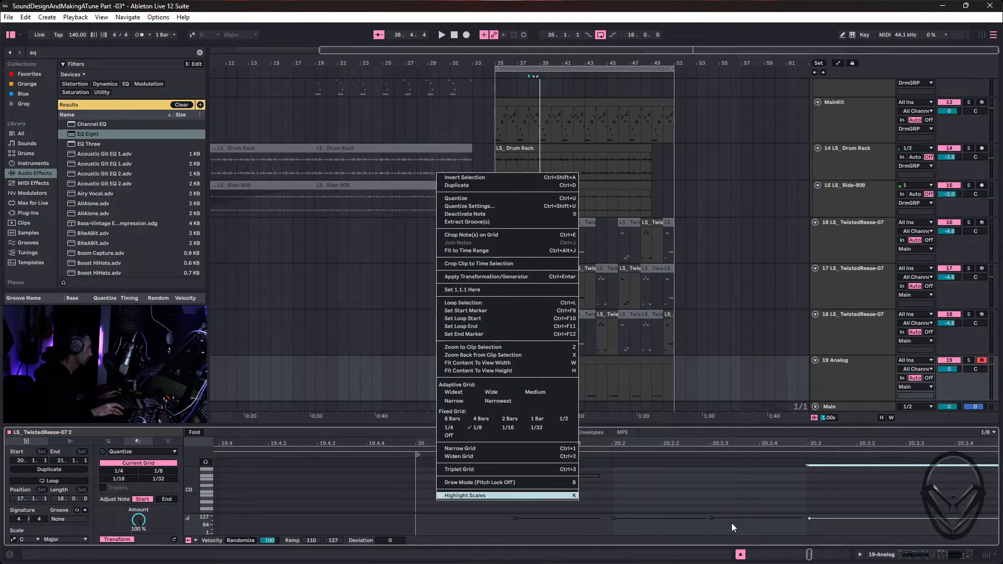
click(718, 502)
right_click(703, 499)
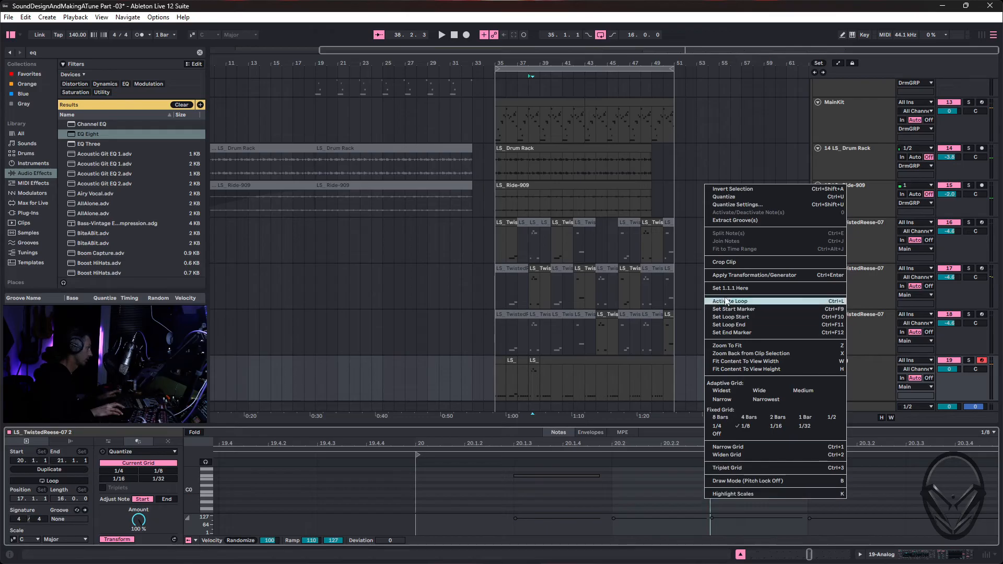
click(738, 258)
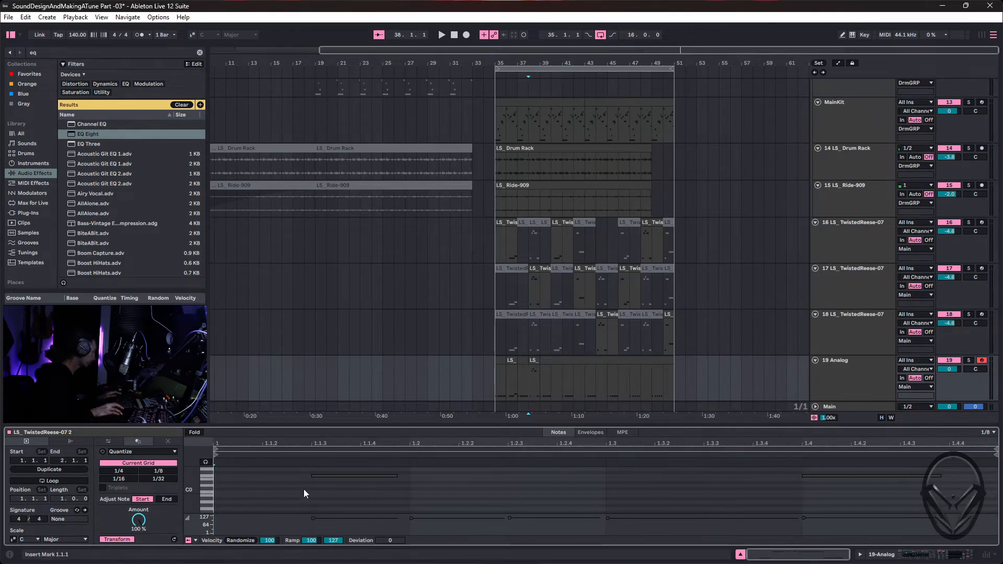
Add an F-1 note at 1.1.1 in the cropped clip, trim it to end just before 1.1.3, and audition the bar.
scroll(248, 487, down, 2)
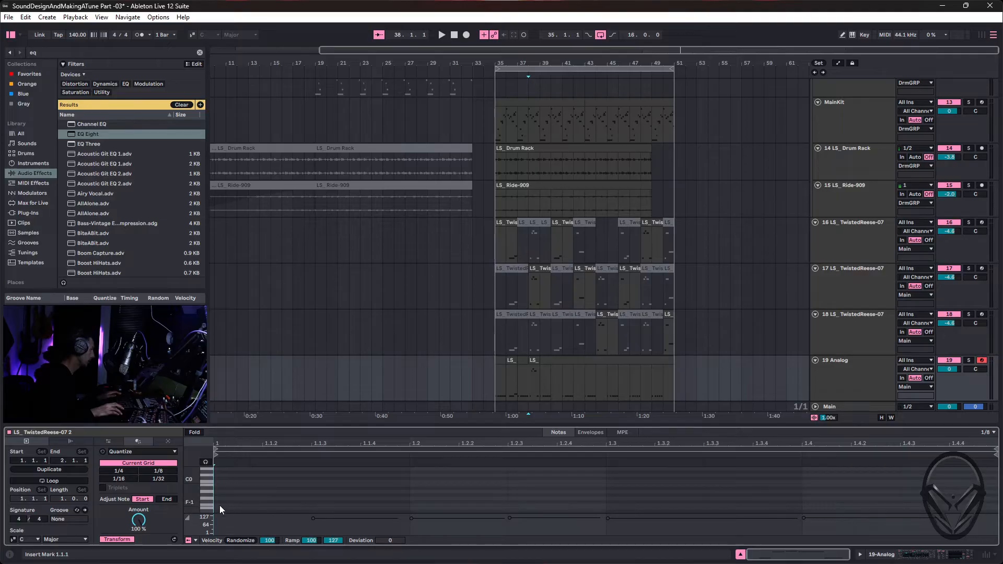
drag(218, 505, 365, 499)
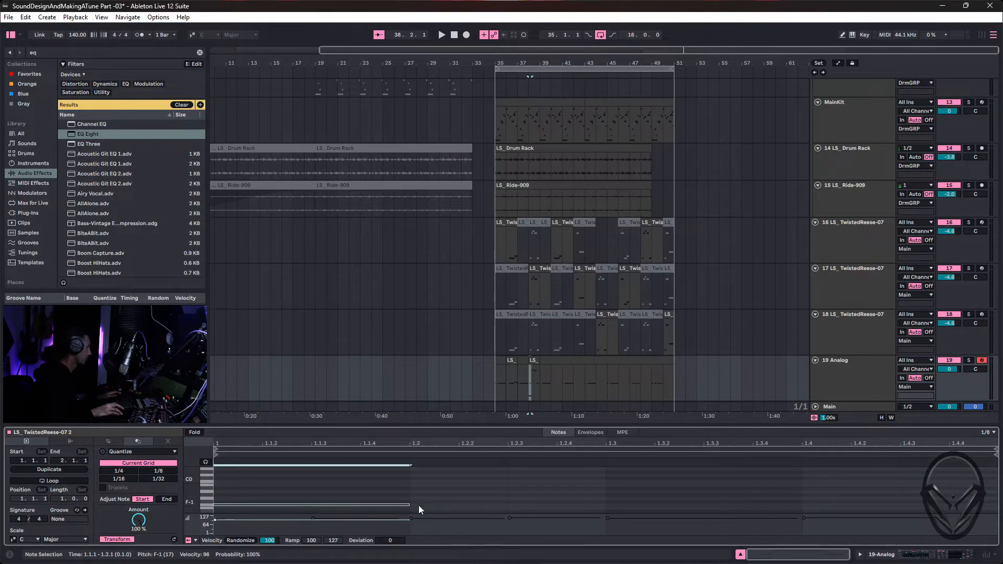
drag(414, 506, 312, 505)
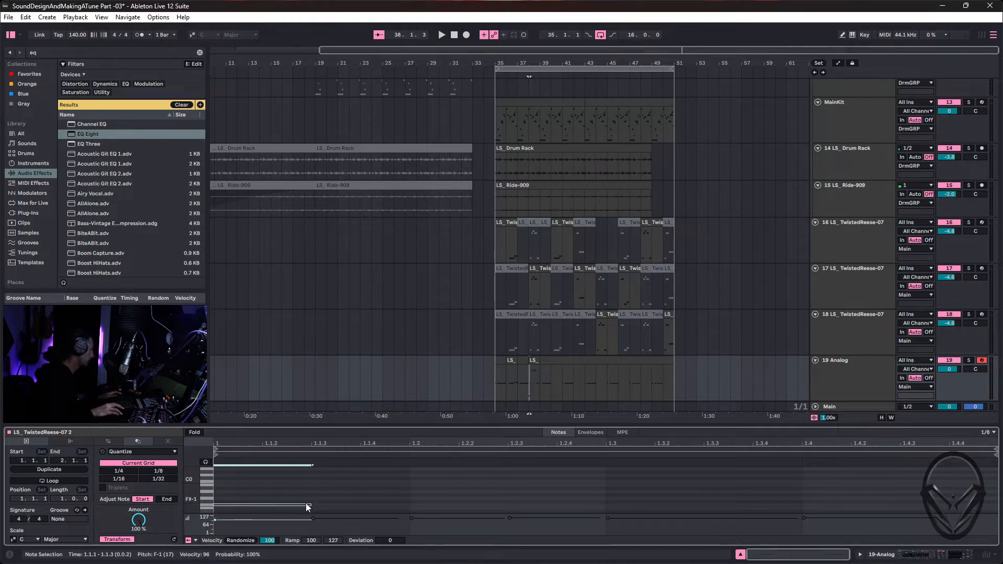
drag(309, 504, 307, 503)
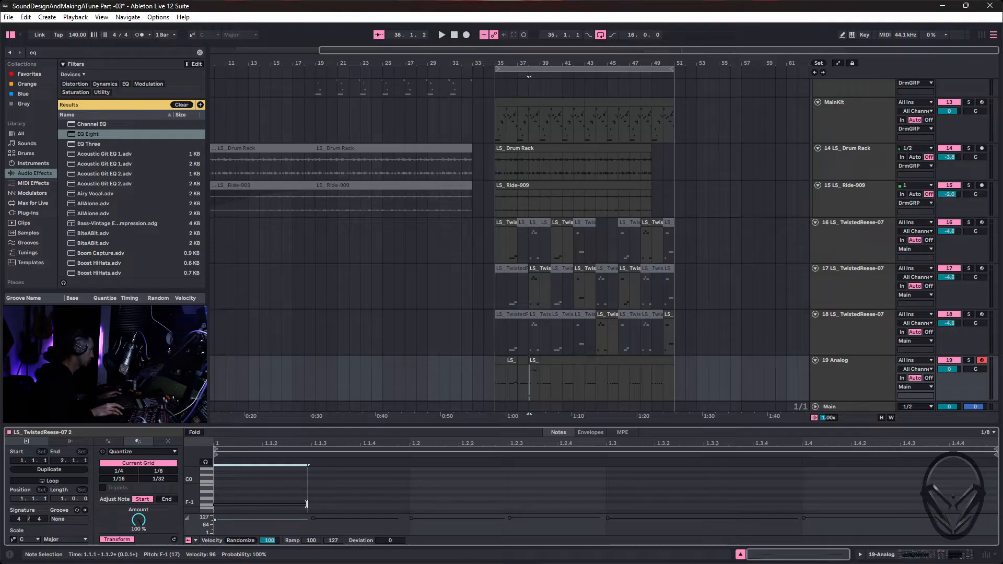
click(459, 488)
key(space)
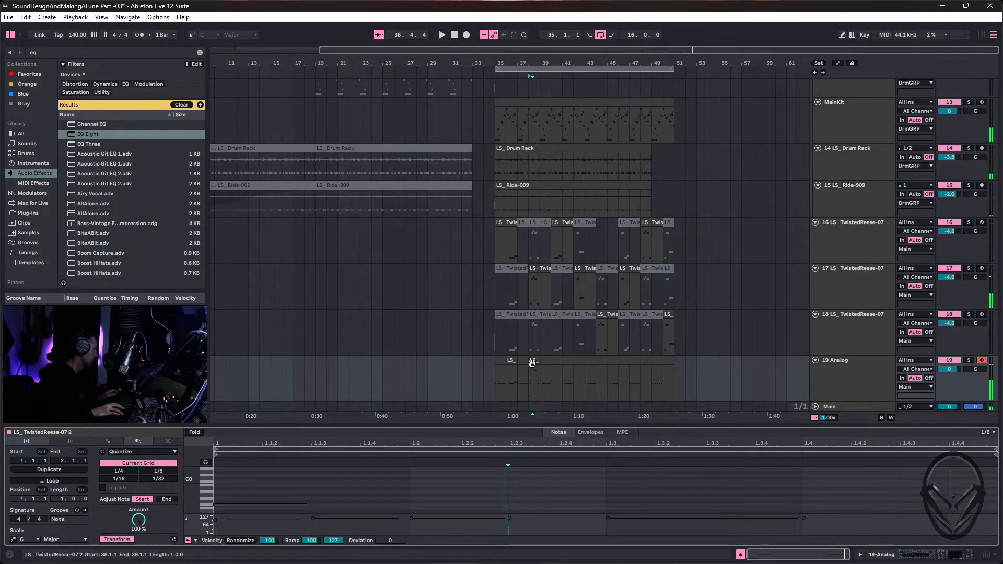
Consolidate the four Analog clips across bars 35 to 38 into a single clip and audition it.
click(513, 362)
shift+click(500, 361)
right_click(502, 363)
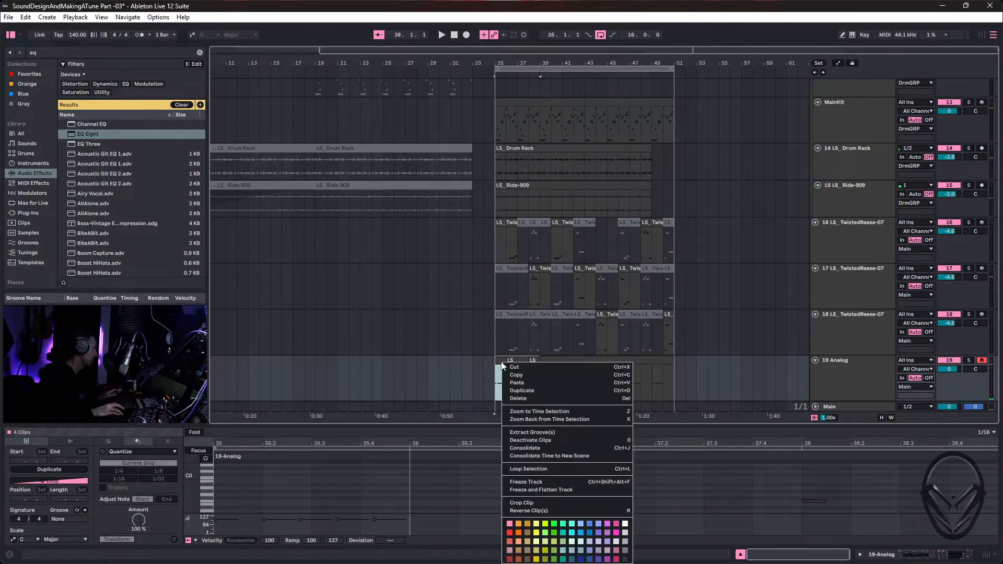
click(535, 448)
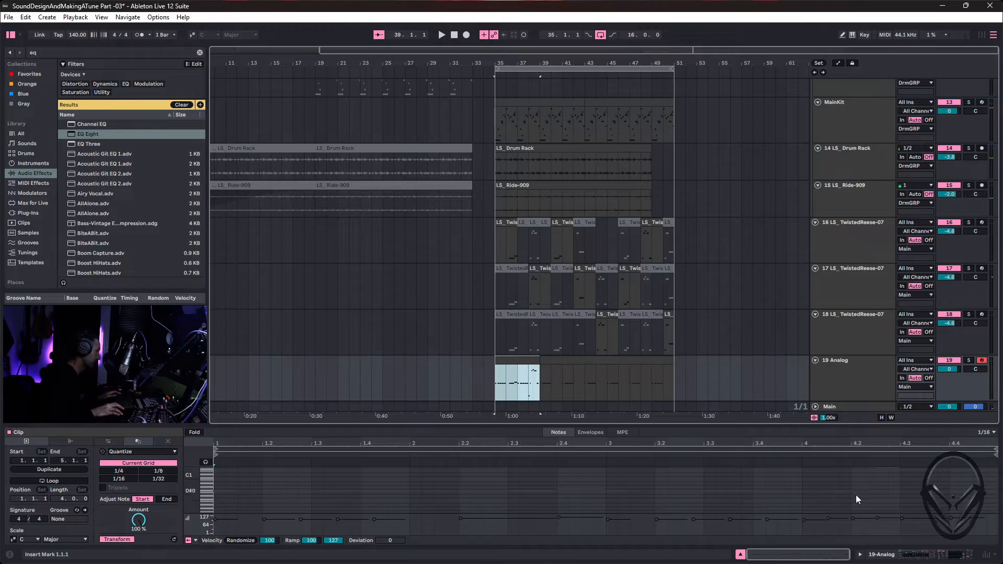
key(space)
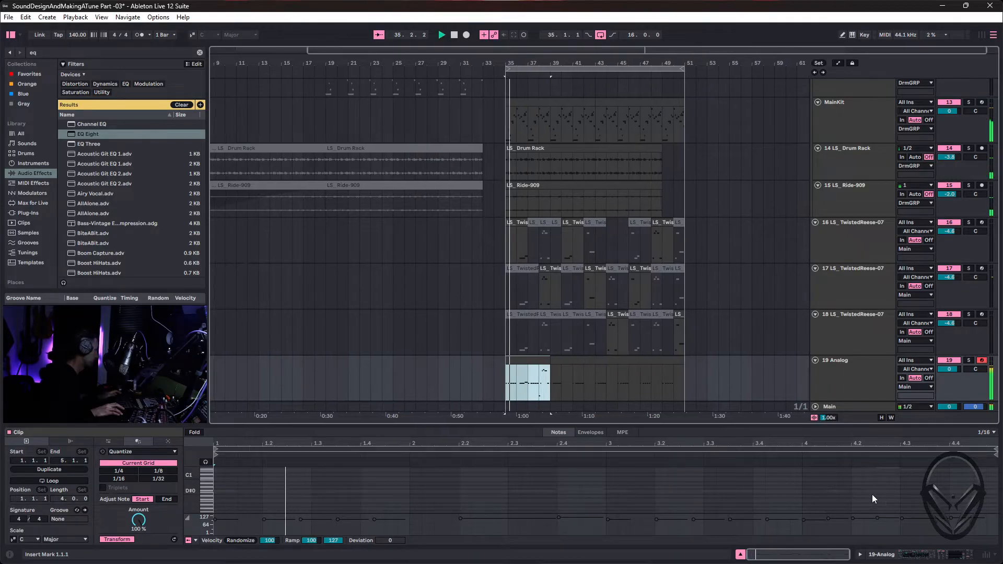
click(865, 503)
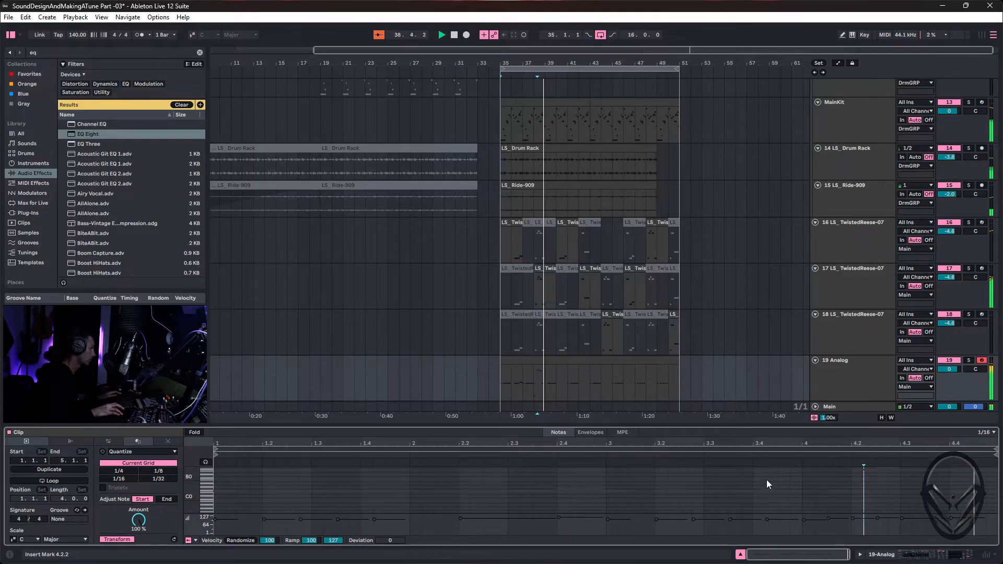
key(space)
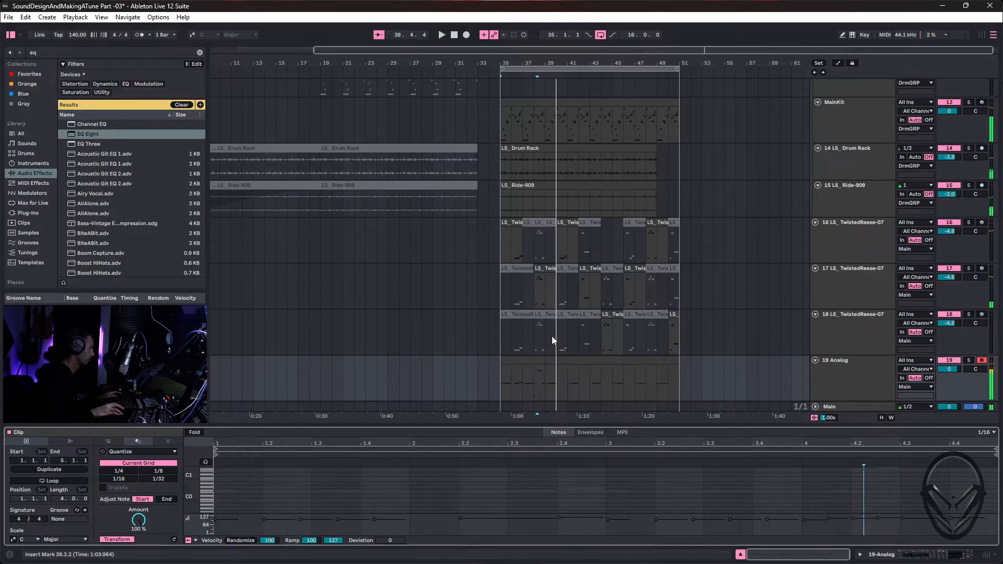
Copy bar 40 of the clip on track 16 LS_TwistedReese-07 to the same position on the Analog track.
click(564, 224)
click(562, 241)
click(559, 300)
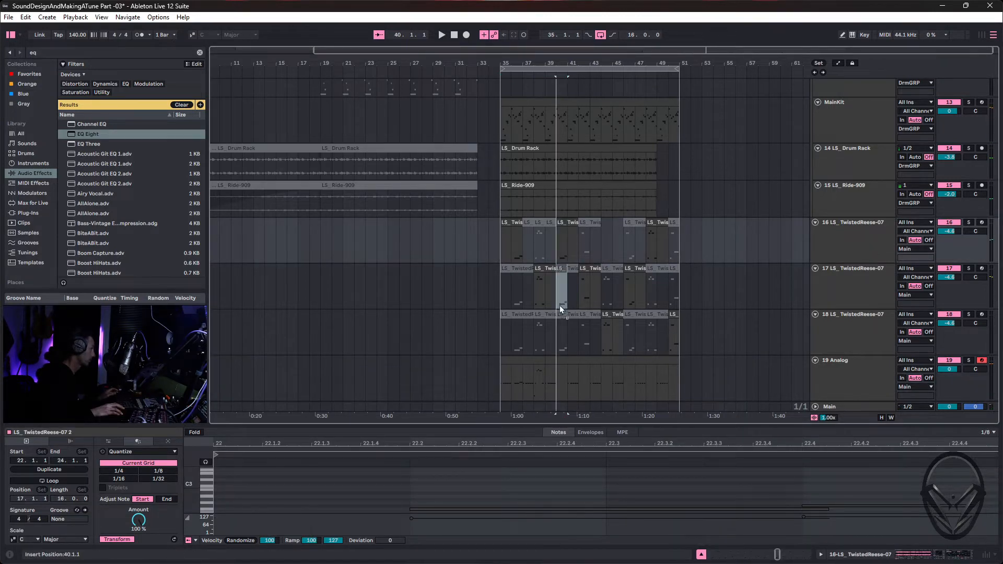
drag(557, 374, 556, 375)
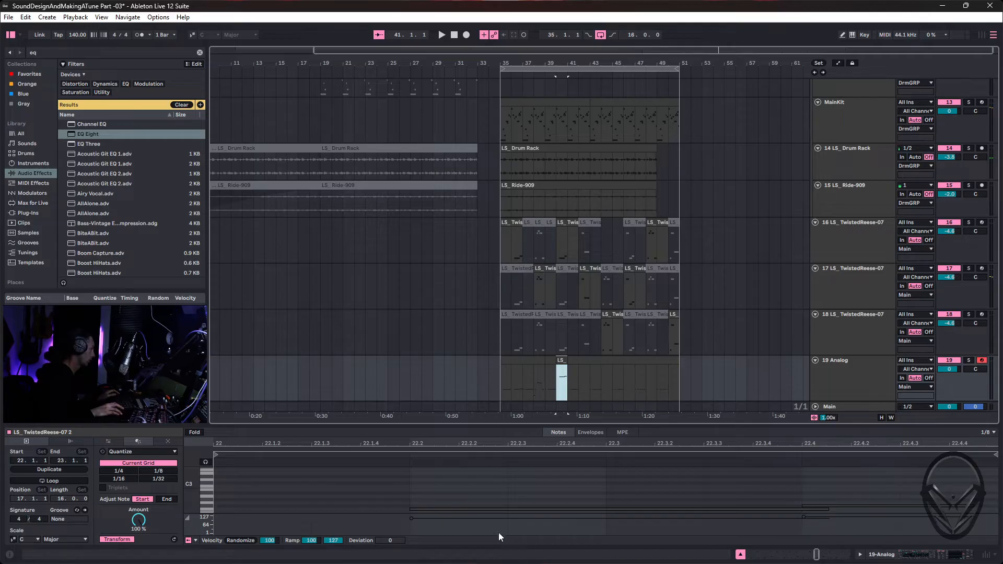
Transpose all notes in the bar 40 Analog clip down by octaves to the F0 to F#1 range.
click(496, 493)
key(ctrl+a)
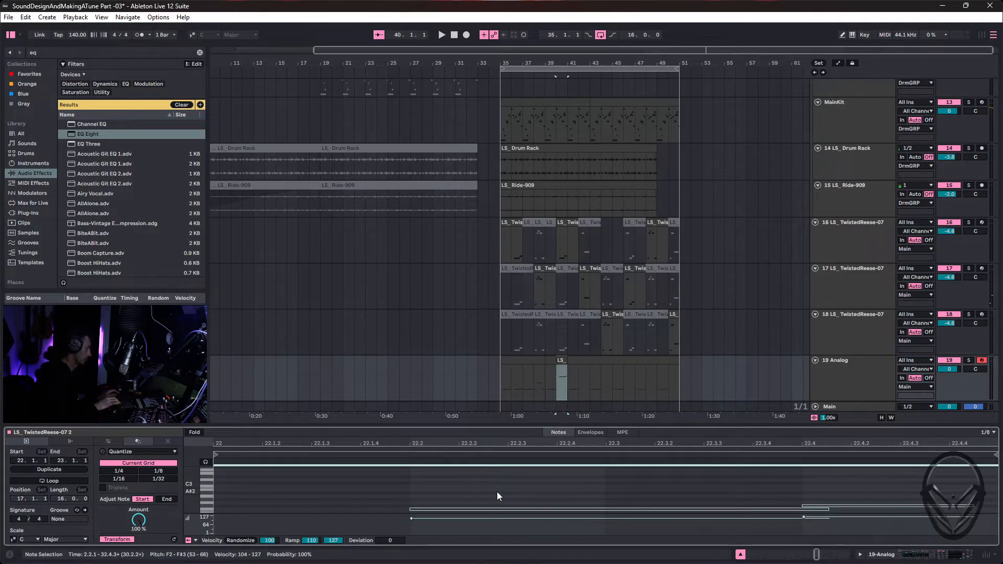
key(shift+Down)
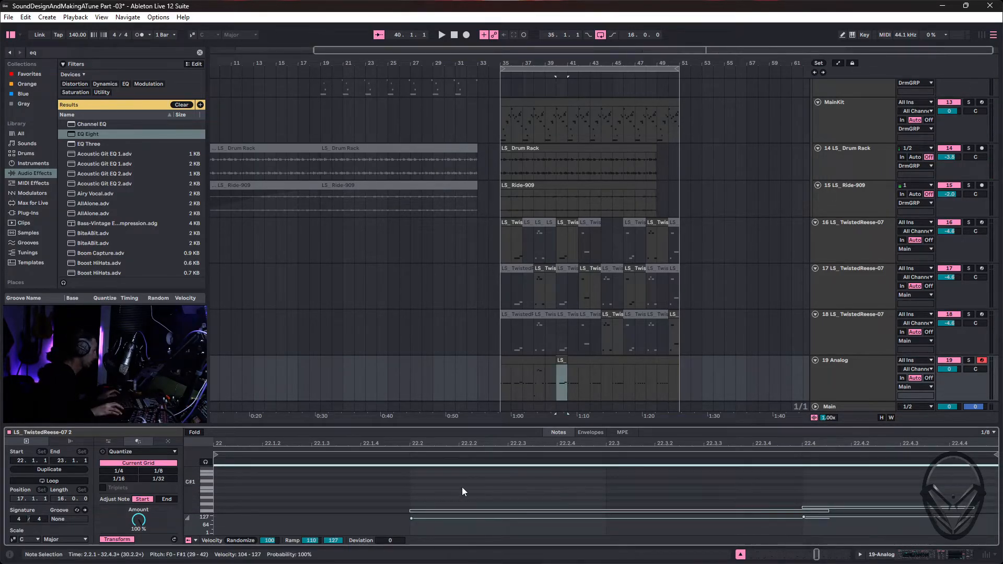
click(867, 488)
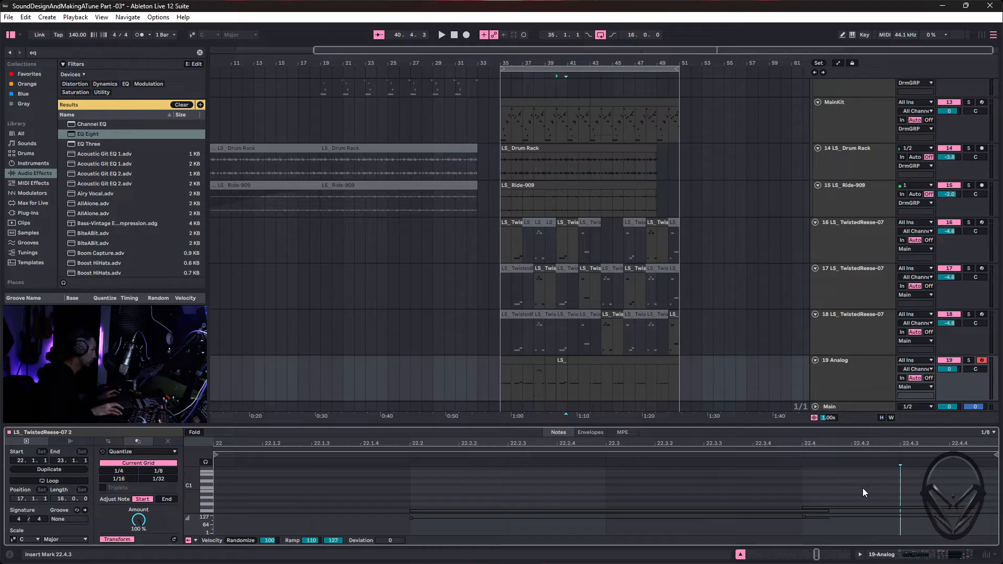
Raise the F-1 note at 4.1.1 in the consolidated Analog clip by one octave to F0.
click(527, 386)
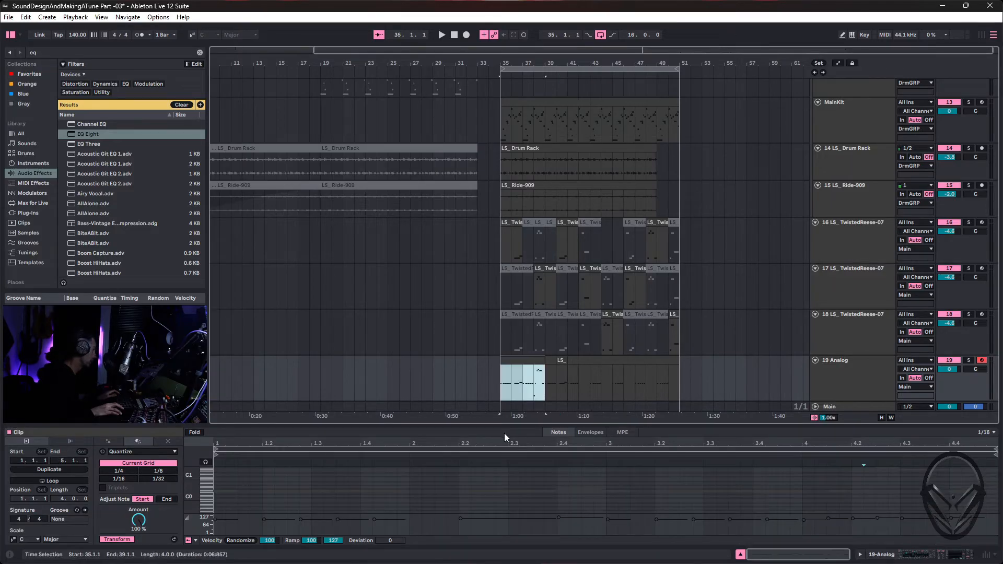
scroll(635, 509, down, 3)
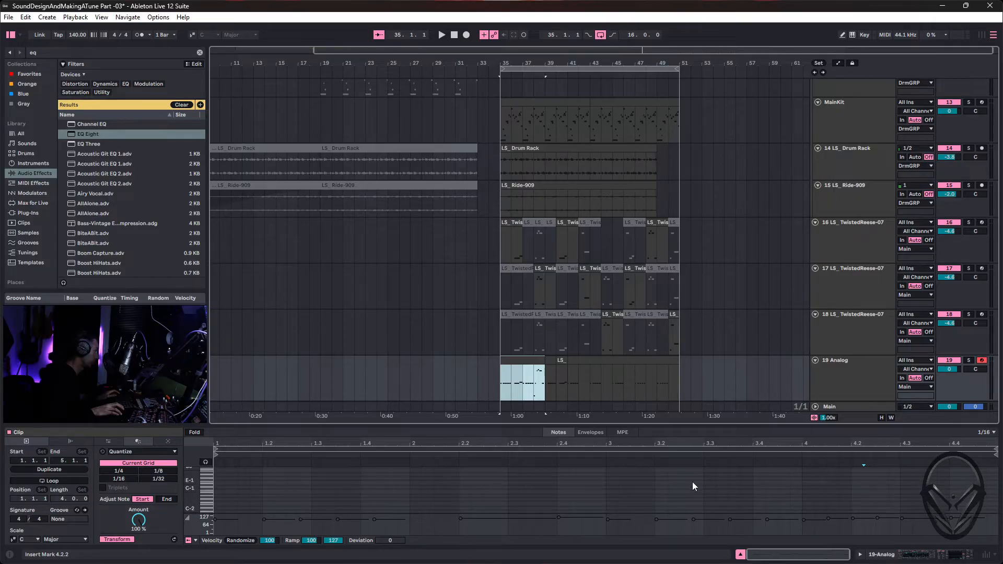
click(824, 480)
key(Left)
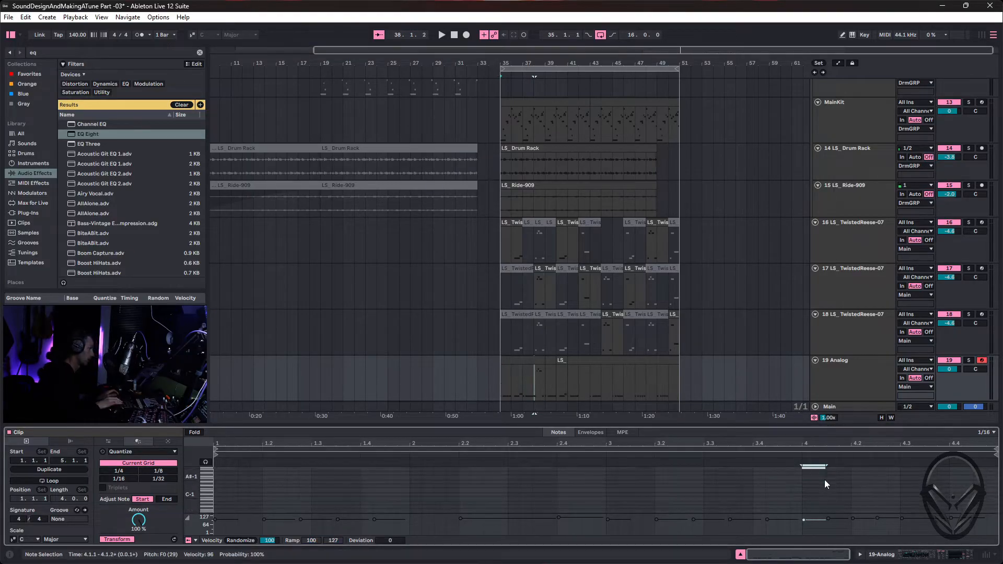
scroll(844, 484, up, 3)
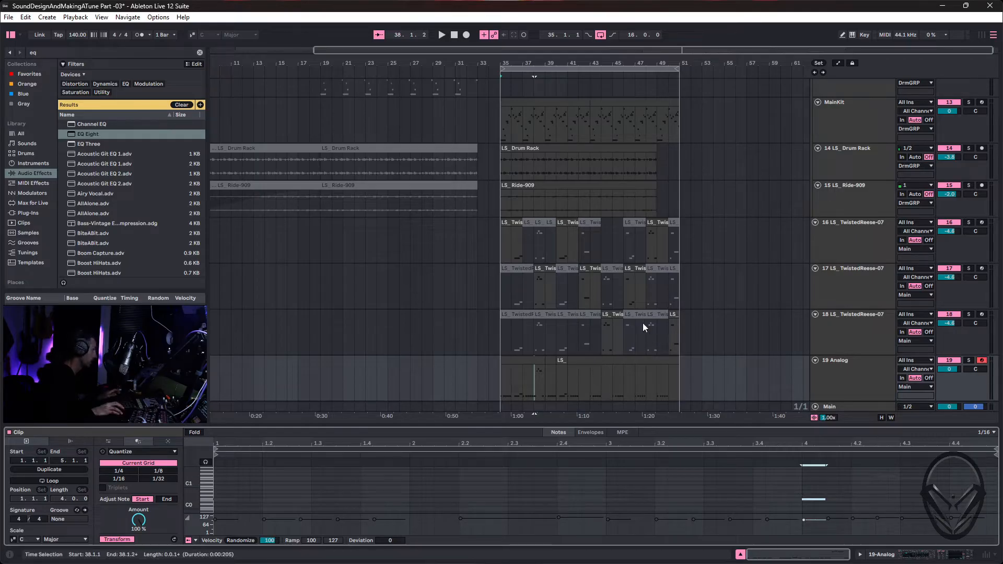
scroll(825, 480, up, 2)
scroll(824, 476, down, 2)
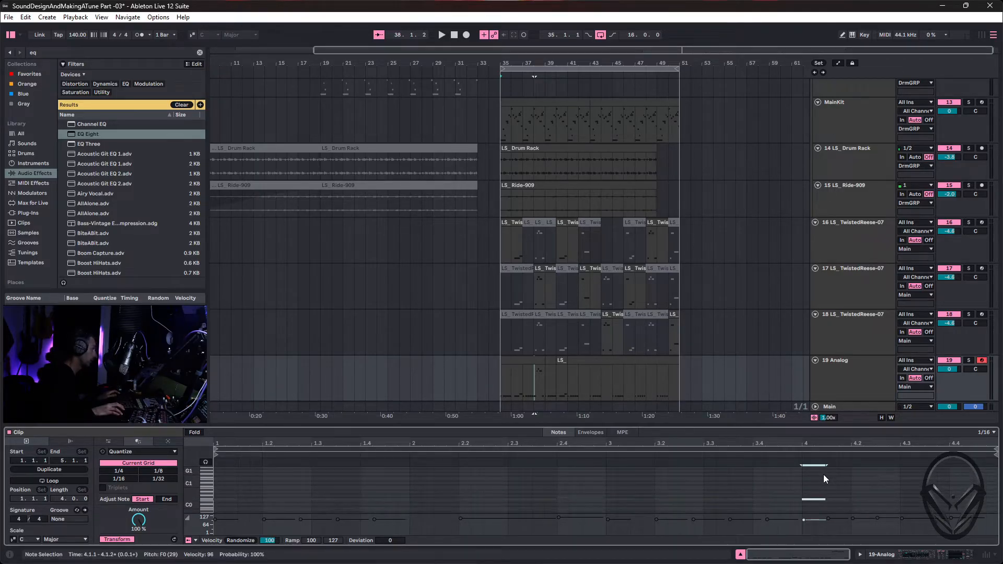
Shorten the first long note in the bar 40 Analog clip to end just before 22.4, and audition it.
click(559, 369)
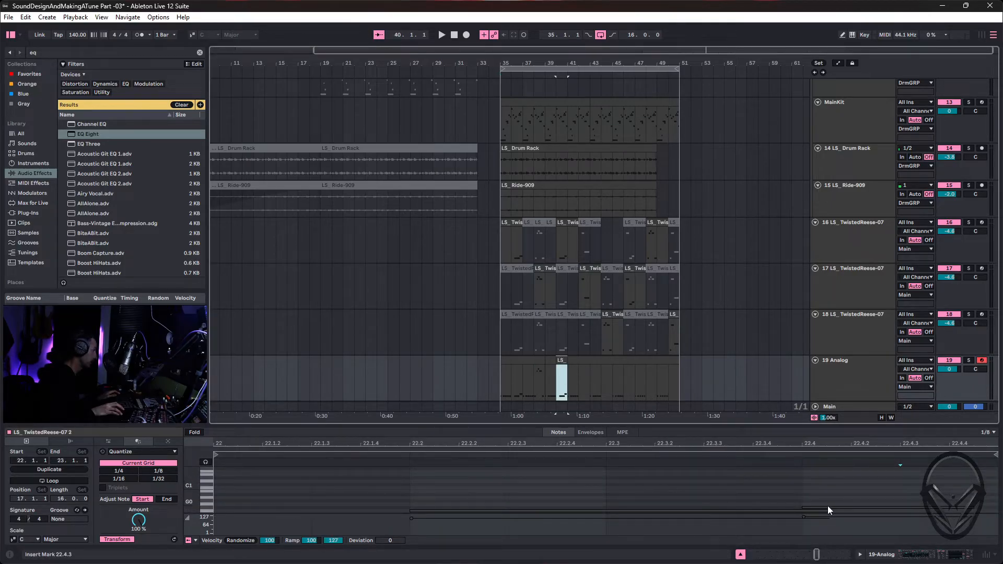
click(793, 510)
drag(807, 509, 796, 509)
key(space)
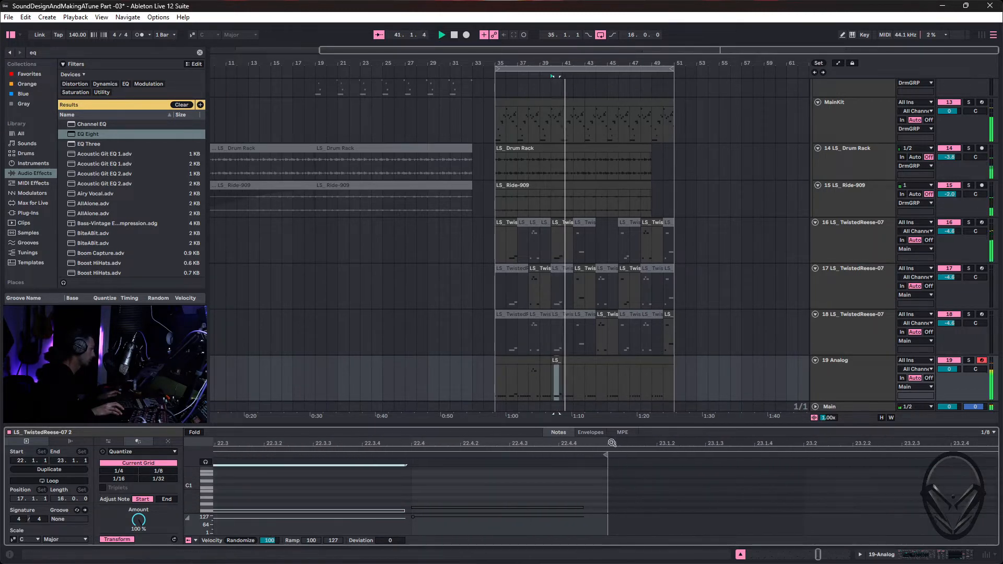
Stop playback and move bar 42 of the clip on track 17 LS_TwistedReese-07 to the same position on the Analog track.
click(582, 286)
key(space)
drag(578, 282, 581, 369)
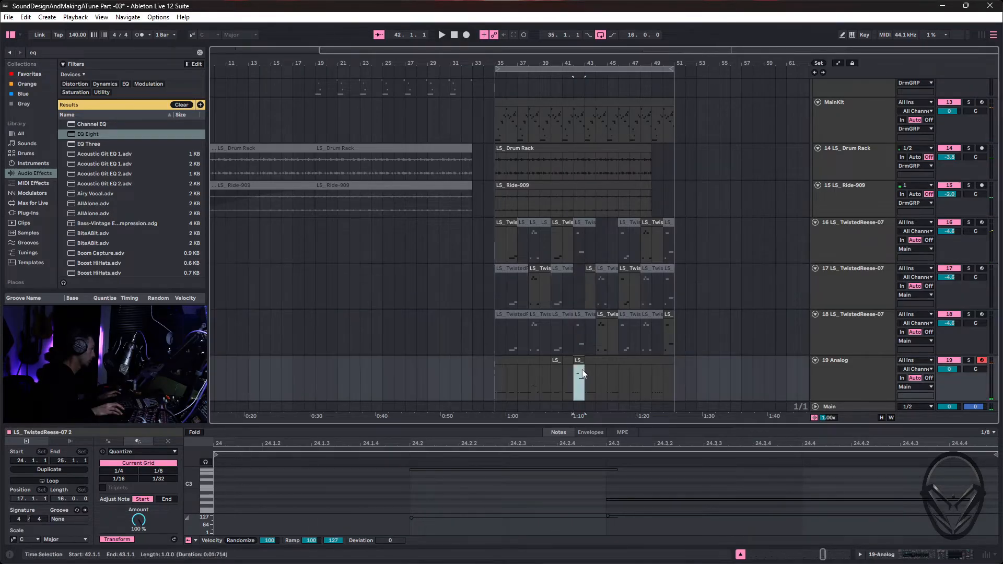
Shorten the F3 note in the bar 42 Analog clip to end just before 24.3, and transpose all notes down two octaves to F0–F#1.
drag(615, 472, 601, 470)
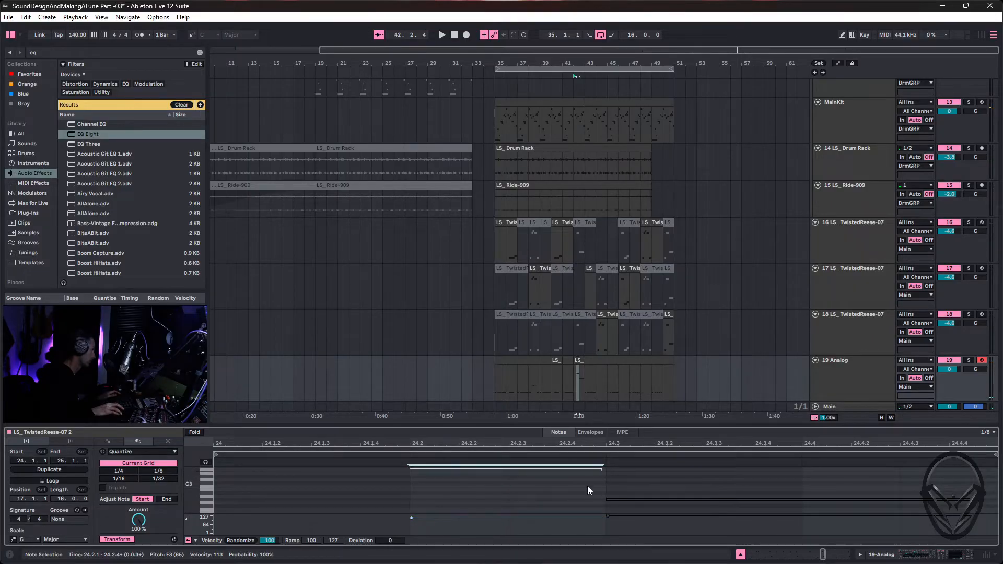
key(ctrl+a)
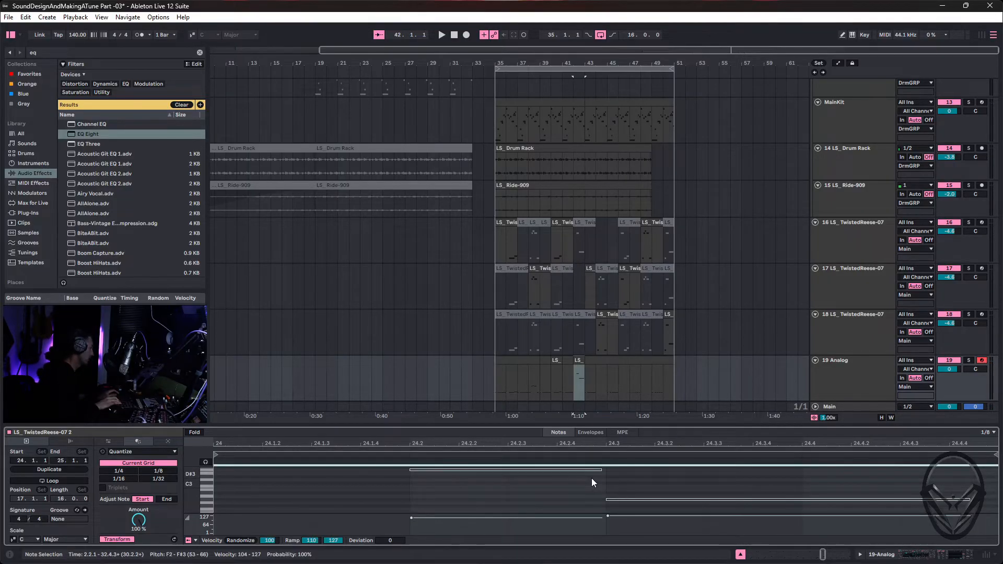
key(shift+Down)
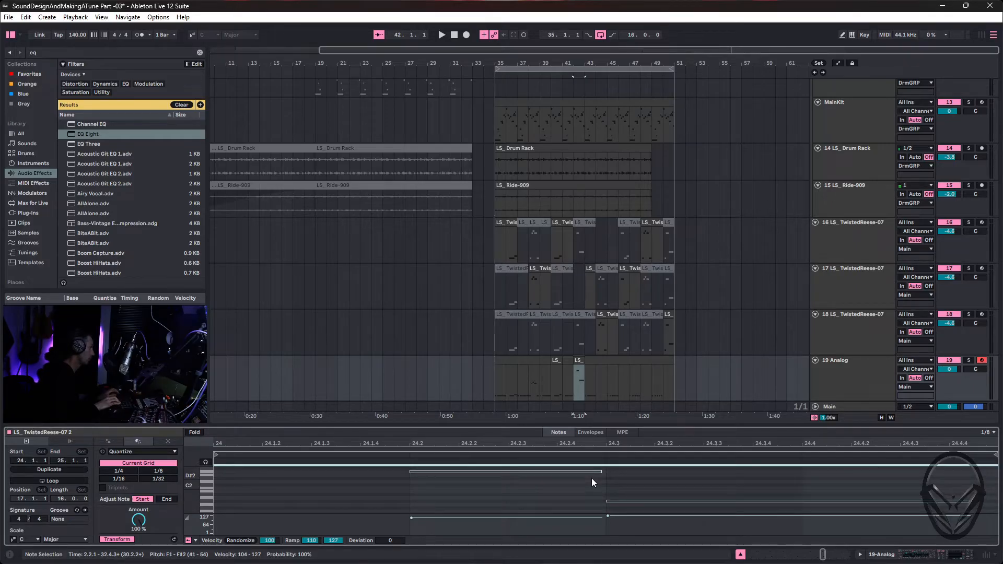
key(shift+Down)
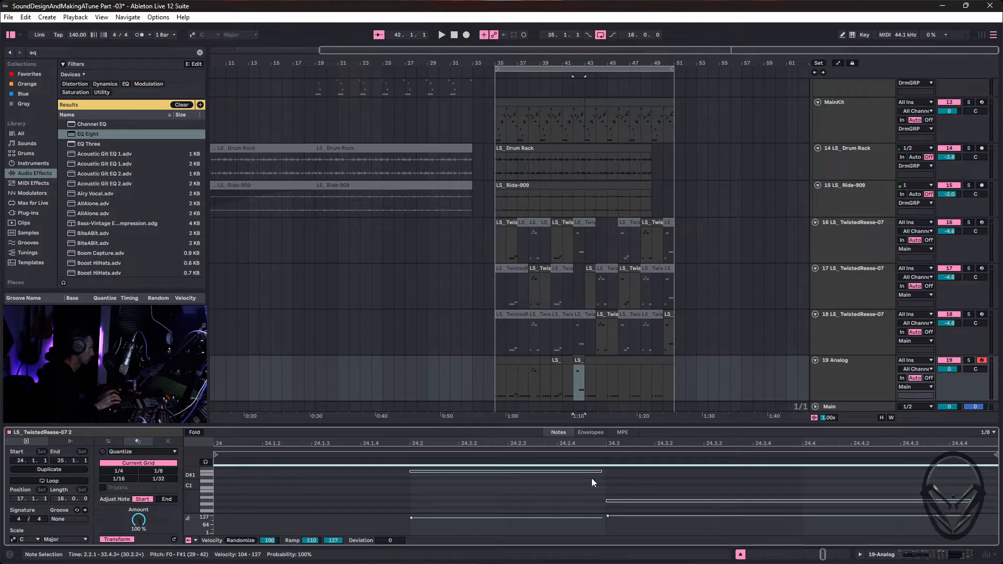
key(shift+Down)
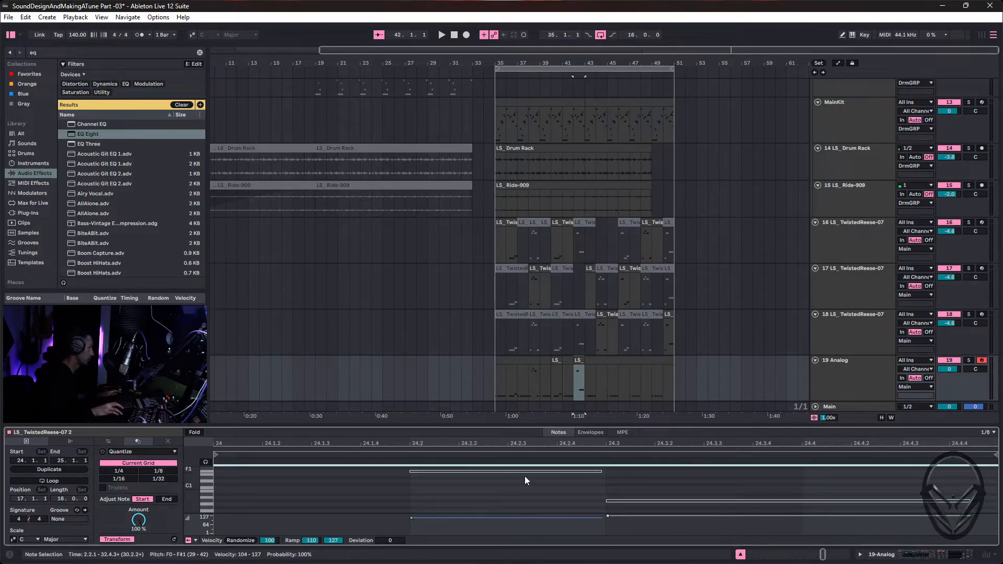
Copy bar 44 of the clip on track 18 LS_TwistedReese-07 to the same position on the Analog track.
click(606, 339)
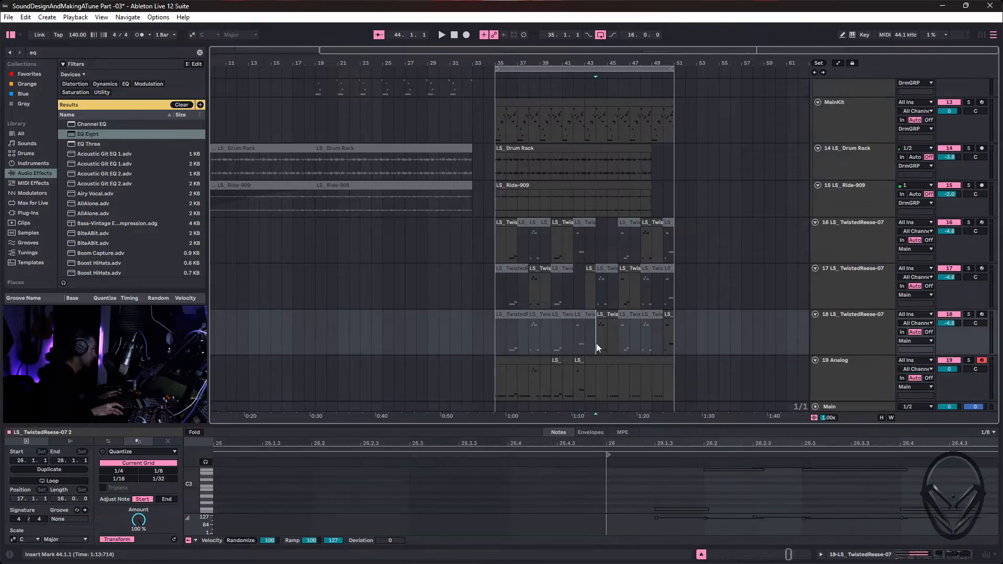
drag(600, 317, 597, 387)
click(519, 497)
Shorten the notes in the bar 44 Analog clip to remove overlaps, ending the F3 note at 26.2 just before 26.2.3.
key(ctrl+a)
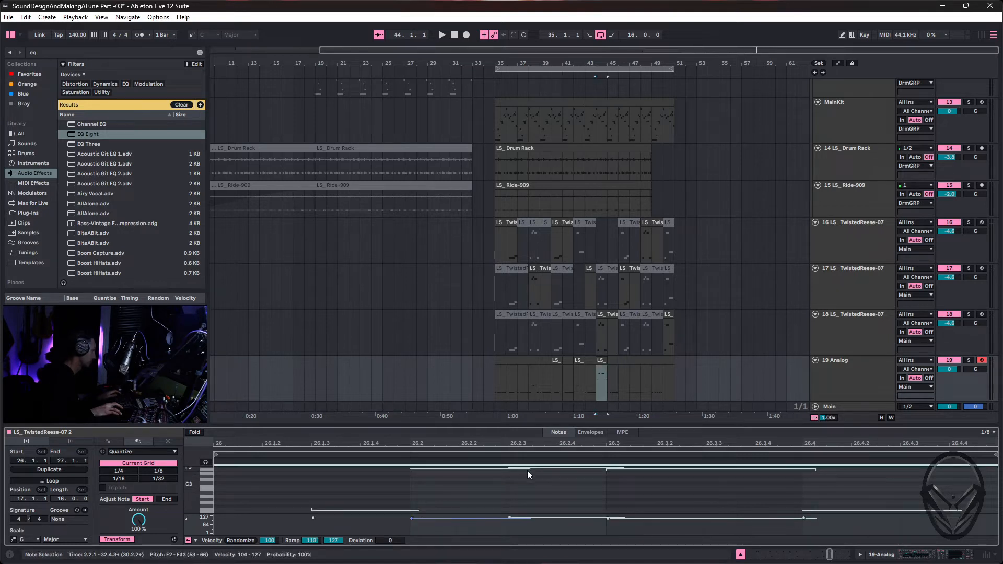
drag(528, 470, 513, 469)
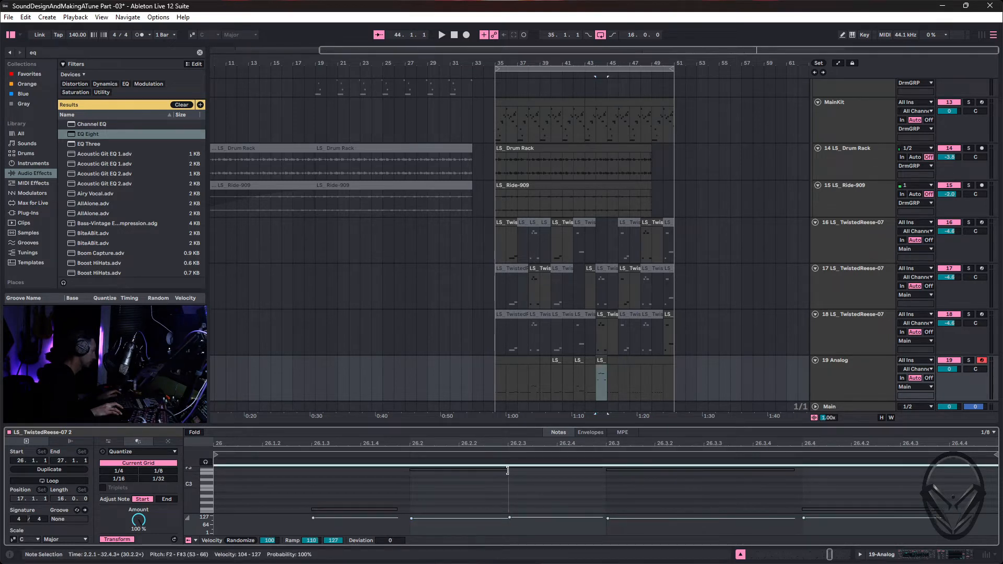
click(507, 470)
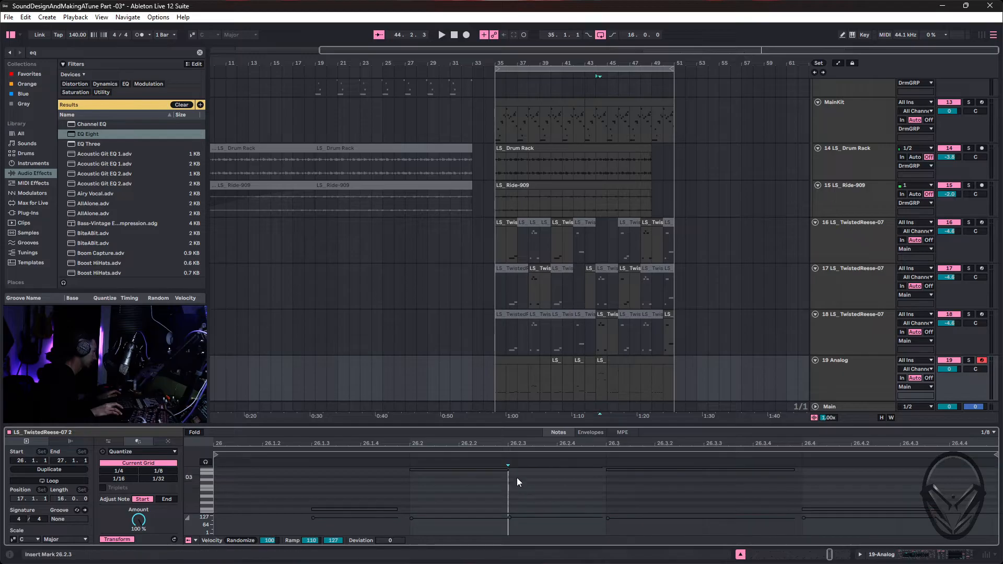
click(503, 469)
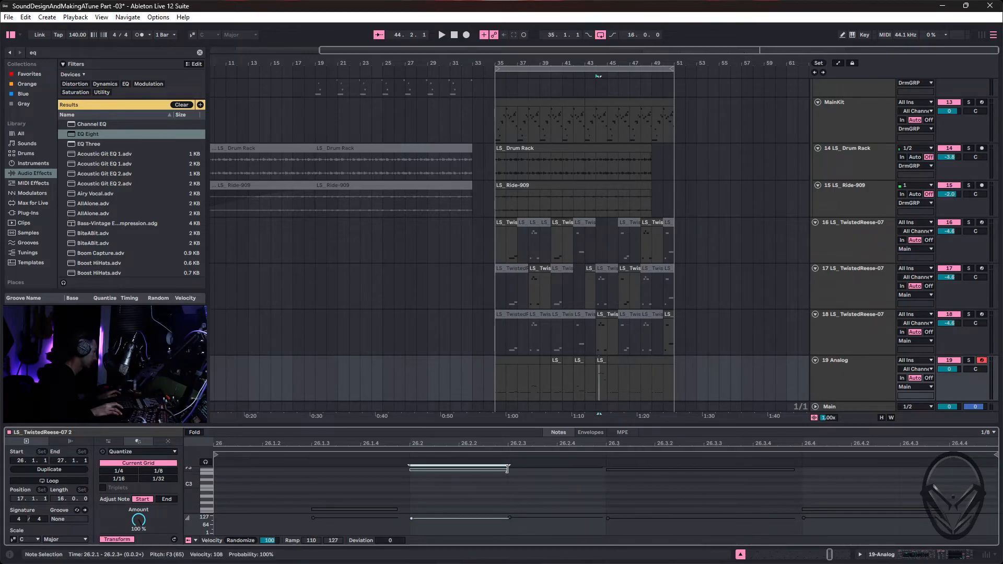
drag(507, 469, 503, 469)
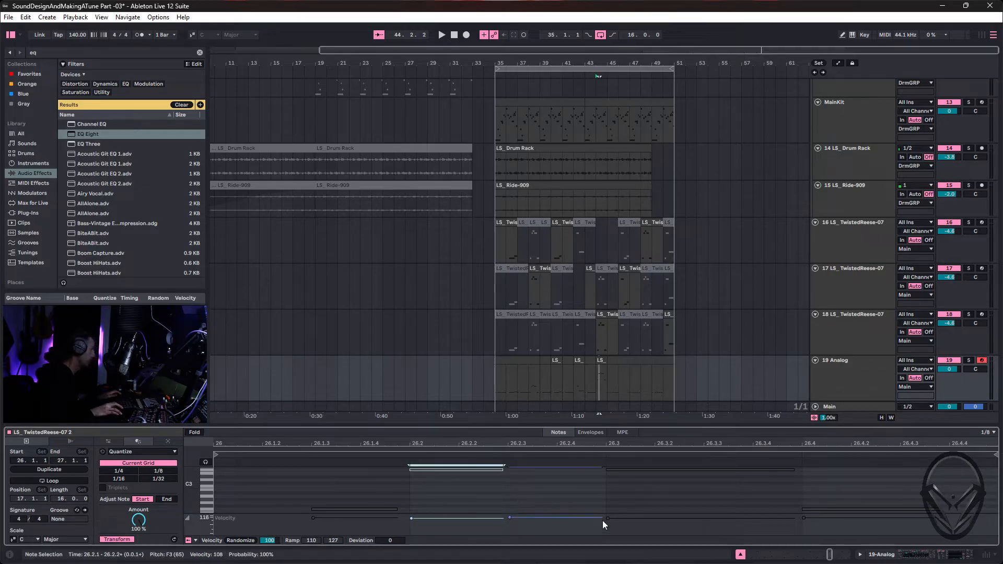
Transpose all notes in the bar 44 Analog clip down two octaves to the F0 to F#1 range.
scroll(603, 488, up, 1)
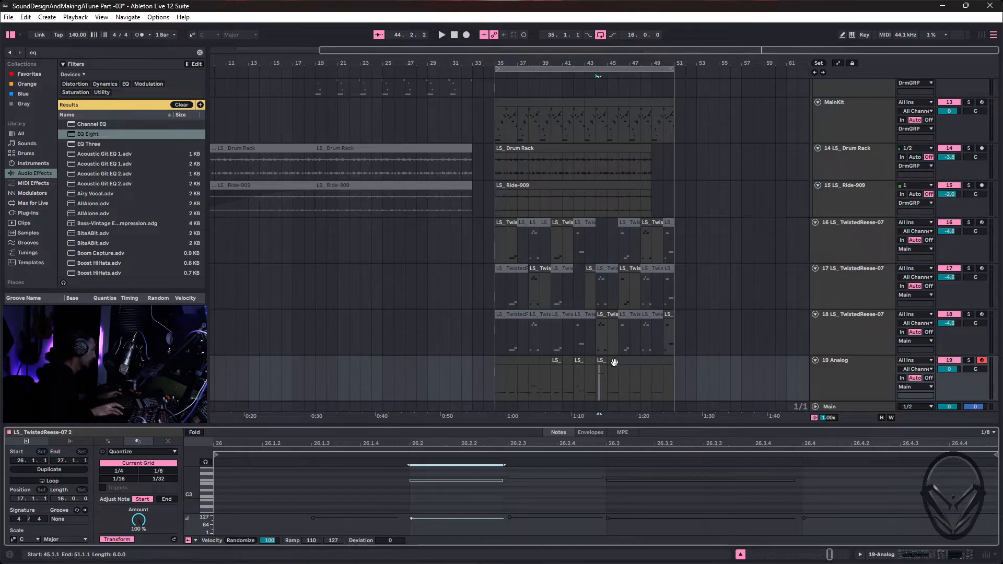
click(568, 494)
key(ctrl+a)
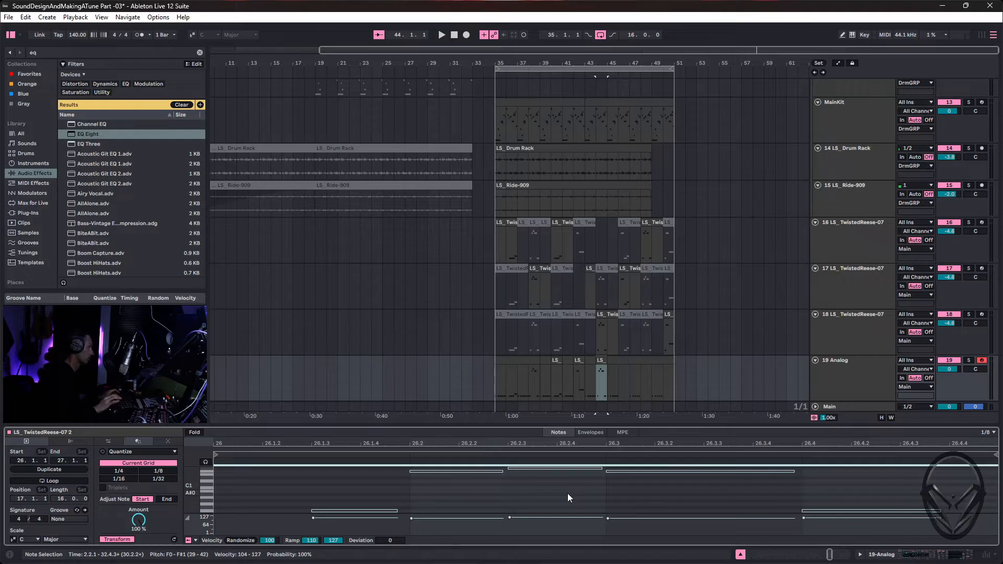
click(606, 387)
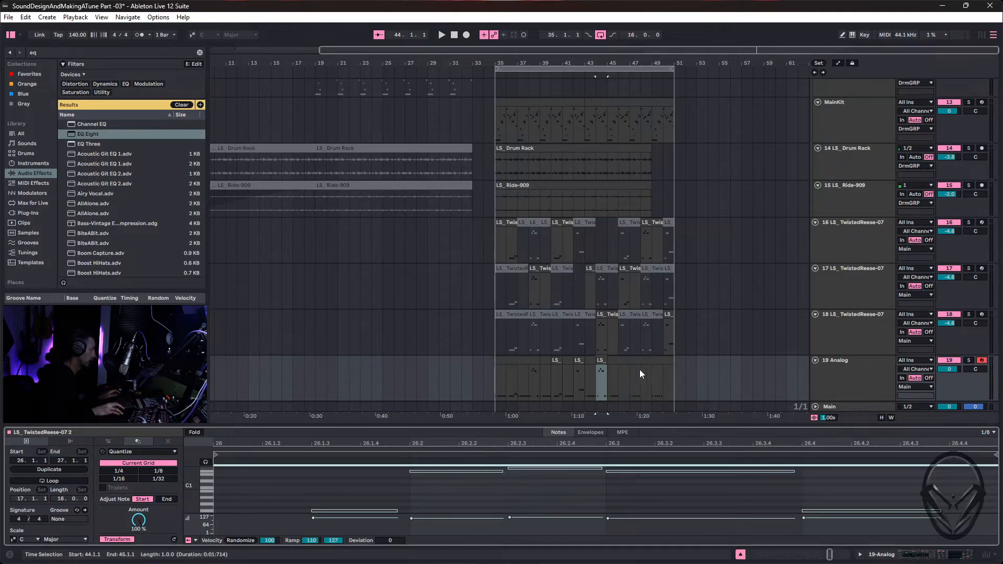
Copy bar 46 of the clip on track 17 LS_TwistedReese-07 to the same position on the Analog track.
click(621, 292)
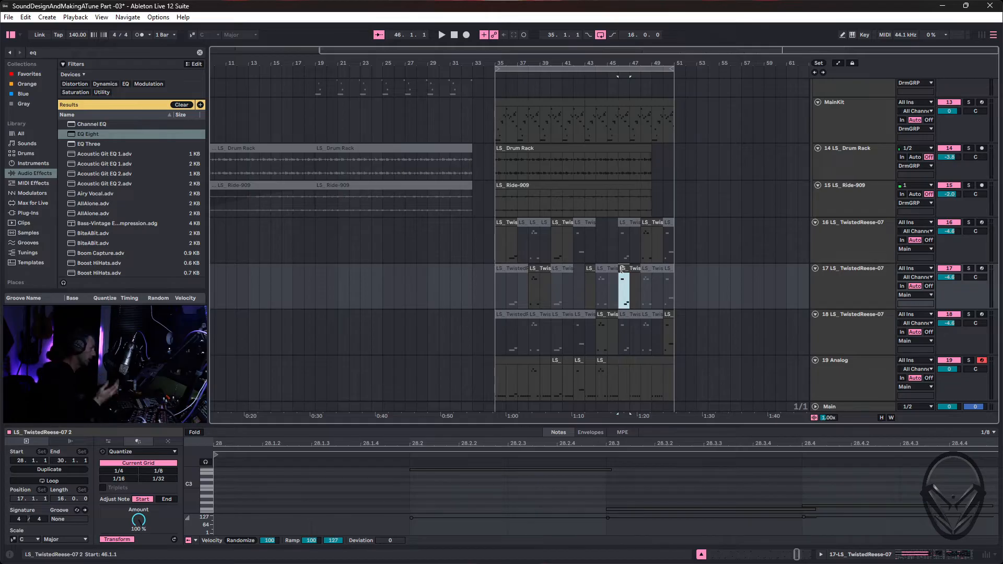
click(625, 287)
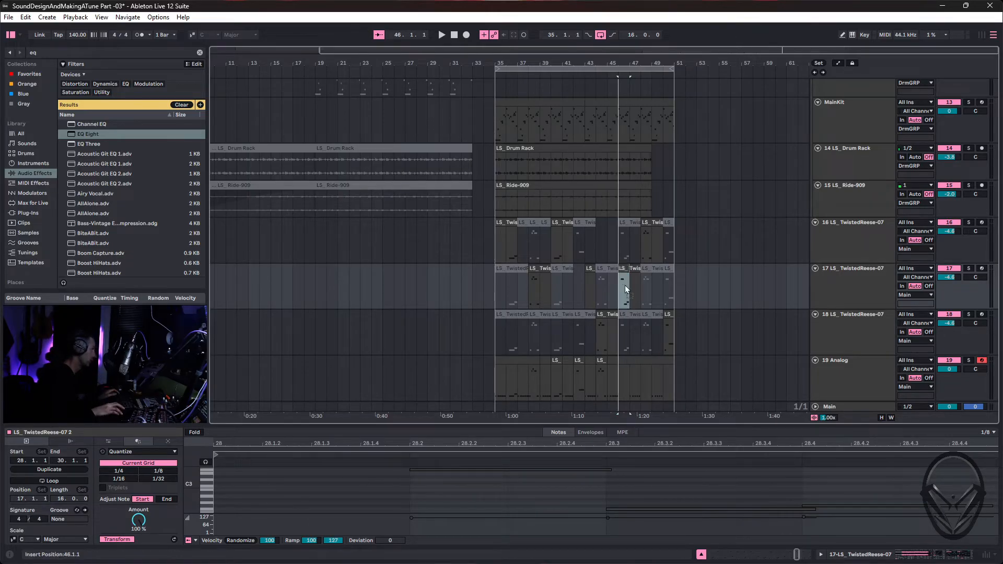
drag(620, 358, 619, 365)
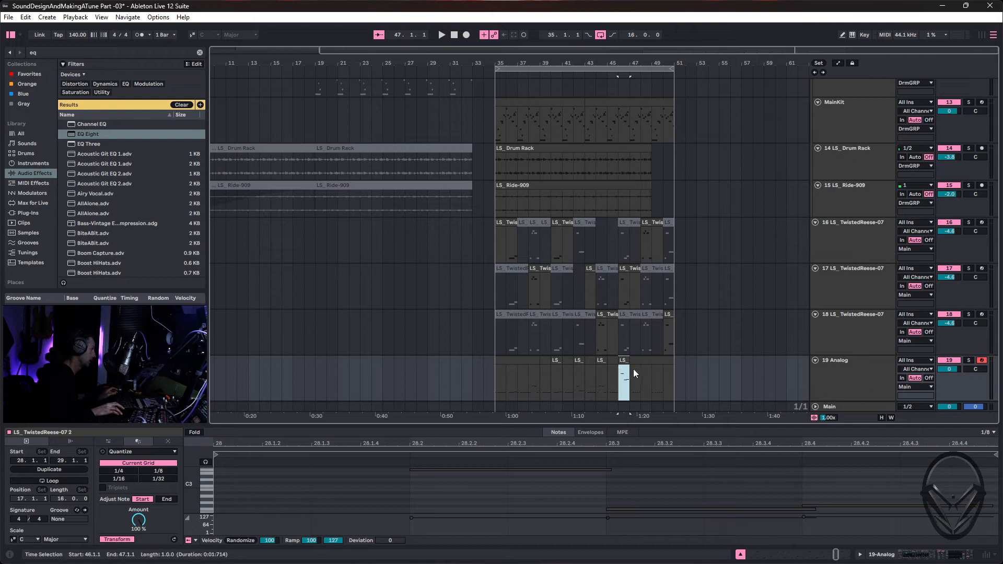
Shorten the overlapping notes in the bar 46 Analog clip to end before 28.3 and 28.4, and transpose all notes down two octaves.
click(583, 489)
key(ctrl+a)
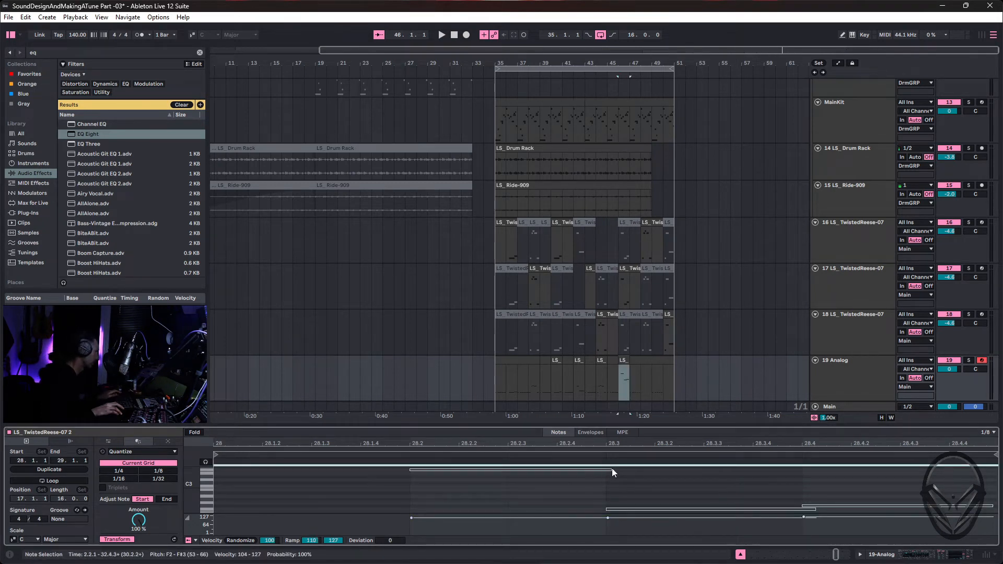
drag(602, 471, 605, 469)
drag(807, 509, 799, 509)
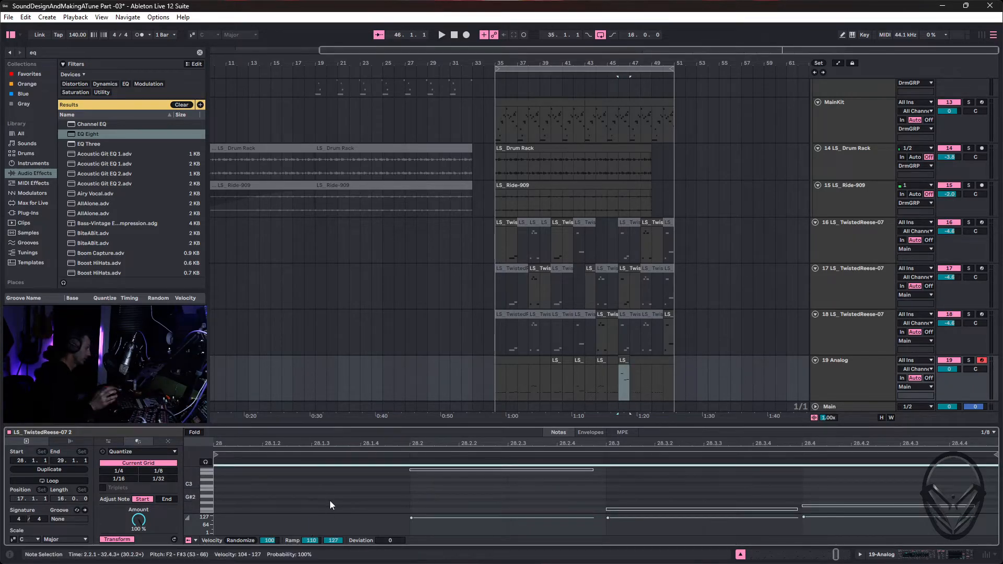
key(shift+Down)
key(shift+Down)
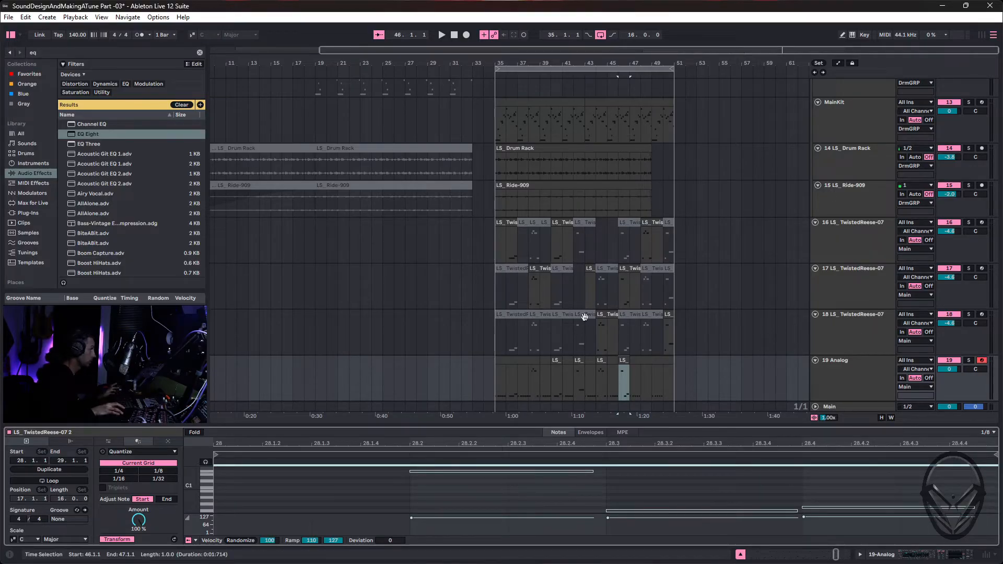
Copy bar 48 of the clip on track 16 LS_TwistedReese-07 to the Analog track and transpose its notes down to F0–F#1.
click(644, 234)
click(644, 222)
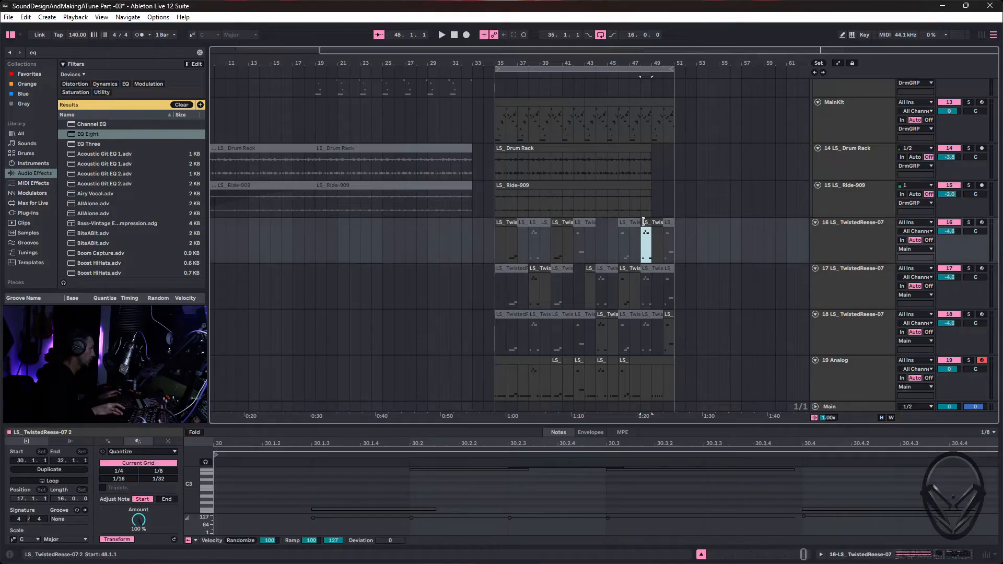
drag(646, 222, 646, 380)
click(609, 494)
key(ctrl+a)
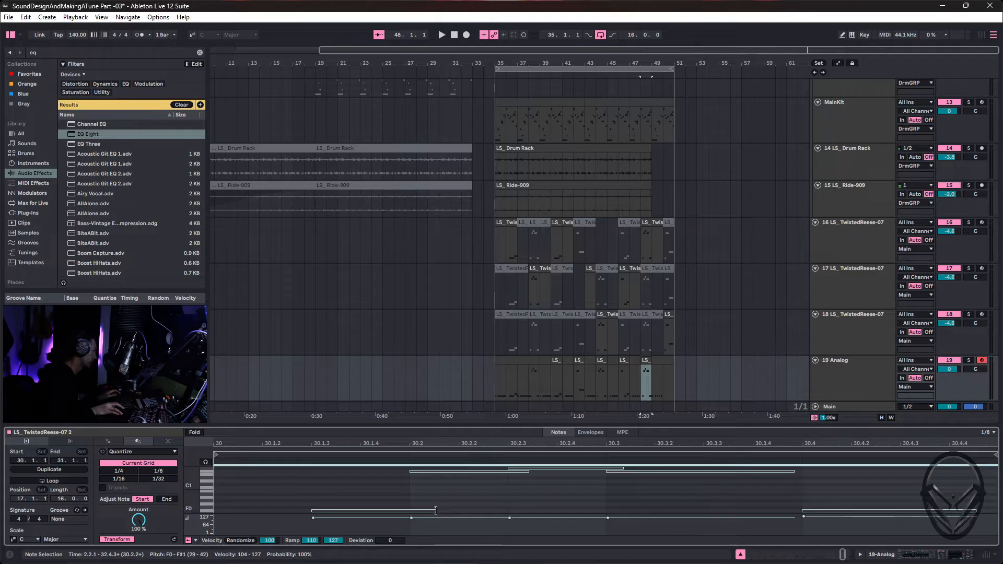
Shorten all notes in the bar 48 Analog clip to remove overlaps, ending the first low F0 note just before 30.2.
drag(434, 510, 411, 509)
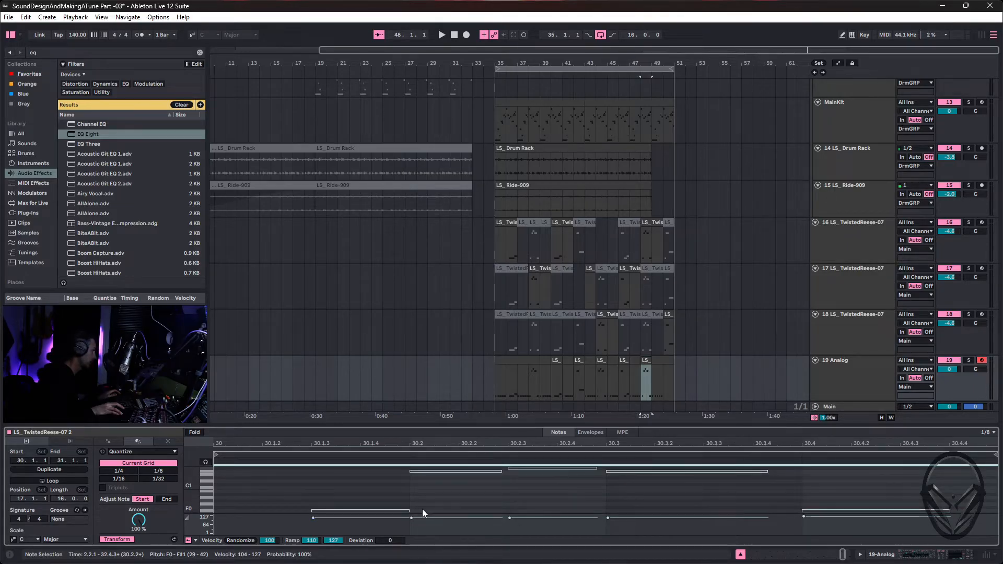
click(435, 503)
drag(409, 509, 406, 509)
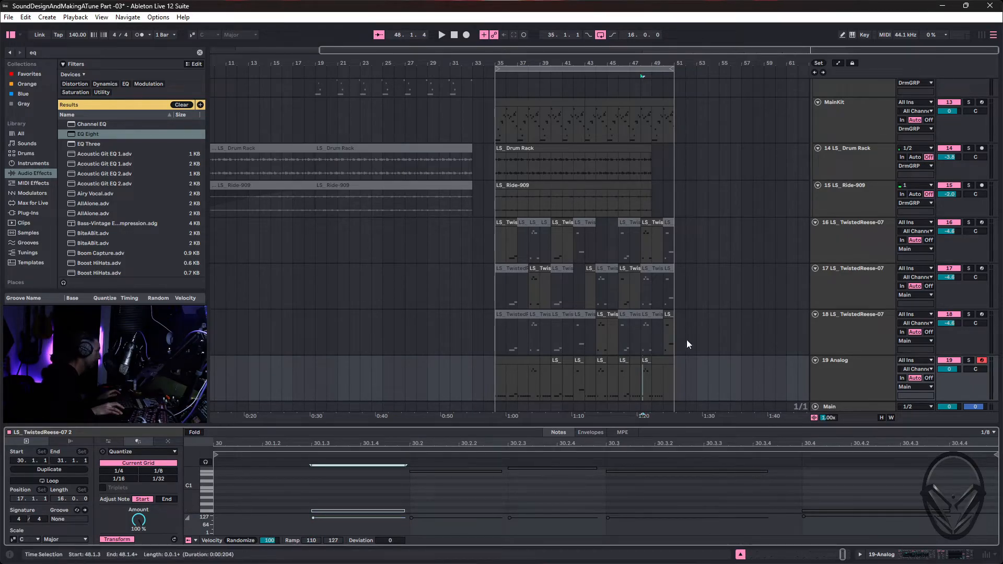
Copy the bar 50 clip on track 18 LS_TwistedReese-07 to the same position on the Analog track.
click(669, 319)
drag(669, 316, 665, 372)
click(637, 495)
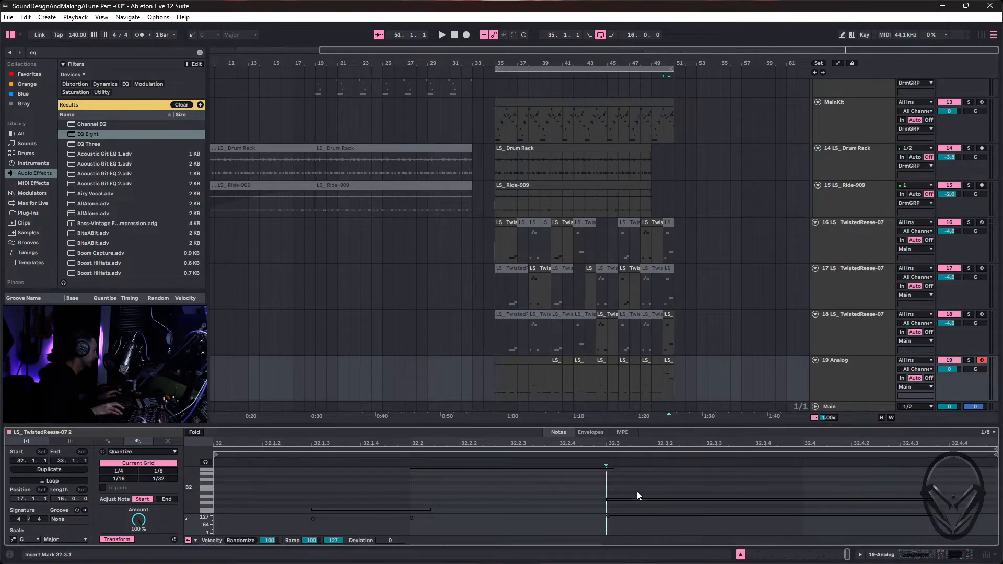
Transpose the bar 50 Analog clip's notes down two octaves to F0–F#1 and shorten them so the first F0 note ends before 32.2.
key(ctrl+a)
key(shift+Down)
key(shift+Down)
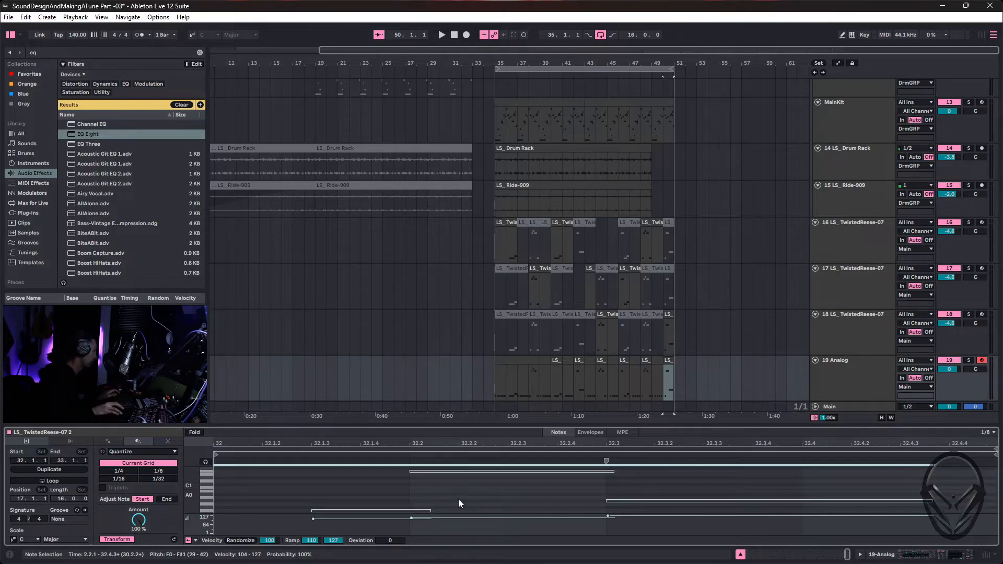
drag(430, 509, 402, 511)
click(425, 506)
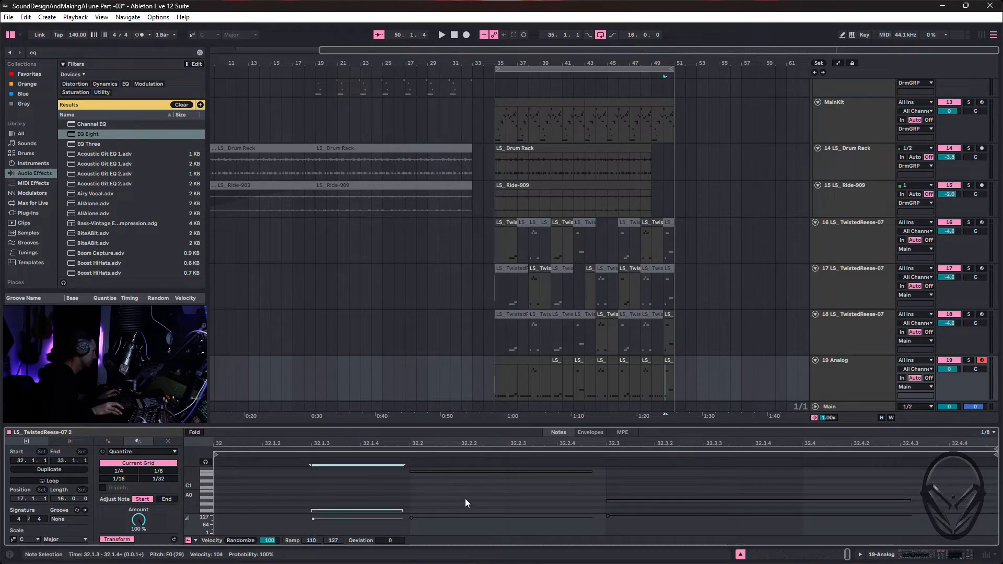
Consolidate all clips on the Analog track from bar 35 to bar 51 into one clip, and audition it.
click(533, 359)
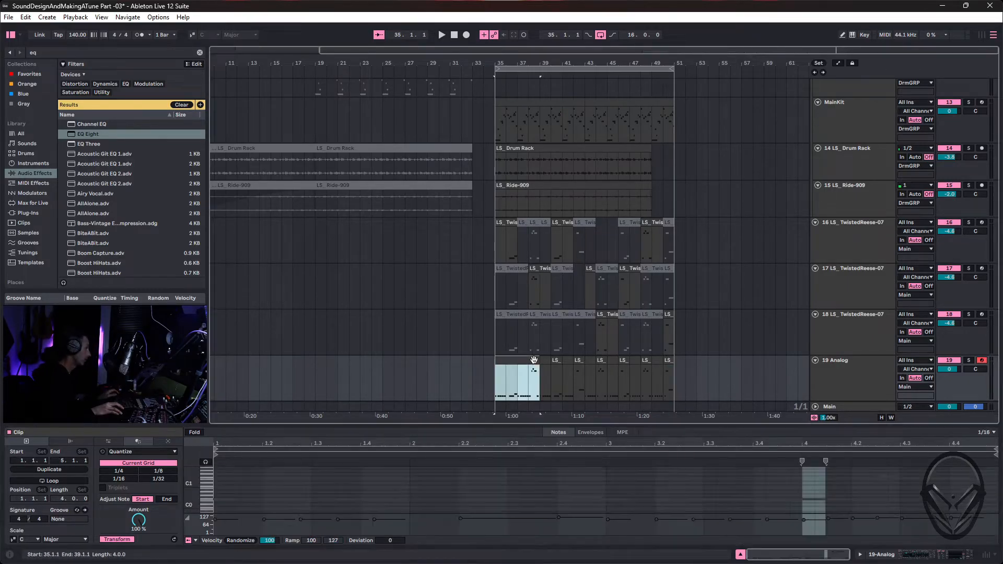
shift+click(666, 360)
right_click(666, 361)
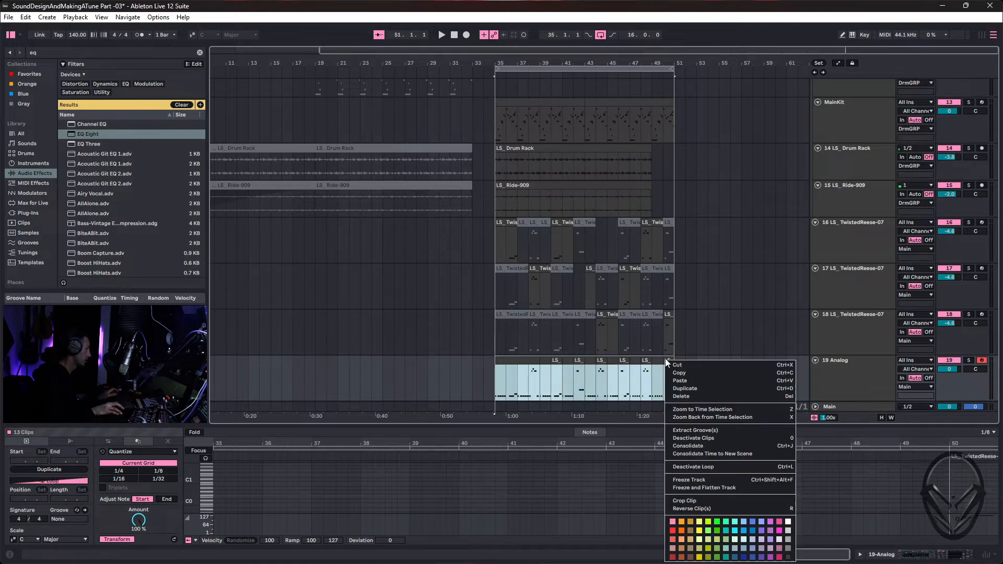
click(687, 446)
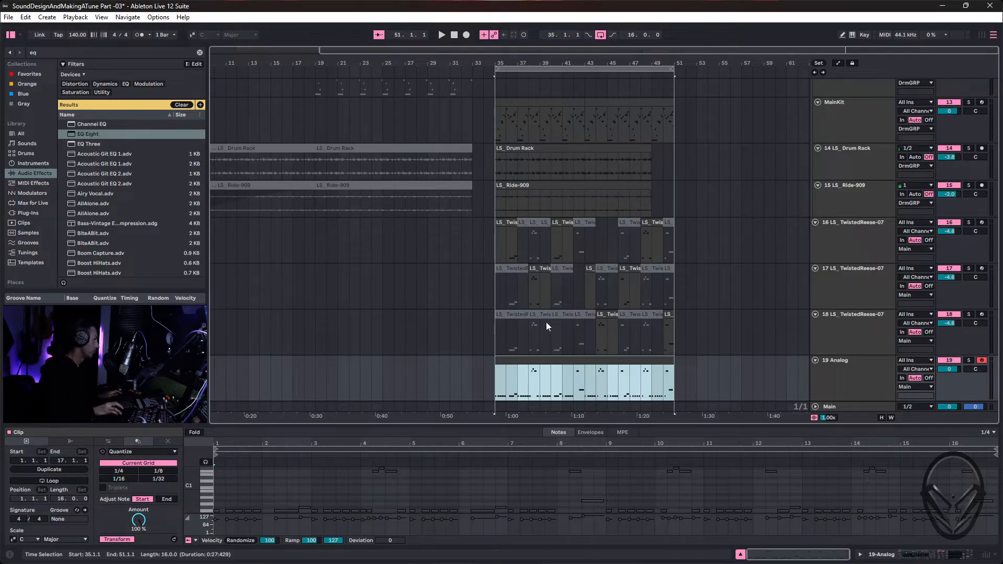
key(space)
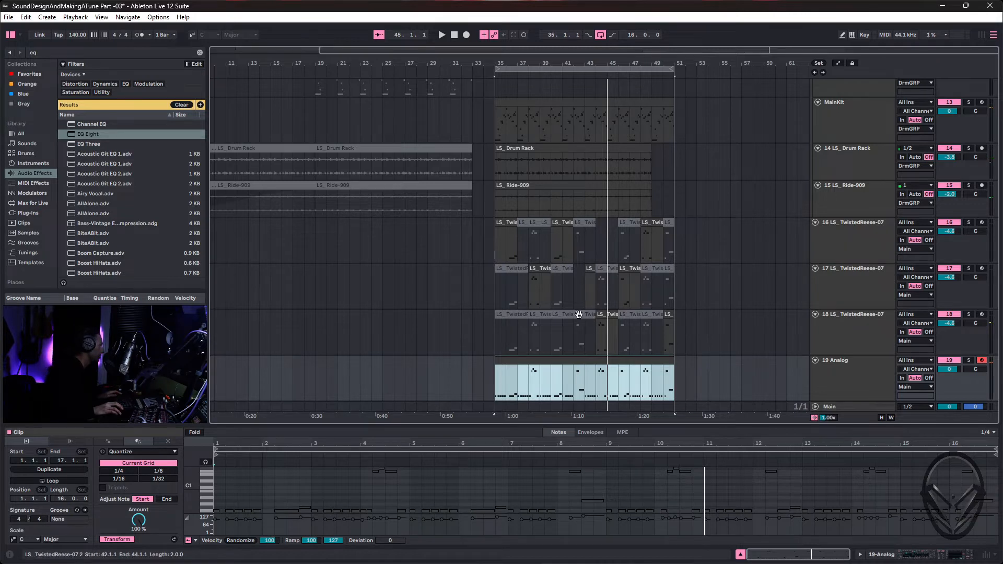
Fill the gap at bar 42 on track 17 with a copy of track 18's bar 50 clip, and audition from there and from bar 35.
click(577, 276)
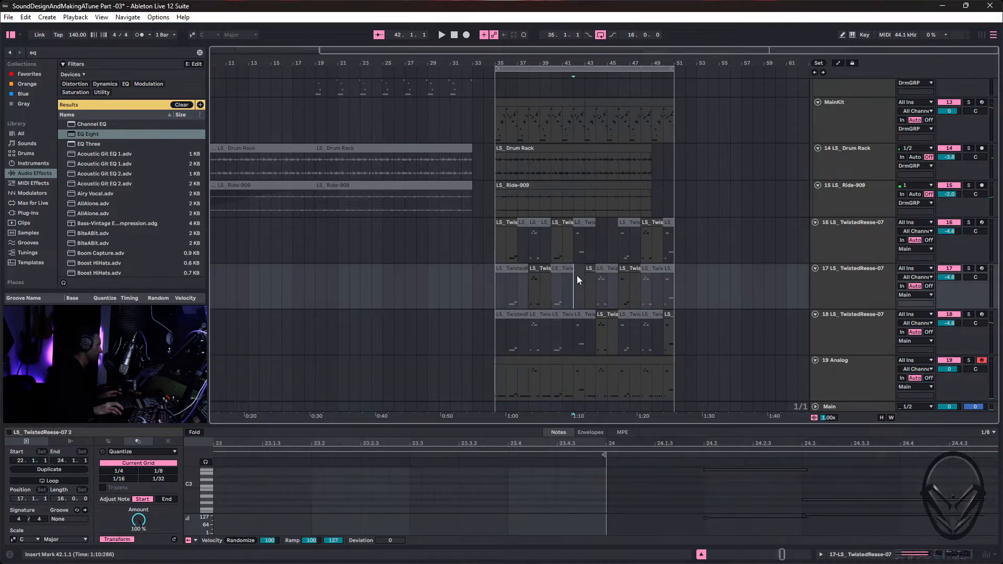
click(669, 314)
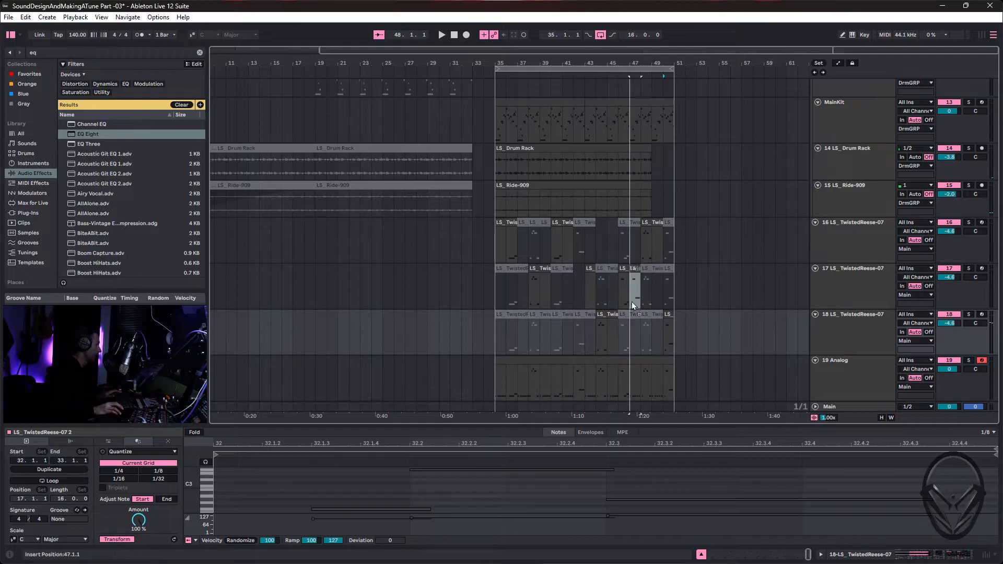
click(579, 279)
key(space)
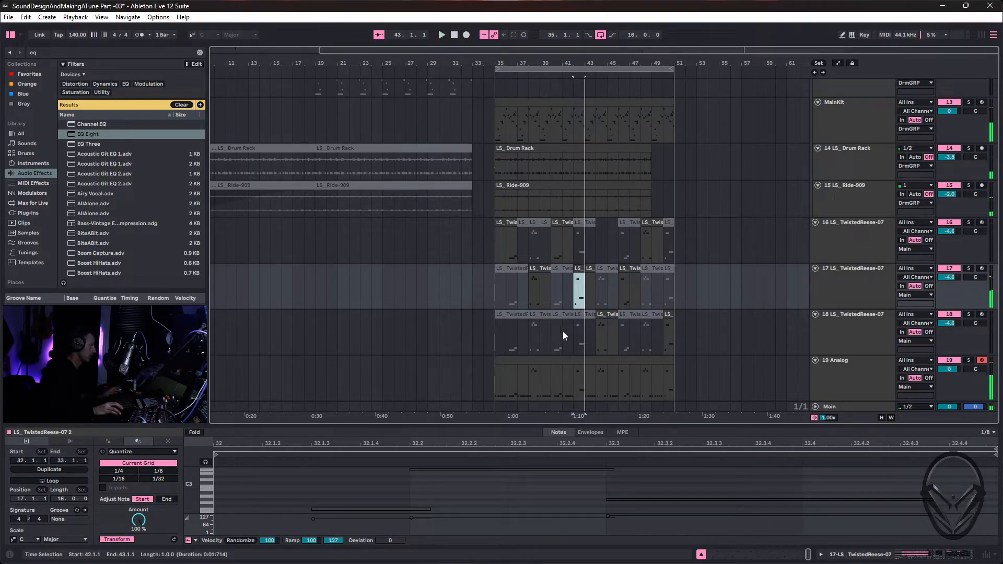
click(494, 293)
key(space)
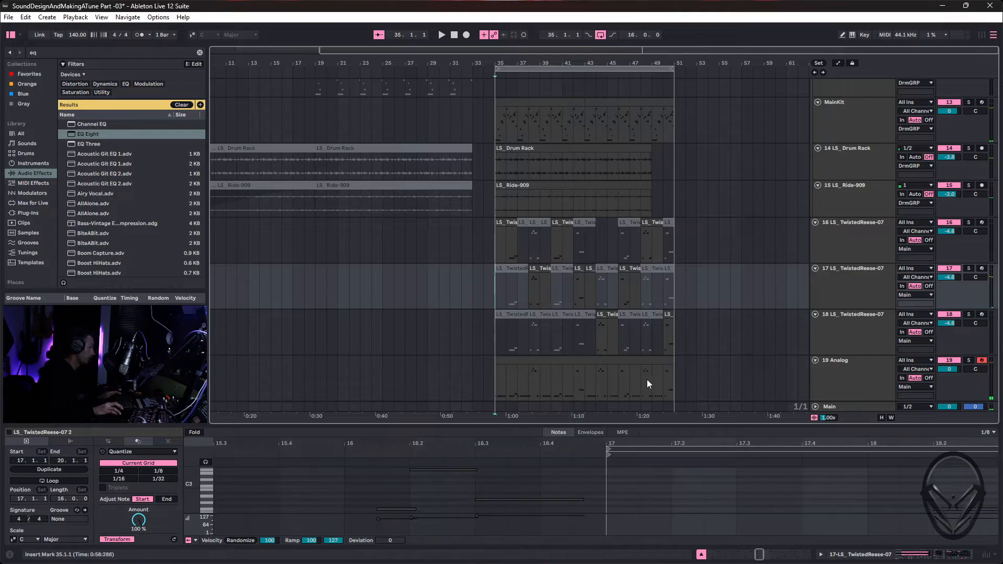
Balance the mix during playback by setting the Analog track's volume to -3.5 dB and MainMidBass's to -3.4 dB.
key(space)
key(Tab)
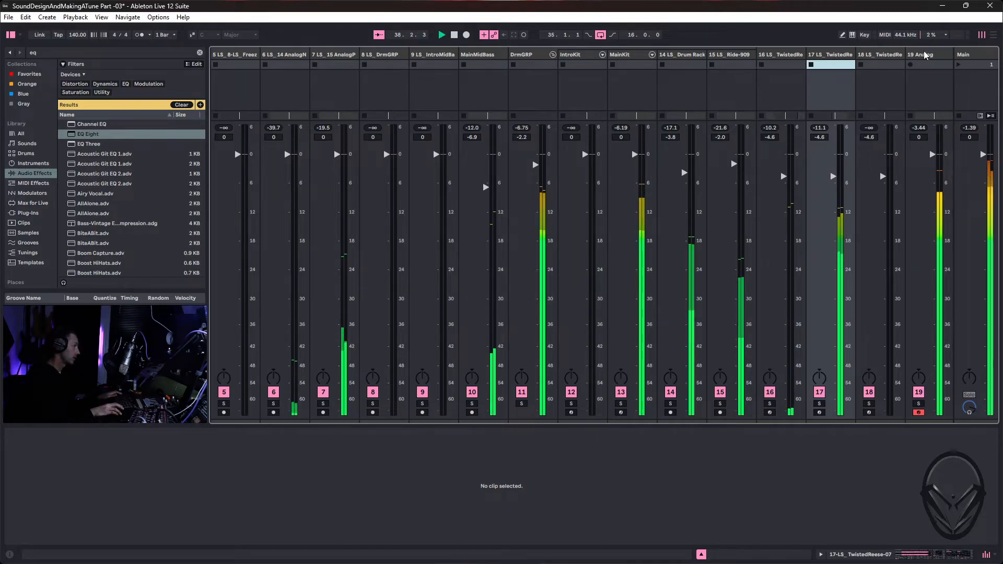
drag(919, 136, 932, 170)
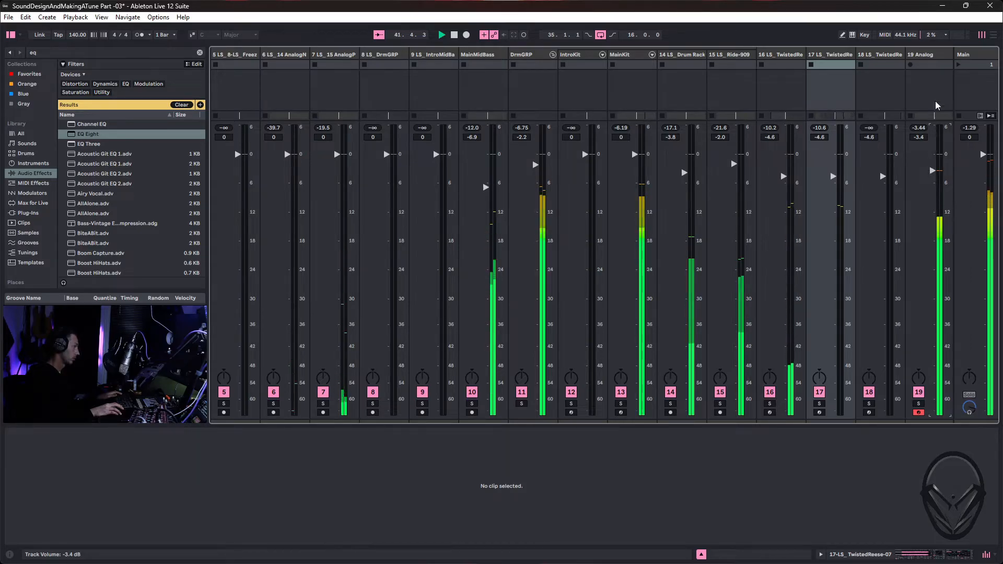
click(917, 65)
drag(710, 477, 711, 501)
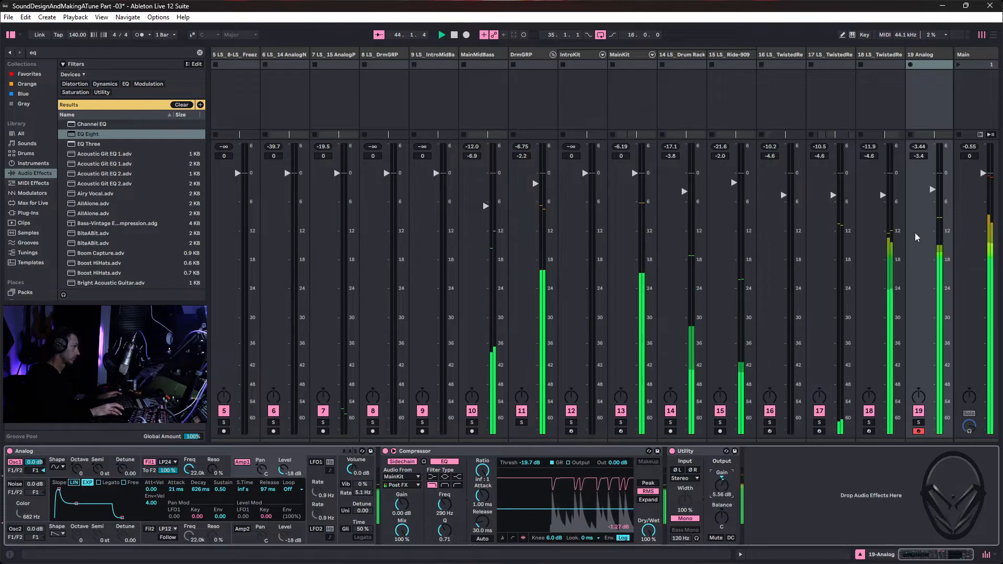
drag(932, 189, 932, 189)
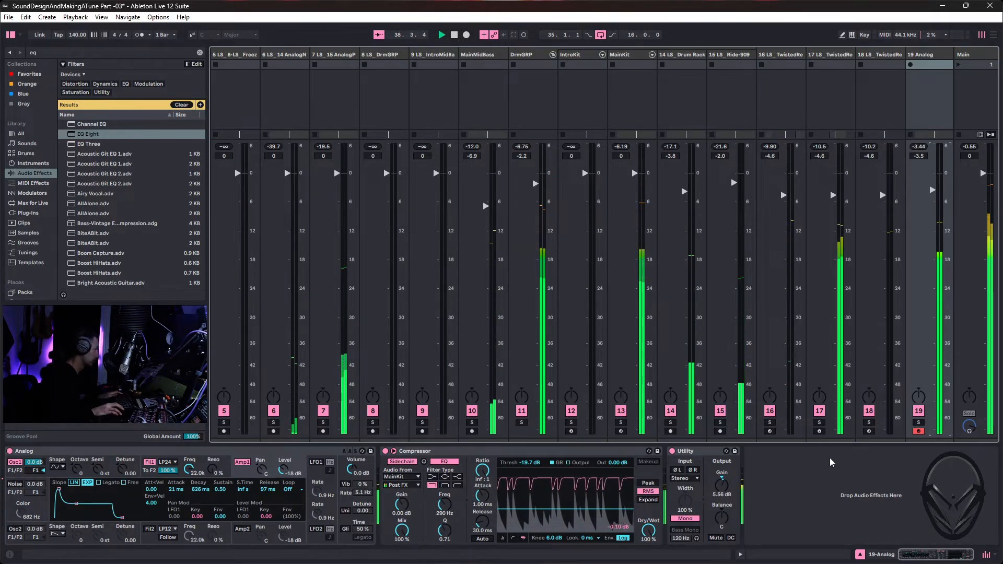
drag(485, 206, 486, 189)
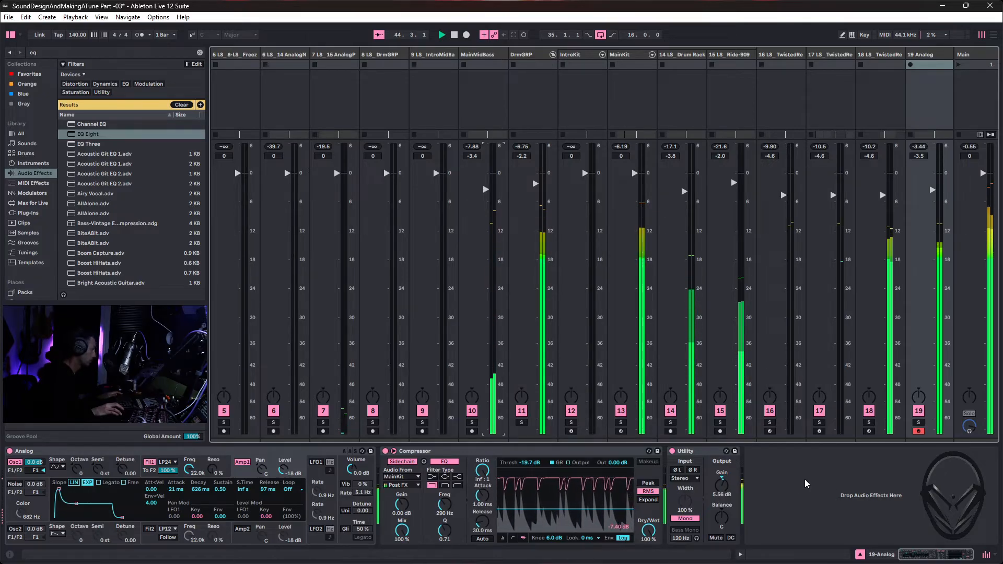
key(space)
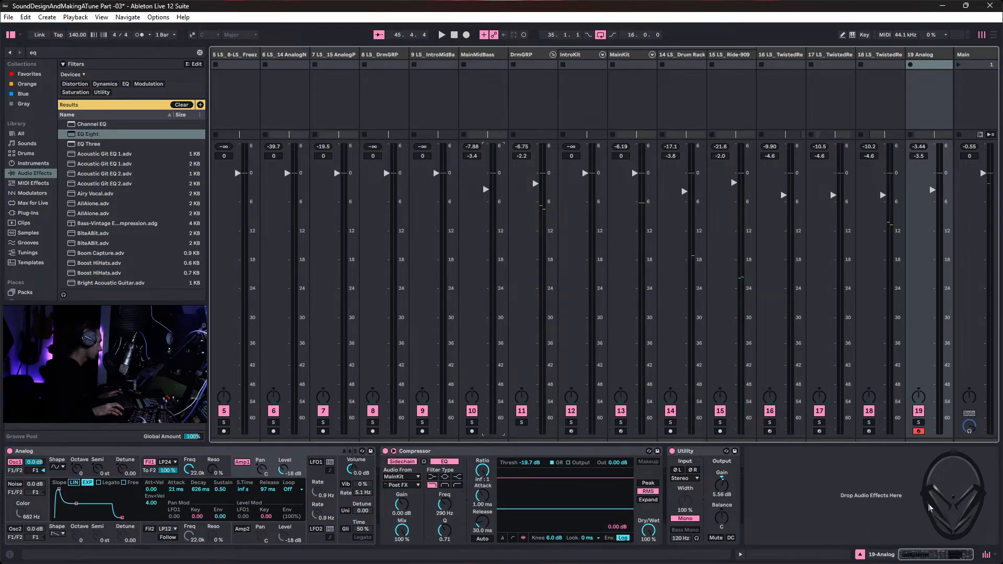
Play the arrangement from bar 1 and save the project.
key(Tab)
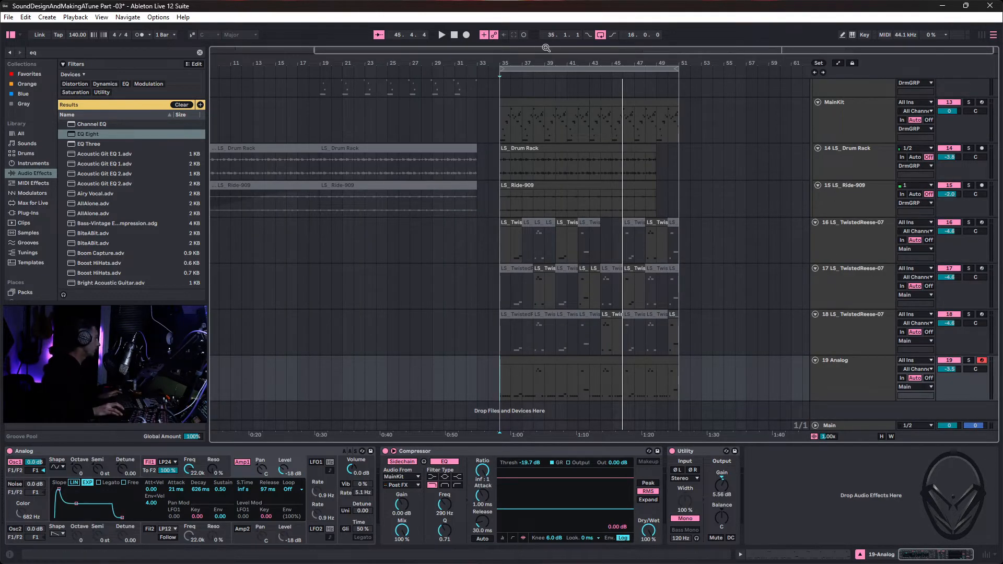
click(453, 35)
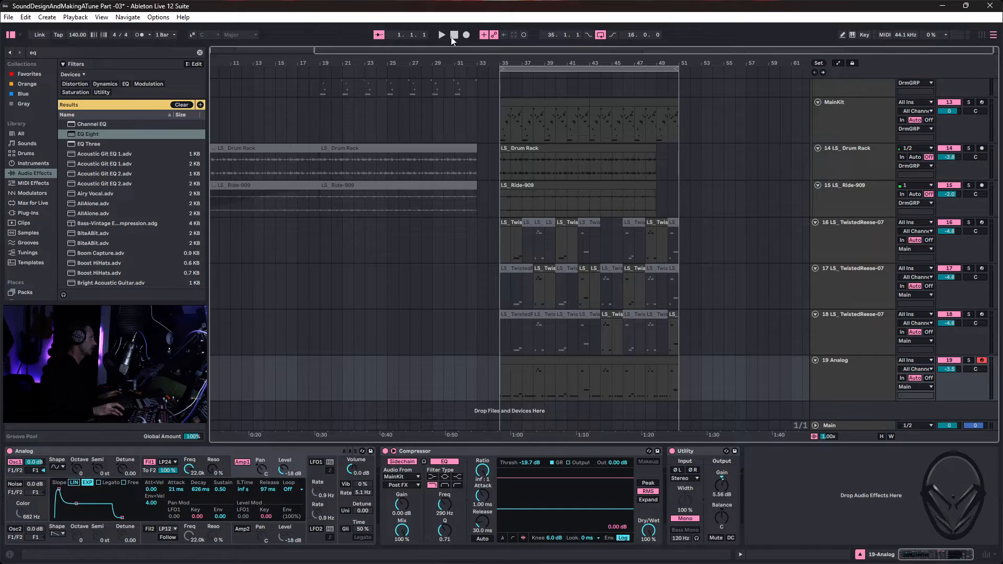
click(442, 34)
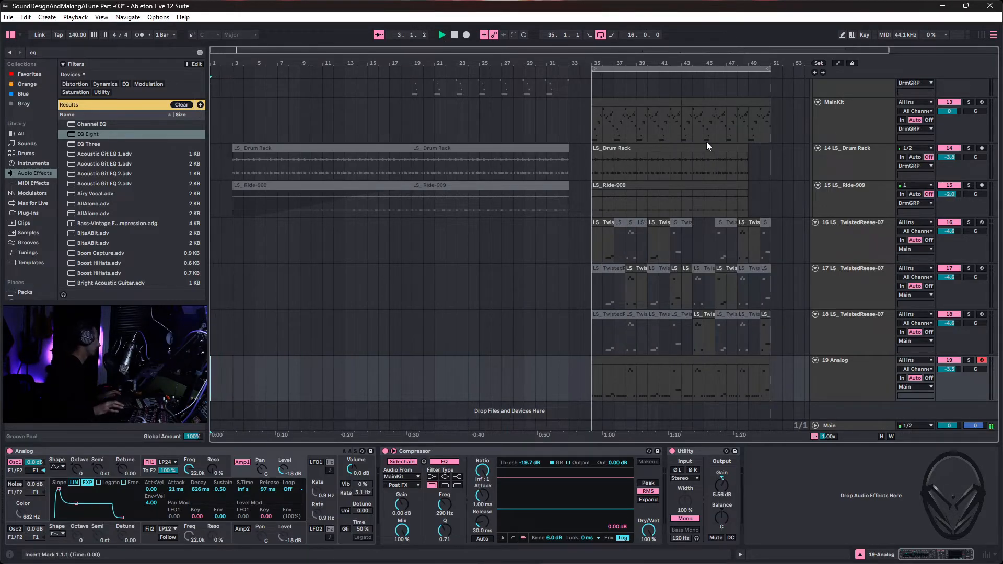
key(ctrl+s)
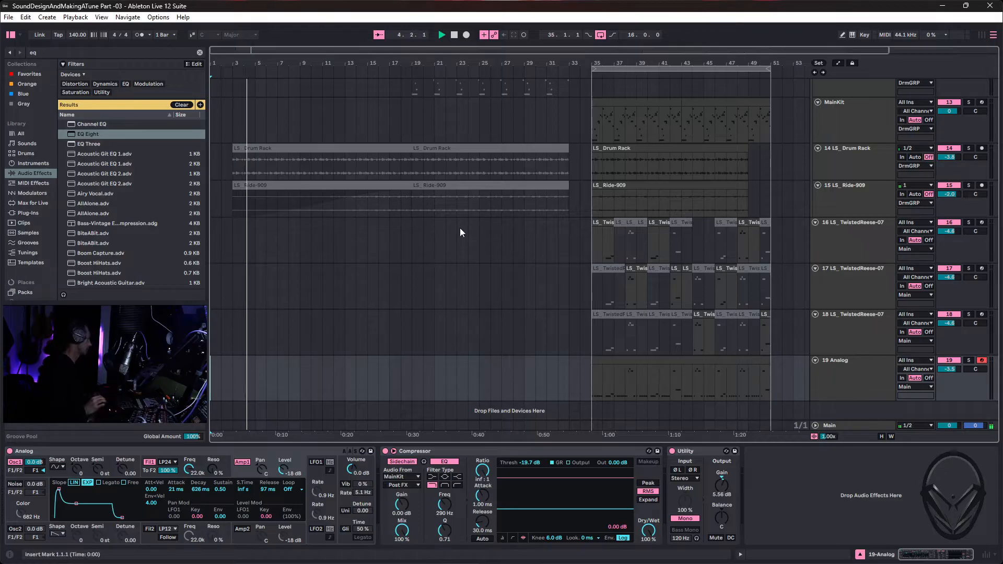
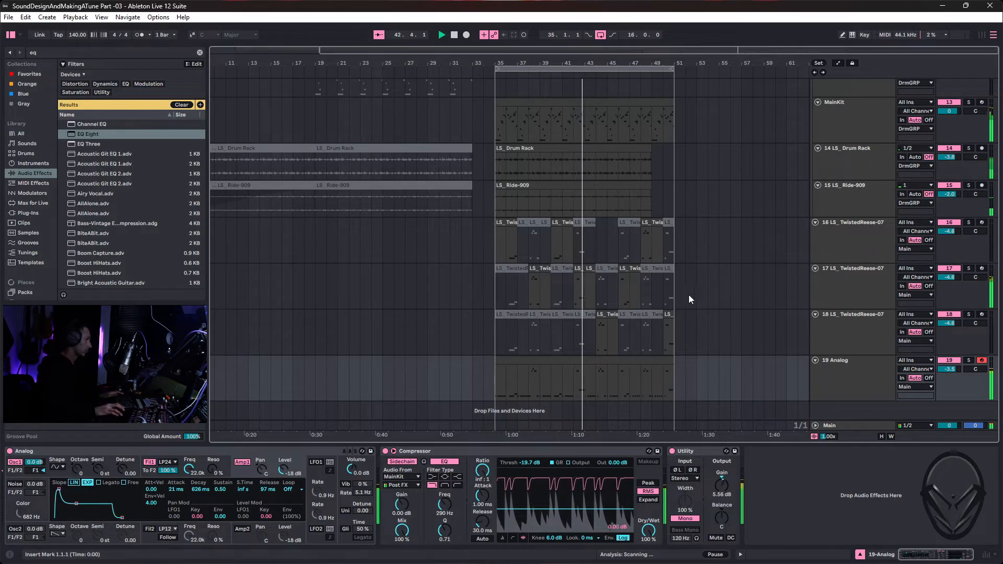
Move the LS_Ride-909 and LS_Drum Rack clips from bar 35 so that both start at bar 51.
click(583, 185)
key(space)
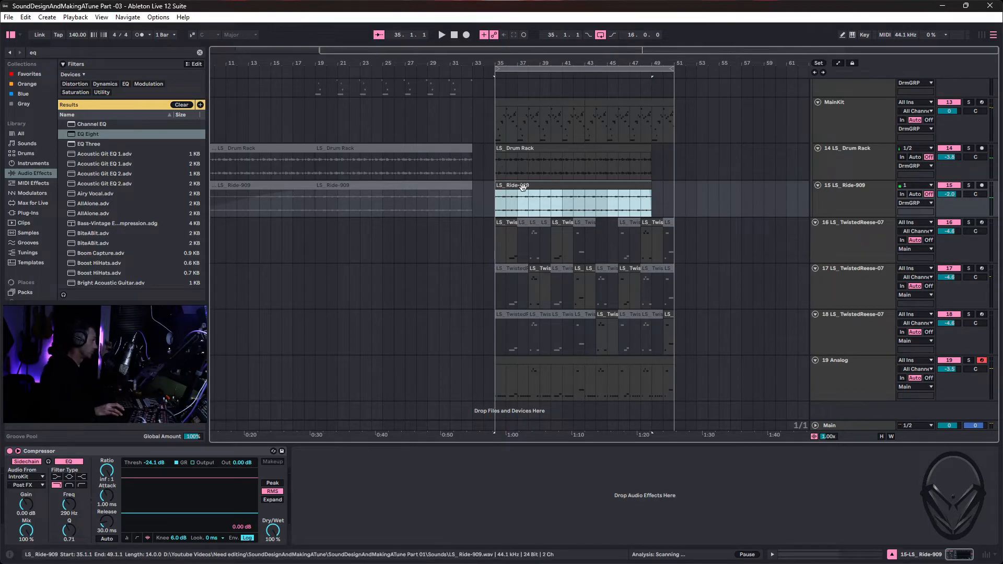
drag(517, 187, 695, 195)
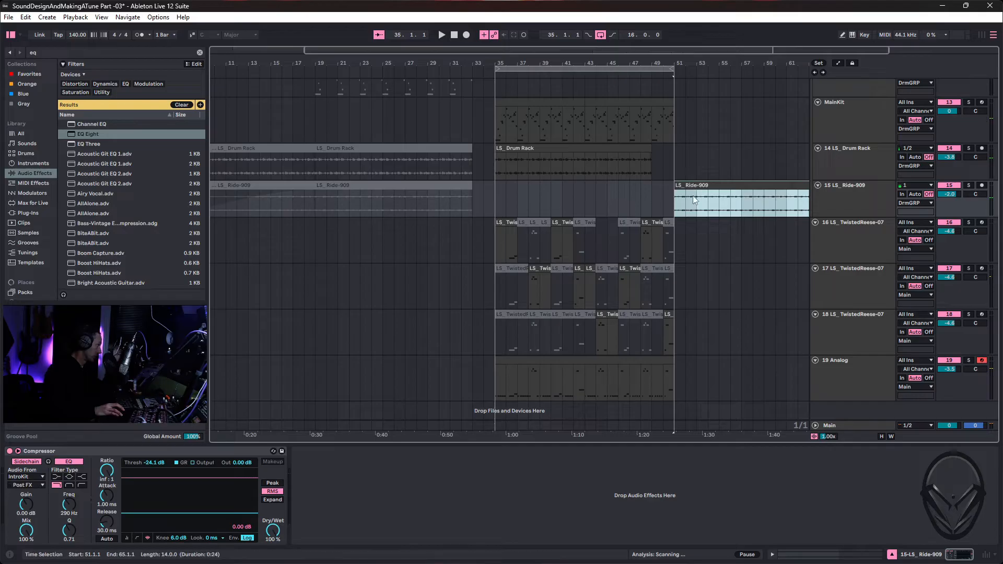
drag(502, 147, 684, 153)
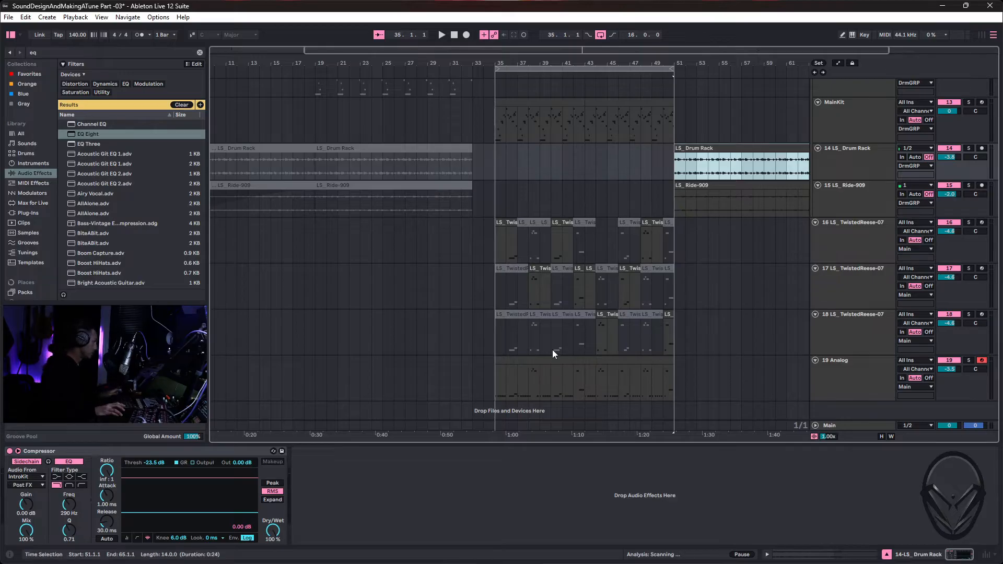
Open the bar 35 MainKit clip and shorten its Slice 1 notes at bars 3, 5 and 7 to two sixteenths.
scroll(548, 343, up, 2)
scroll(544, 338, up, 2)
click(532, 197)
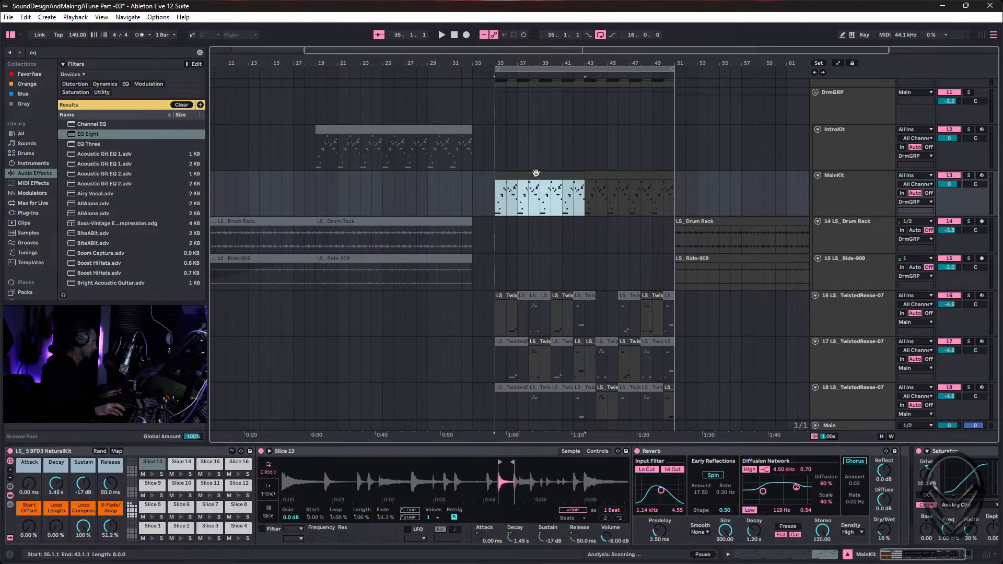
double_click(538, 172)
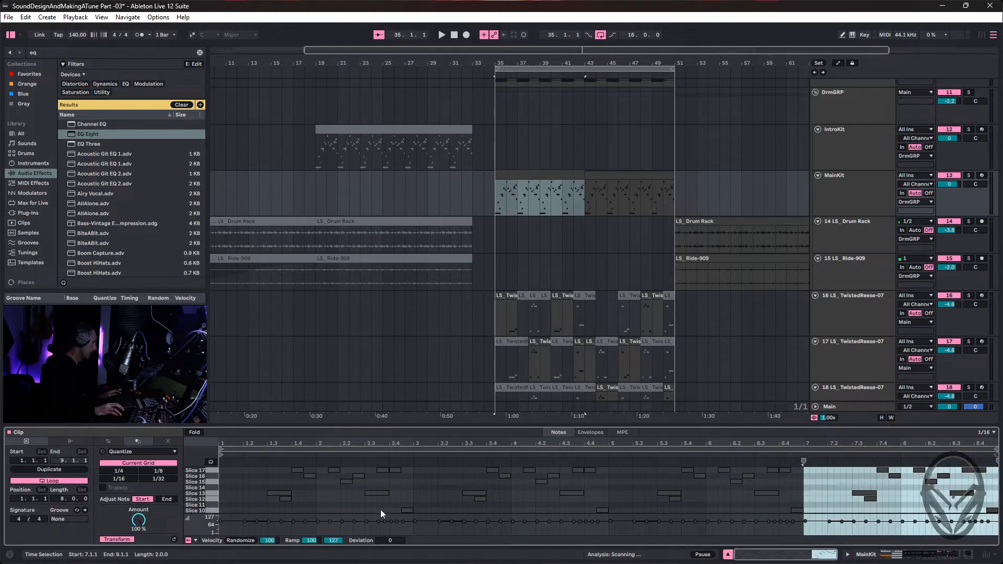
scroll(429, 503, down, 5)
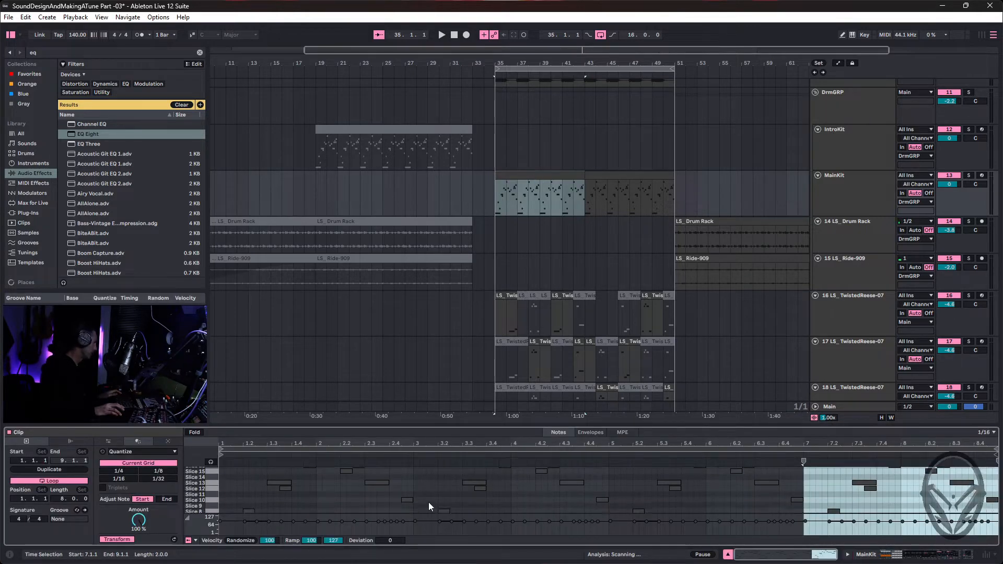
click(431, 509)
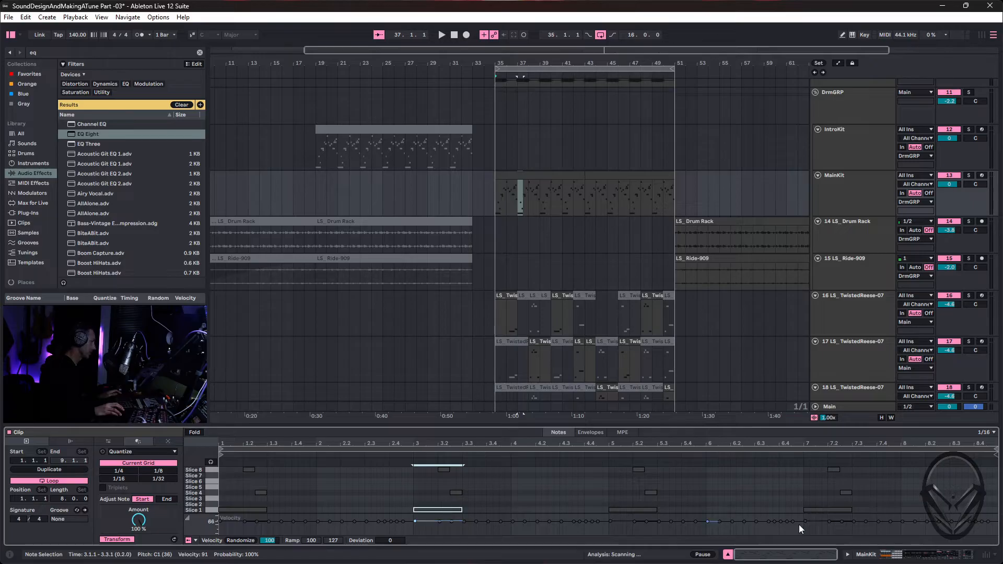
drag(596, 508, 893, 505)
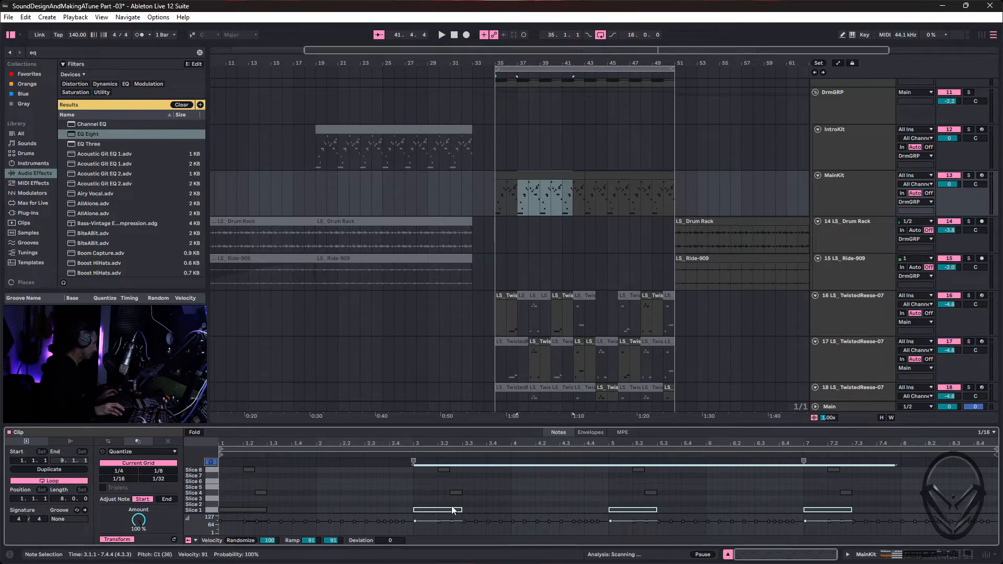
click(426, 507)
drag(428, 505, 817, 523)
key(shift+Left)
key(shift+Left)
key(shift+Left)
key(shift+Left)
key(shift+Left)
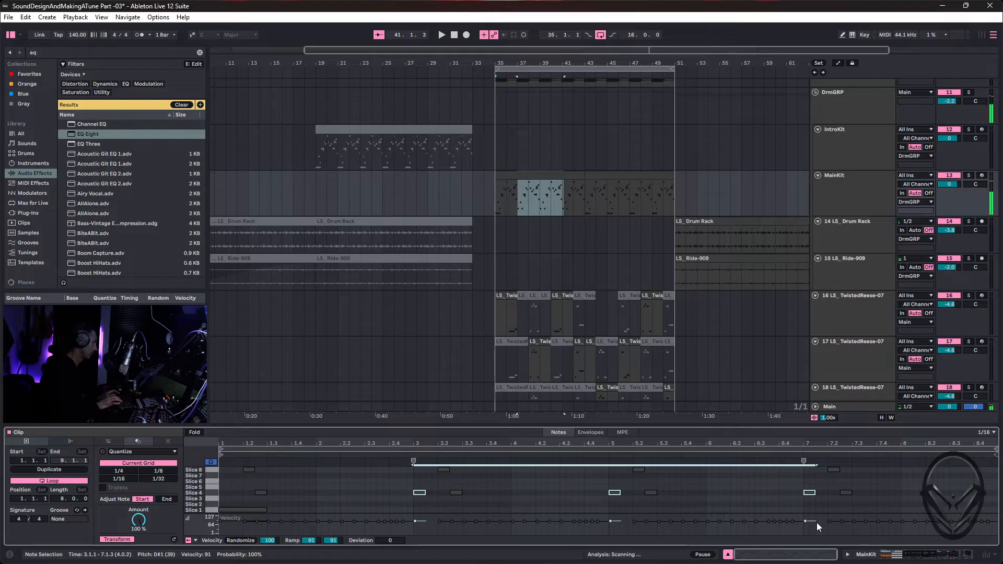
Move the shortened notes at bars 3, 5 and 7 up to Slice 16 (D#2) and audition the clip.
key(Up)
key(Up)
key(Up)
key(Up)
key(Up)
key(Up)
key(Up)
key(Up)
key(Up)
key(Up)
key(Up)
key(Up)
key(space)
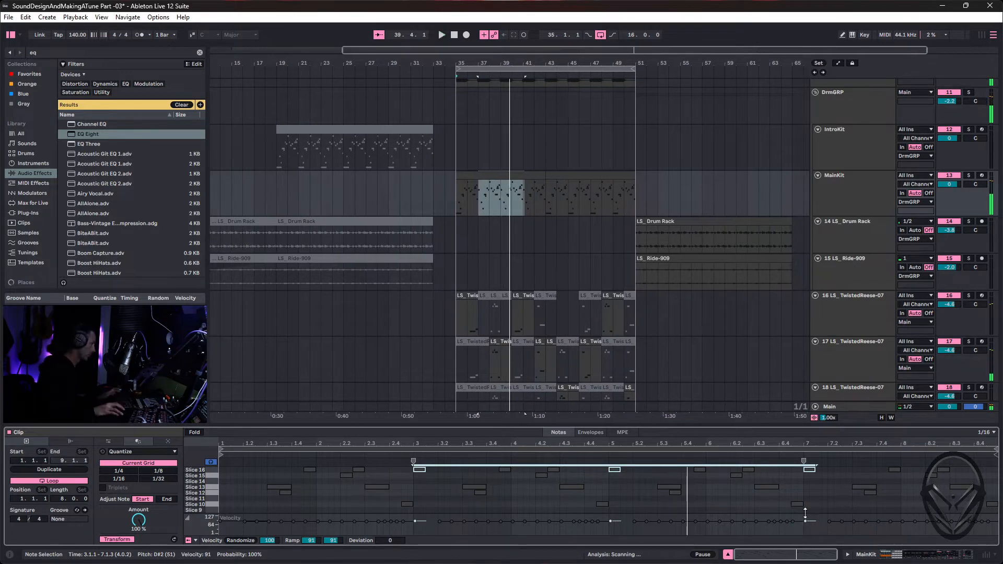
Lower the MainKit clip's bar 5 note to Slice 12, audition it, and duplicate the edited clip over bars 43 to 51.
click(613, 469)
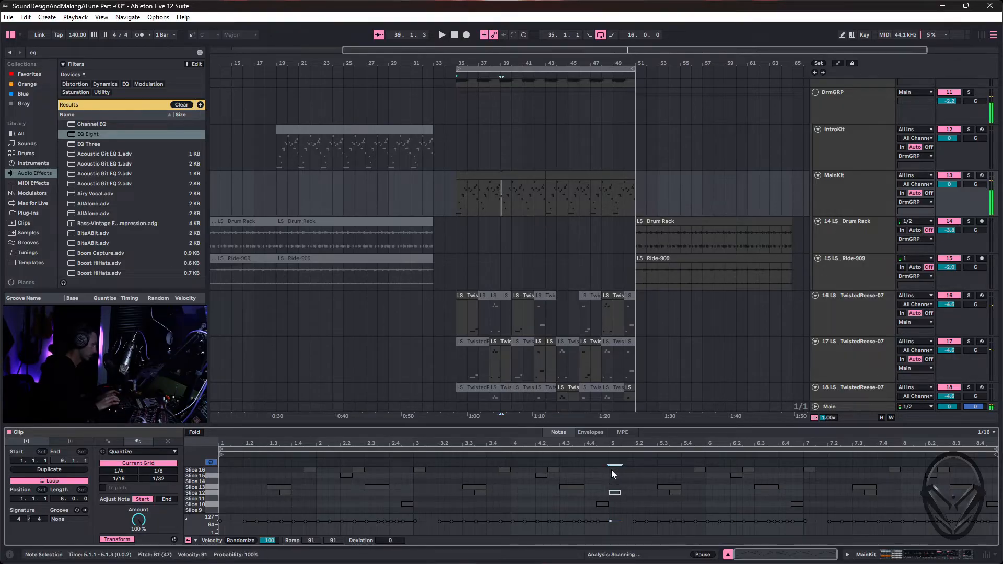
key(space)
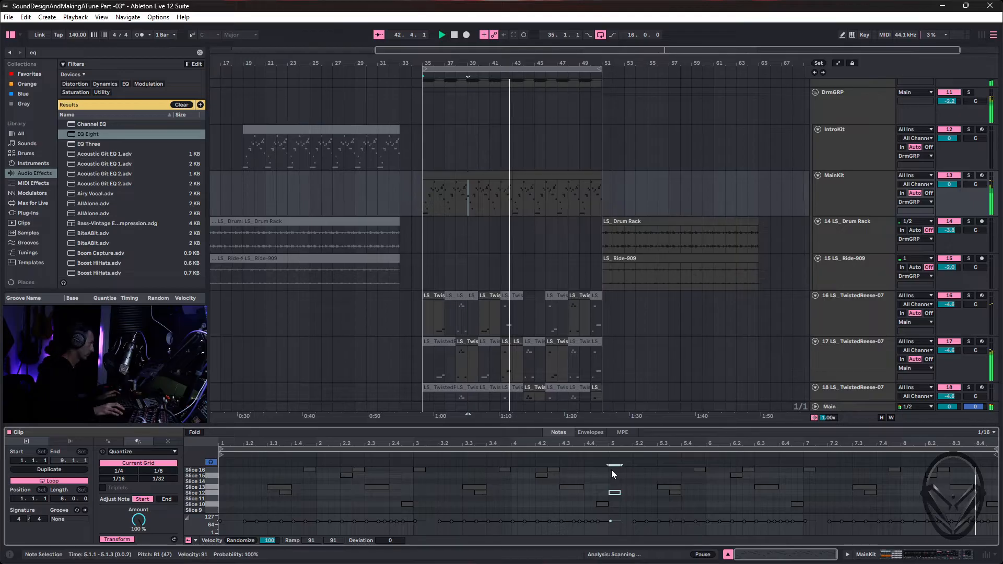
key(space)
click(455, 178)
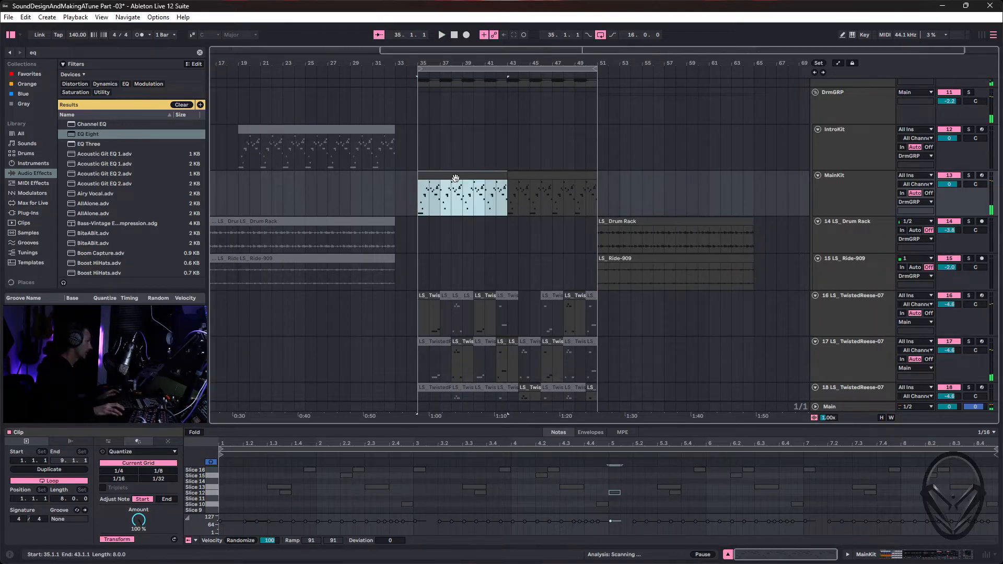
key(ctrl+d)
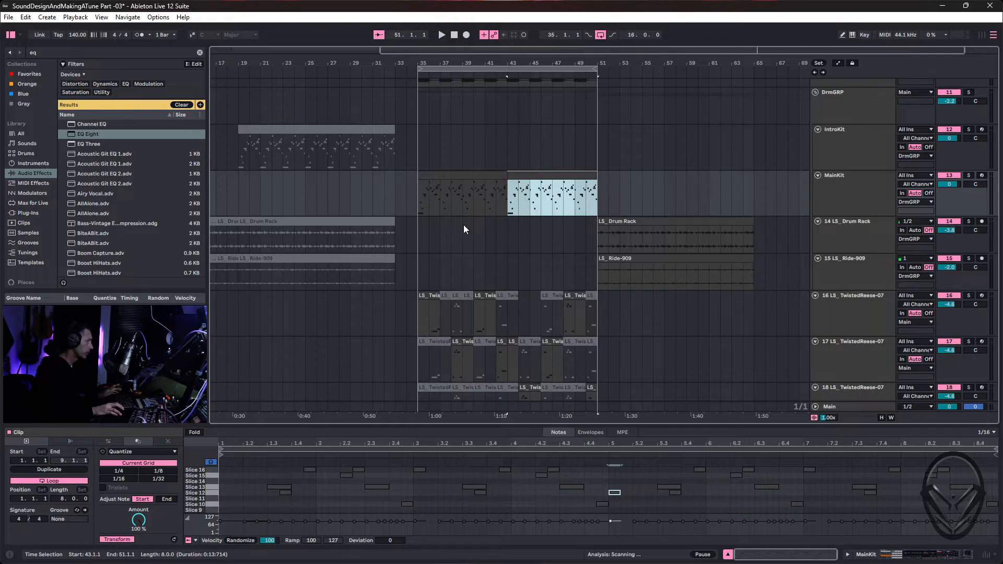
Search the Drums library's Cymbal category for 909 and audition the first Crash 909.aif sample.
click(29, 153)
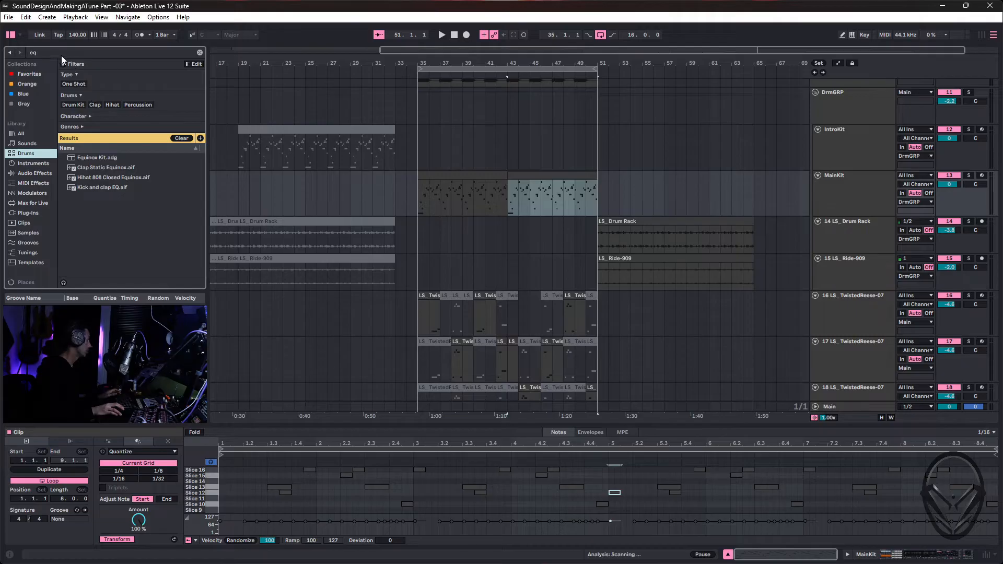
click(199, 53)
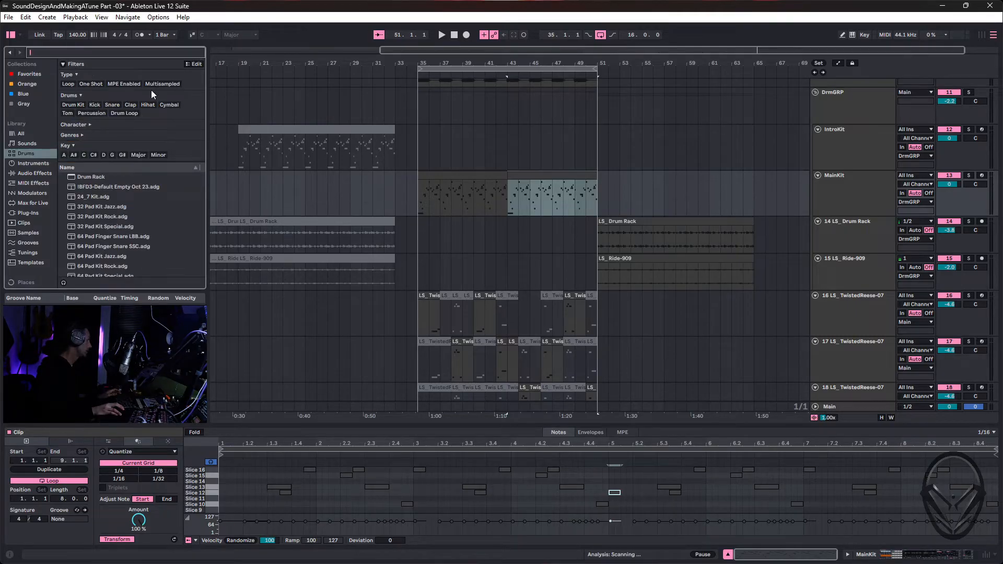
click(168, 105)
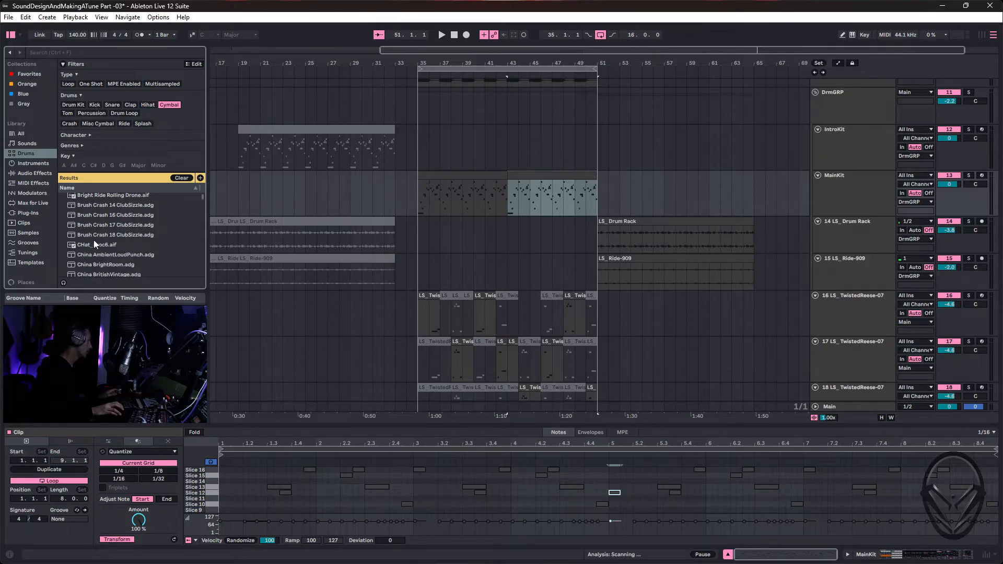
click(76, 50)
text(909)
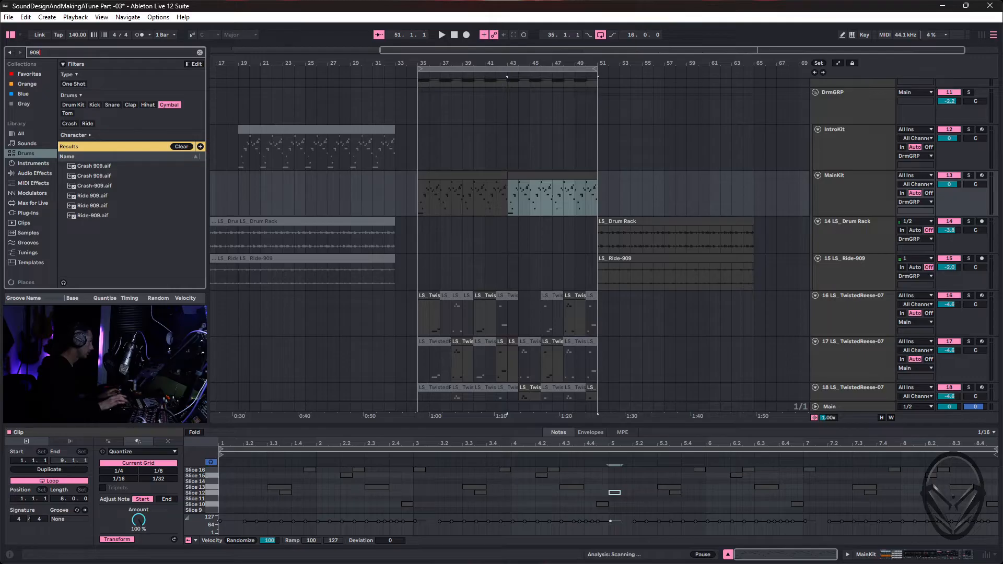
click(84, 166)
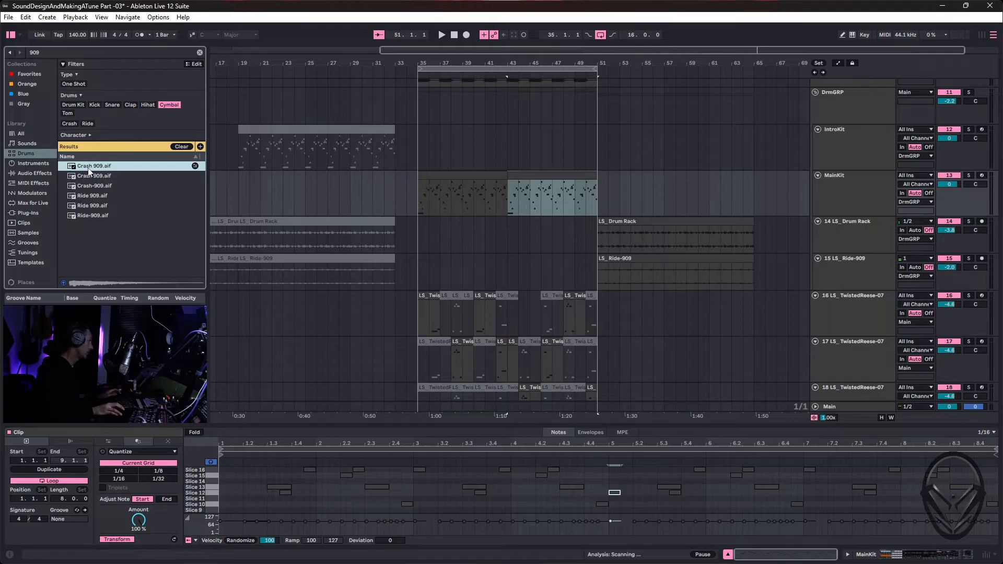
Place Crash 909.aif at bar 3 on a new track below Analog, and audition it at a track volume of -11.5 dB.
scroll(781, 169, left, 5)
scroll(781, 168, down, 1)
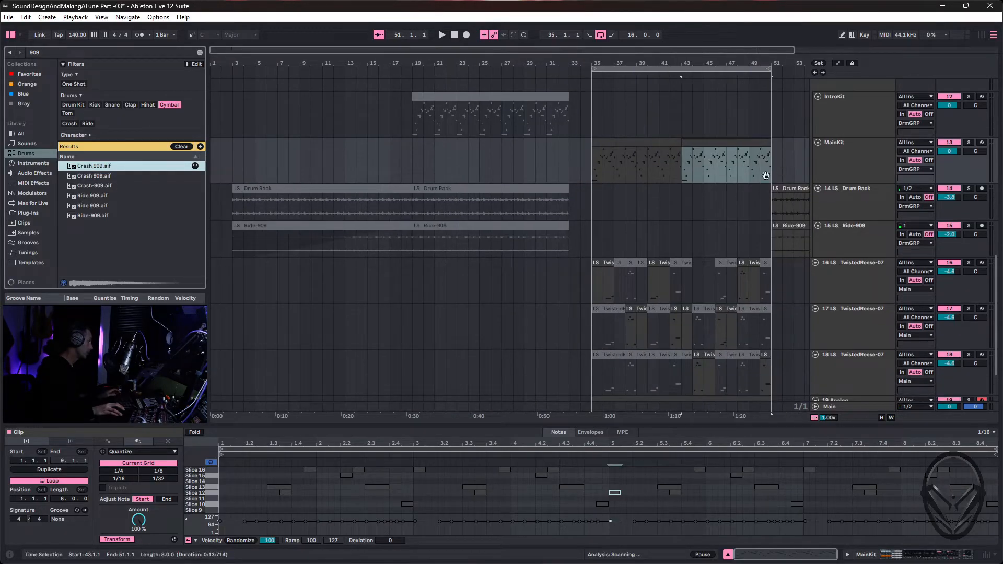
scroll(302, 221, down, 3)
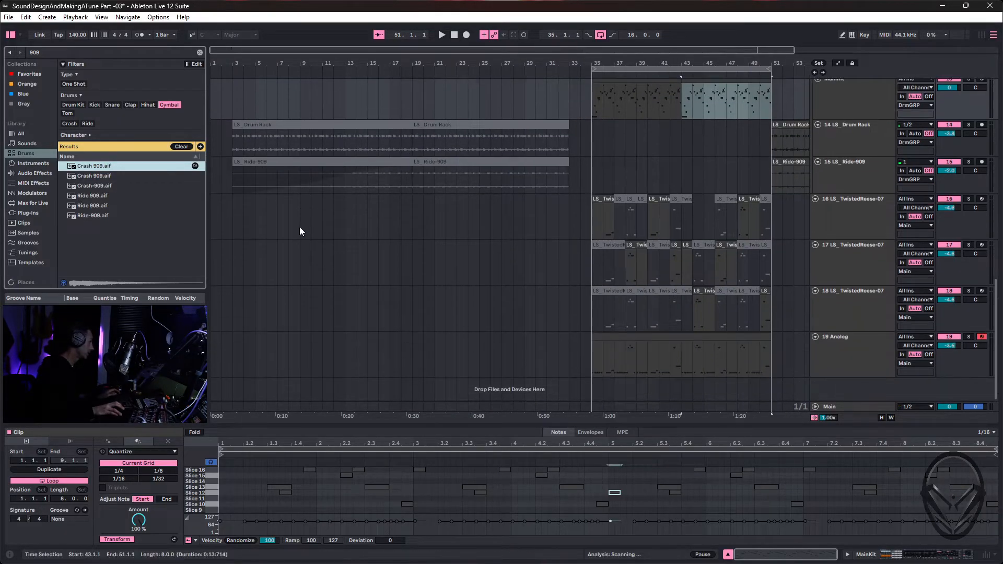
mouse_move(82, 166)
mouse_down()
mouse_move(243, 378)
mouse_move(230, 390)
mouse_up()
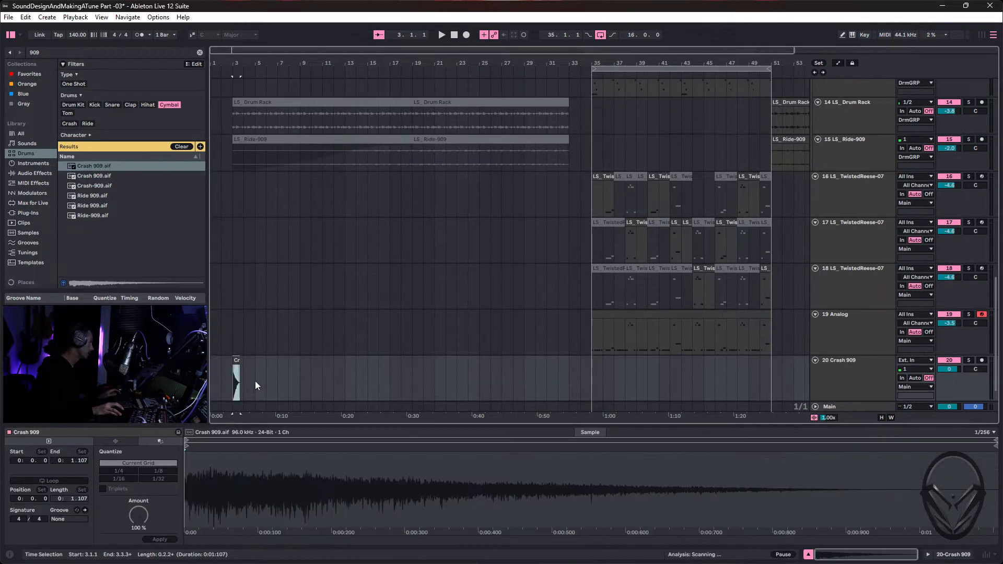
key(Tab)
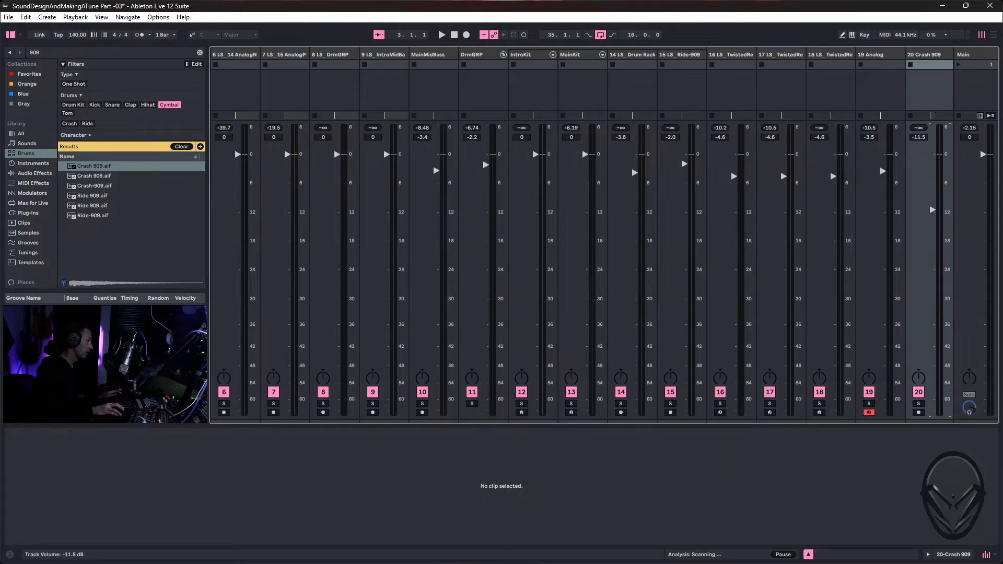
key(space)
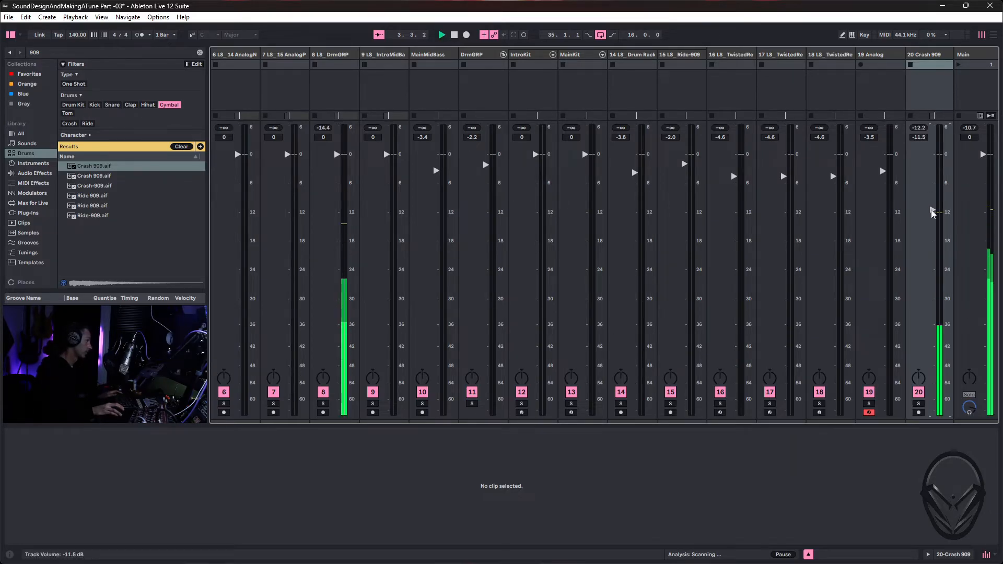
Stop the audition and copy the bar 3 Crash 909 clip to bars 19 and 35 in the arrangement.
key(space)
key(Tab)
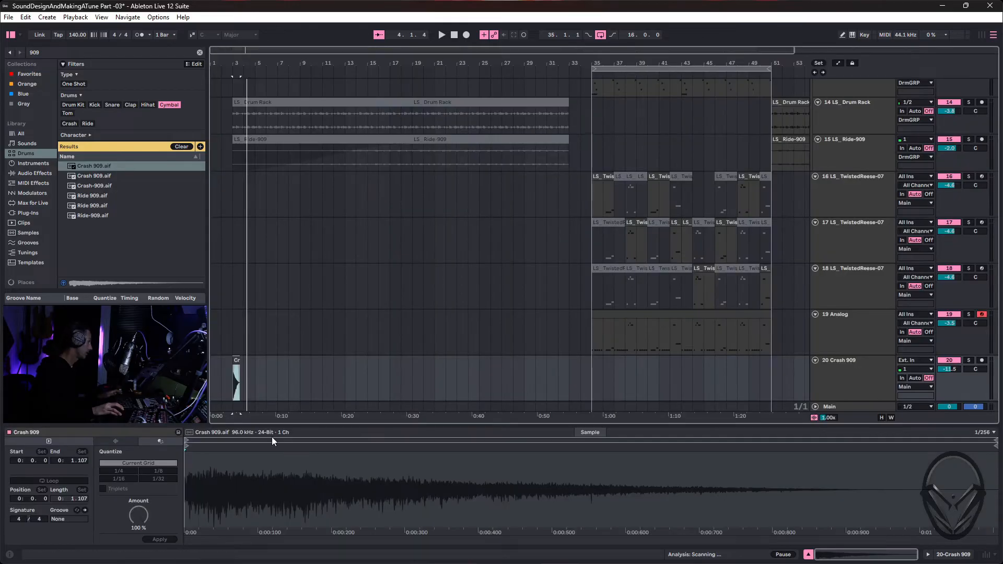
drag(239, 371, 415, 368)
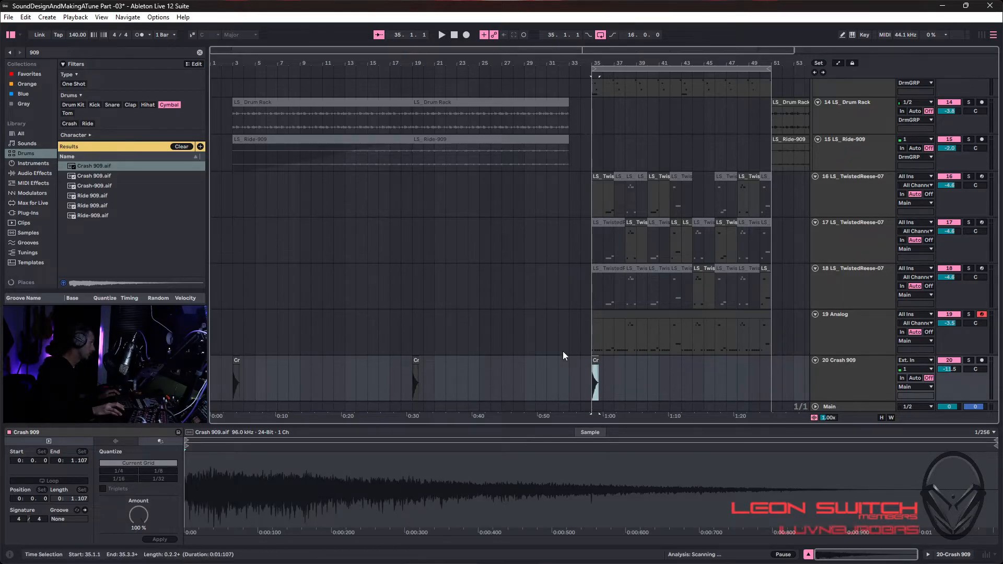
Copy the bar 35 Crash 909 clip to bar 31 and open the copy's warp, gain and reverse settings.
scroll(559, 350, up, 2)
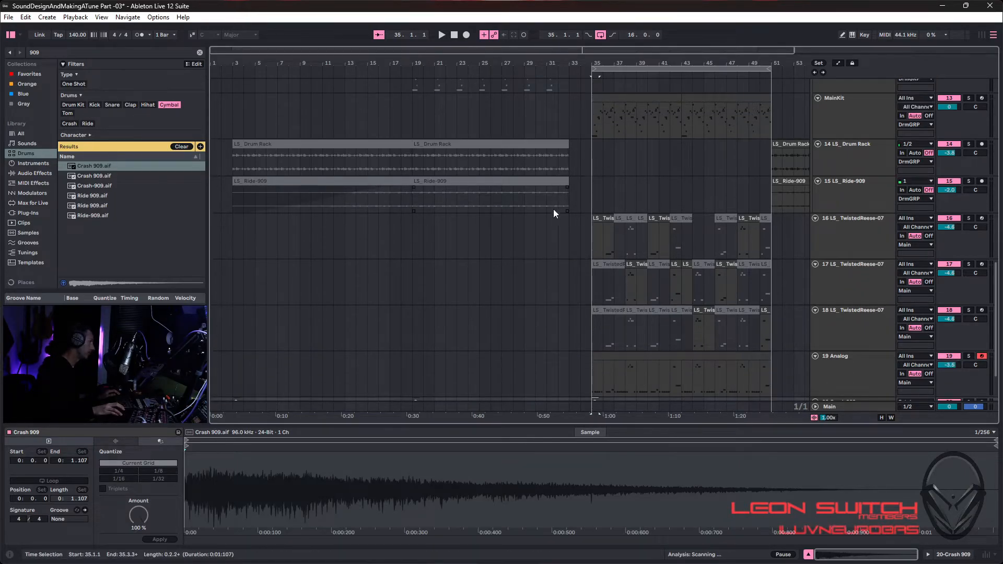
scroll(572, 334, down, 3)
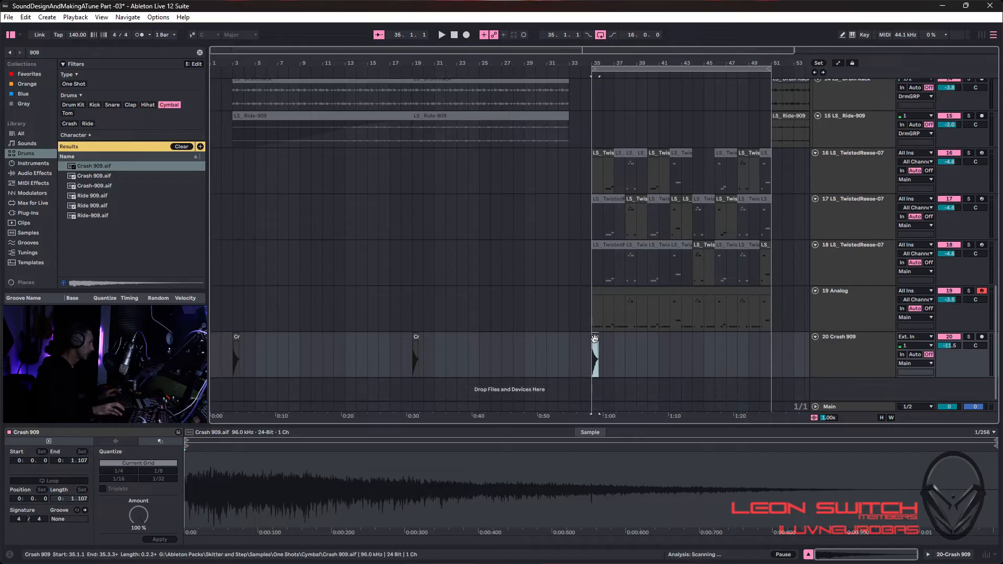
drag(593, 339, 549, 337)
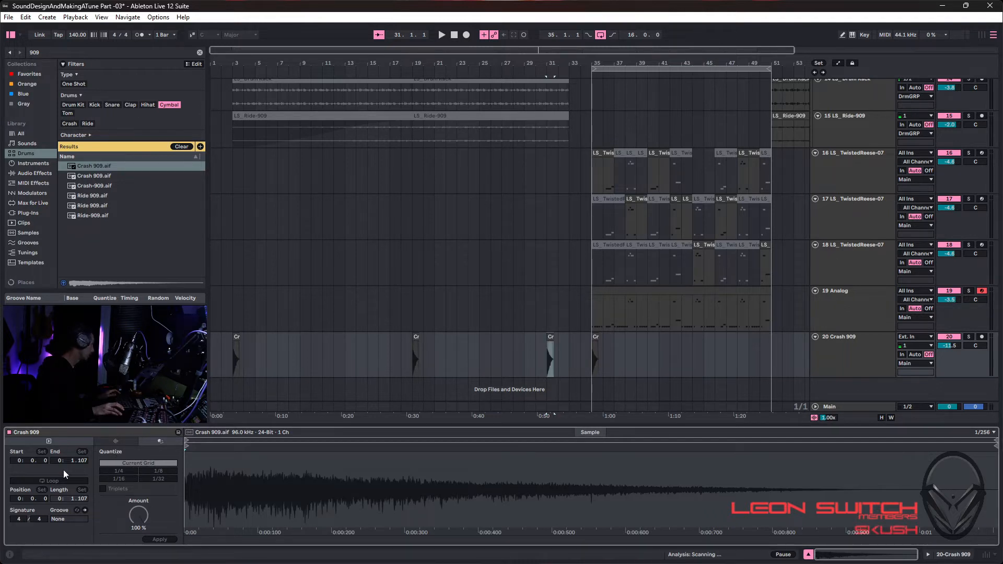
click(116, 441)
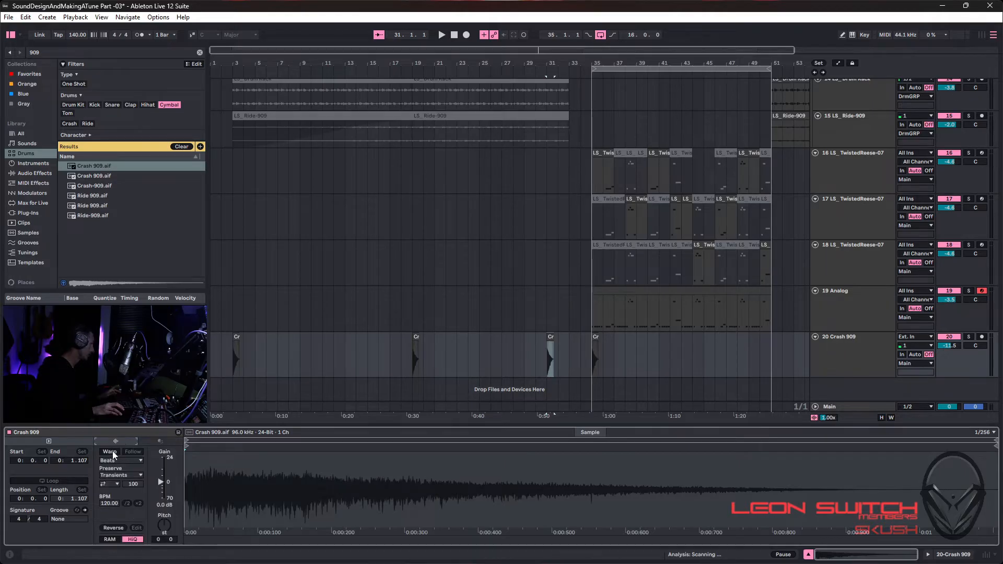
Enable warping on the crash clip at bar 31, using Complex mode with its BPM doubled to 280.
click(110, 452)
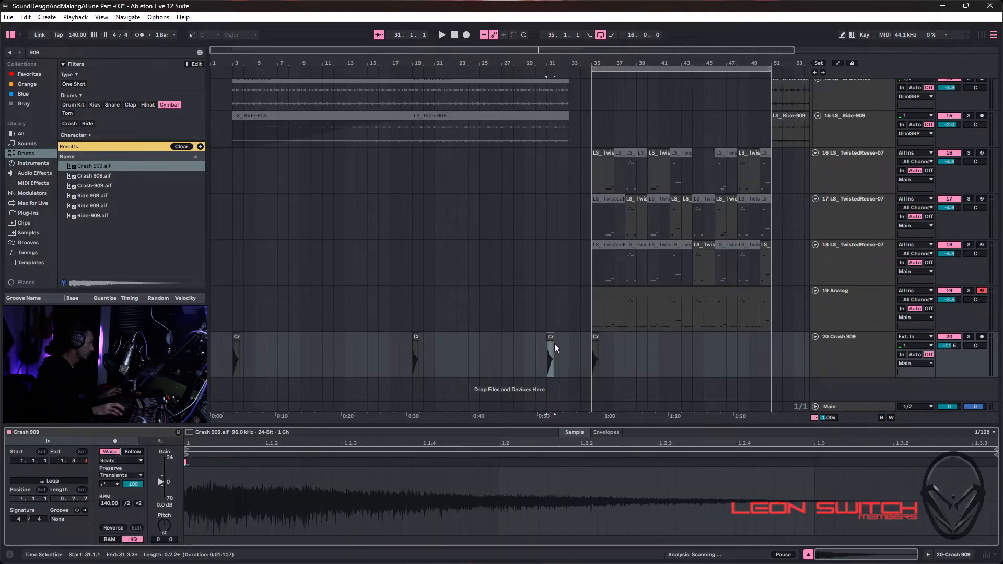
click(125, 459)
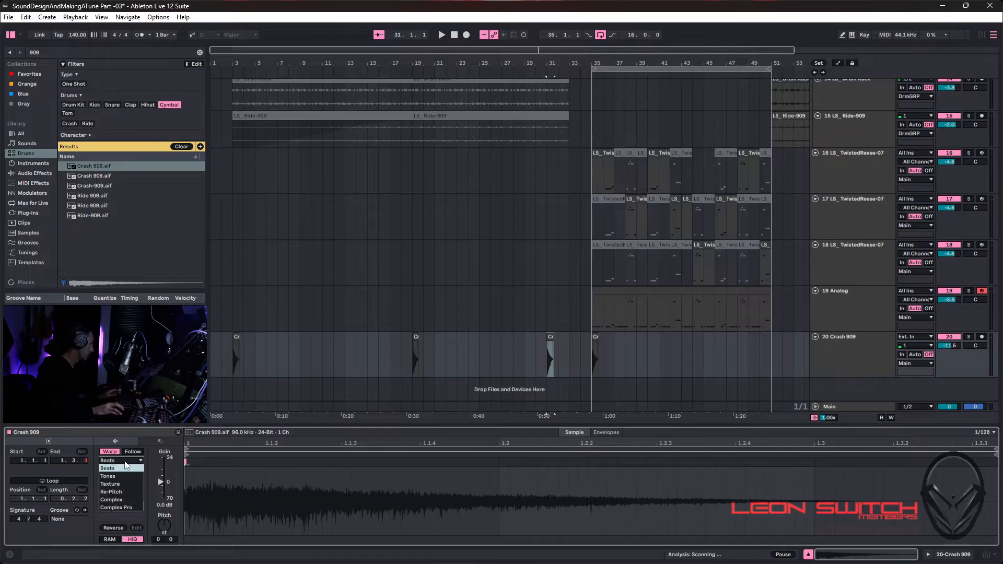
click(117, 500)
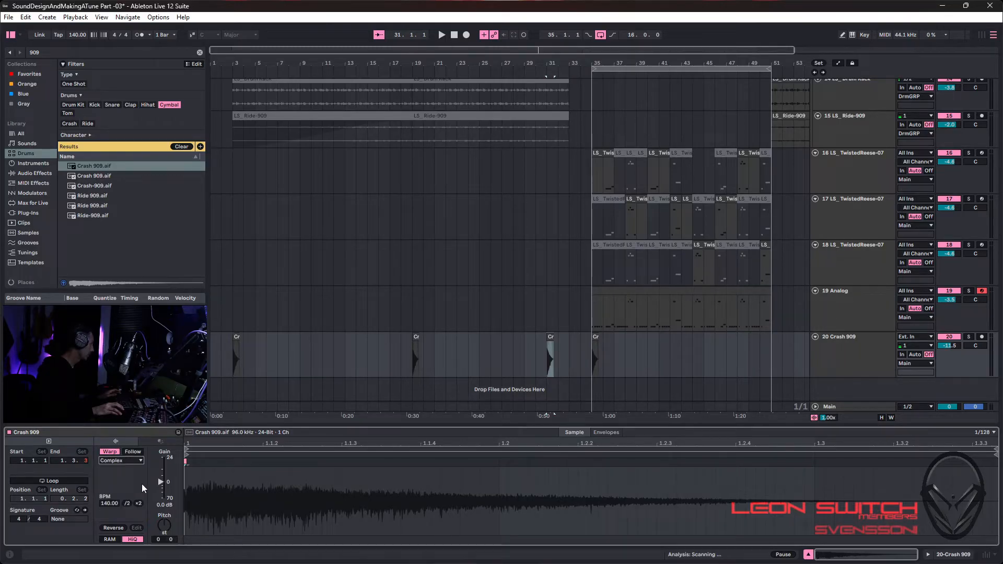
click(138, 503)
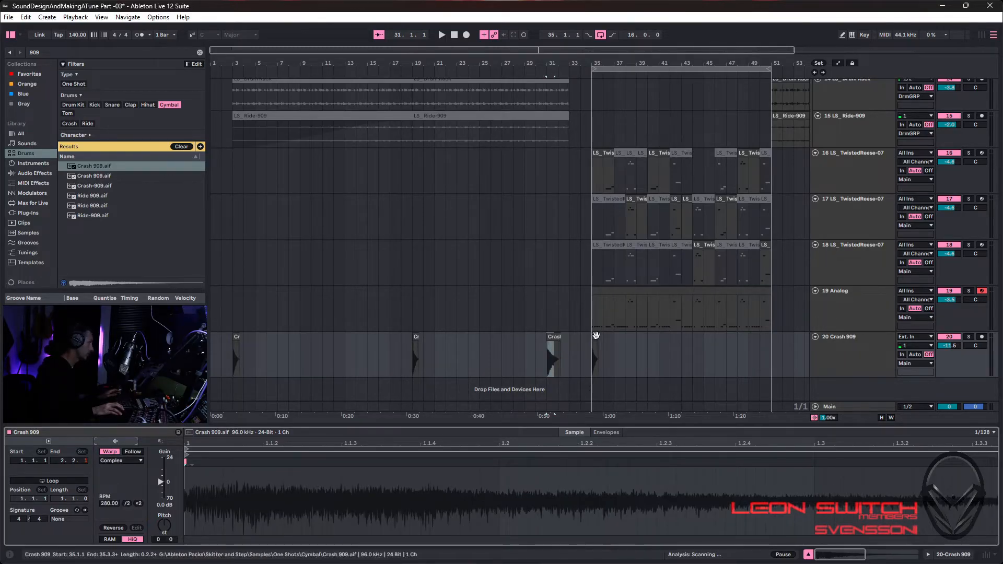
Reverse the crash clip and move it so that it ends at bar 33.
click(556, 338)
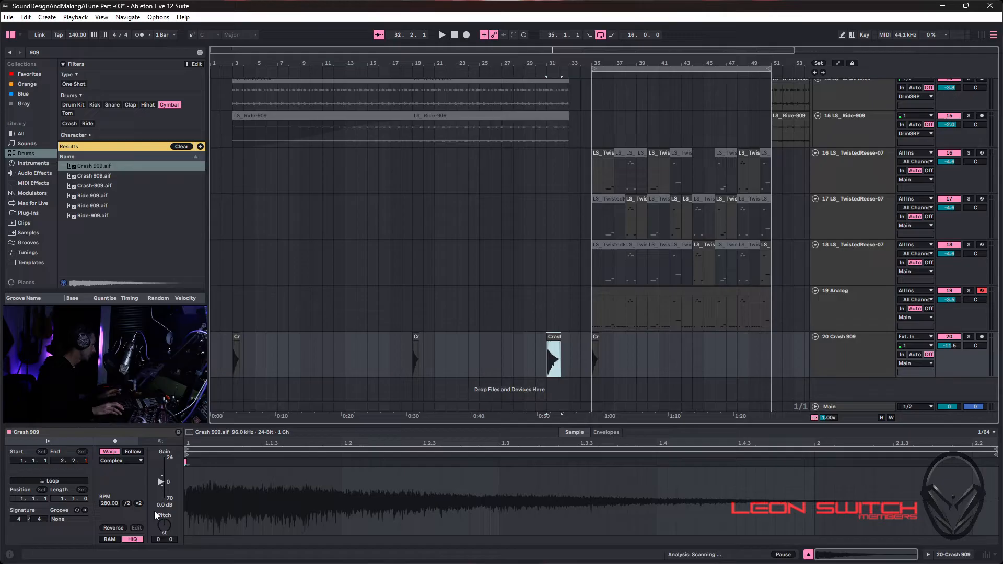
click(113, 527)
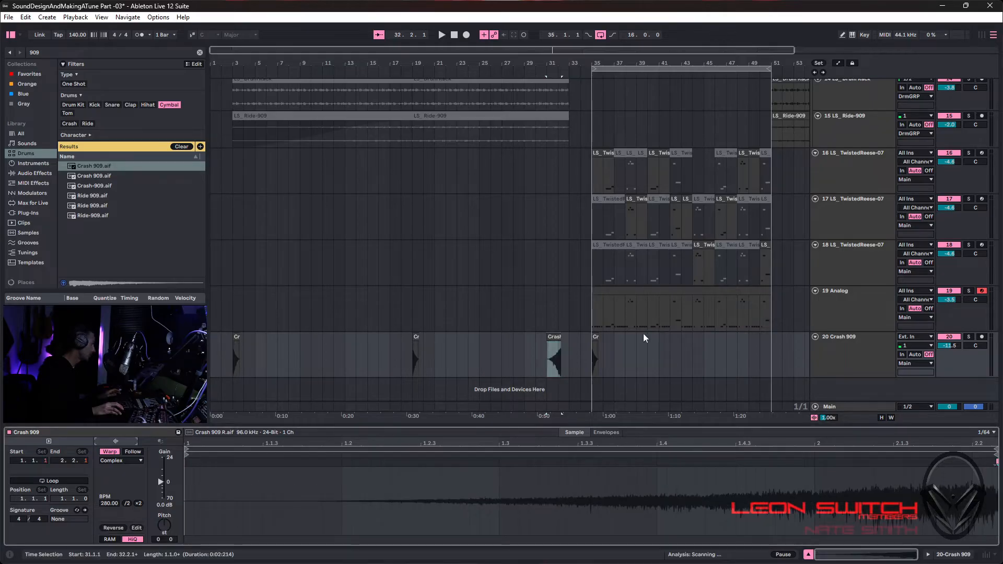
click(553, 339)
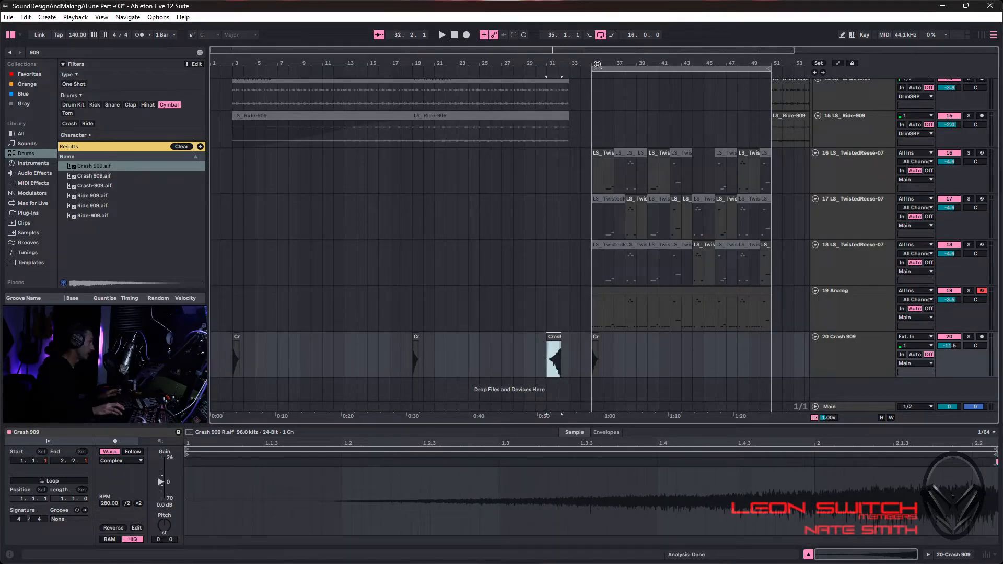
key(z)
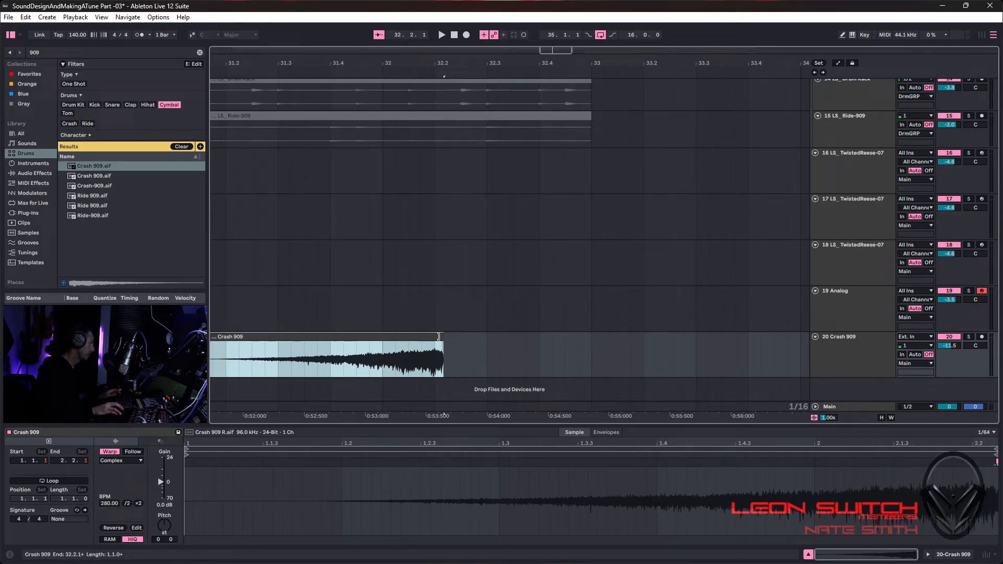
drag(438, 336, 582, 346)
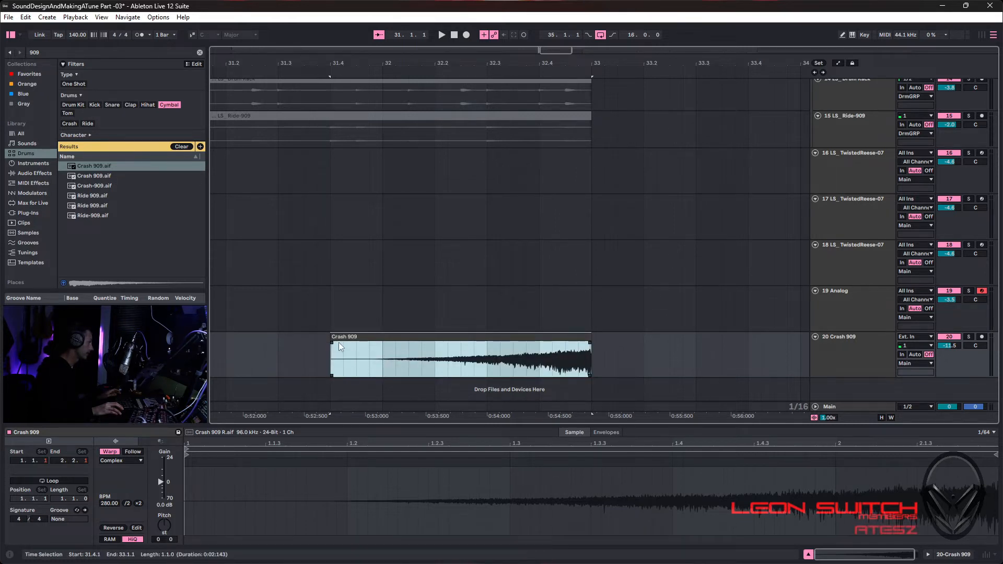
Add a fade-in along the full length of the reversed crash and trim its start to 32.2.1.
drag(333, 343, 636, 348)
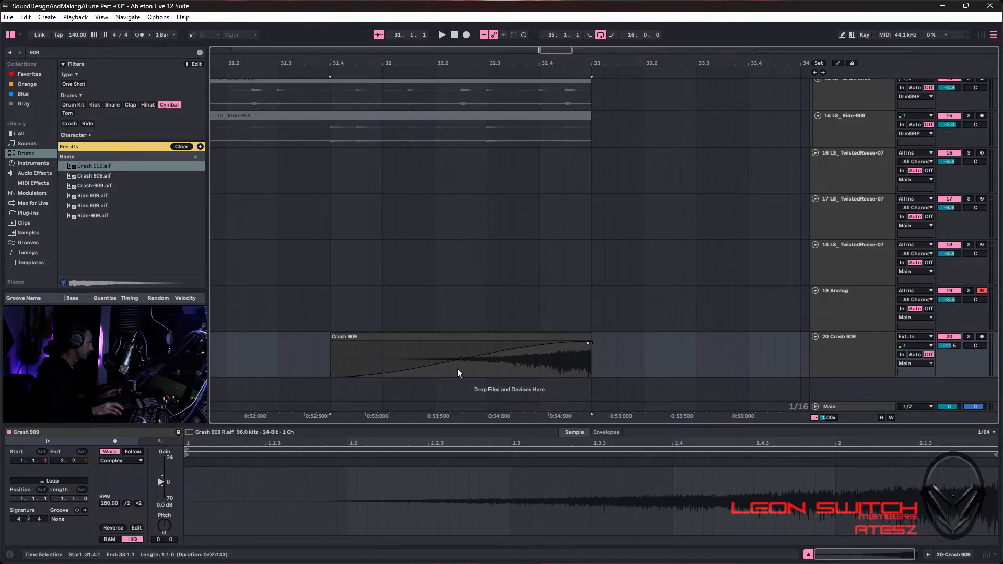
drag(334, 338, 440, 339)
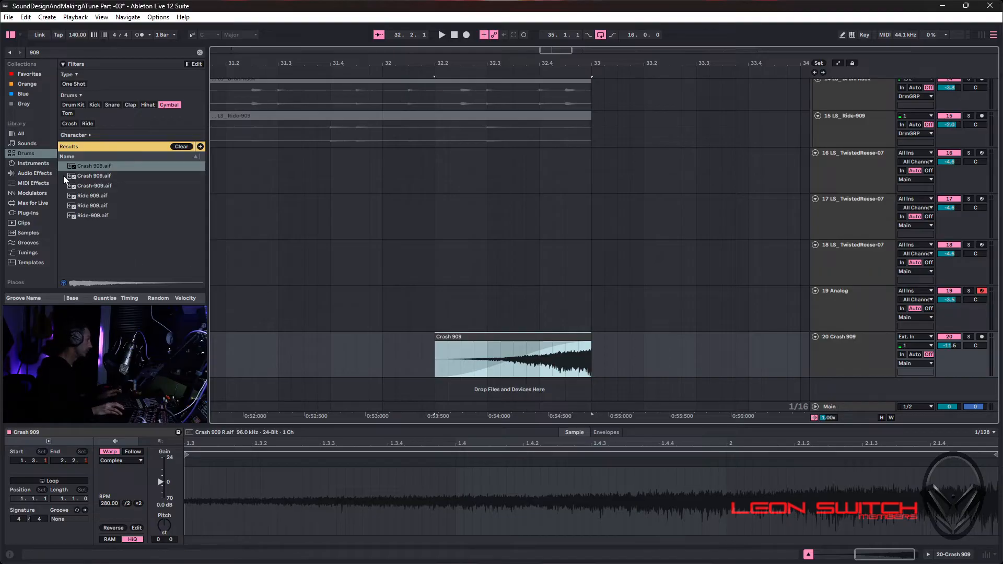
Find the Reverb audio effect and add it to the Crash 909 track.
click(37, 173)
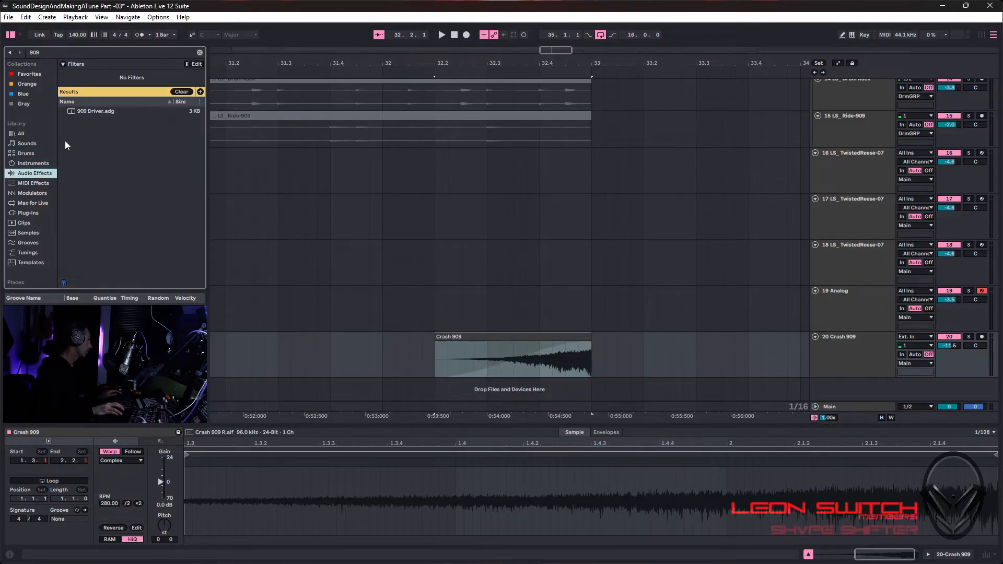
click(200, 52)
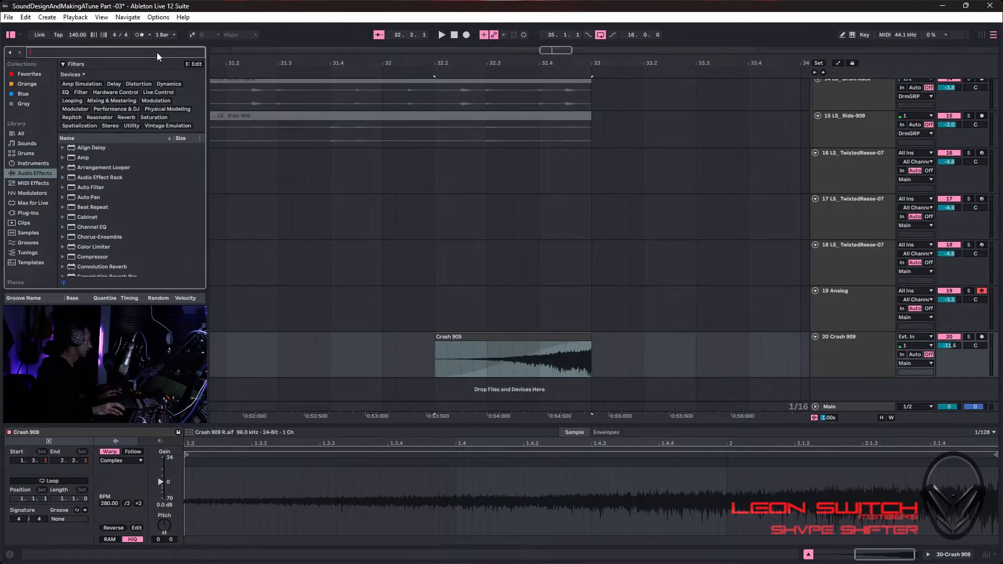
text(rever)
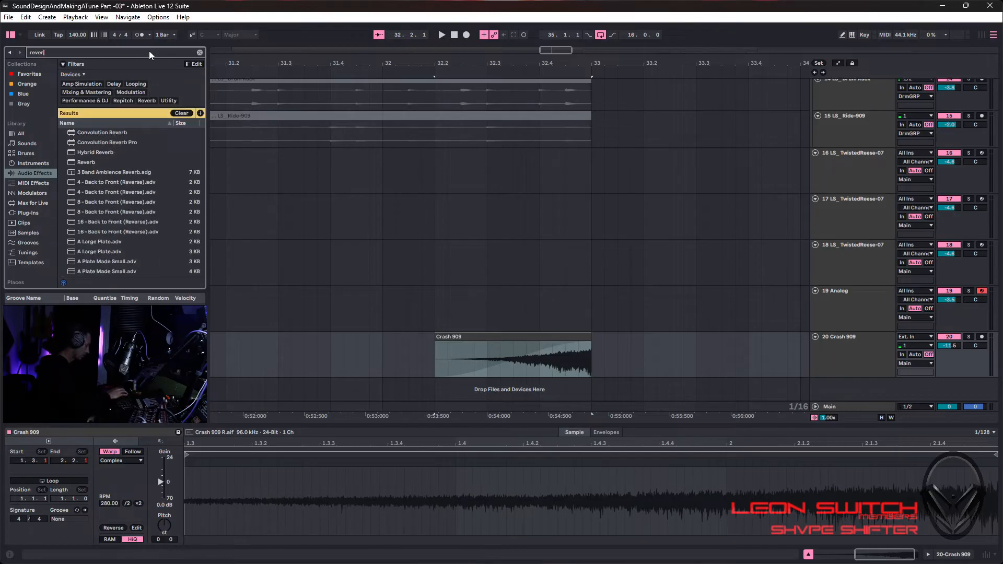
double_click(98, 162)
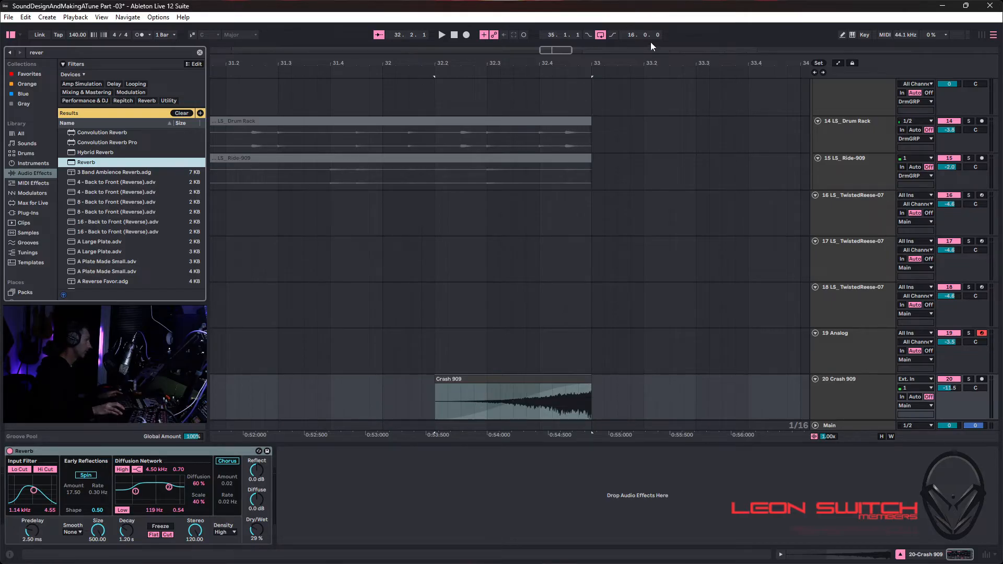
Play the arrangement from the intro into the drop at bar 35 to hear the crashes in context.
drag(643, 63, 643, 10)
drag(643, 61, 643, 61)
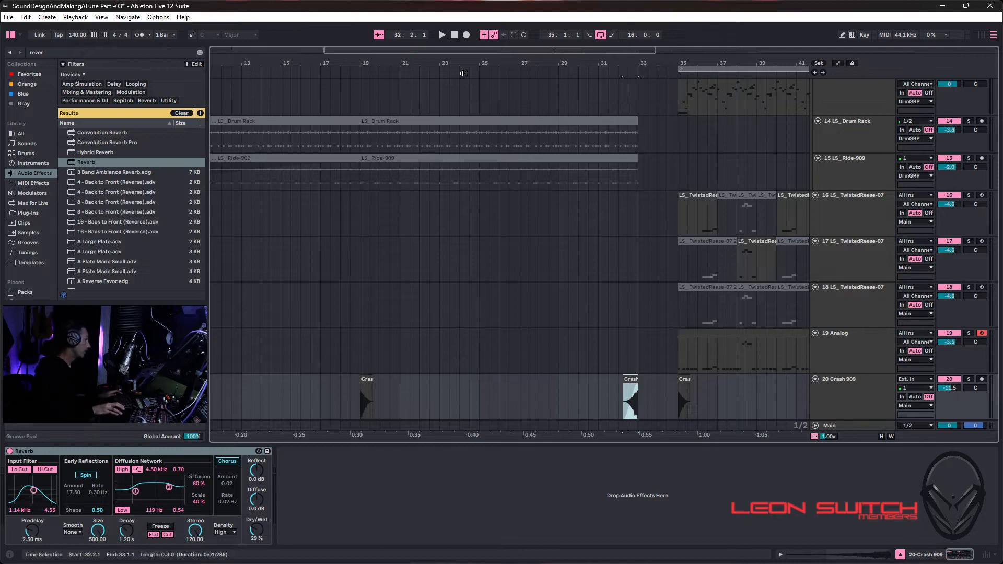
drag(494, 65, 450, 33)
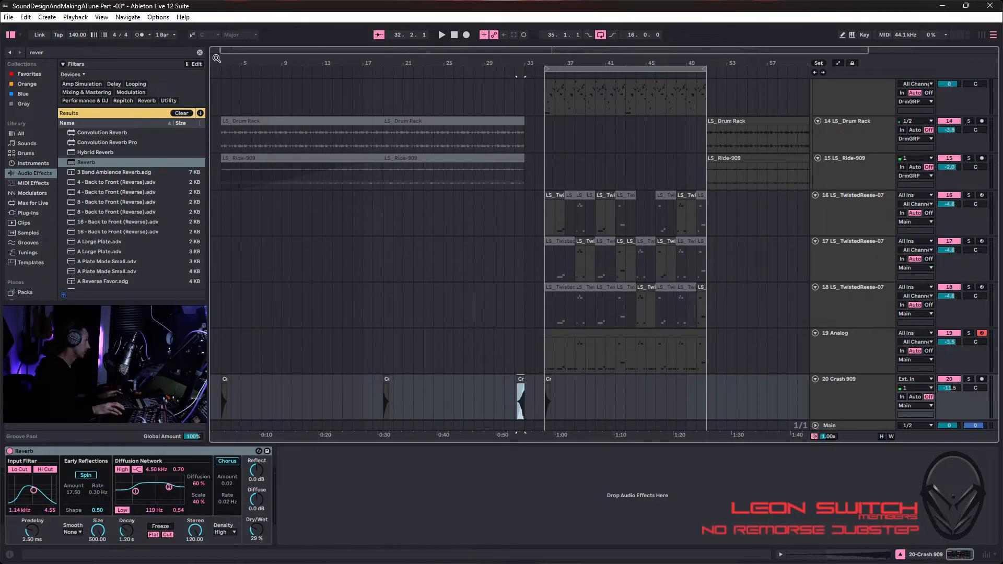
click(217, 72)
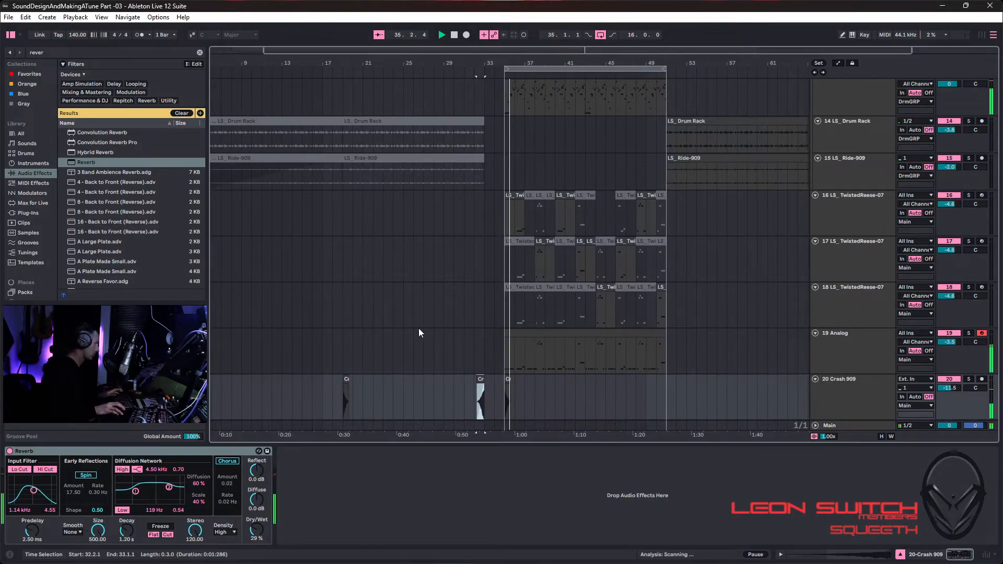
key(space)
Duplicate the Crash 909 track, keeping only the forward crashes on track 20 and only the reversed crash on track 21.
right_click(848, 380)
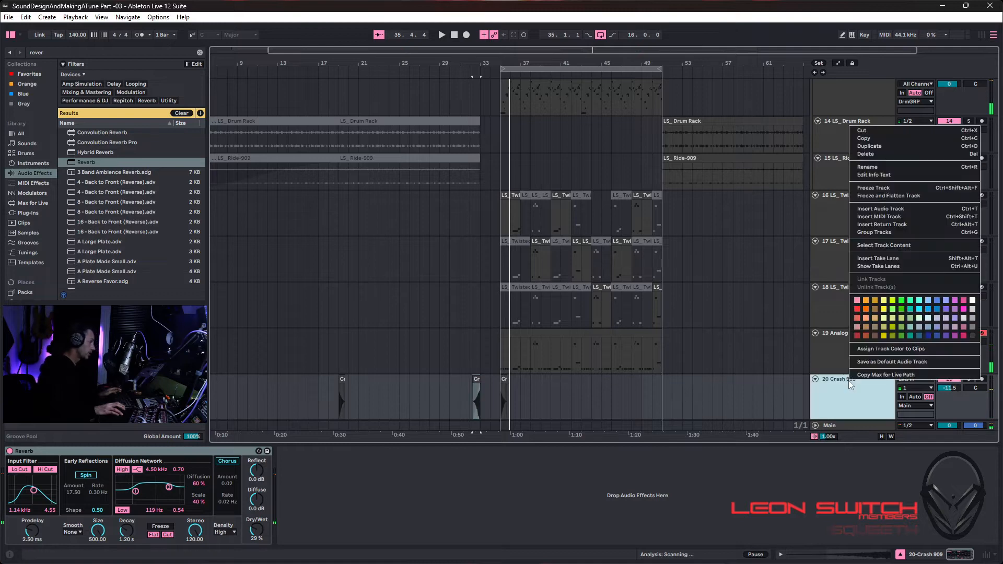
click(869, 146)
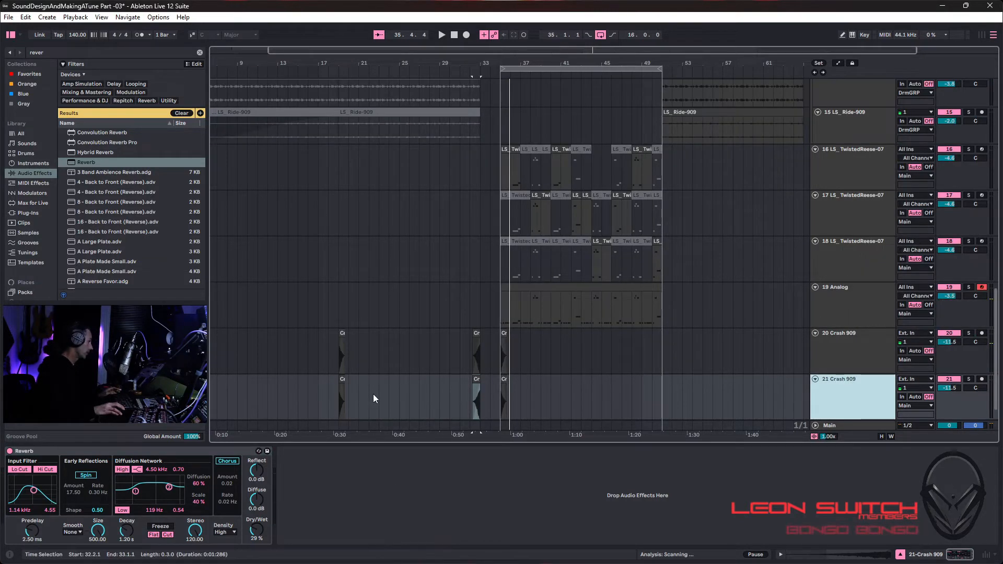
drag(375, 398, 272, 393)
click(446, 389)
drag(446, 389, 156, 392)
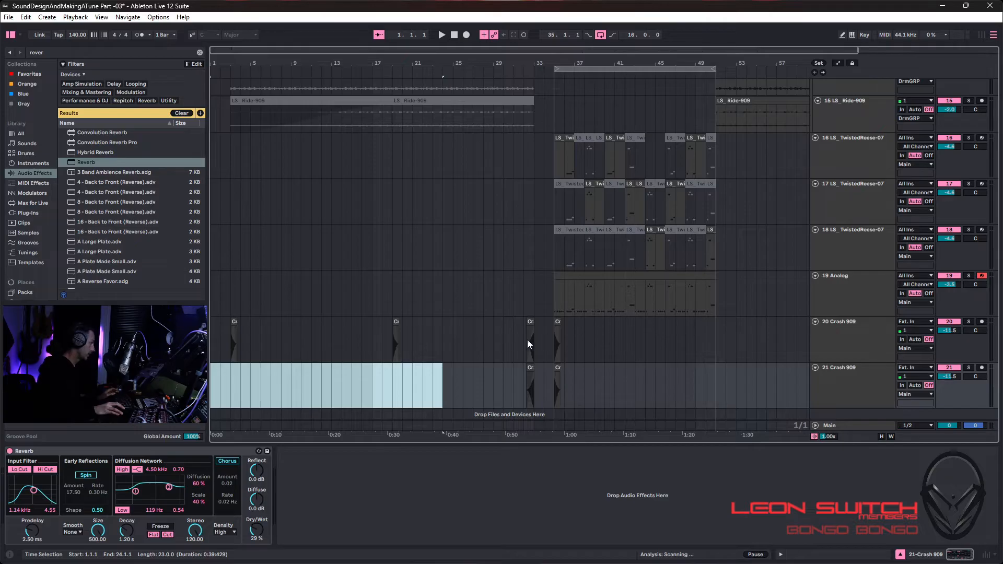
drag(527, 339, 534, 333)
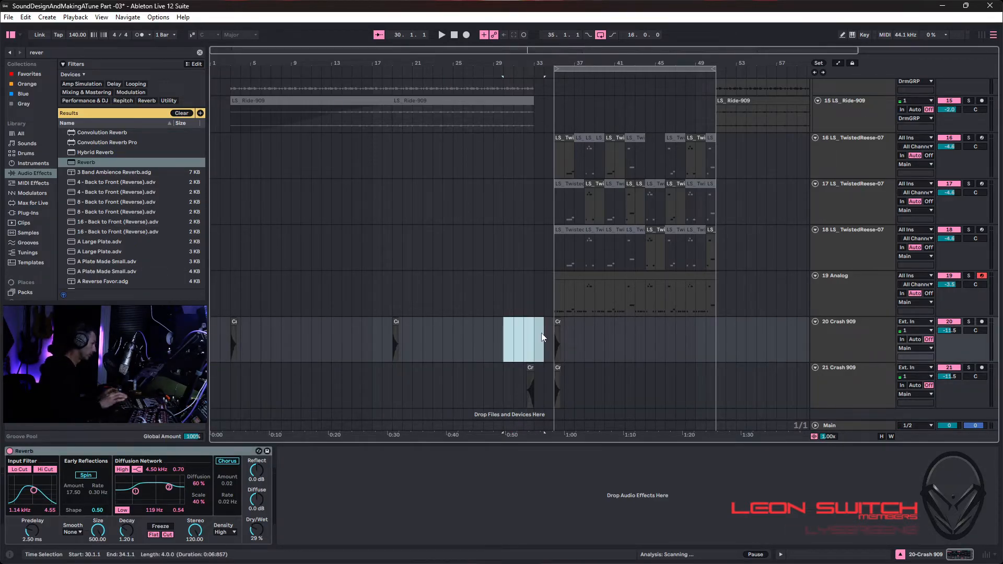
drag(578, 383, 548, 383)
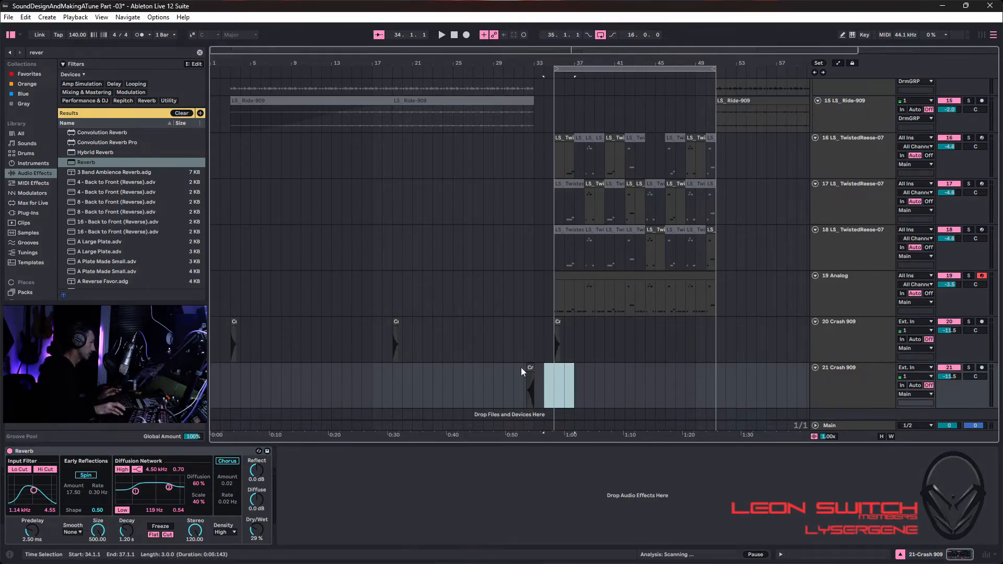
Set the Reverb on track 21 to a decay of 3.62 s and 46% dry/wet.
click(529, 379)
click(126, 530)
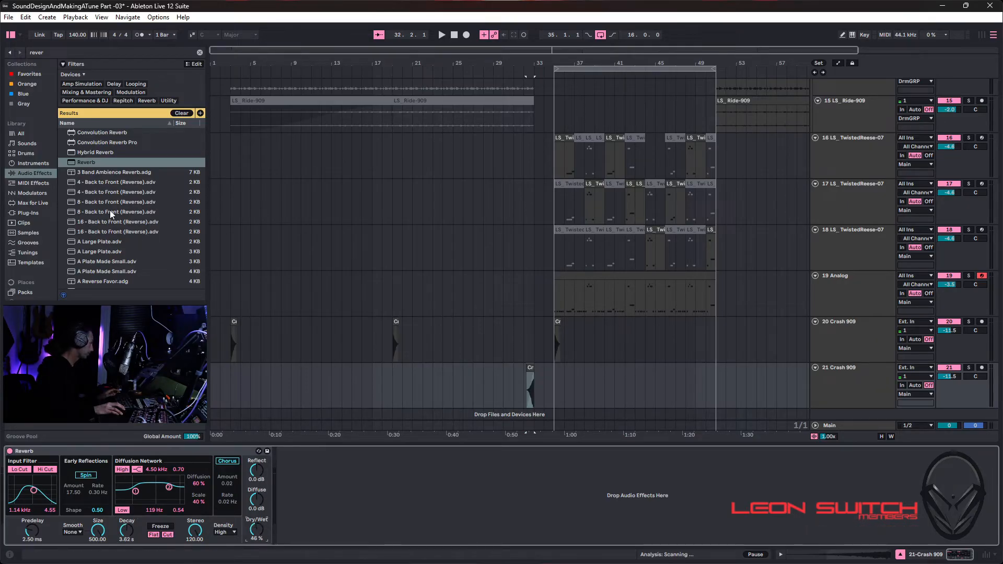
Add a Delay before the Reverb on track 21 and set it to 36% feedback and 34% dry/wet.
click(62, 52)
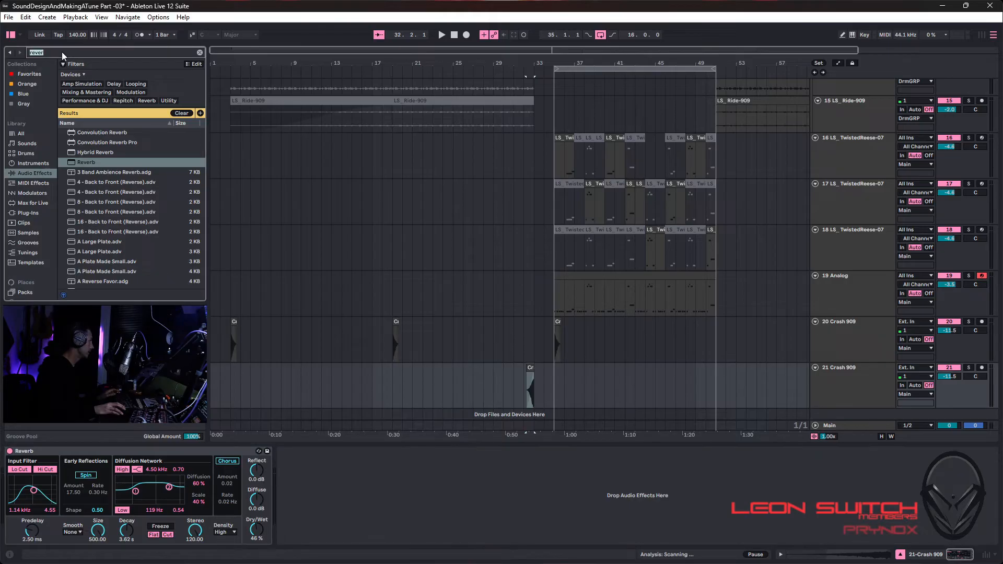
text(delay)
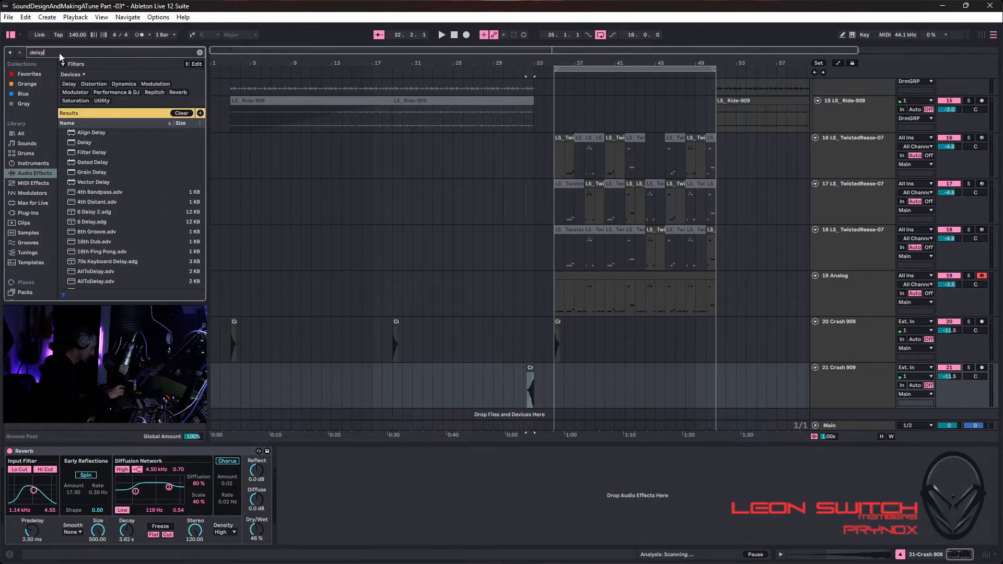
click(81, 145)
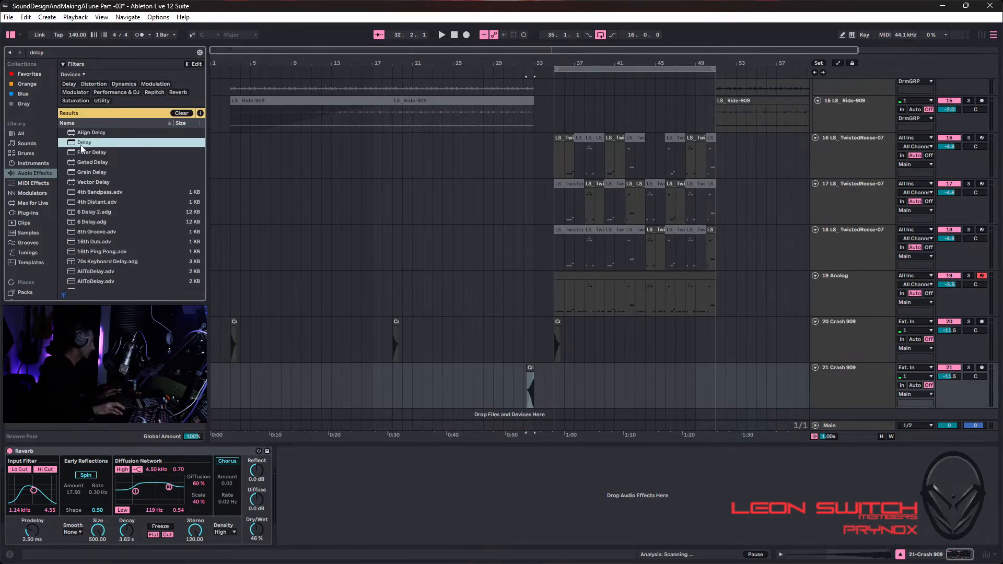
drag(520, 481, 519, 479)
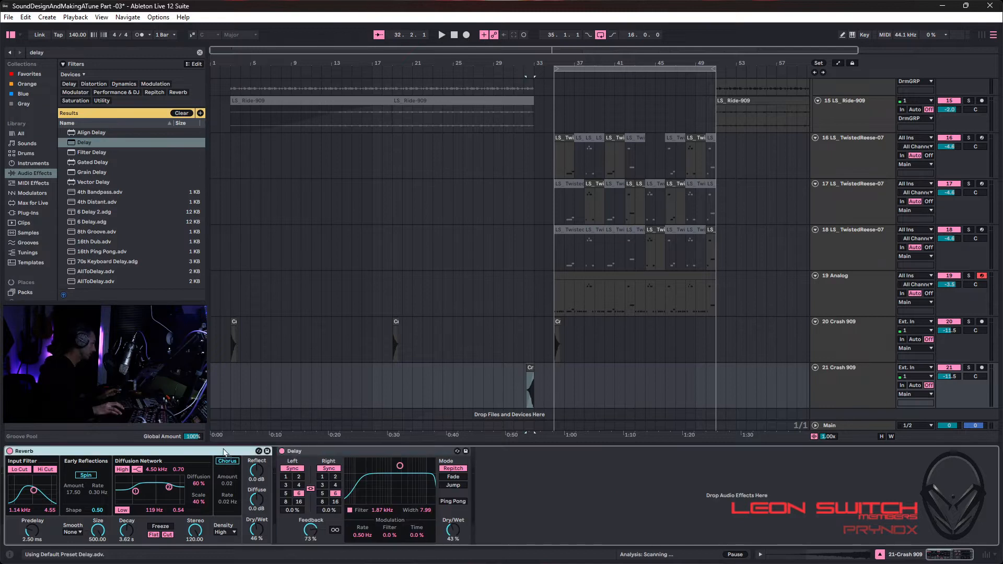
drag(622, 466, 167, 522)
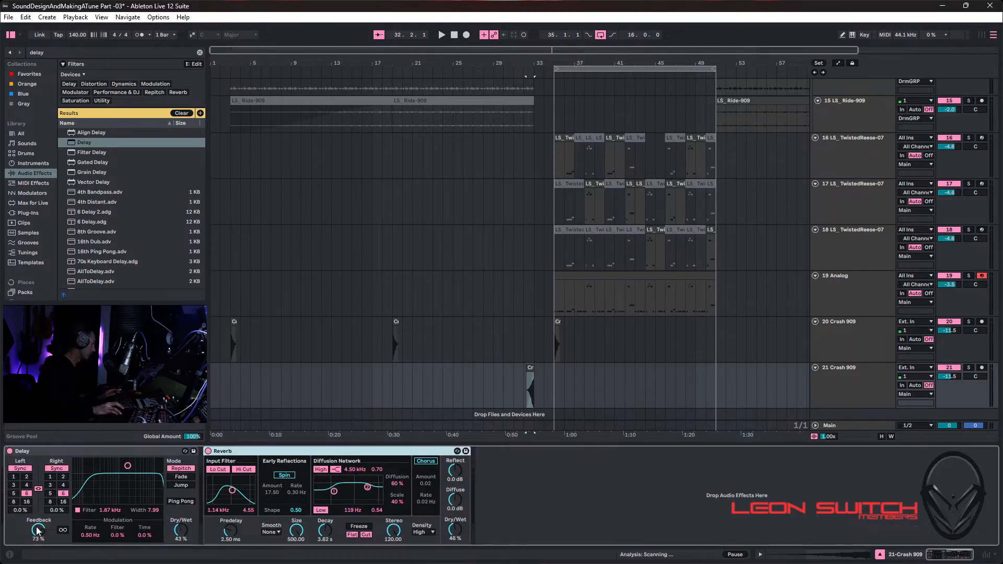
drag(37, 530, 37, 548)
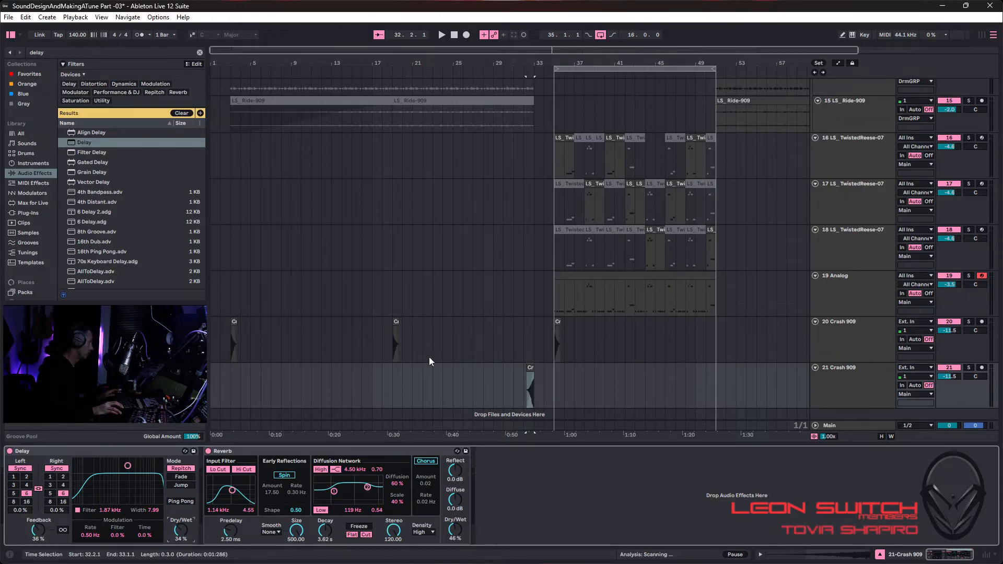
Play the arrangement from bar 30 to hear the reversed crash with its delay and reverb.
click(509, 385)
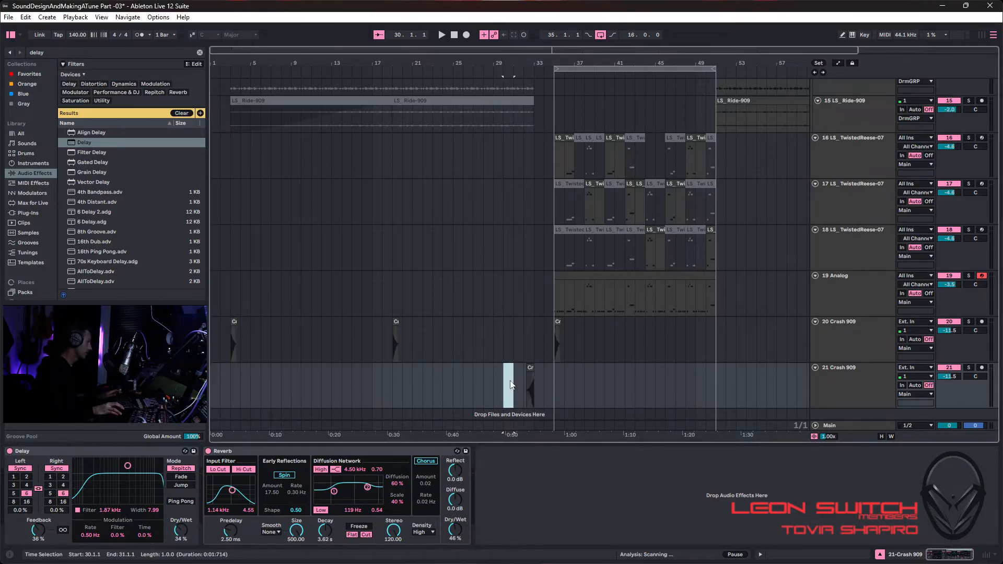
key(space)
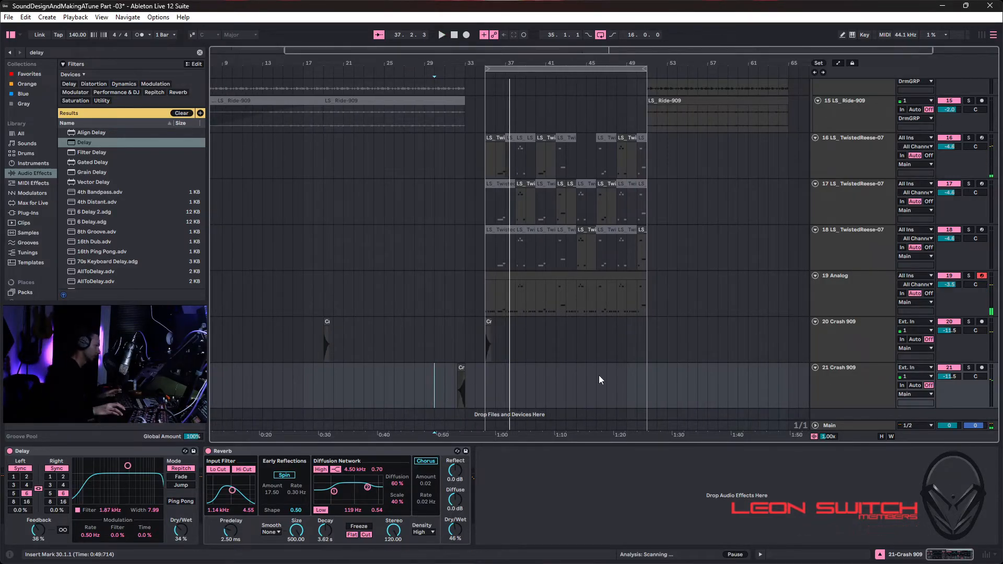
Copy the bar 32 section with the reversed crash on track 21 to bar 50, ending at bar 51.
click(456, 381)
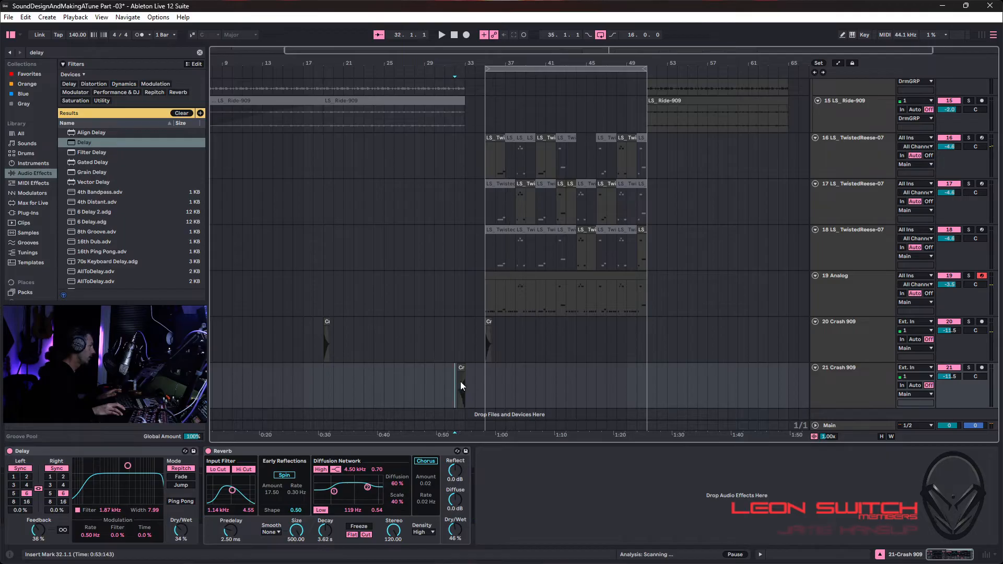
drag(469, 385, 644, 371)
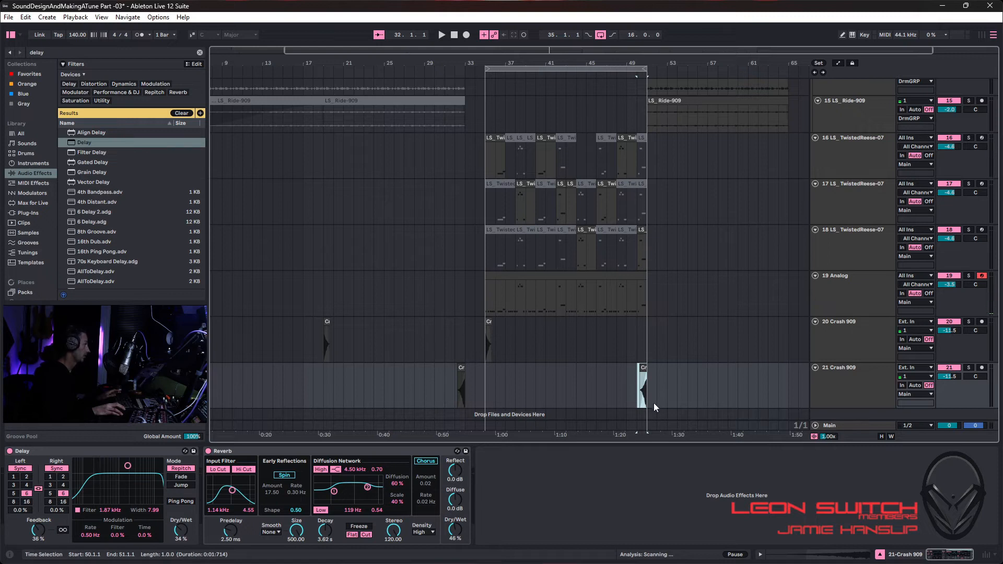
scroll(640, 334, up, 2)
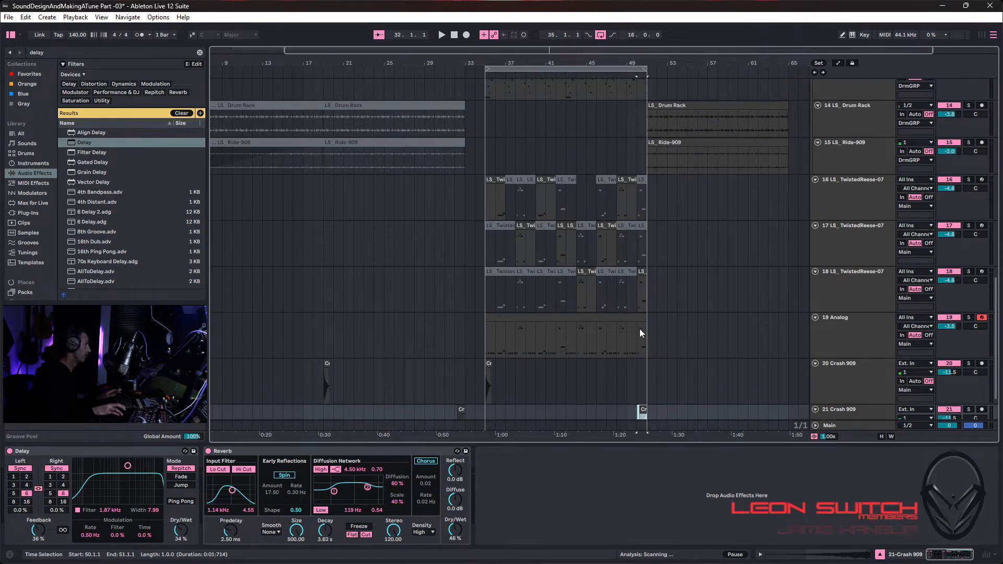
Duplicate the 16-bar section from bar 35 across all tracks to bar 51 and extend the loop to 32 bars.
click(597, 69)
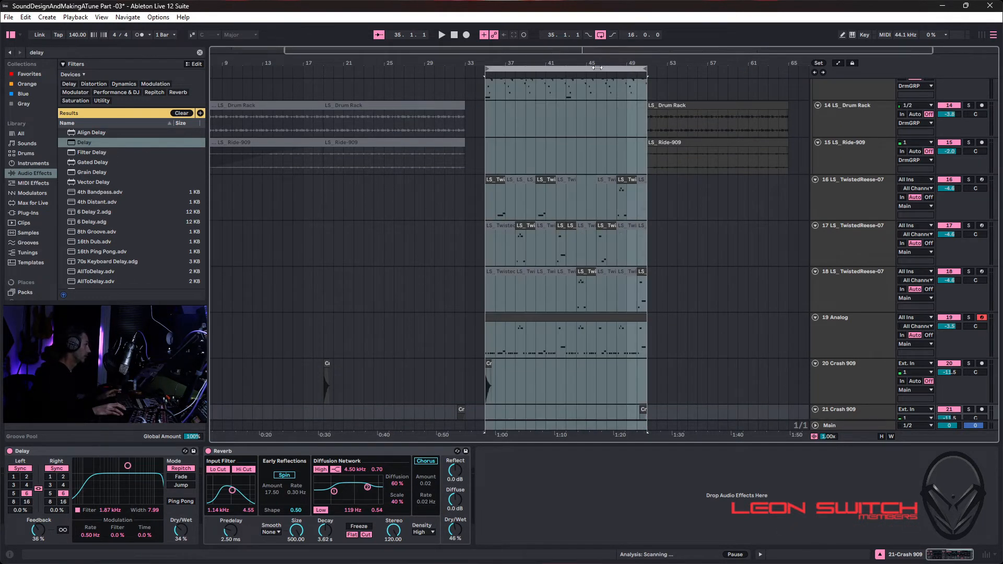
key(ctrl+d)
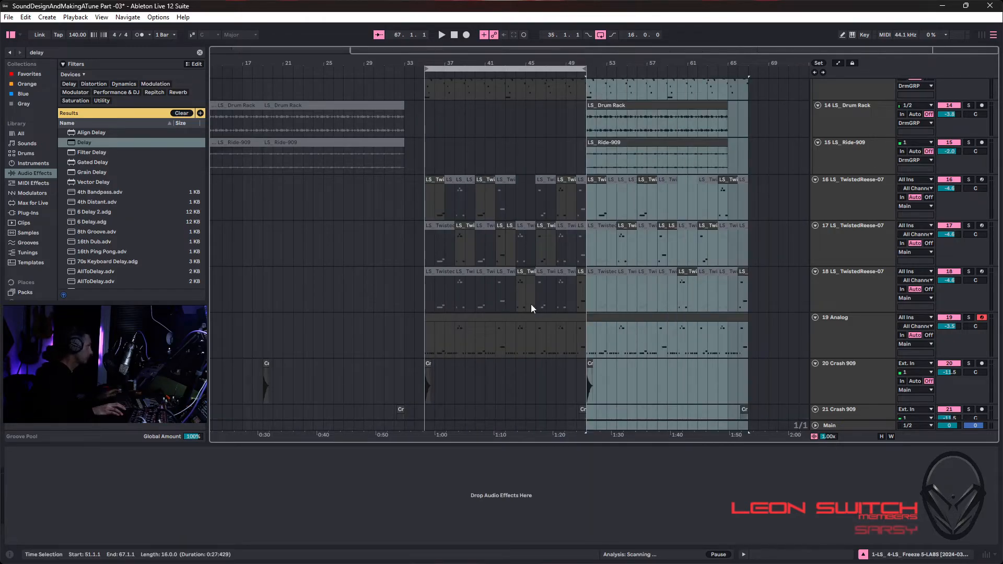
drag(583, 68, 748, 68)
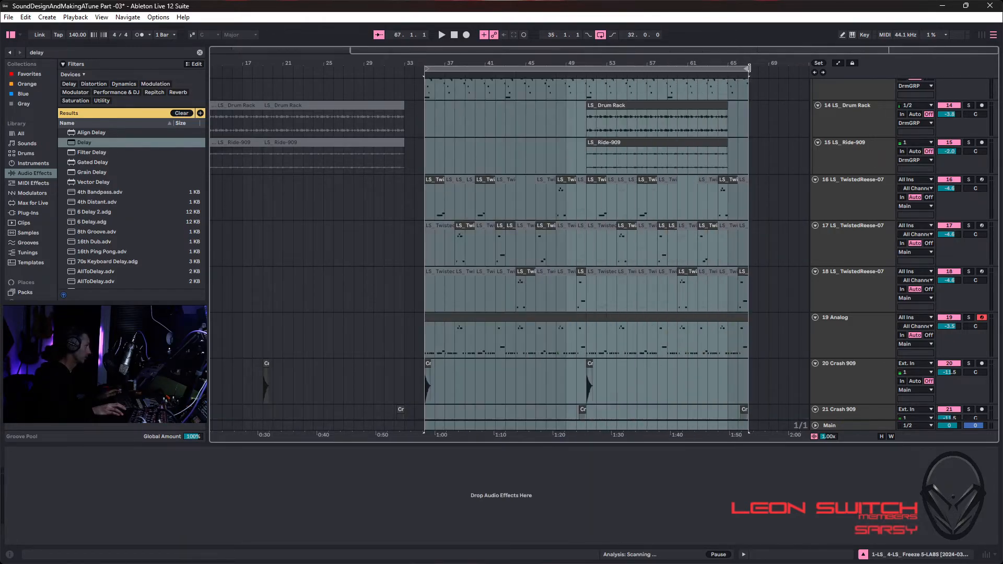
Move the Ride-909 clip on track 15 from bar 51 to bar 67.
scroll(636, 220, up, 2)
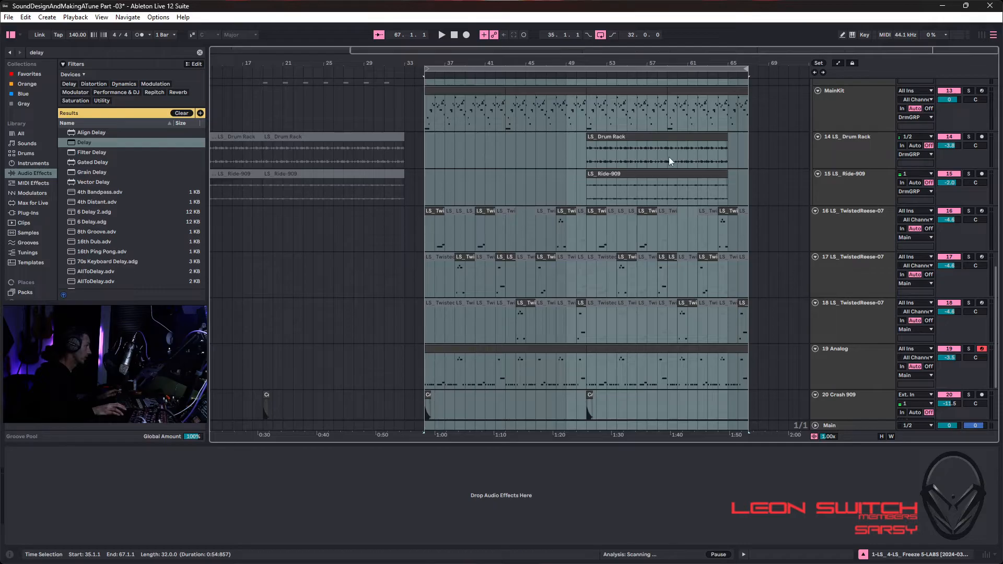
click(617, 174)
drag(604, 176, 762, 183)
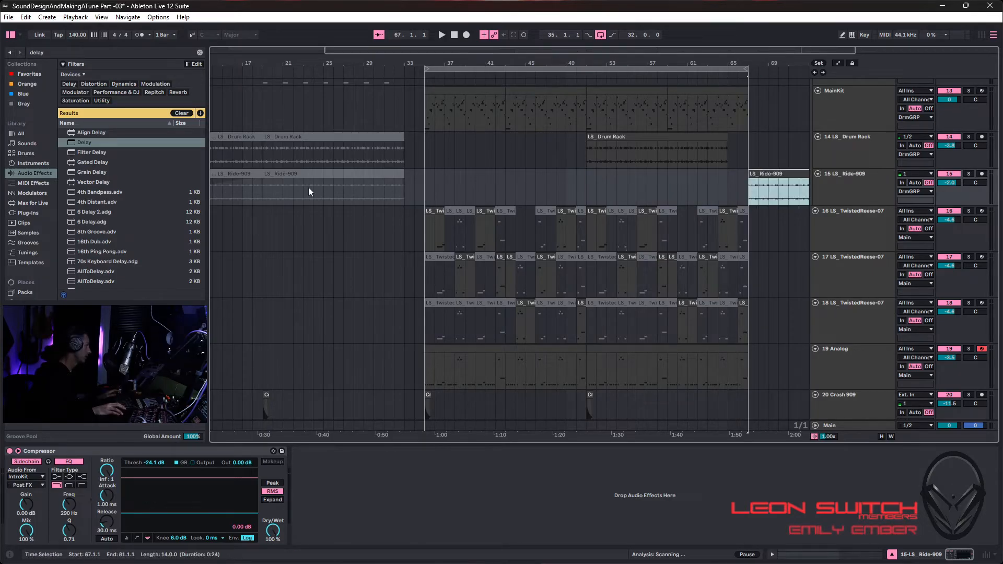
Play the arrangement from bar 1 and view the uppermost tracks.
click(453, 35)
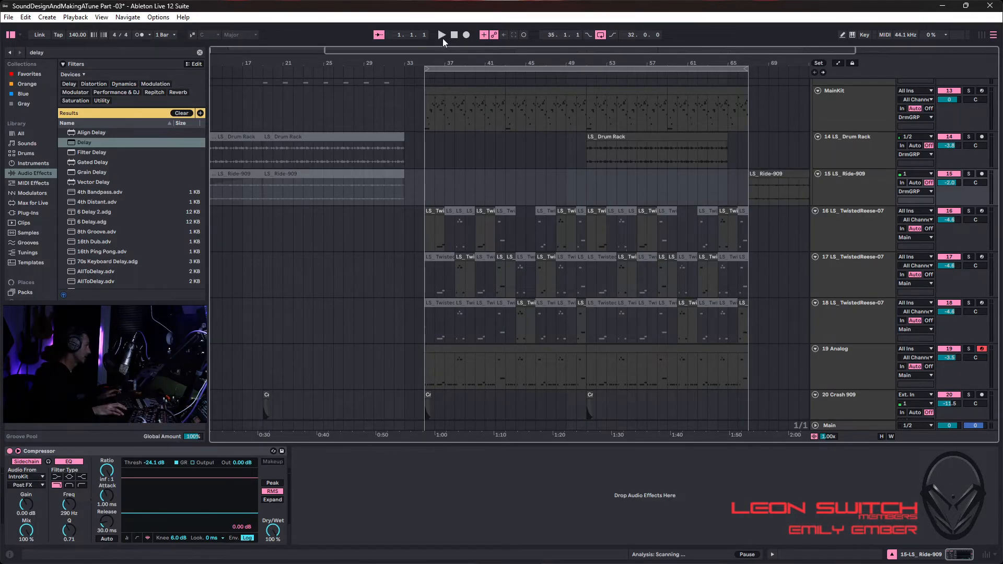
click(441, 35)
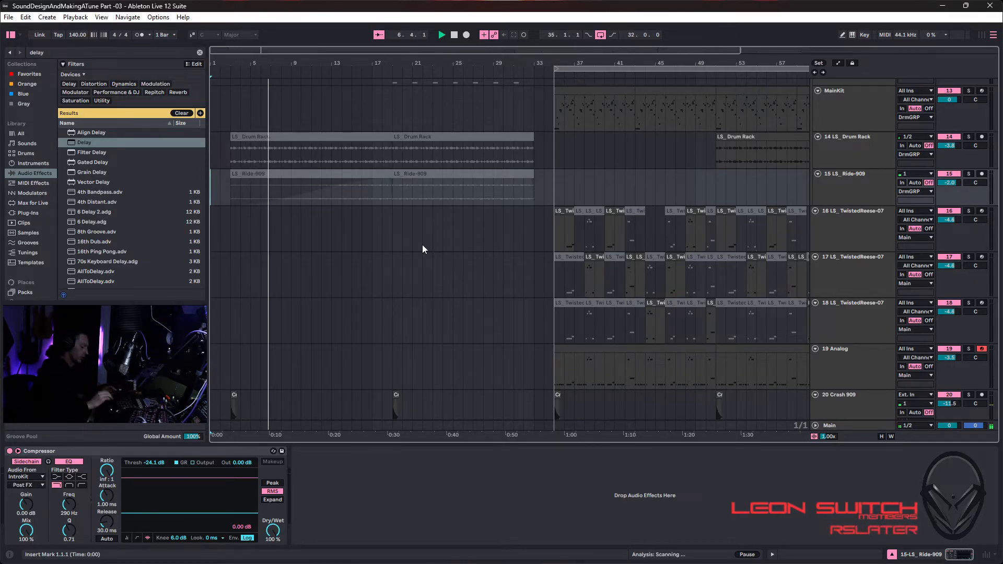
scroll(429, 243, up, 5)
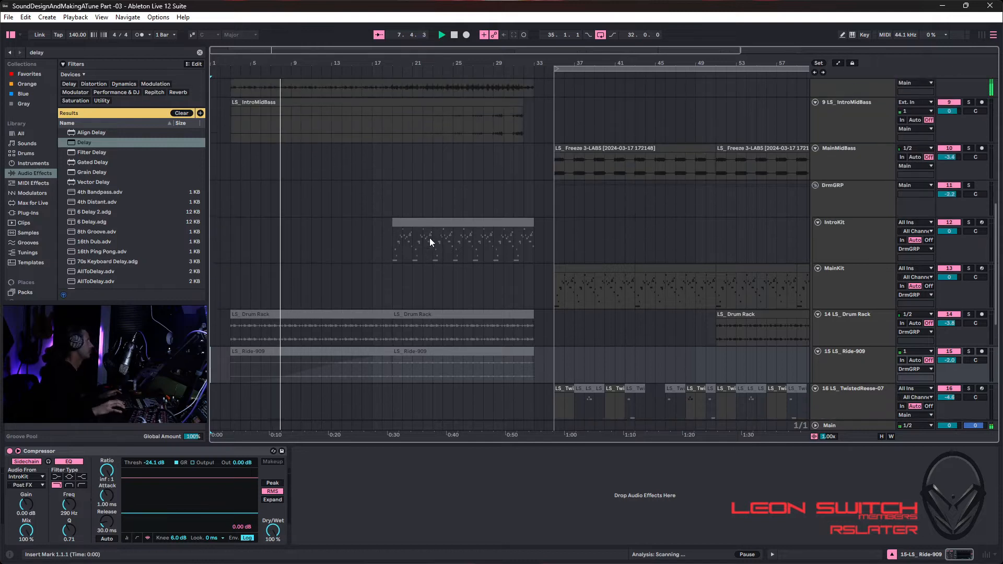
scroll(429, 242, up, 8)
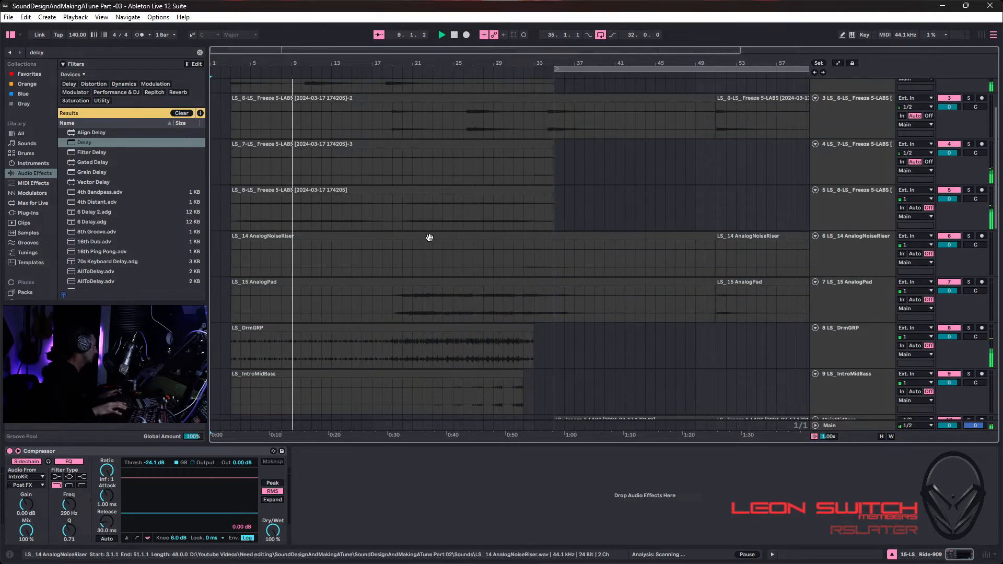
scroll(429, 237, up, 3)
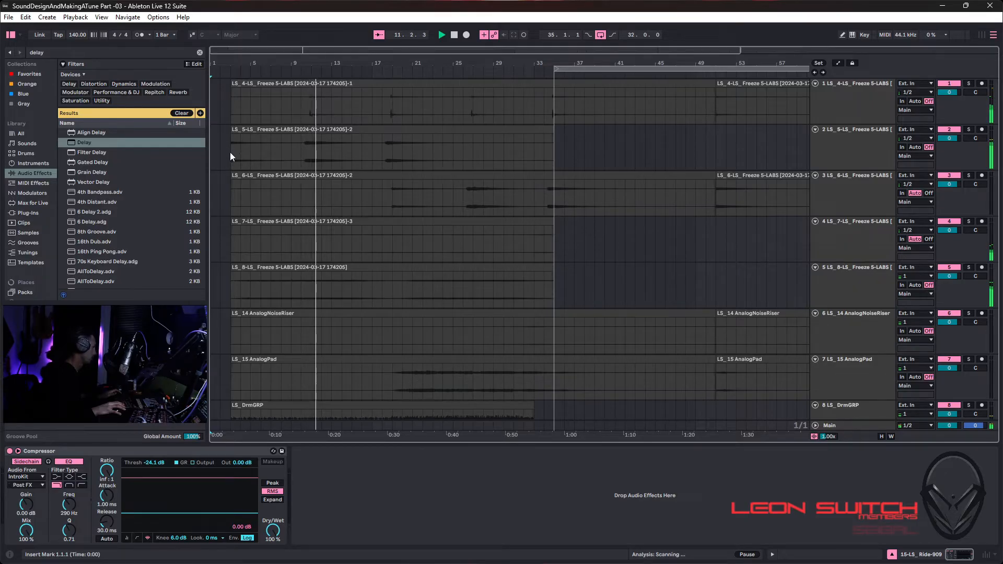
Copy the full 32-bar Freeze clip on track 2 from bar 3 to bar 35.
drag(230, 152, 306, 139)
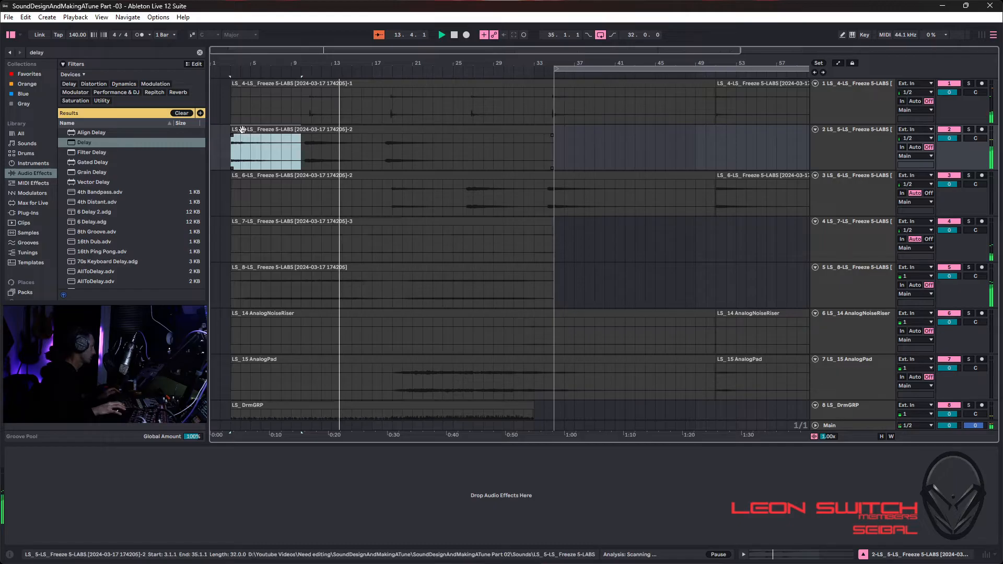
drag(241, 131, 571, 142)
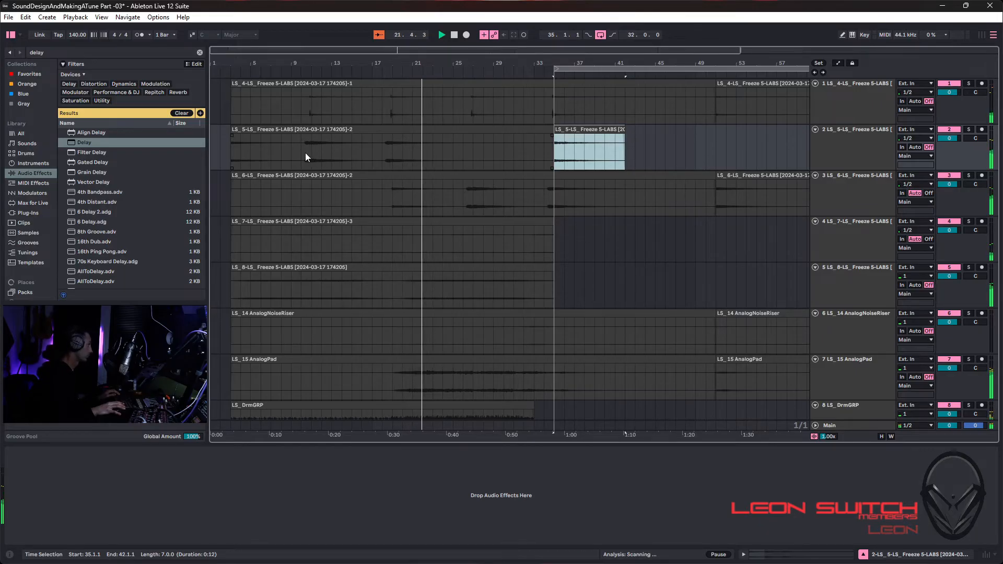
click(254, 130)
drag(253, 130, 574, 145)
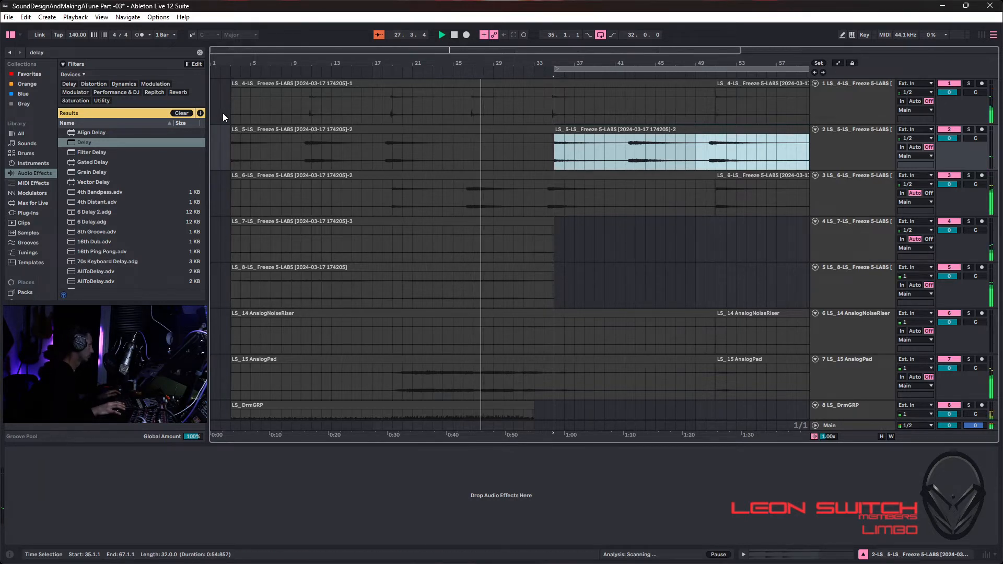
Copy bars 10 to 35 of the Freeze clip on track 1 to bar 42, ending at bar 67.
drag(235, 113, 555, 103)
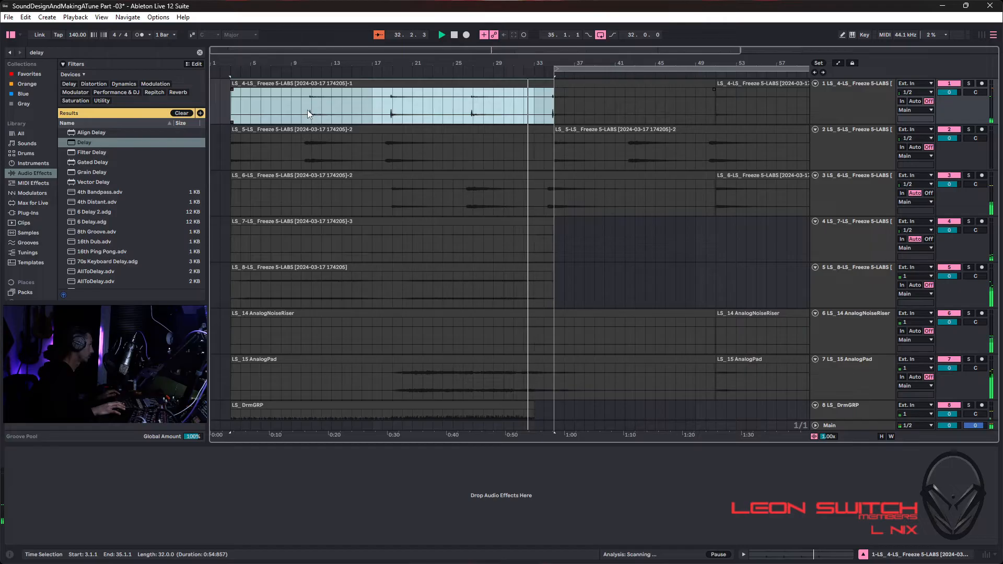
drag(300, 109, 555, 109)
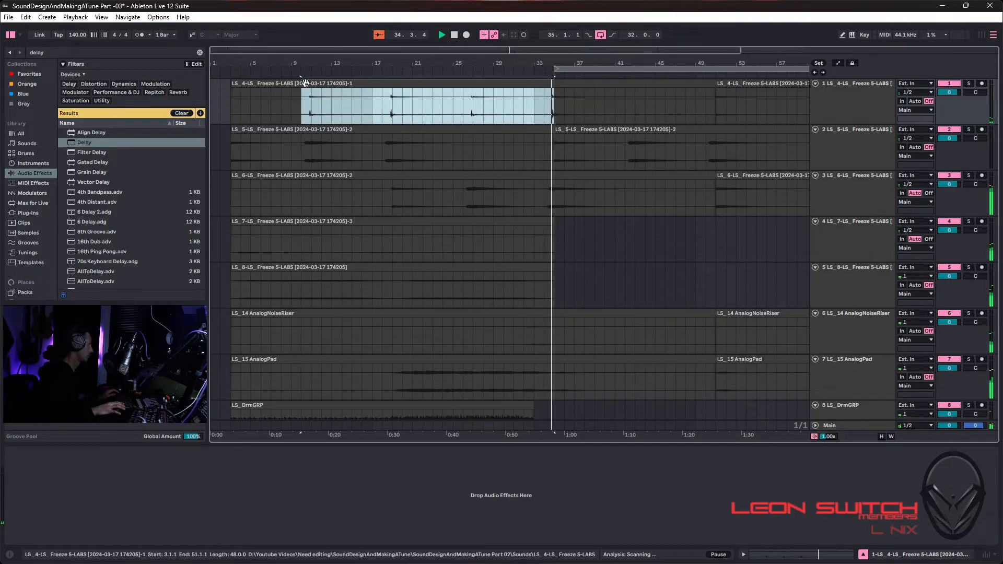
drag(314, 89, 641, 104)
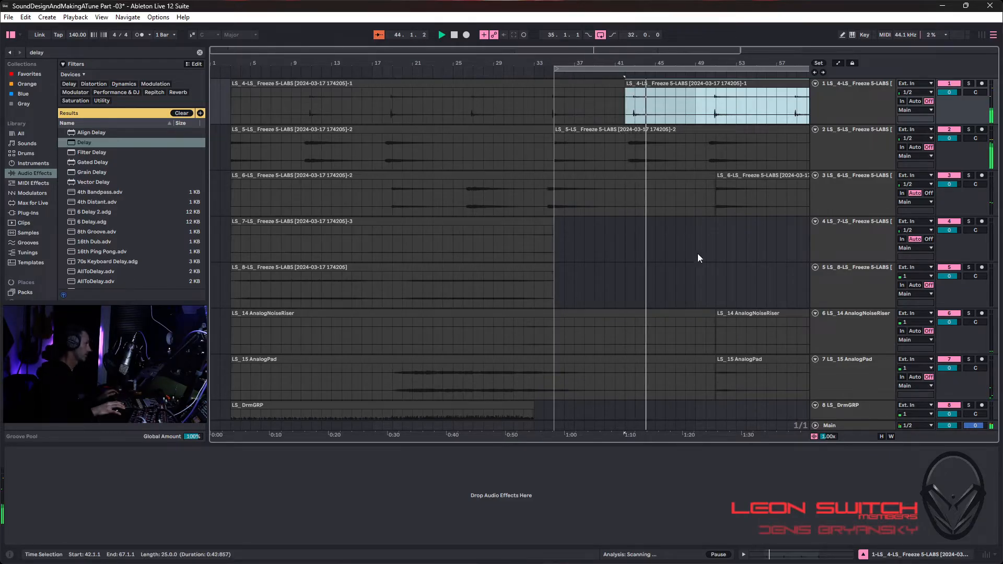
Review the tracks between bars 35 and 67 during playback, from the Freeze clips down to the crashes.
scroll(691, 255, right, 5)
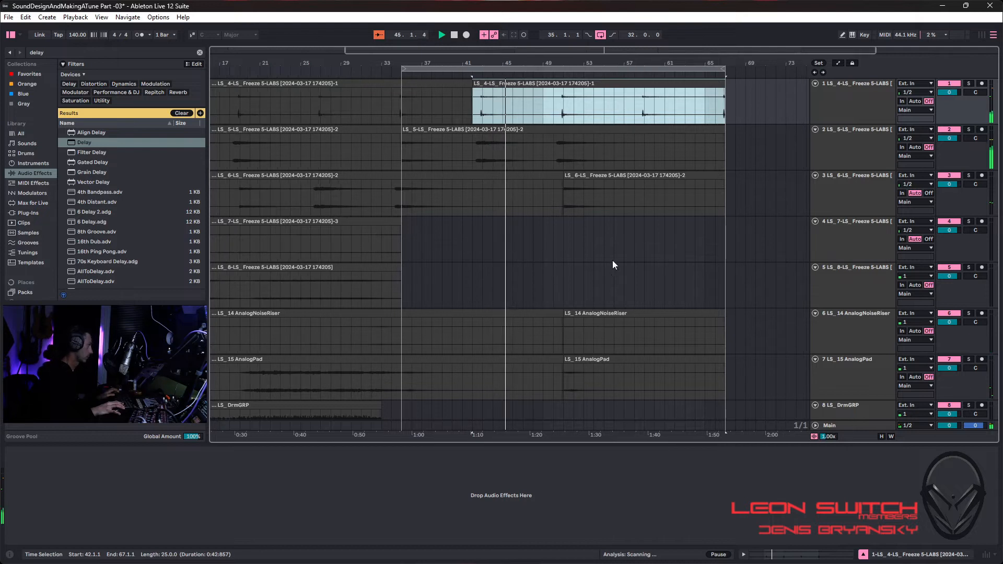
scroll(579, 257, down, 3)
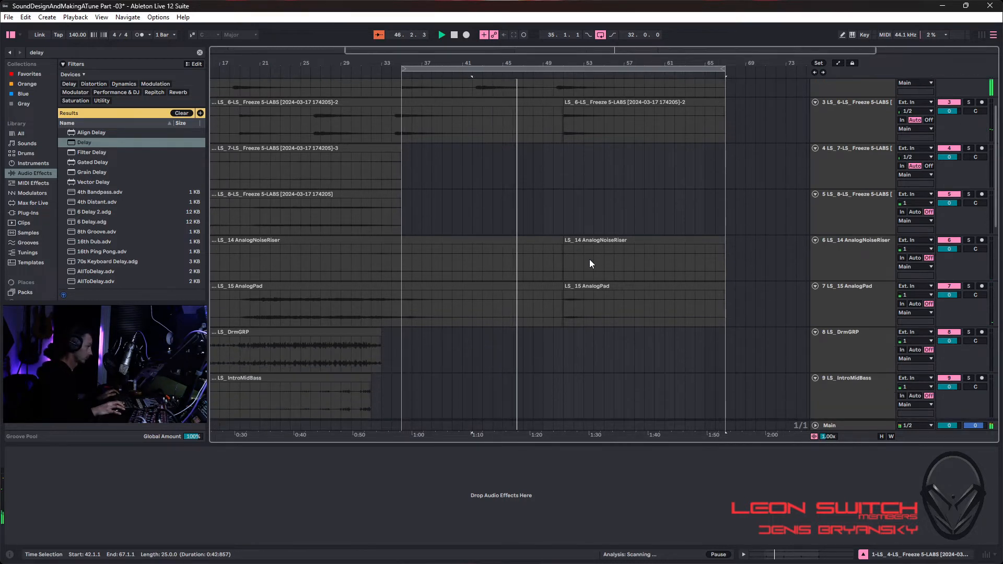
scroll(589, 259, down, 6)
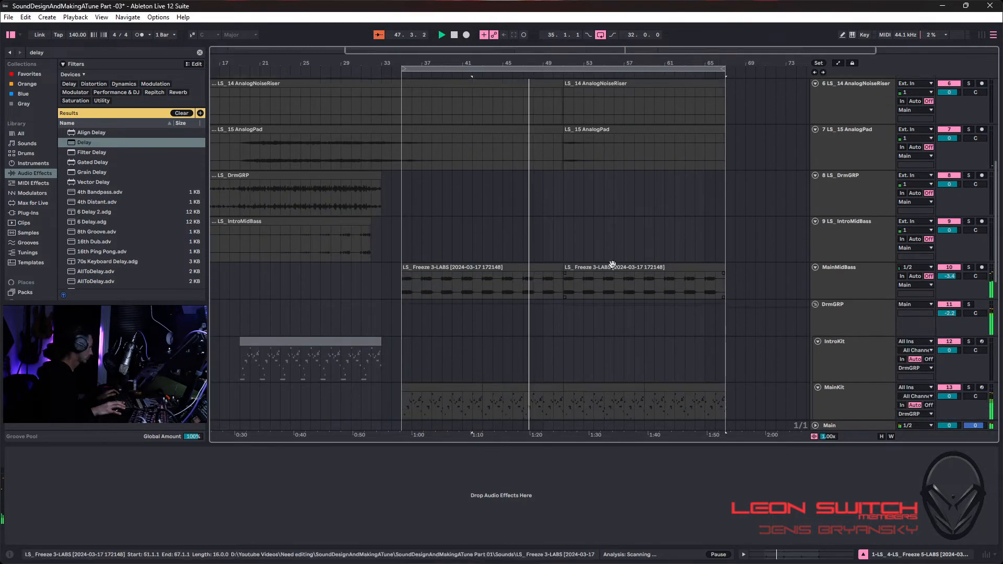
scroll(614, 272, down, 5)
scroll(605, 318, down, 3)
scroll(604, 318, down, 5)
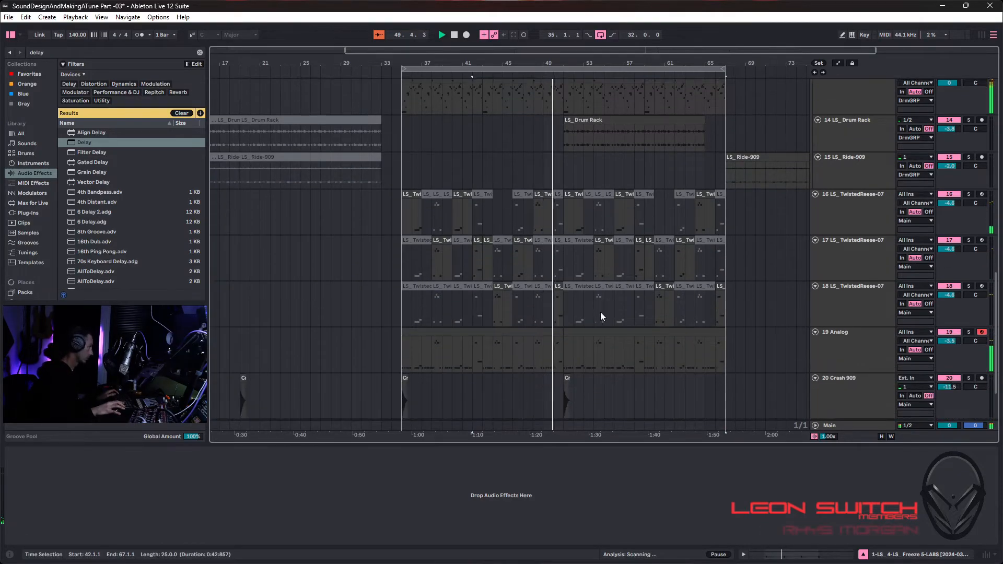
scroll(600, 313, down, 2)
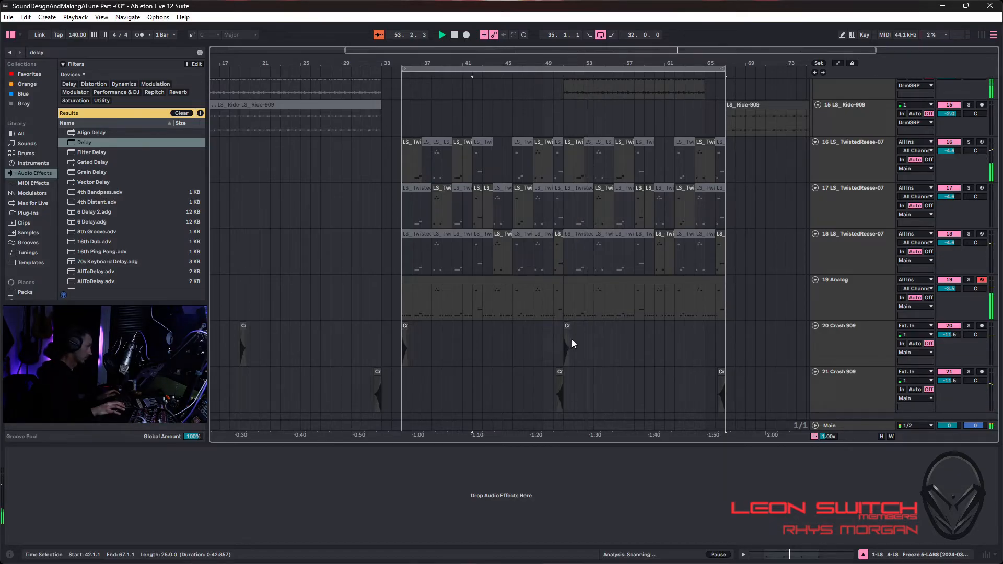
scroll(571, 343, up, 5)
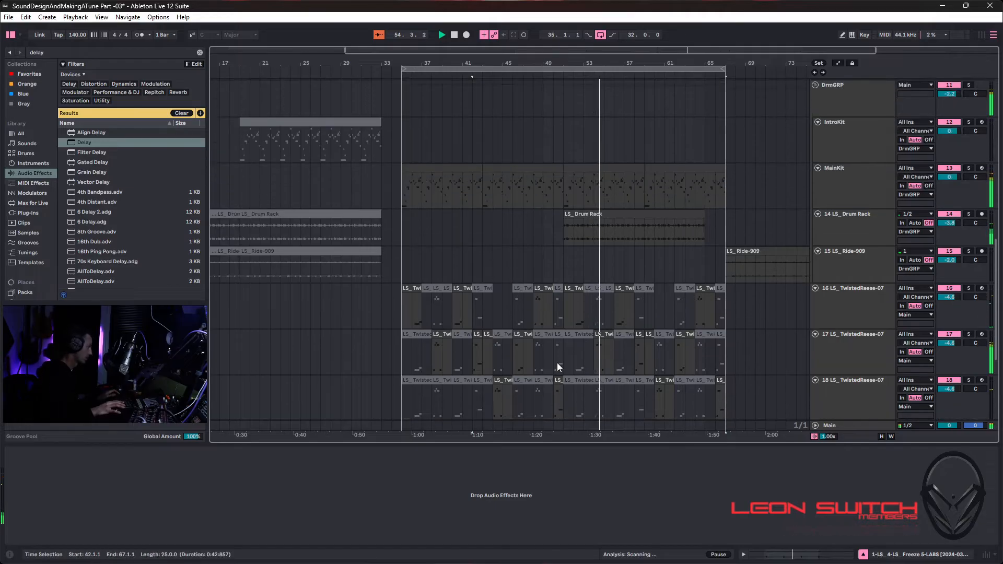
scroll(556, 363, up, 1)
scroll(565, 349, up, 1)
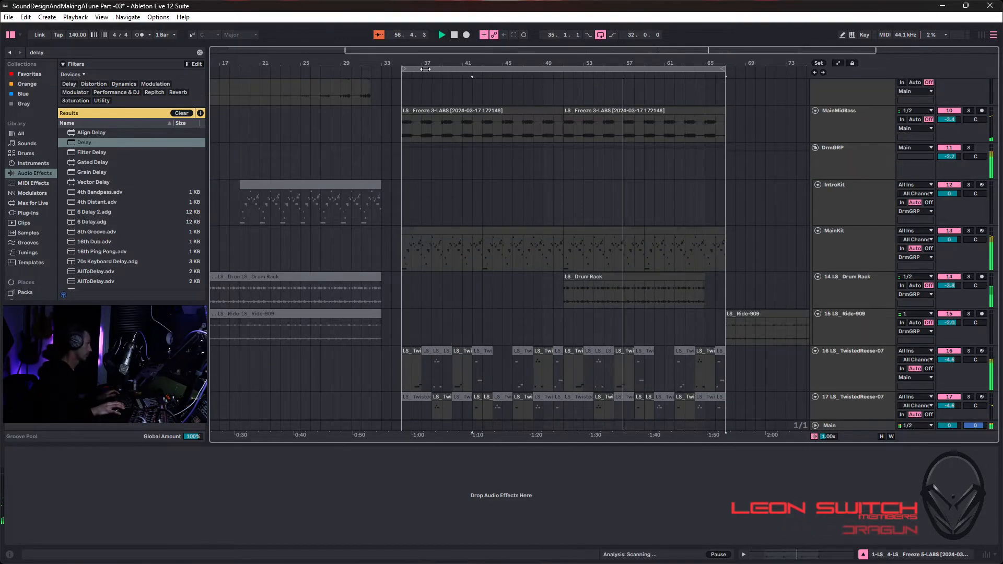
Duplicate the 16-bar section from bar 51 across all tracks to bar 67 and loop bars 67 to 83.
drag(403, 69, 563, 69)
click(590, 67)
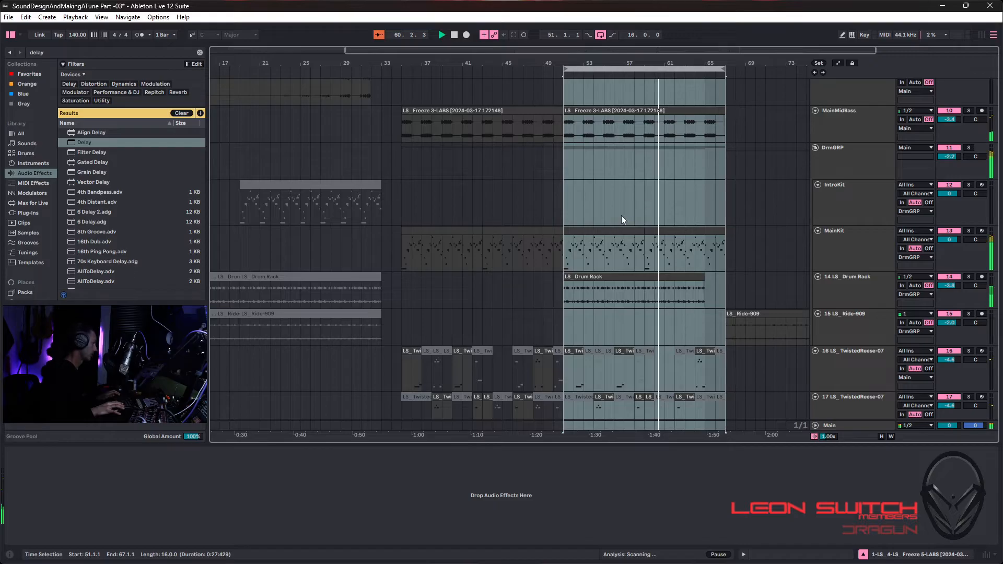
key(ctrl+d)
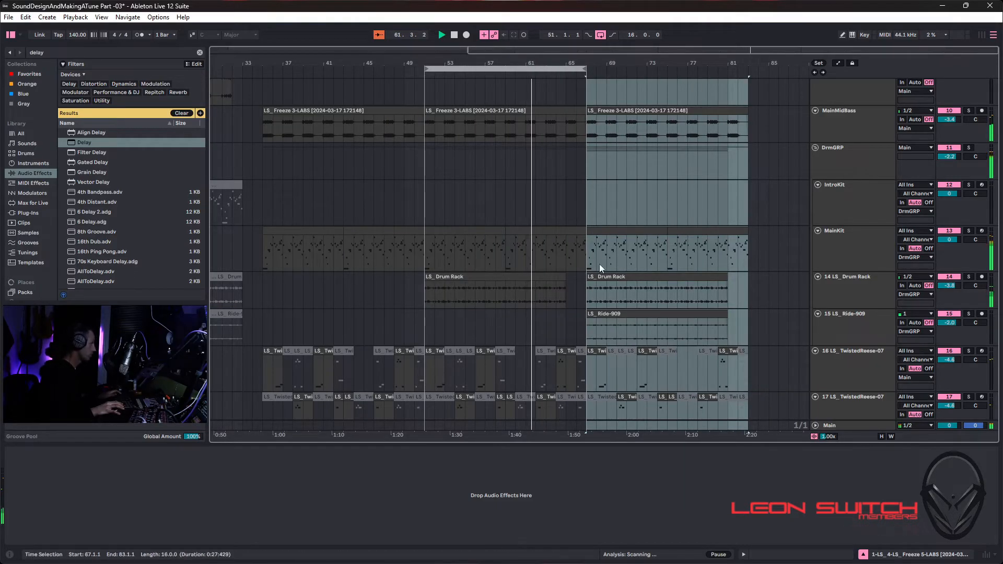
drag(476, 68, 638, 67)
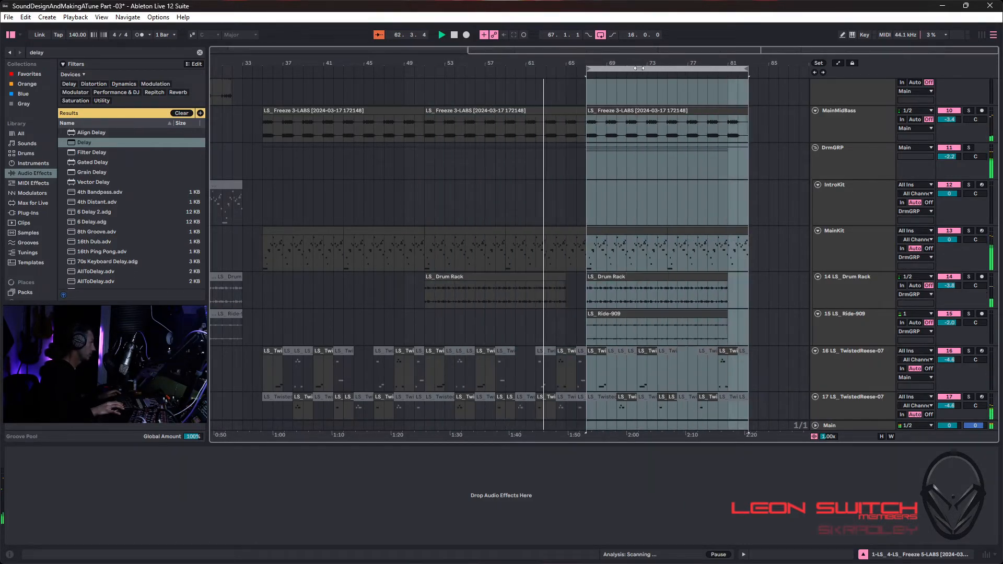
Copy bars 19 to 35 of the Freeze, AnalogNoiseRiser and AnalogPad clips on tracks 5 to 7 to bar 67.
drag(352, 204, 649, 197)
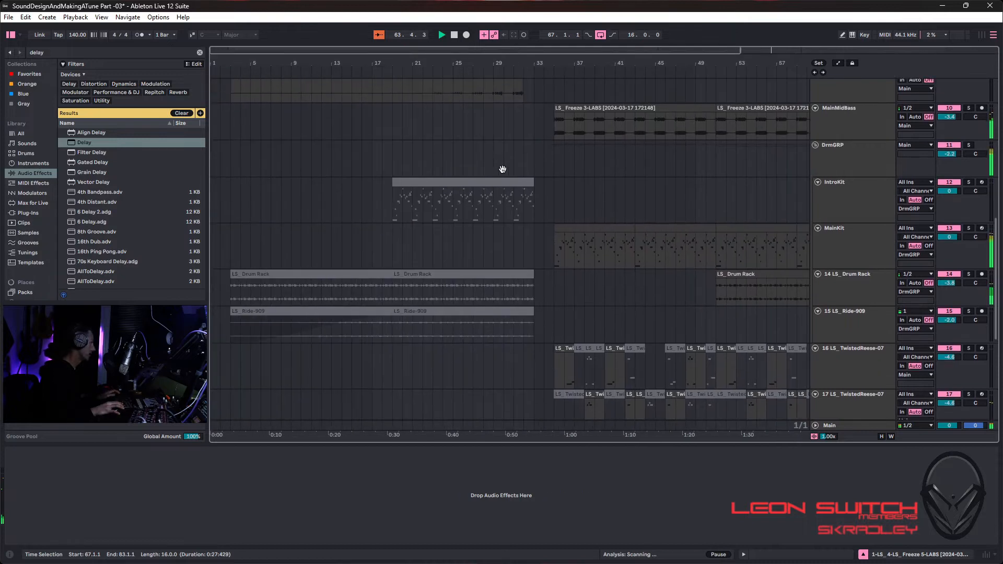
scroll(517, 175, up, 6)
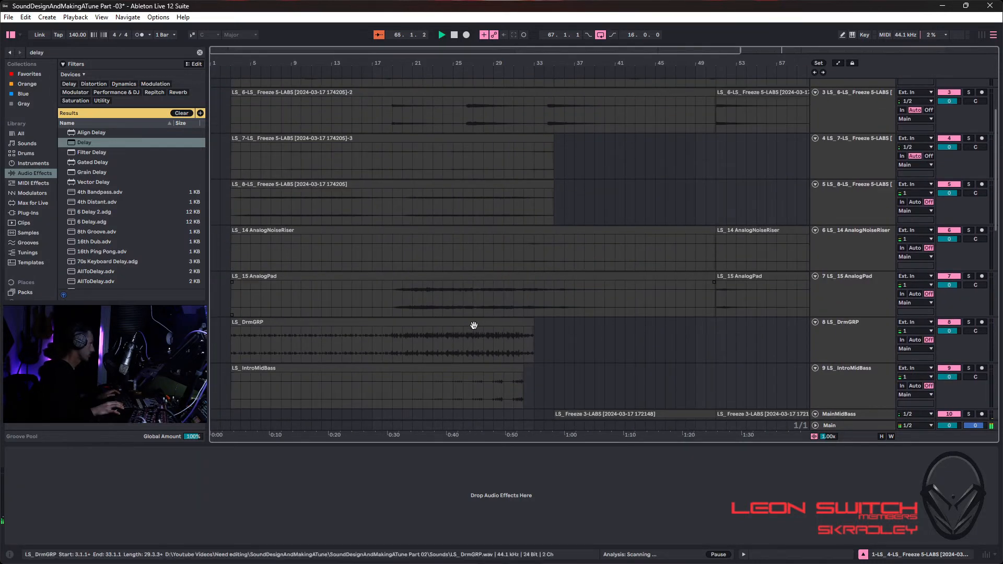
click(459, 280)
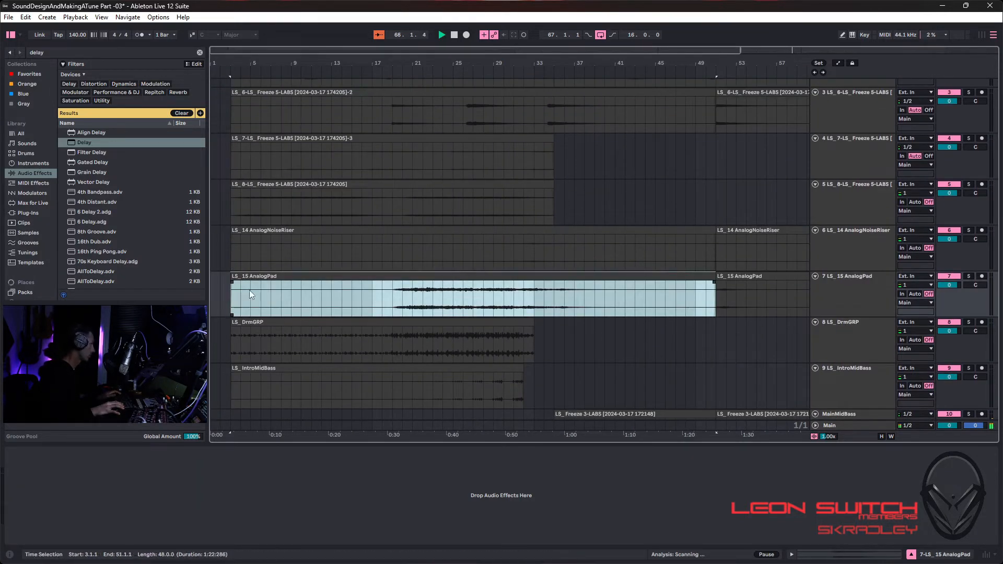
click(262, 184)
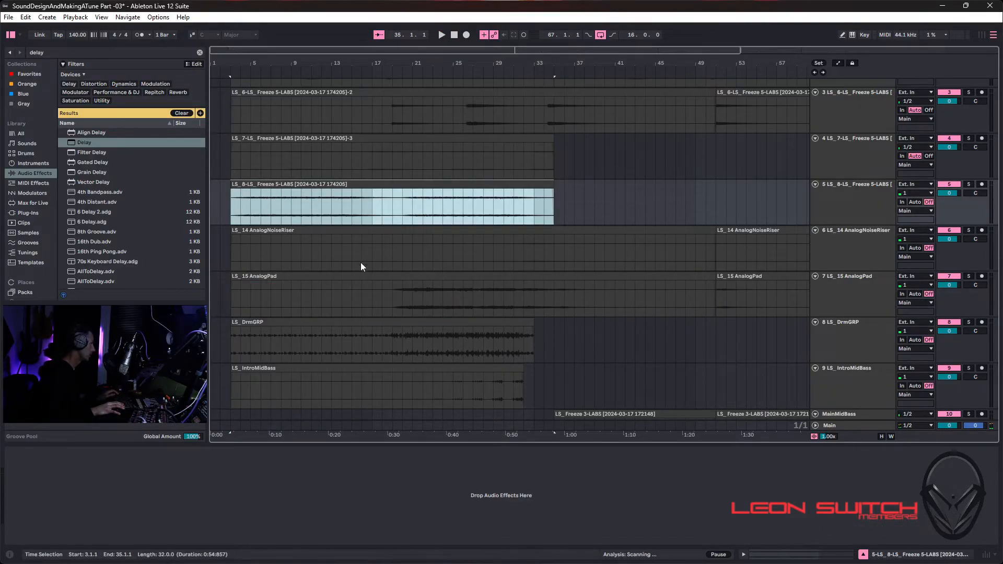
drag(392, 209, 552, 290)
drag(409, 183, 613, 210)
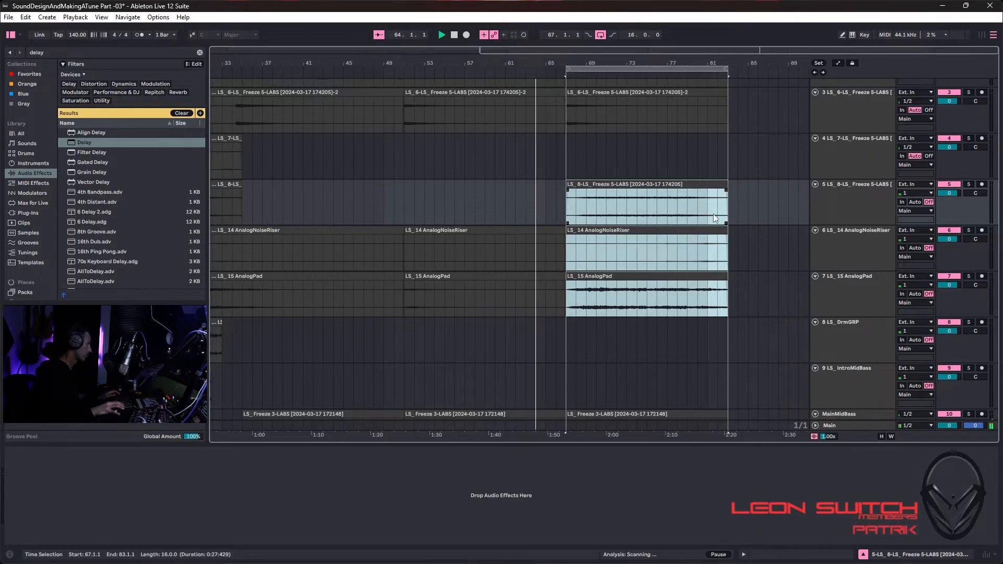
Listen to the transition into bar 67 with the copied Freeze, noise riser and pad clips.
scroll(713, 214, down, 2)
scroll(731, 218, up, 1)
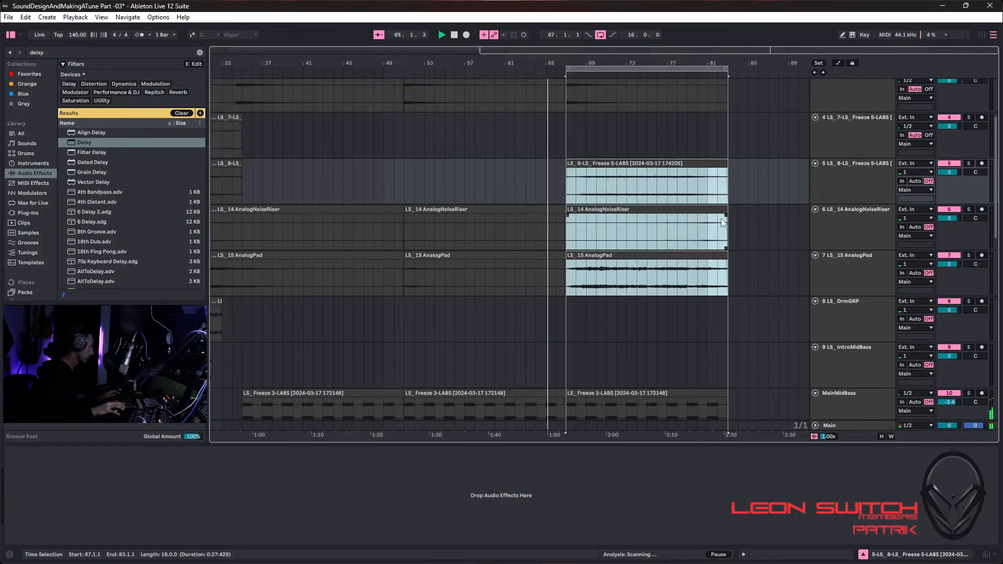
scroll(710, 230, down, 2)
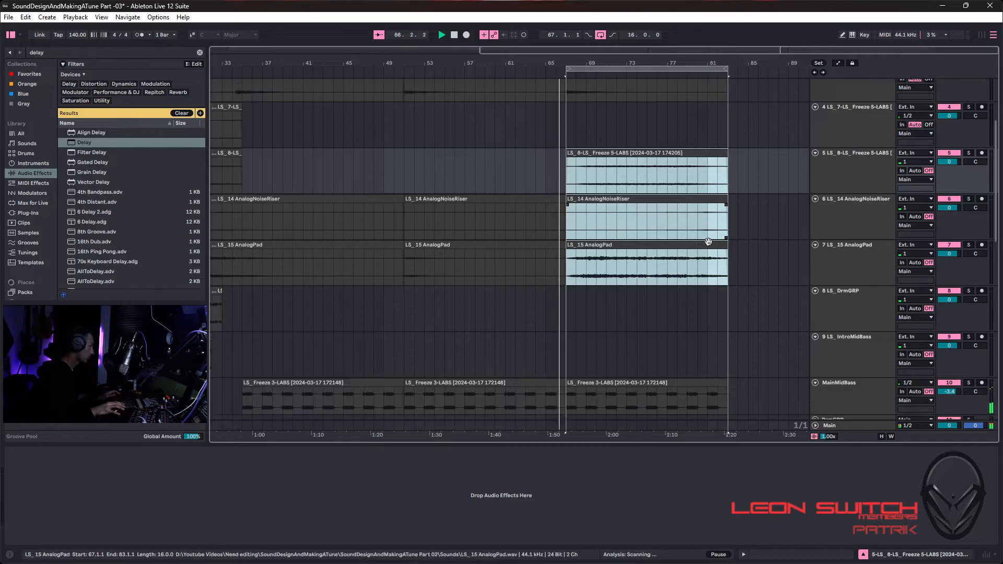
scroll(669, 299, down, 1)
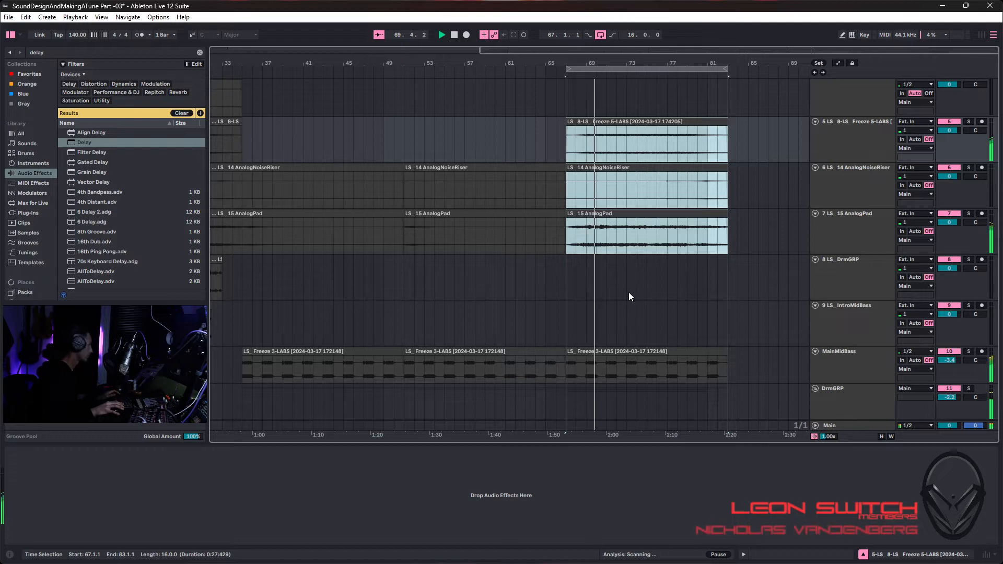
key(space)
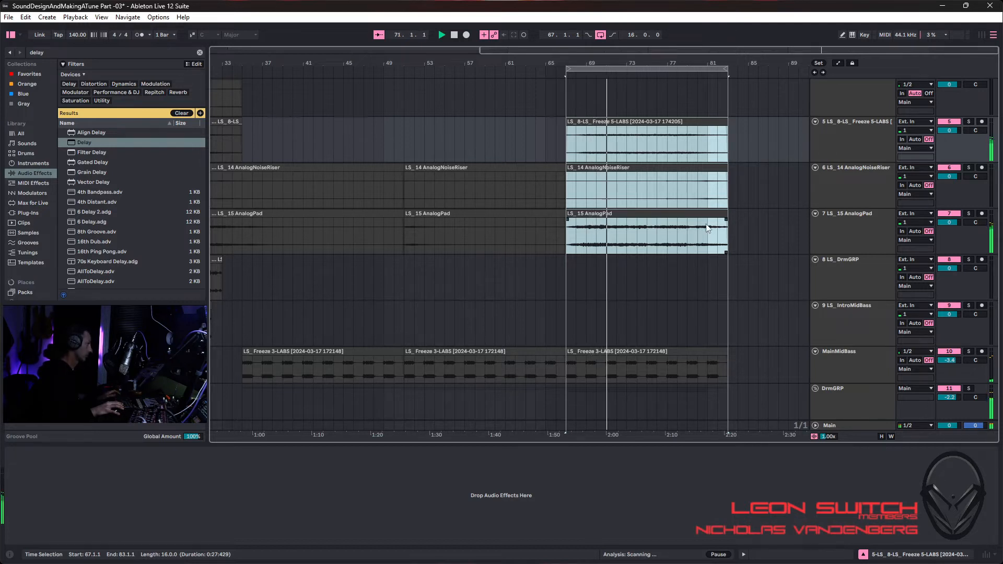
Move the AnalogPad clip at bar 67 onto a new audio track below track 7 and shorten it to three bars, ending at bar 70.
click(703, 214)
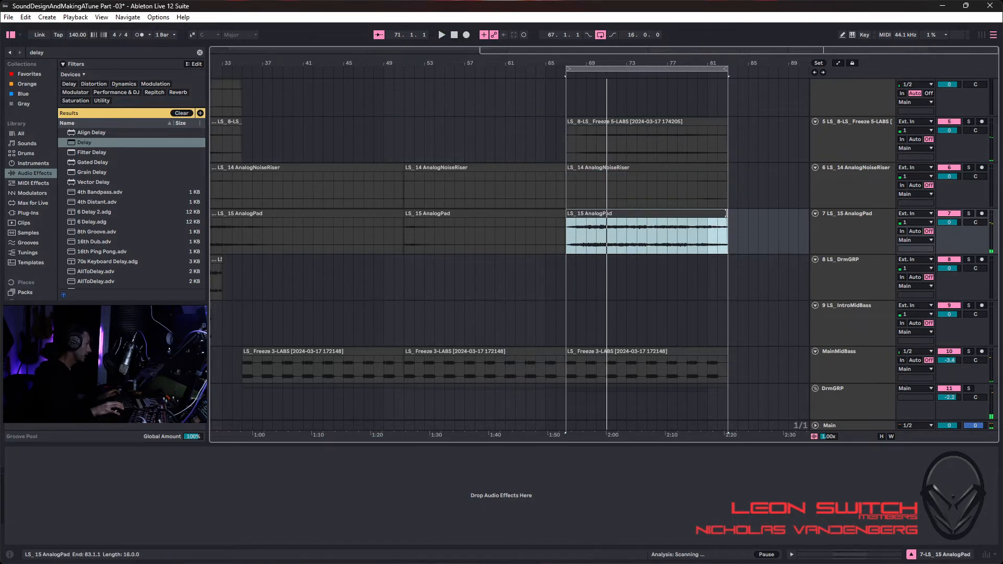
right_click(842, 219)
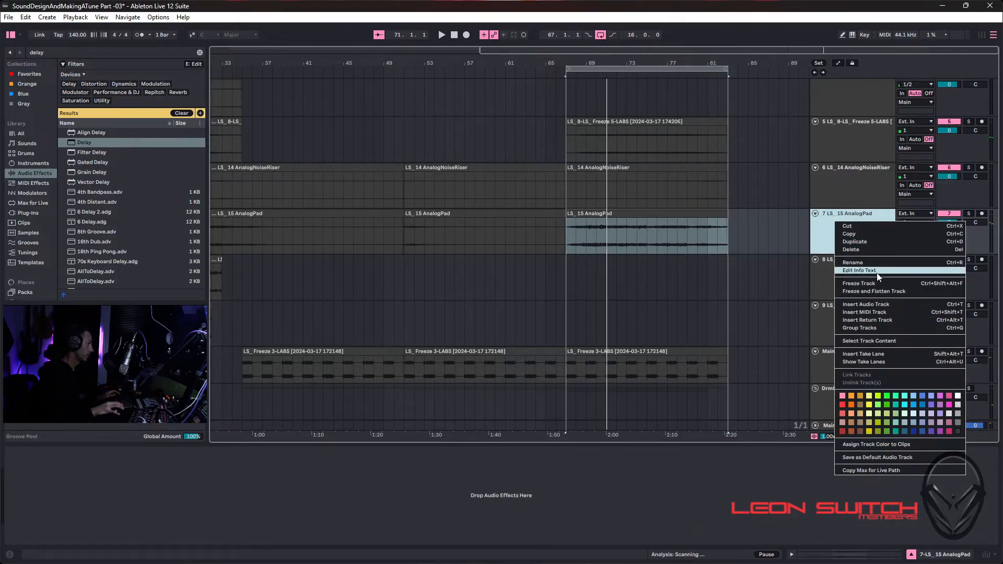
click(861, 304)
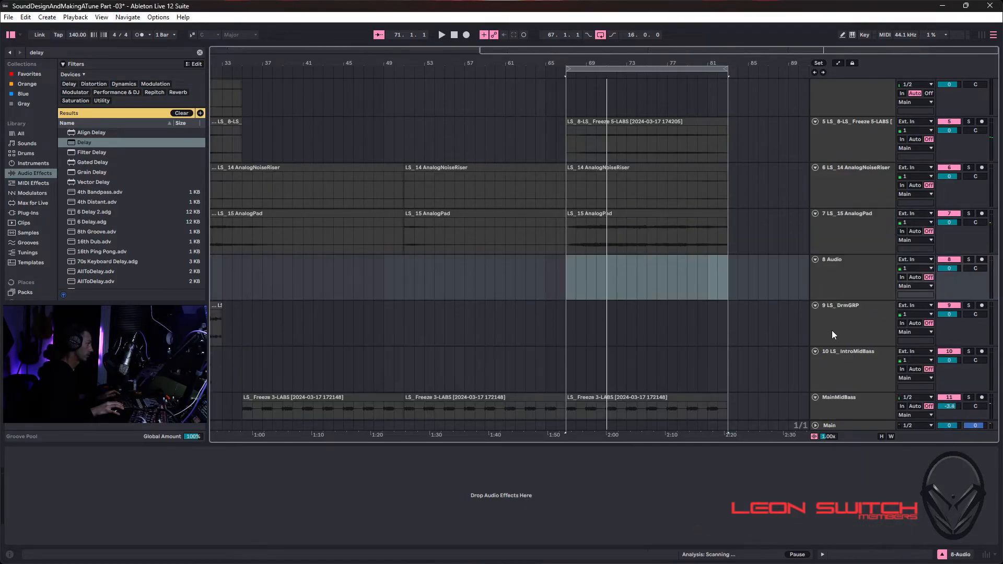
click(636, 214)
drag(636, 215, 636, 272)
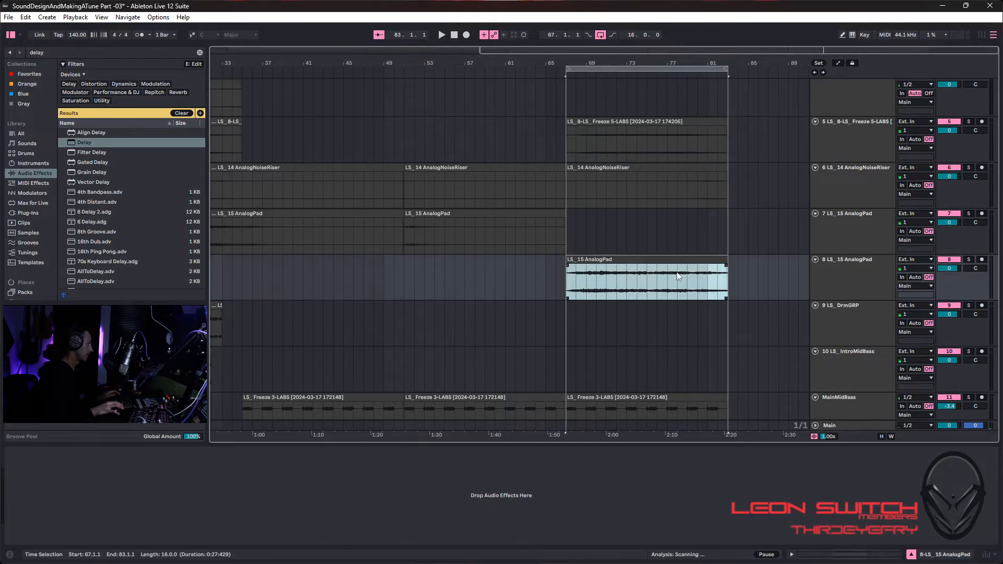
drag(725, 260, 599, 259)
key(space)
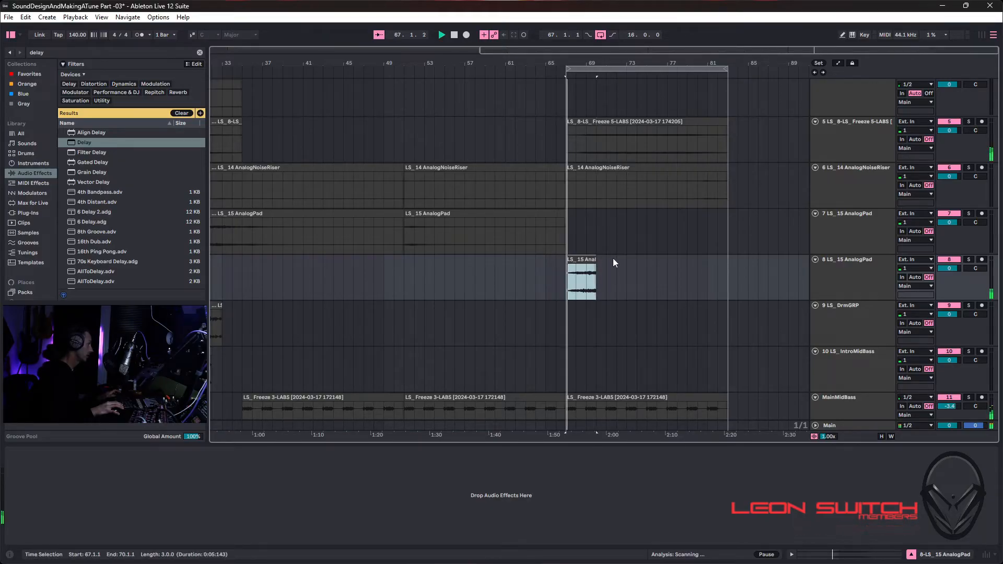
Find the Valhalla DSP plug-ins and add ValhallaSupermassive to the new AnalogPad track 8.
click(877, 269)
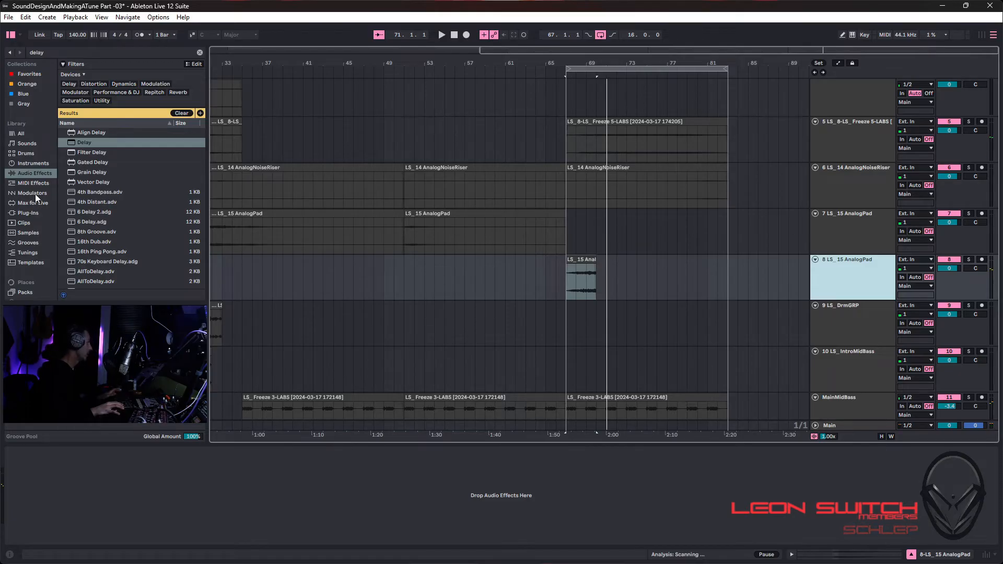
click(34, 213)
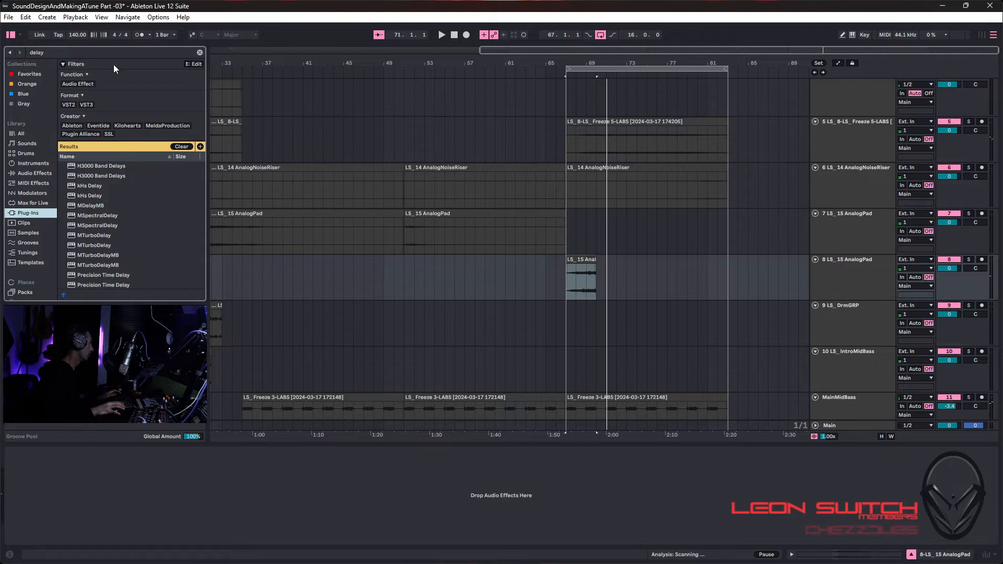
click(203, 51)
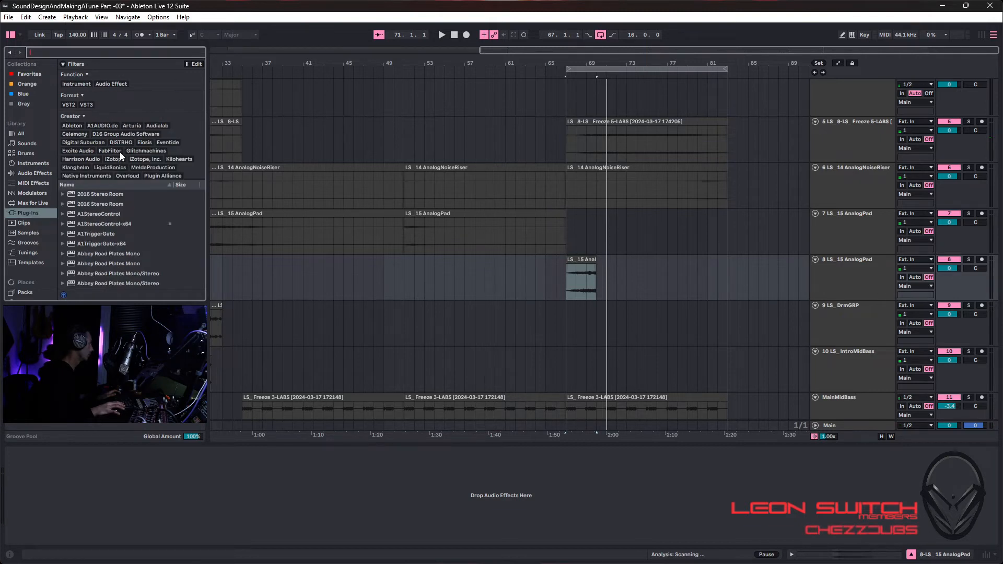
scroll(121, 155, down, 1)
scroll(158, 165, down, 1)
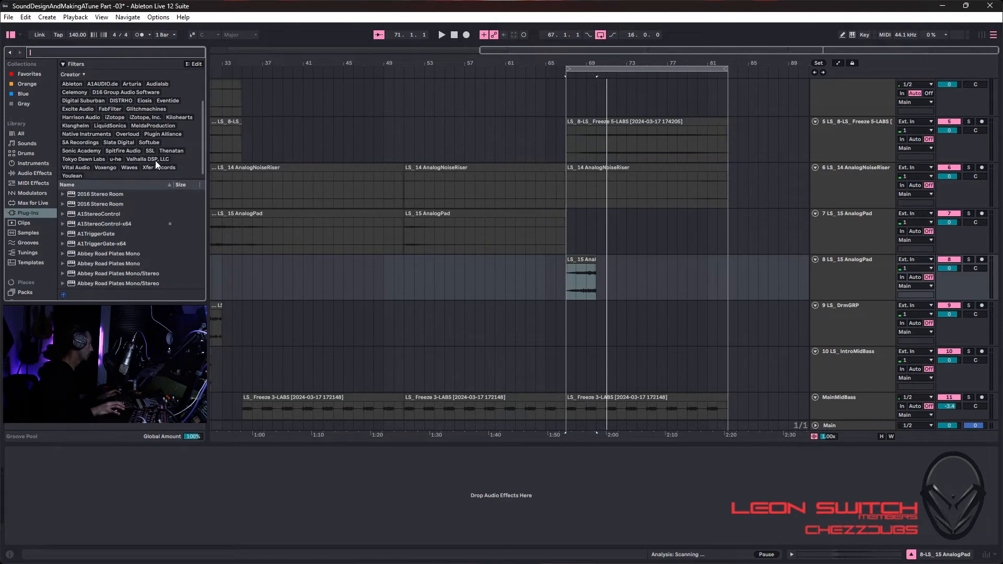
click(147, 160)
click(109, 204)
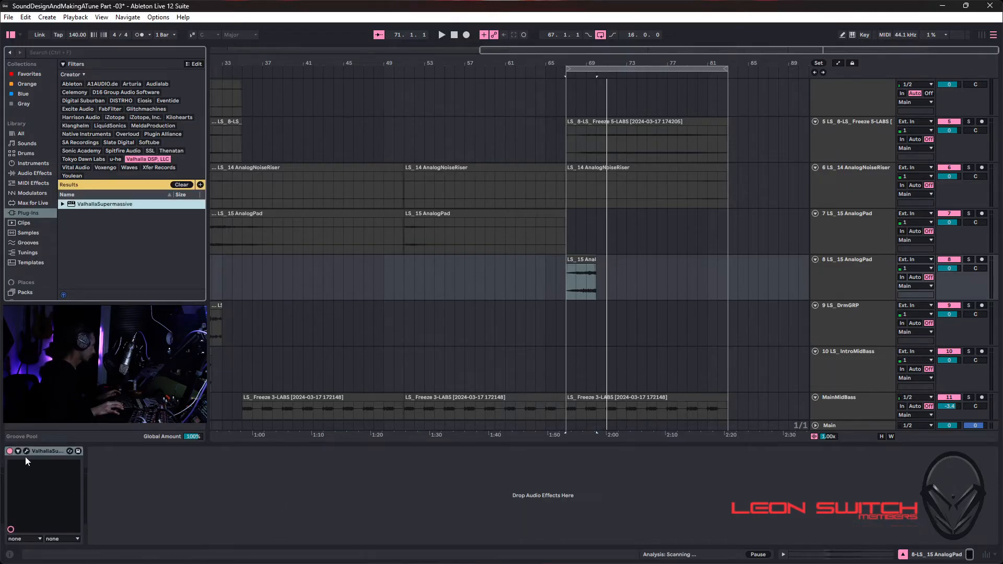
Load the user preset Leon Default in ValhallaSupermassive and close the plug-in window.
click(26, 452)
click(355, 239)
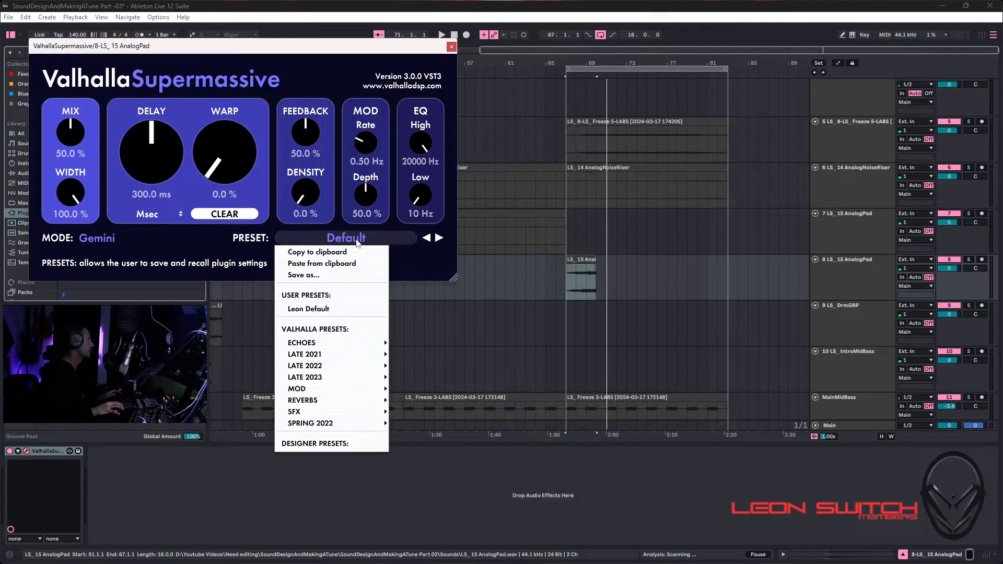
click(360, 309)
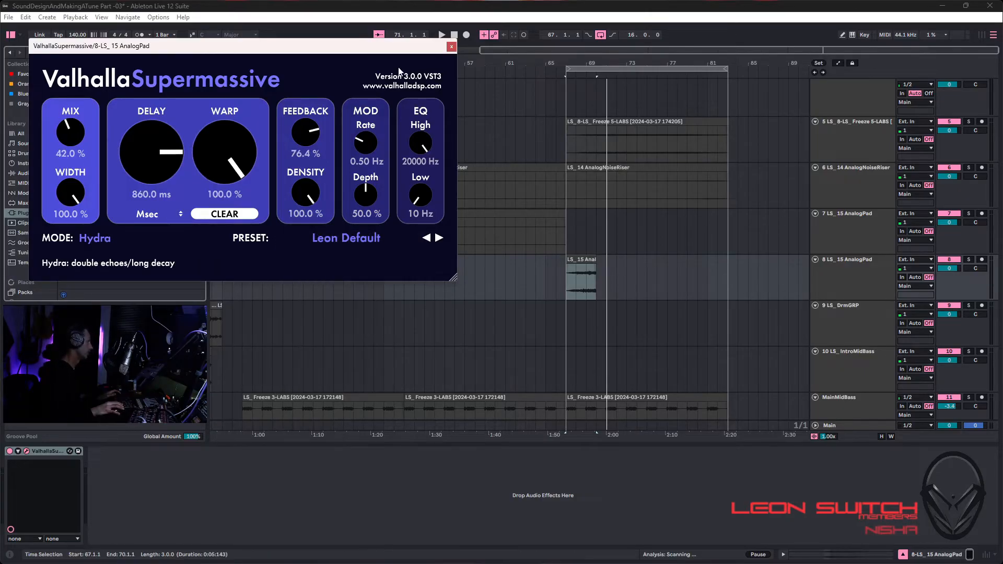
click(451, 47)
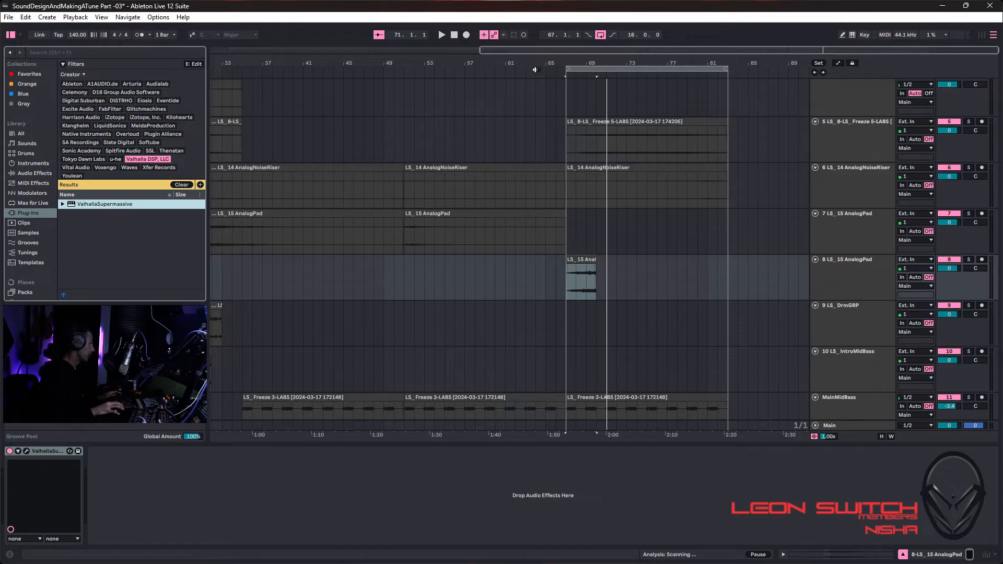
Play the looped section from bar 67 and copy the three-bar AnalogPad clip on track 8 to bar 75.
click(591, 69)
key(space)
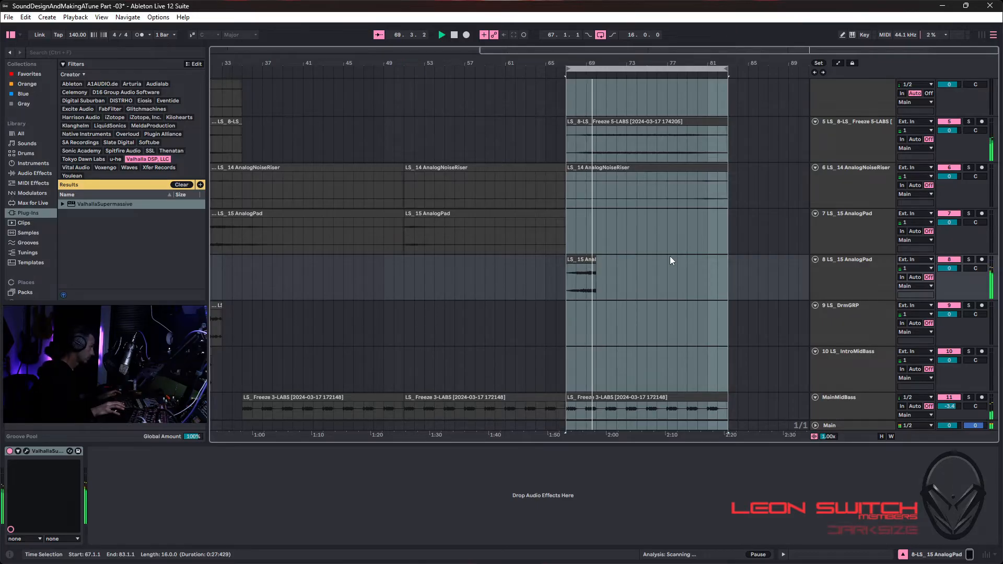
click(647, 285)
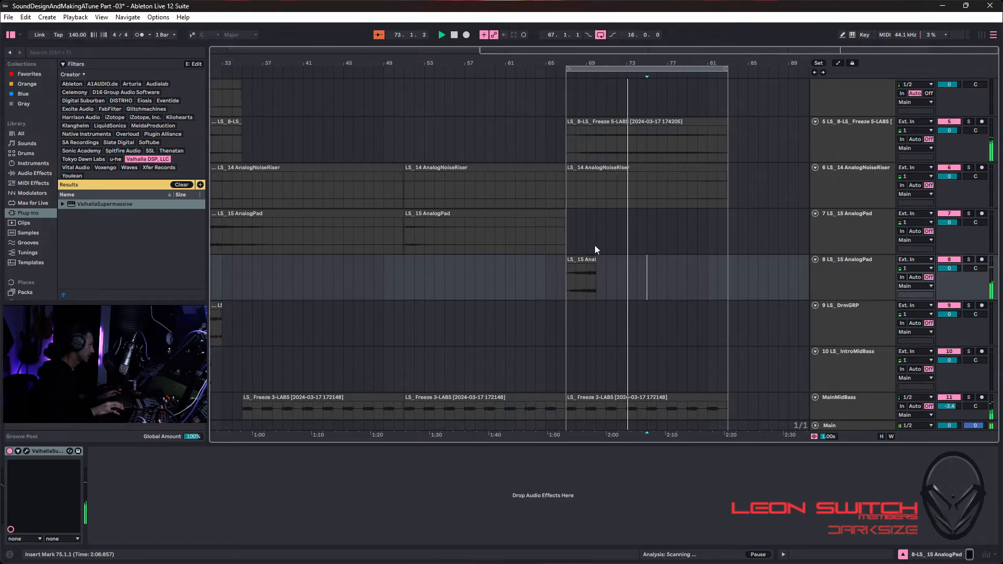
click(581, 259)
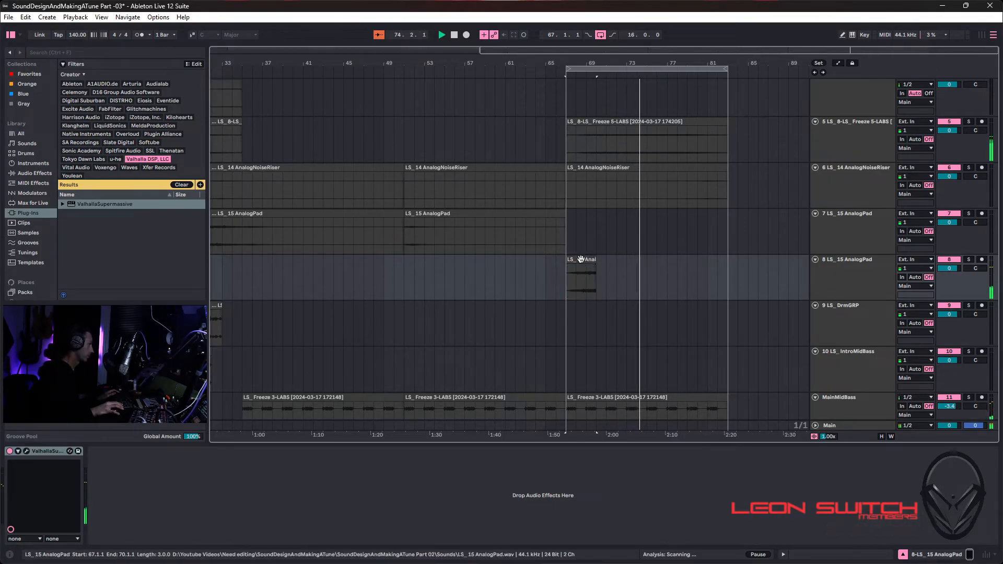
drag(581, 259, 667, 261)
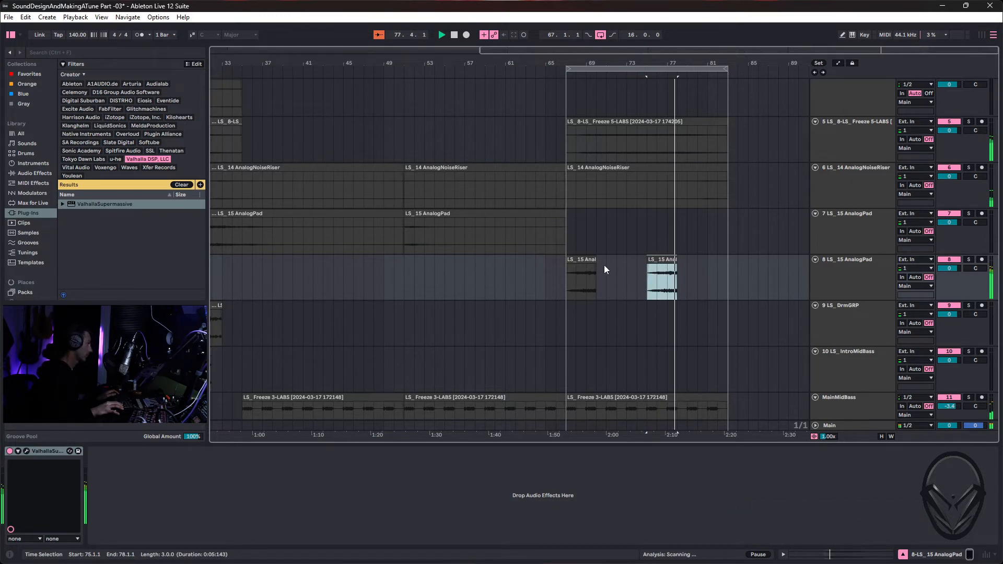
Solo track 4 to audition its Freeze clip, and copy the 32-bar clip from bar 3 to bar 51.
drag(287, 271, 597, 287)
scroll(598, 287, up, 4)
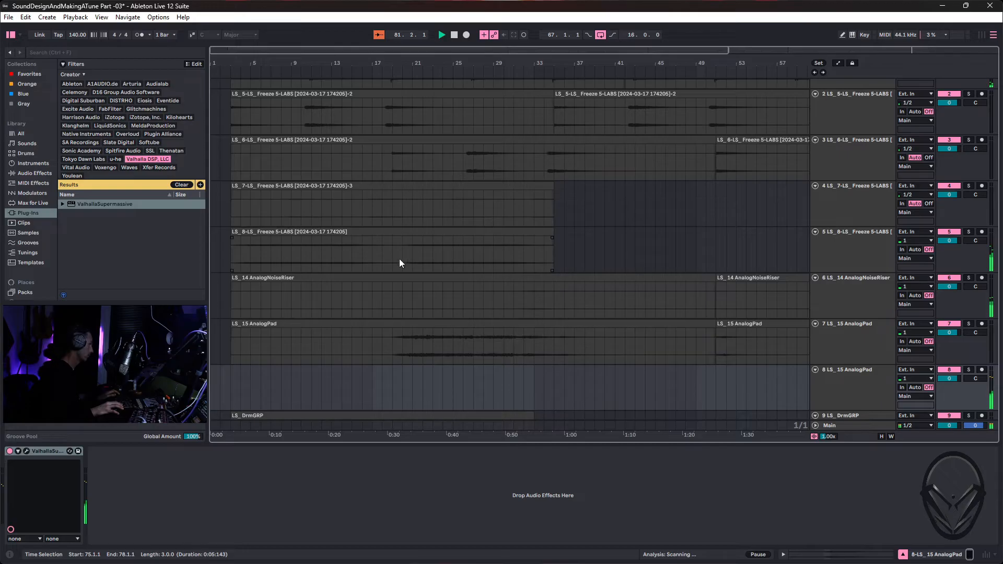
key(space)
click(353, 186)
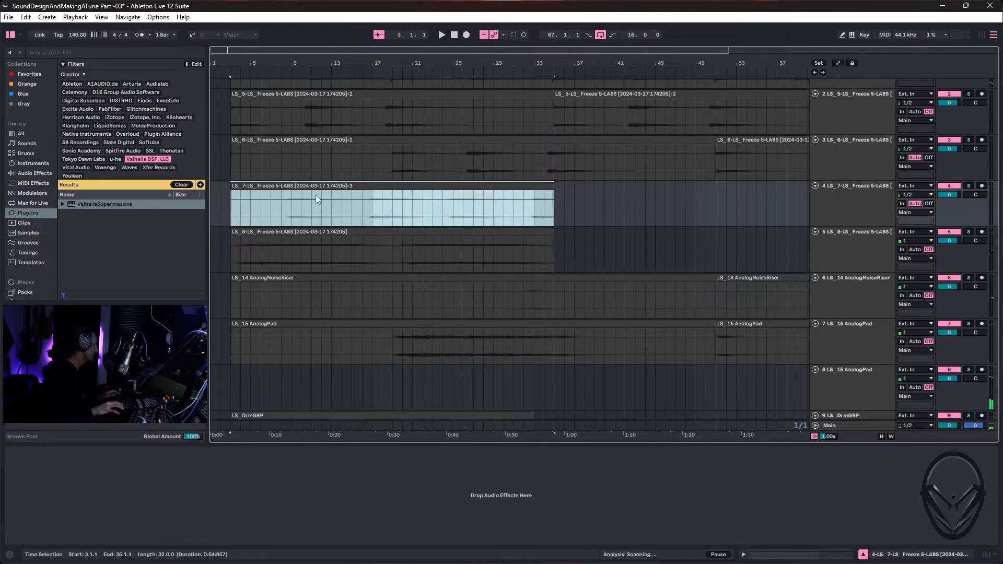
click(967, 186)
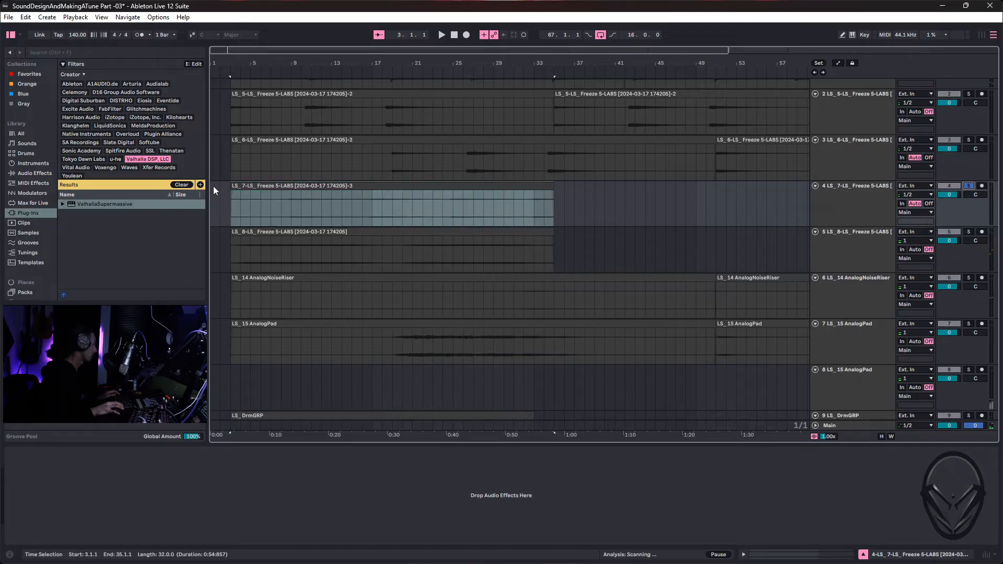
click(284, 204)
key(space)
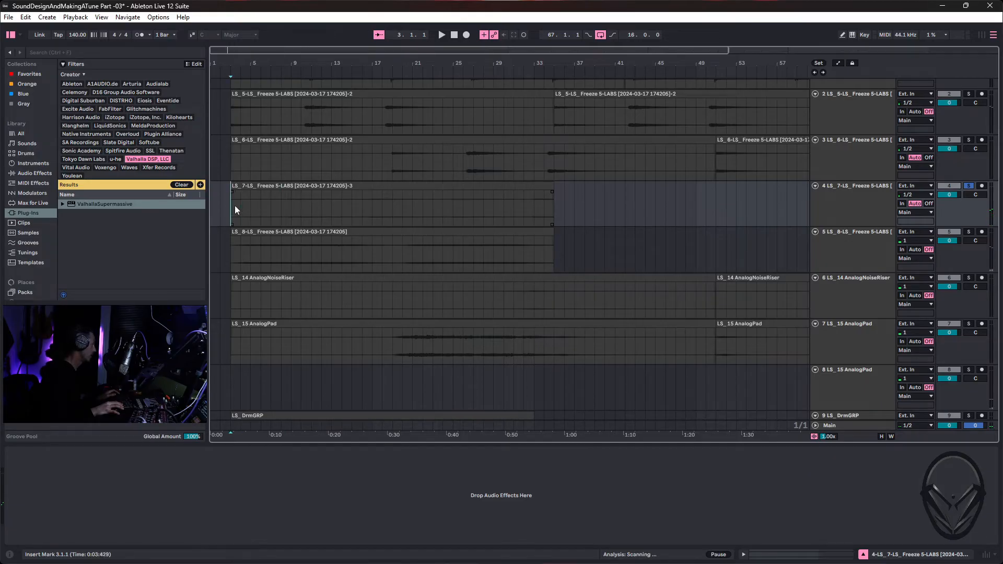
drag(234, 206, 525, 205)
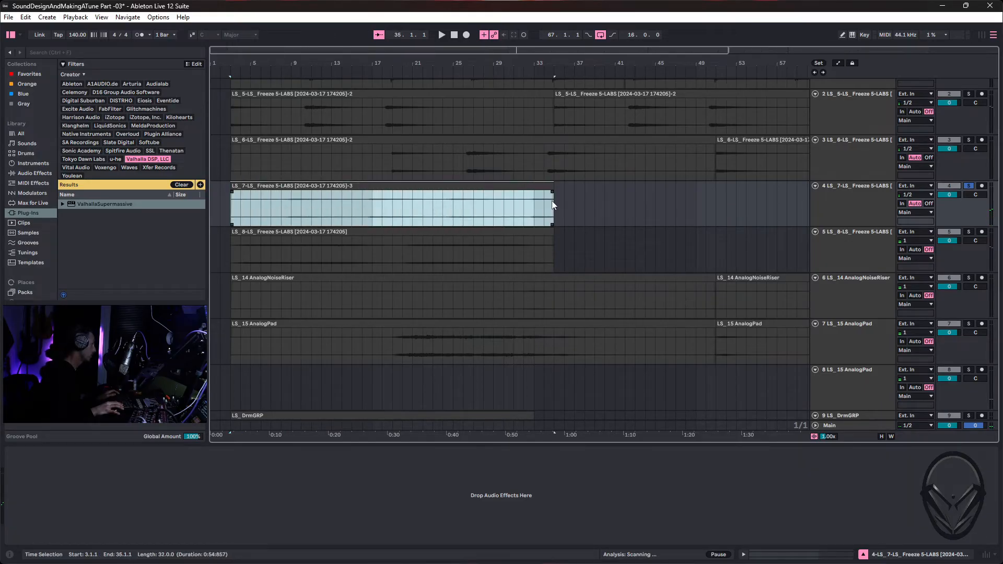
drag(258, 197, 490, 209)
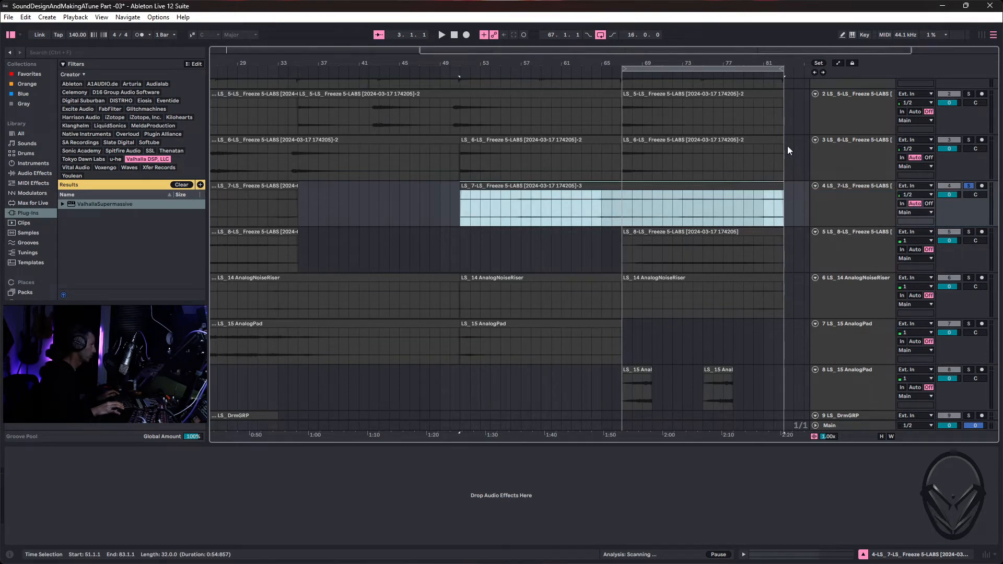
Compare the Freeze, AnalogNoiseRiser and AnalogPad clips in the opening section with those between bars 51 and 83.
drag(458, 268, 741, 270)
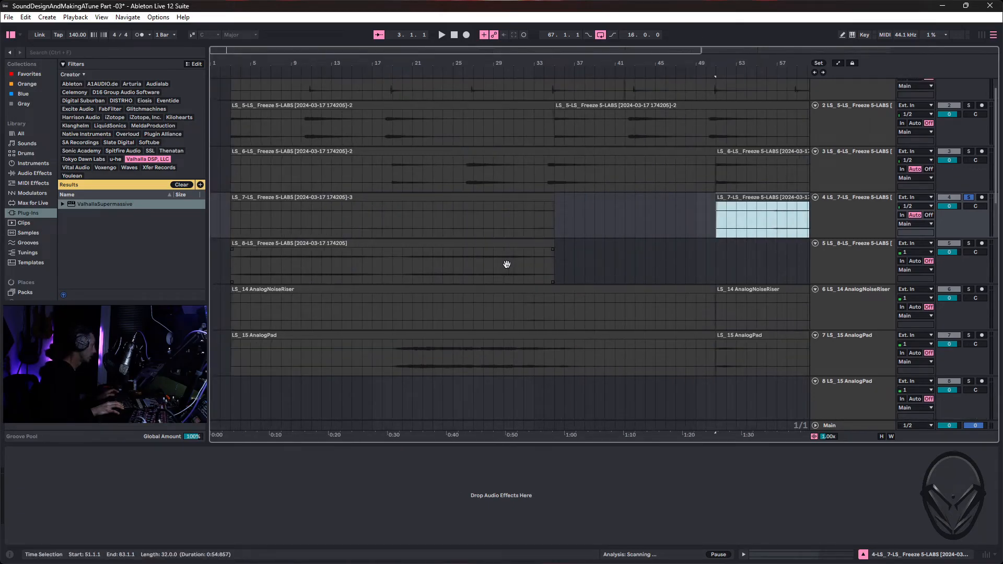
scroll(337, 281, up, 1)
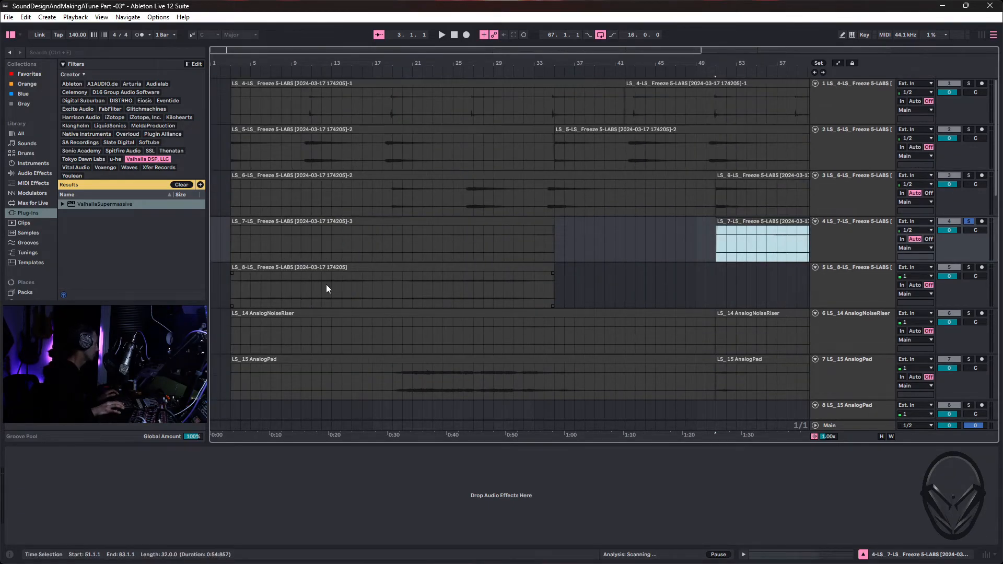
scroll(388, 343, up, 1)
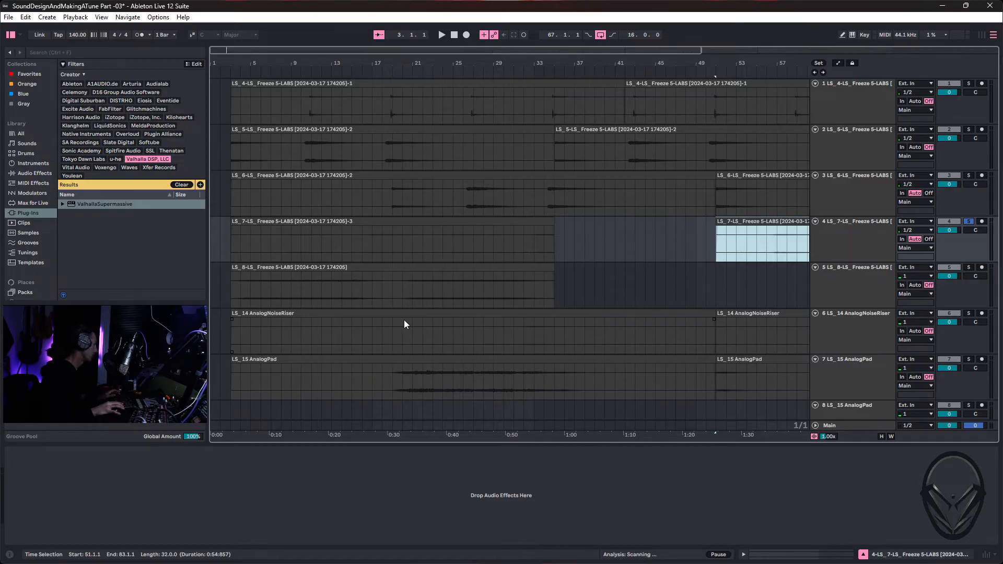
click(405, 321)
click(485, 314)
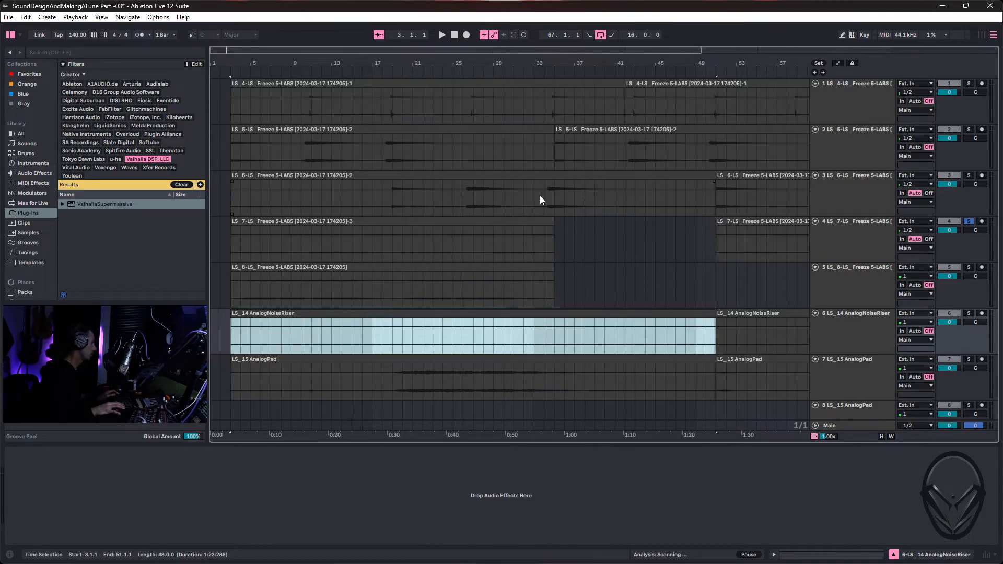
drag(662, 227, 401, 287)
drag(714, 199, 714, 231)
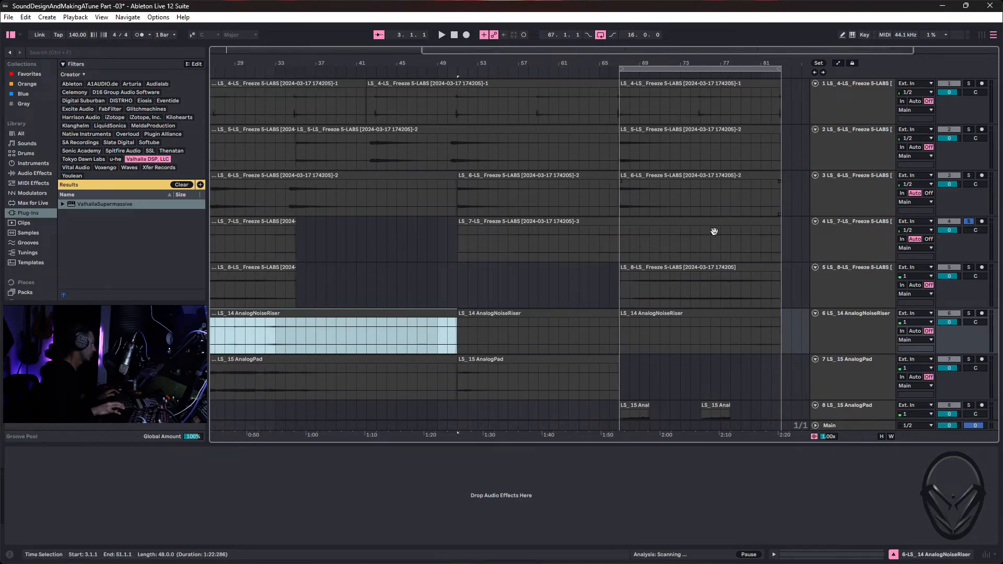
drag(498, 208, 691, 268)
drag(753, 262, 688, 254)
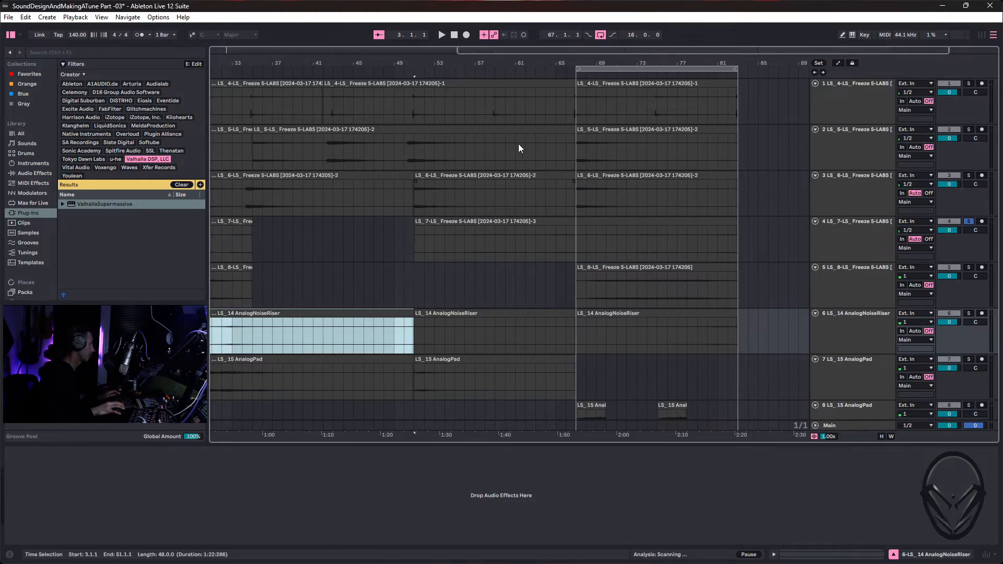
Play the arrangement from the very start and clear the track solo so all tracks are audible.
click(454, 34)
click(443, 35)
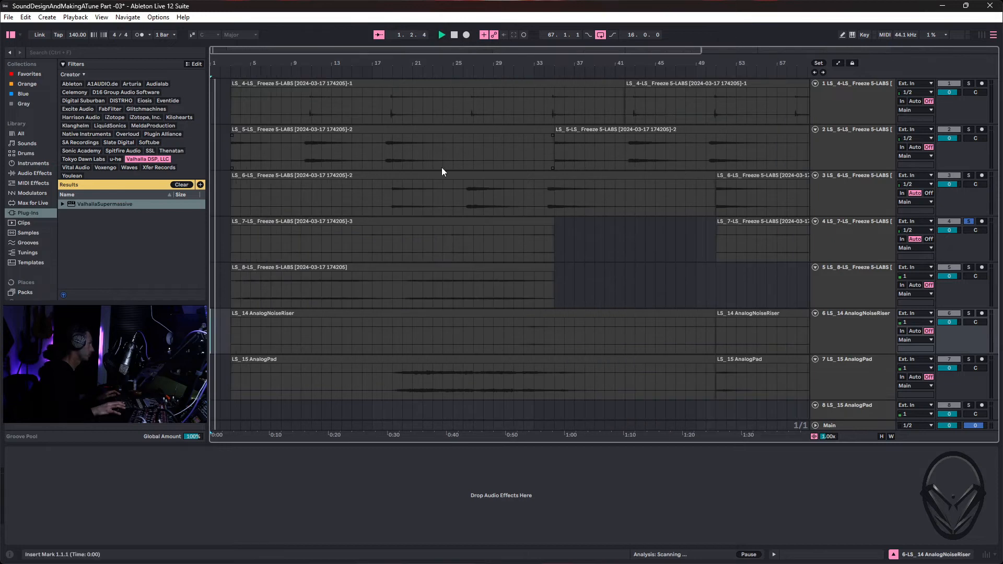
scroll(478, 179, down, 2)
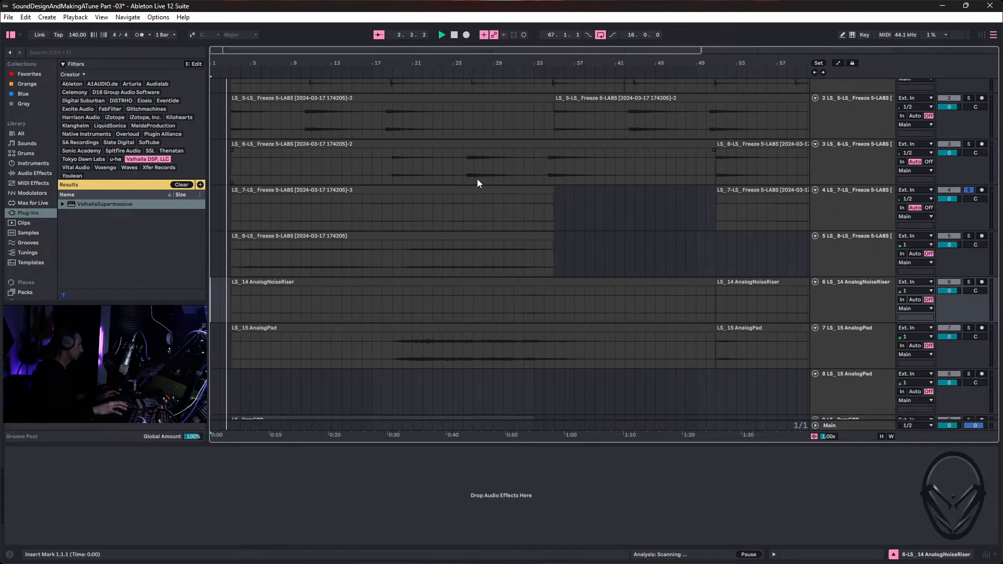
scroll(537, 180, down, 2)
scroll(538, 181, down, 7)
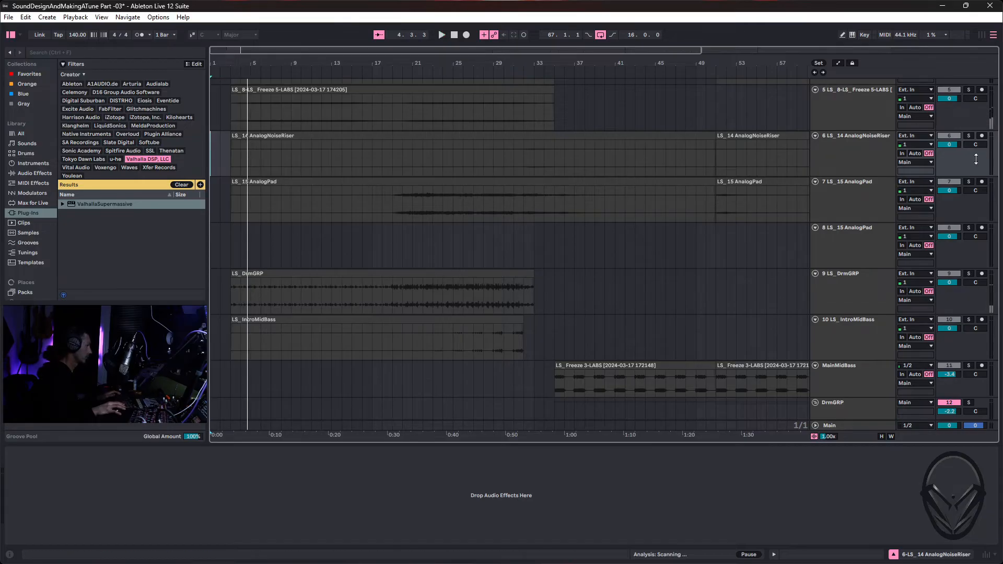
click(968, 182)
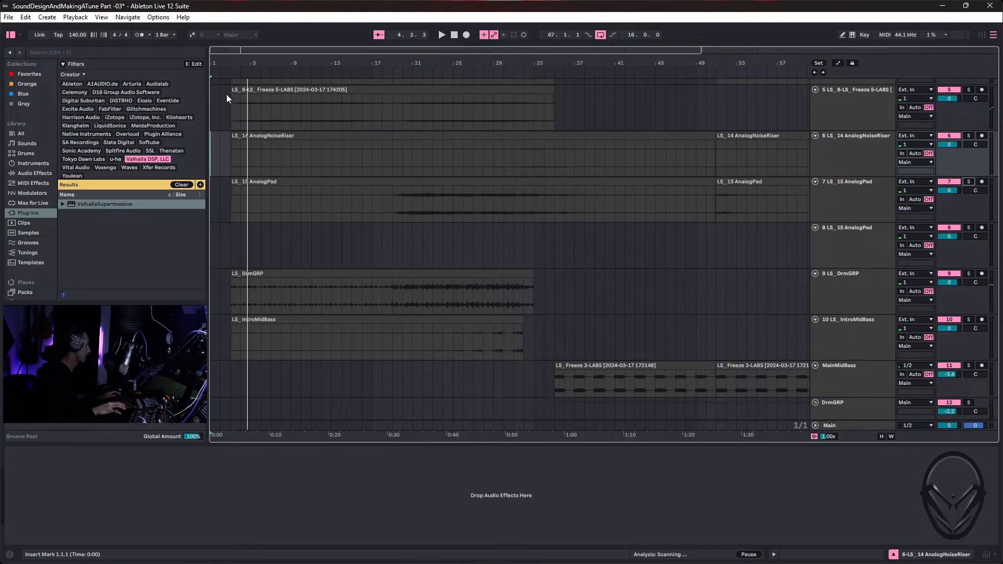
Save the Live set and optimize the arrangement height to fit the tracks in view while the song plays from bar 1.
click(227, 72)
key(ctrl+s)
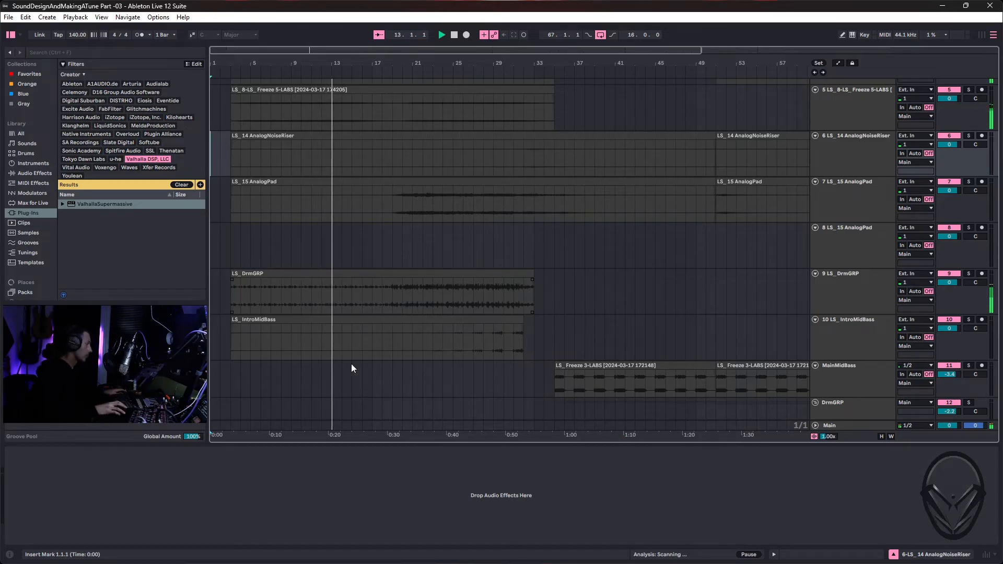
click(881, 436)
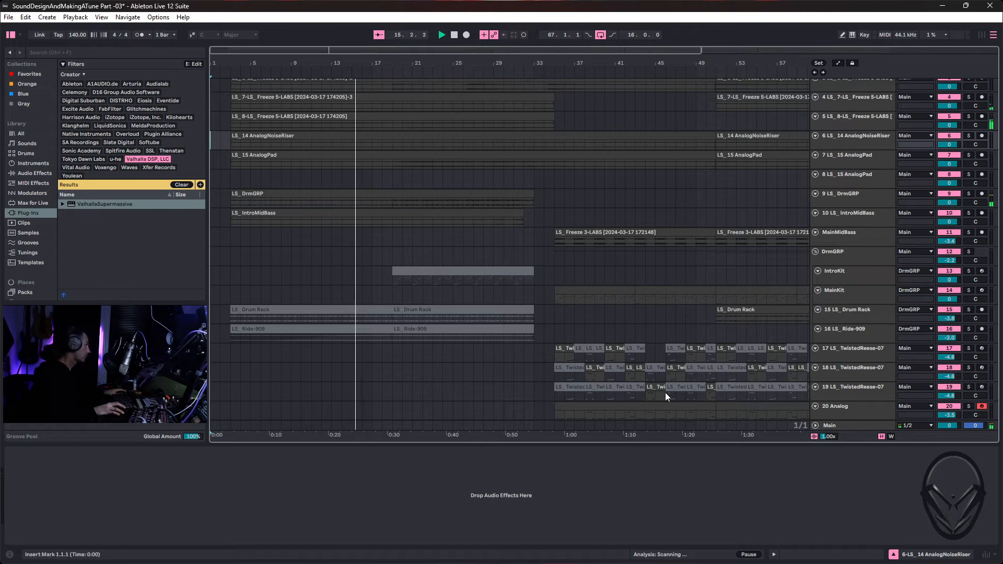
Add a default Saturator to track 4, the Freeze layer, after searching the audio effects for "sat".
scroll(649, 383, up, 2)
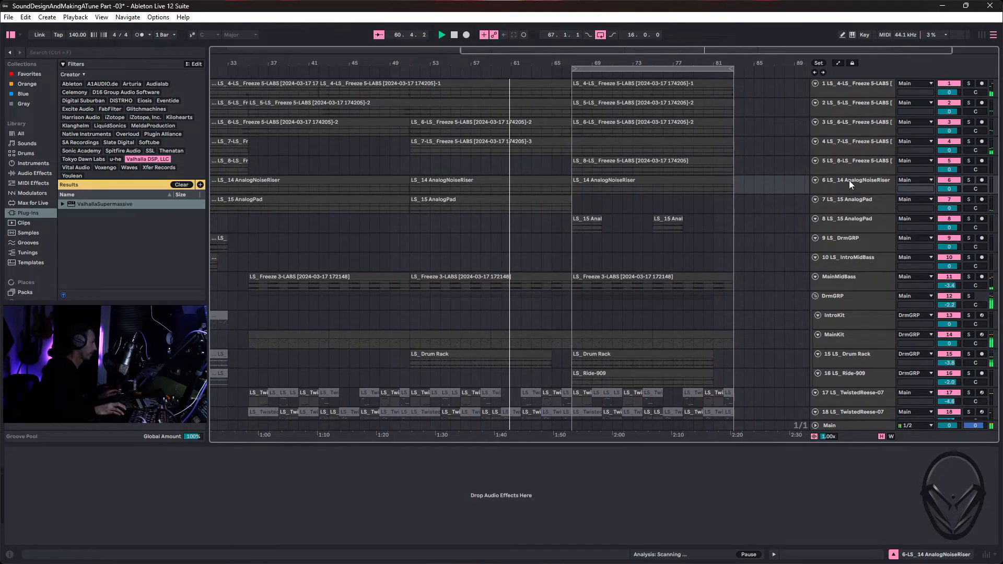
click(853, 147)
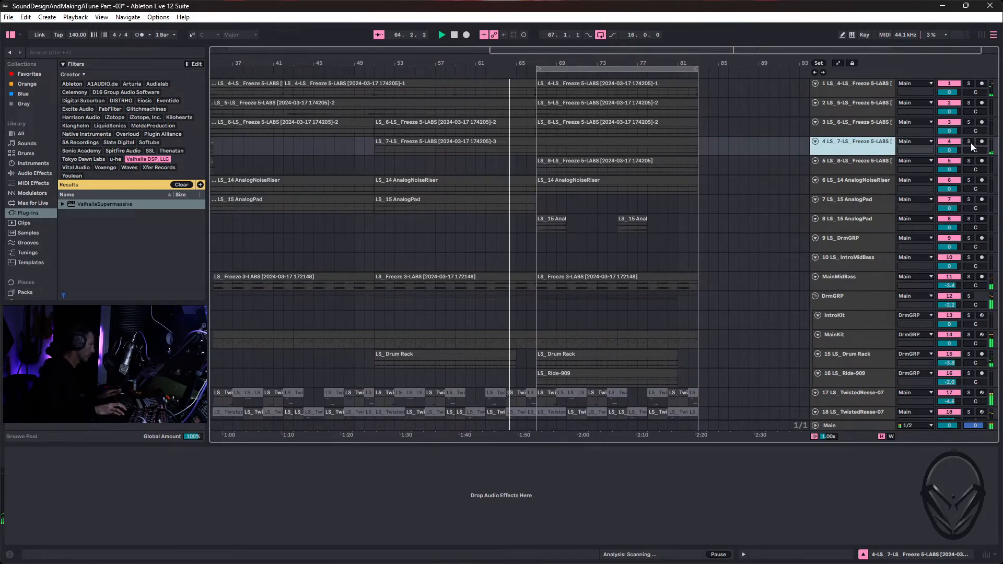
key(Tab)
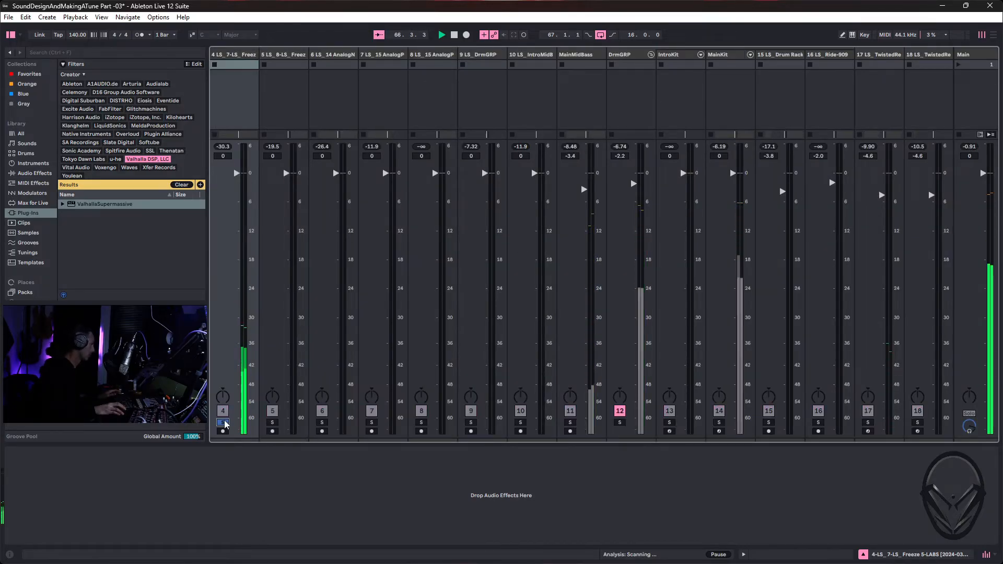
click(228, 64)
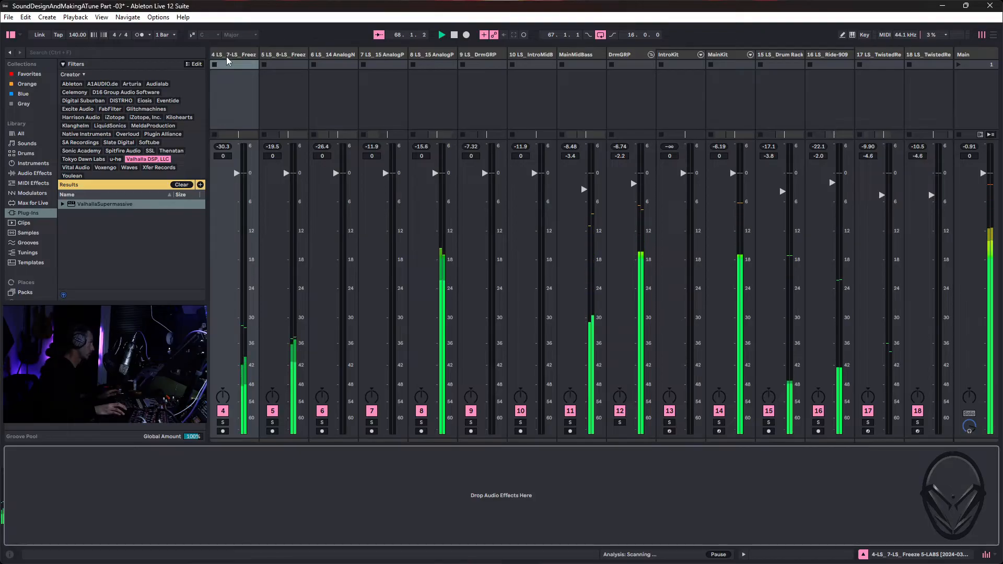
click(30, 173)
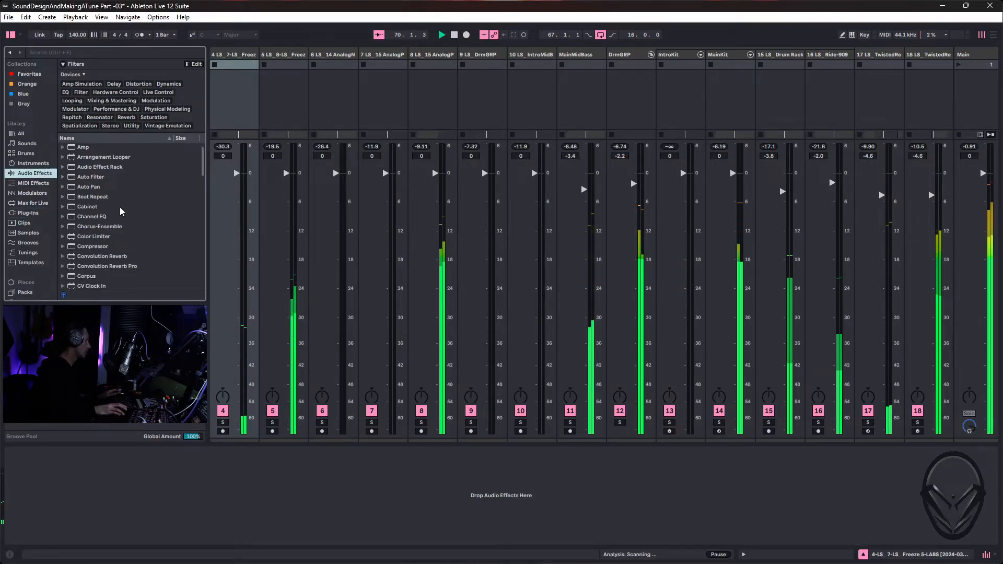
click(109, 55)
text(sat)
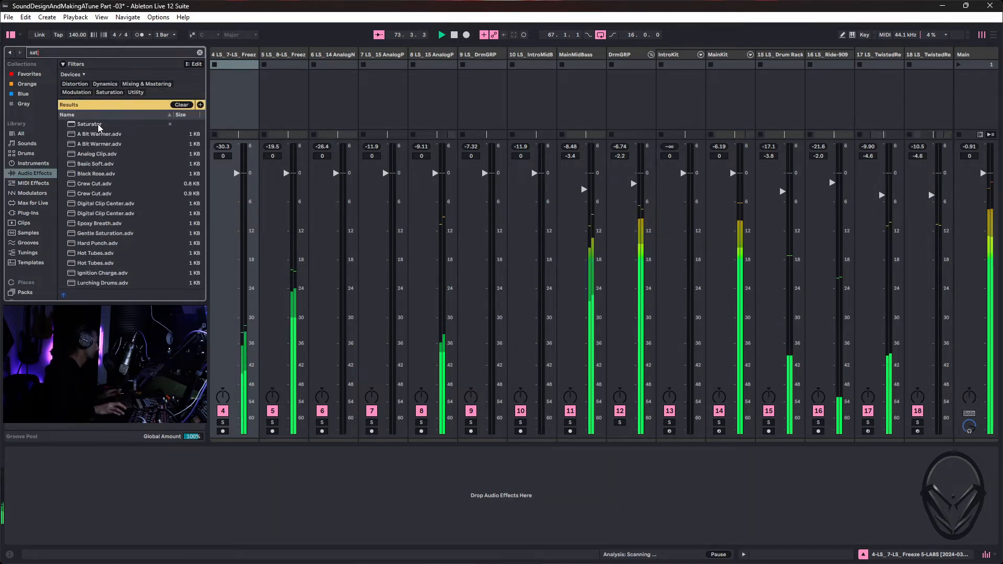
double_click(89, 124)
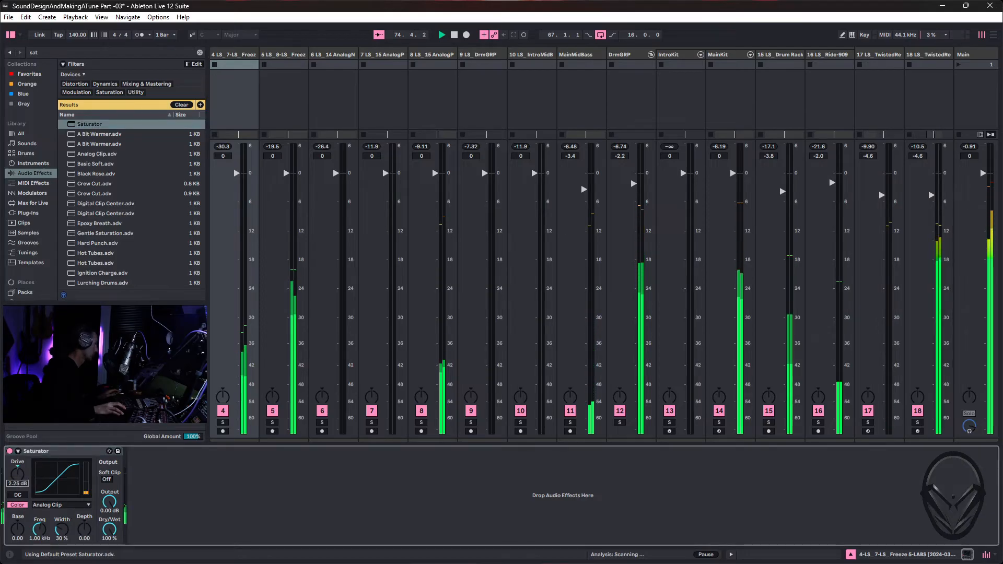
Set the Saturator's Drive on track 4 to 6.19 dB, check the track in solo, and return to the arrangement.
drag(14, 475, 14, 460)
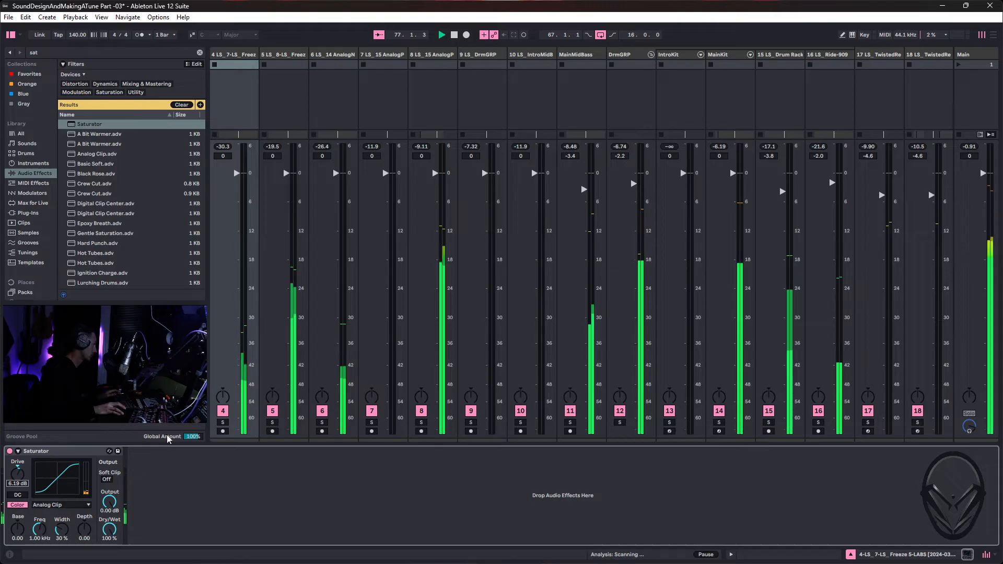
click(222, 422)
click(223, 423)
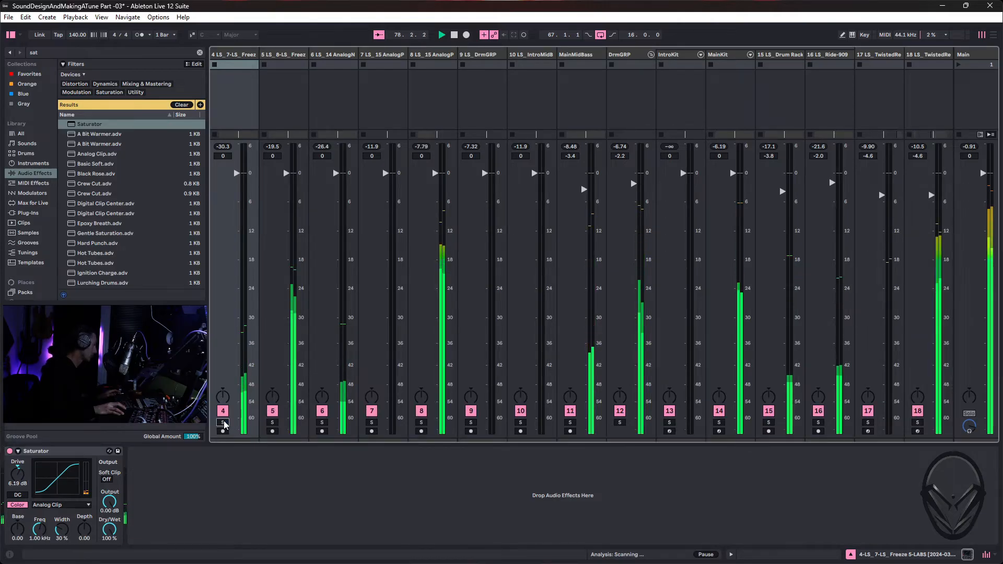
key(Tab)
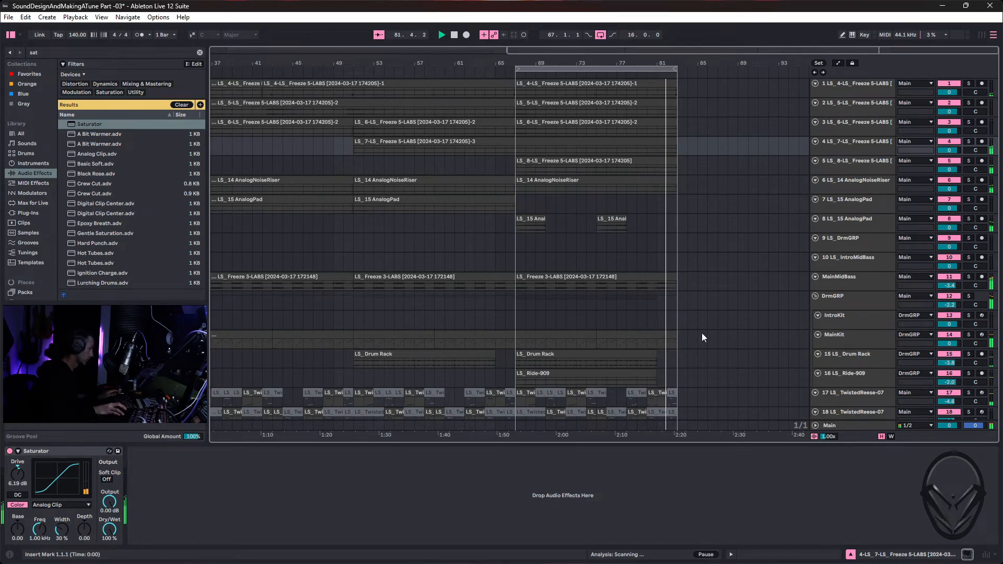
Duplicate track 19, the third TwistedReese-07 track.
scroll(627, 358, down, 5)
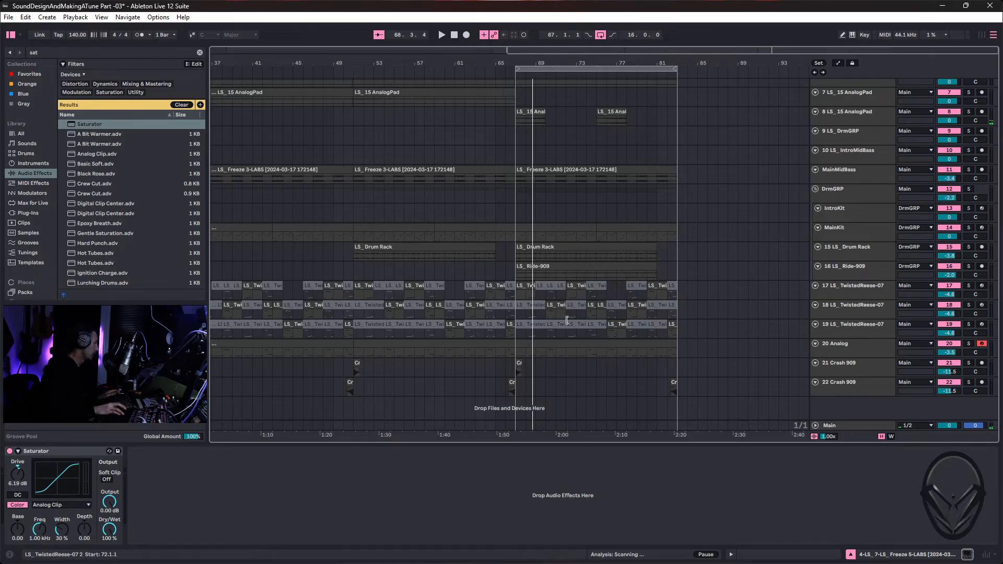
click(858, 324)
right_click(859, 324)
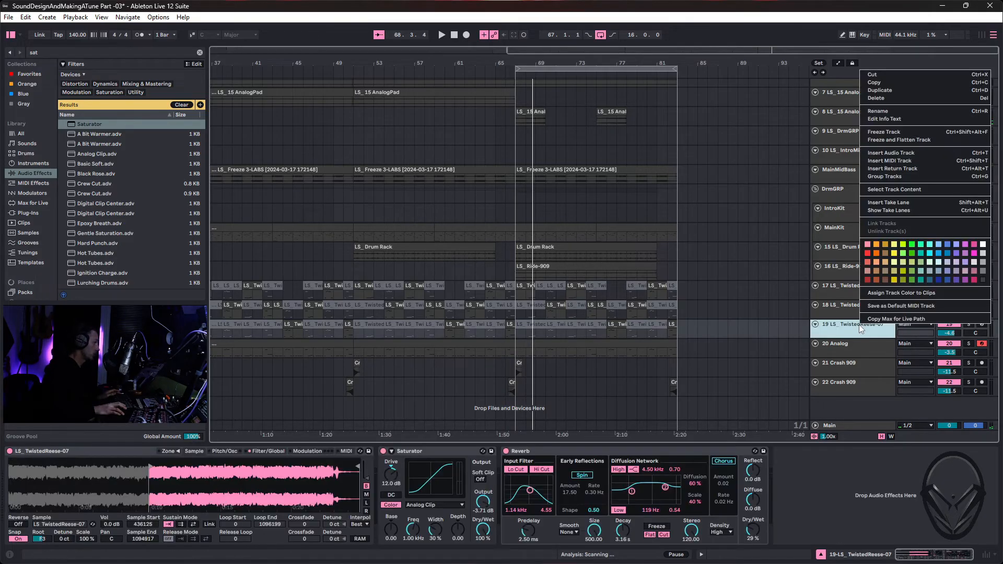
click(902, 91)
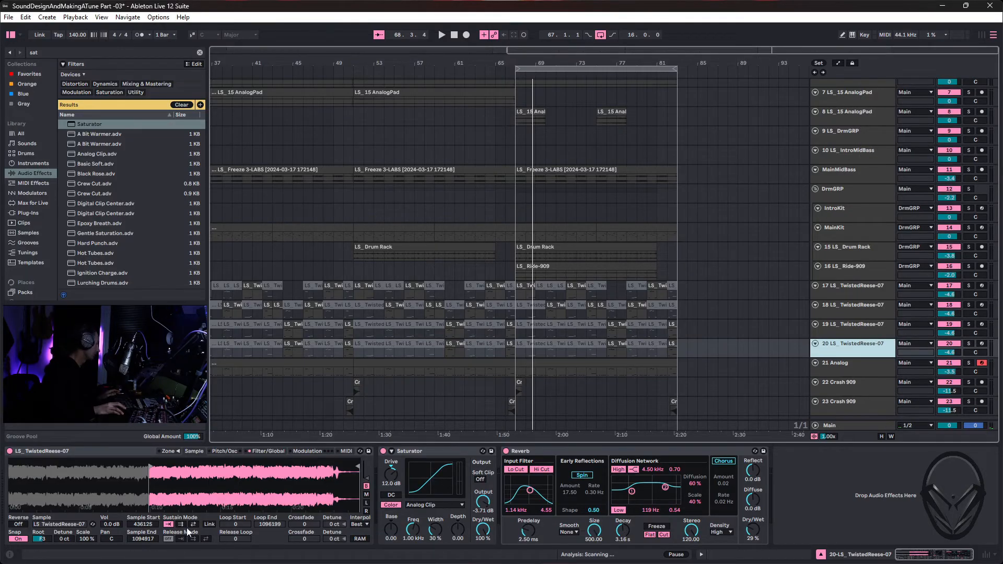
Reverse the duplicated track's TwistedReese-07 sample, set its start to 0 and its end to 748396.
click(18, 524)
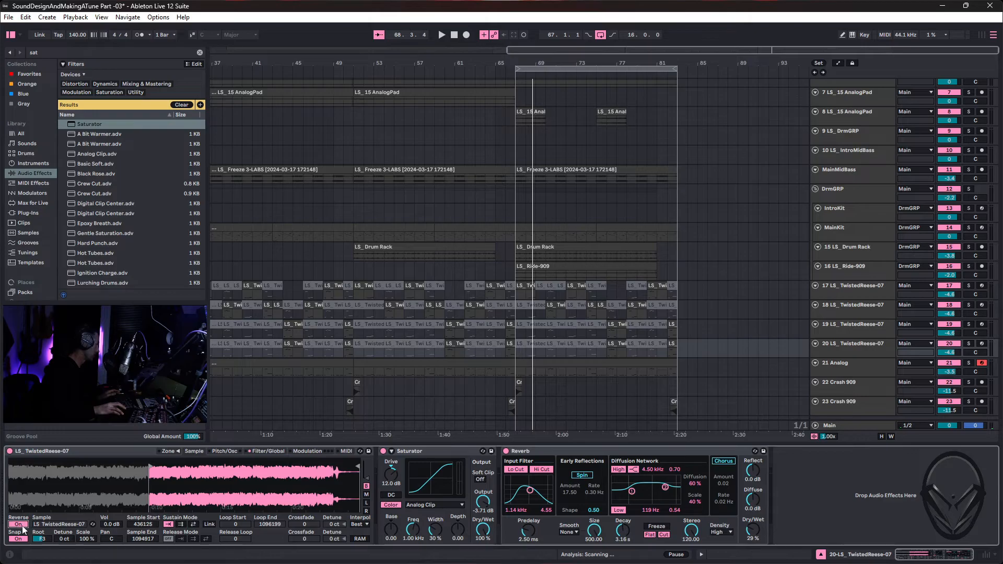
drag(151, 466, 8, 466)
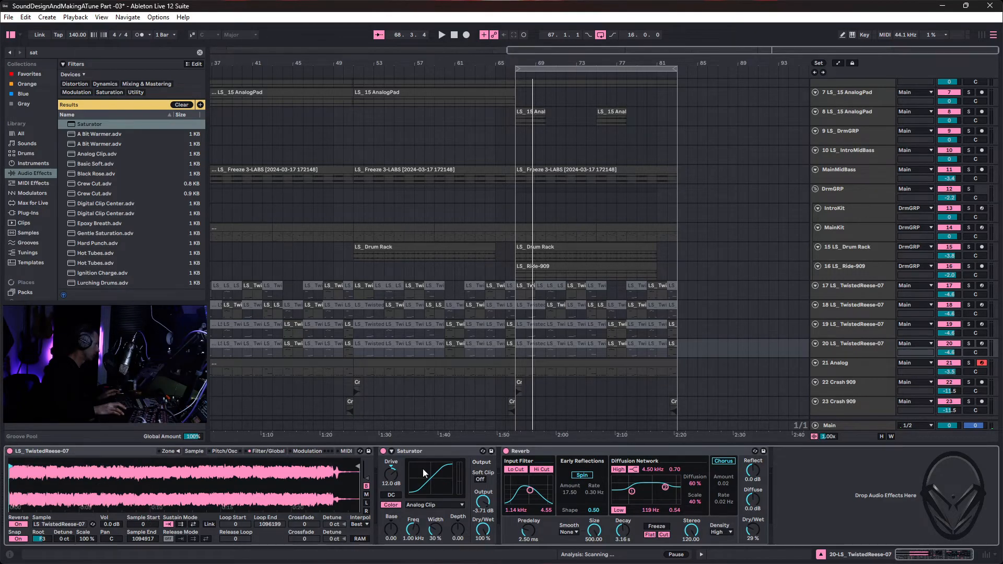
drag(366, 468, 248, 468)
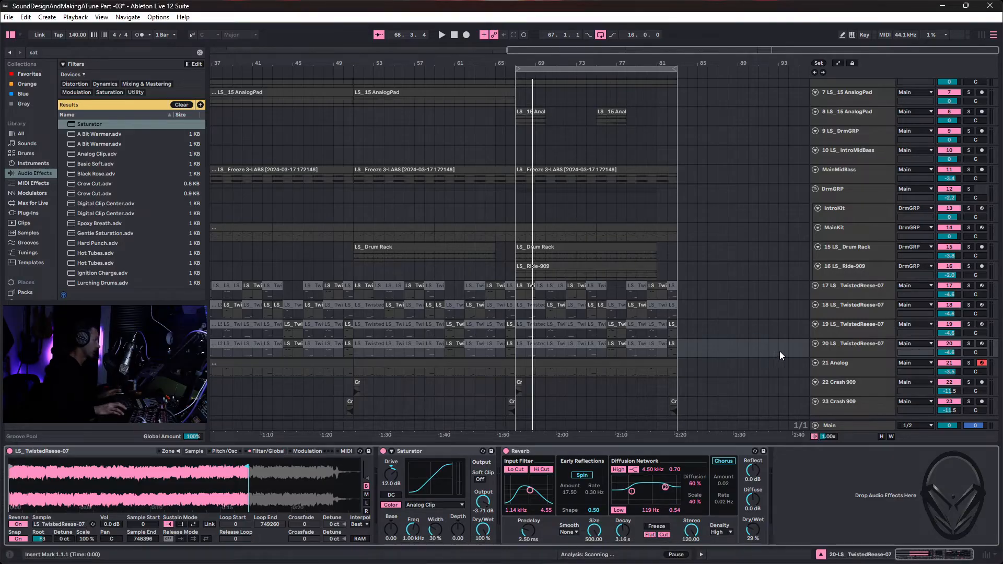
Delete all clips on track 20 between bars 67 and 83.
click(852, 345)
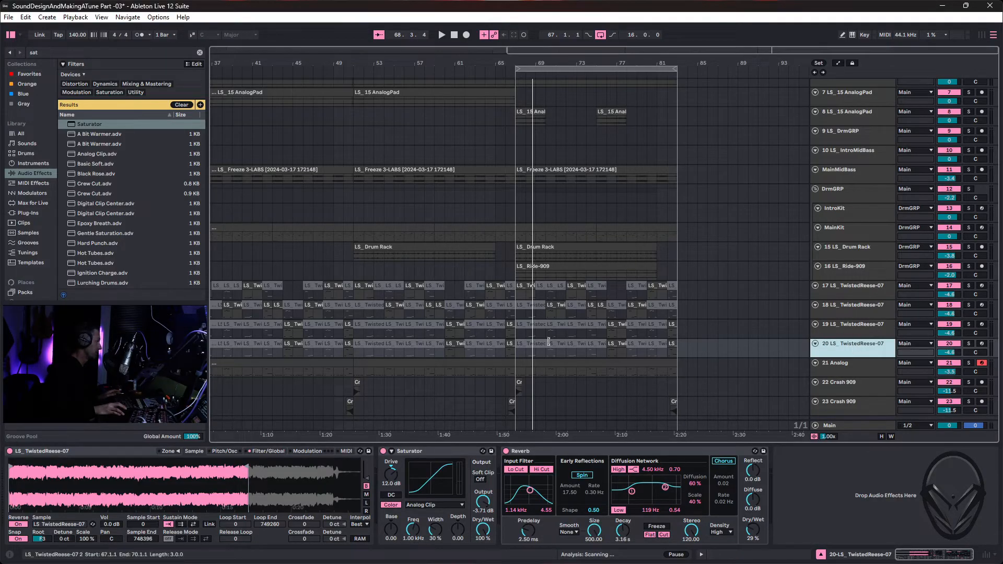
drag(678, 351, 537, 355)
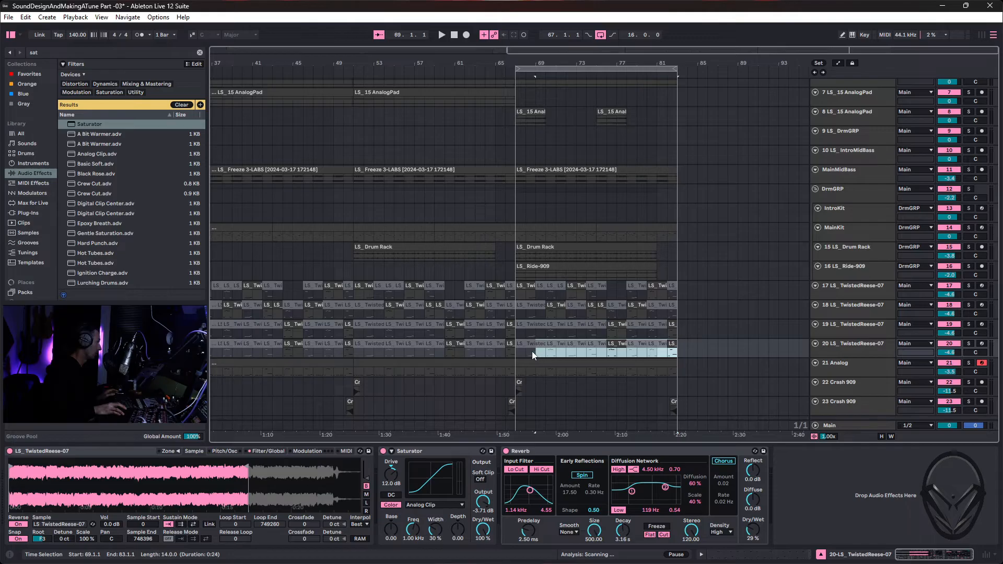
key(Delete)
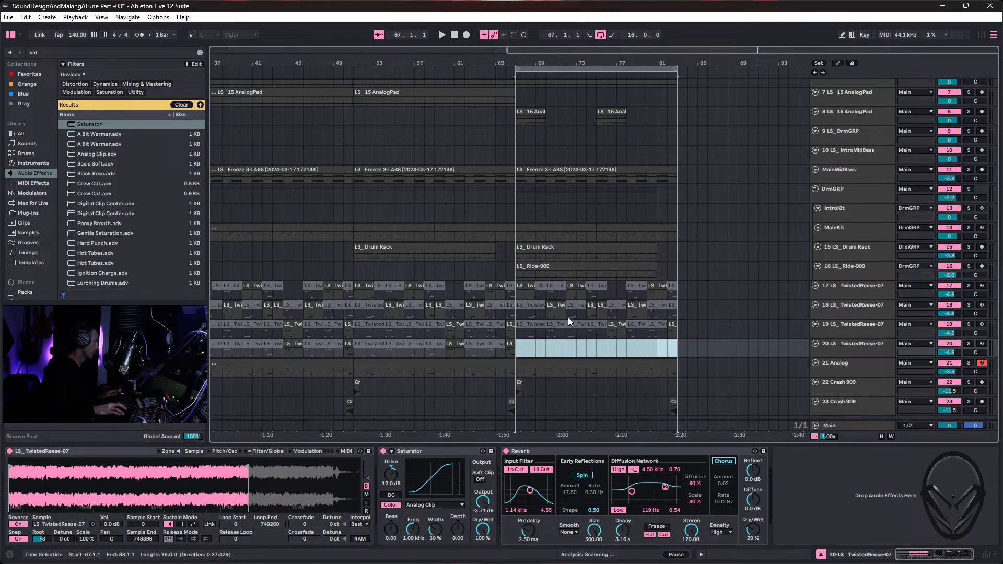
Move the TwistedReese clips at bars 67, 70 and 76 from tracks 17, 18 and 19 onto track 20, auditioning from bar 67.
click(525, 286)
drag(523, 350, 523, 351)
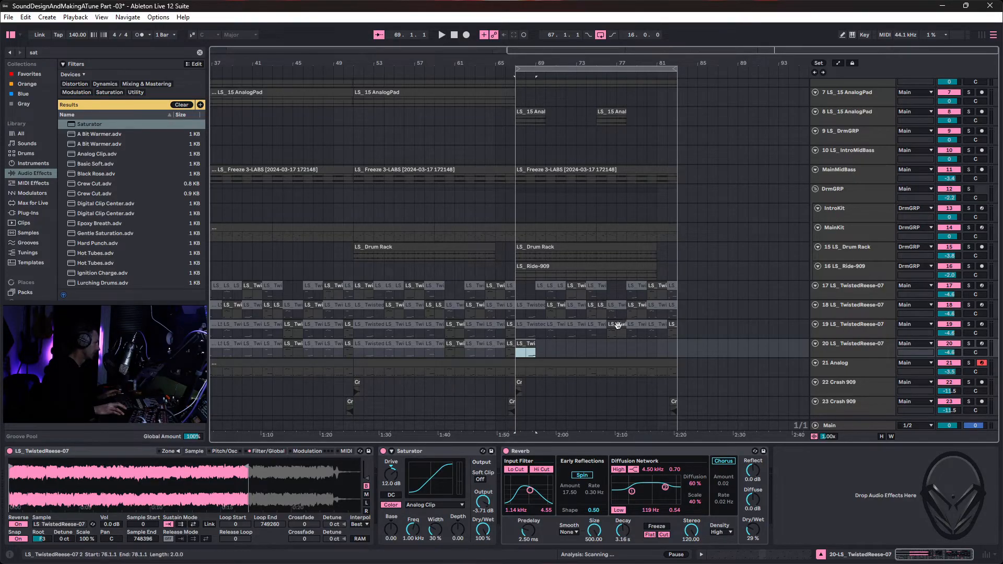
click(618, 349)
key(space)
click(519, 342)
key(space)
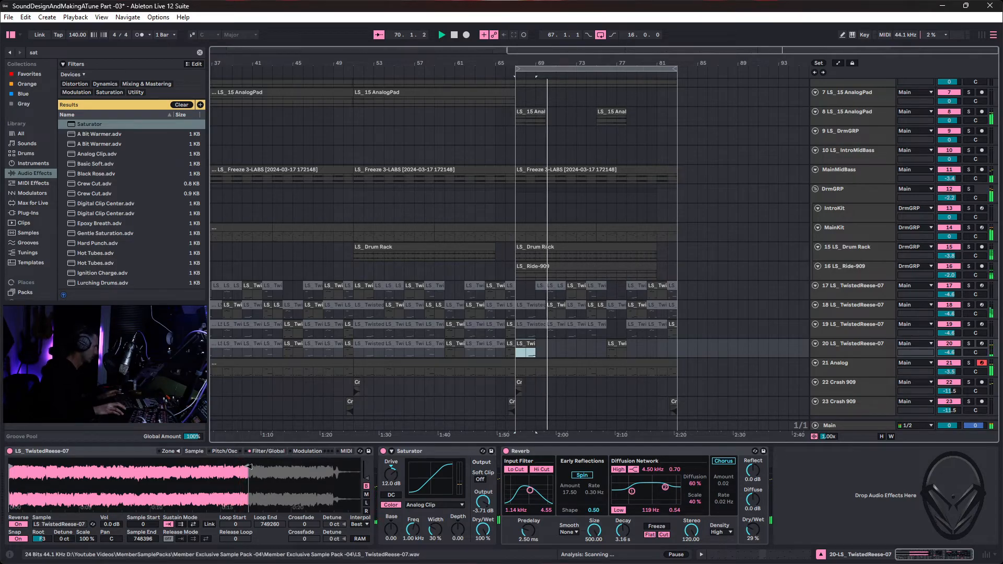
click(552, 306)
drag(554, 339, 552, 343)
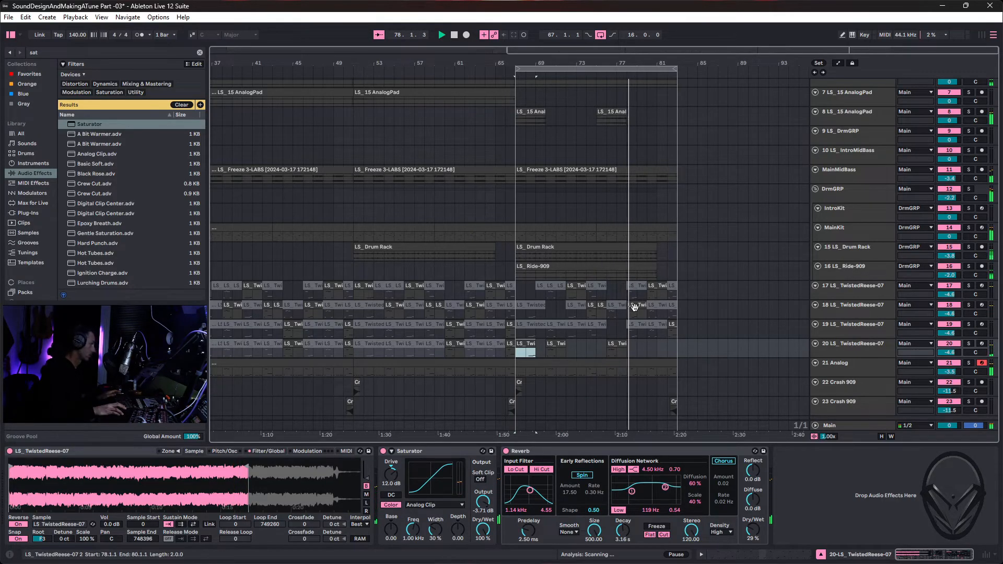
Duplicate track 20, the reversed TwistedReese-07 track.
click(656, 285)
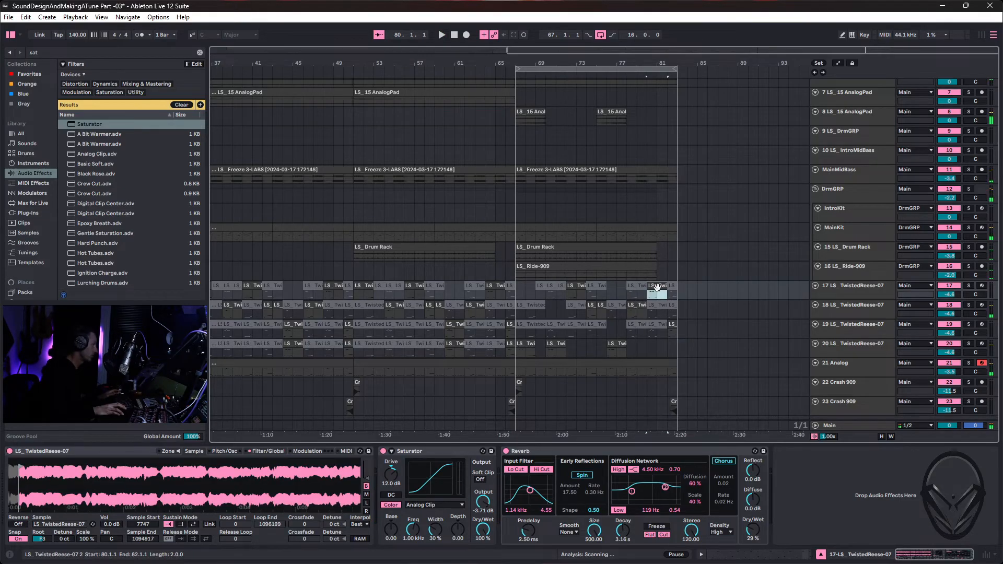
click(844, 355)
right_click(843, 355)
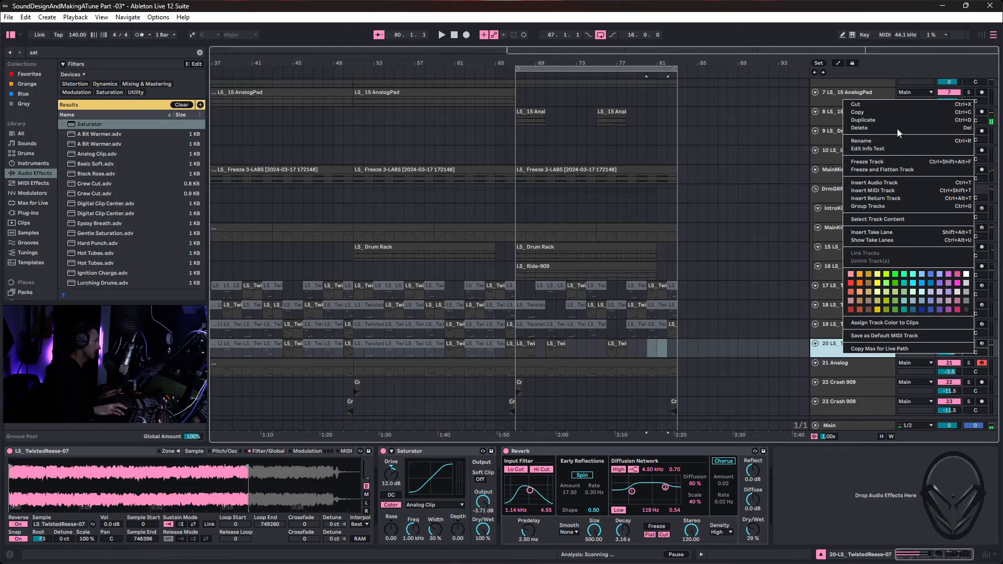
click(866, 119)
Delete track 21's clips between bars 67 and 83, and the clips on tracks 20 and 21 between bars 33 and 67.
drag(674, 365, 533, 361)
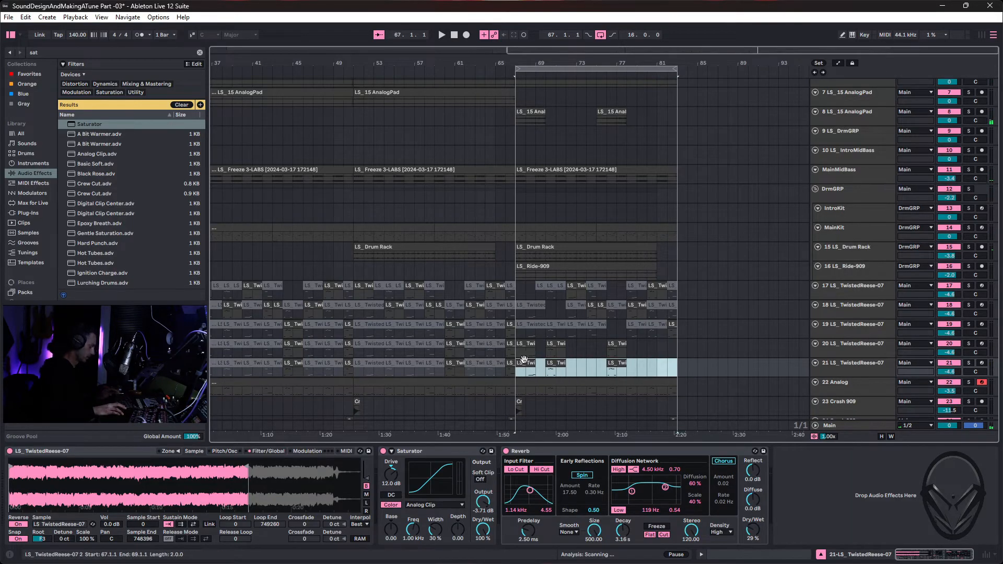
key(Delete)
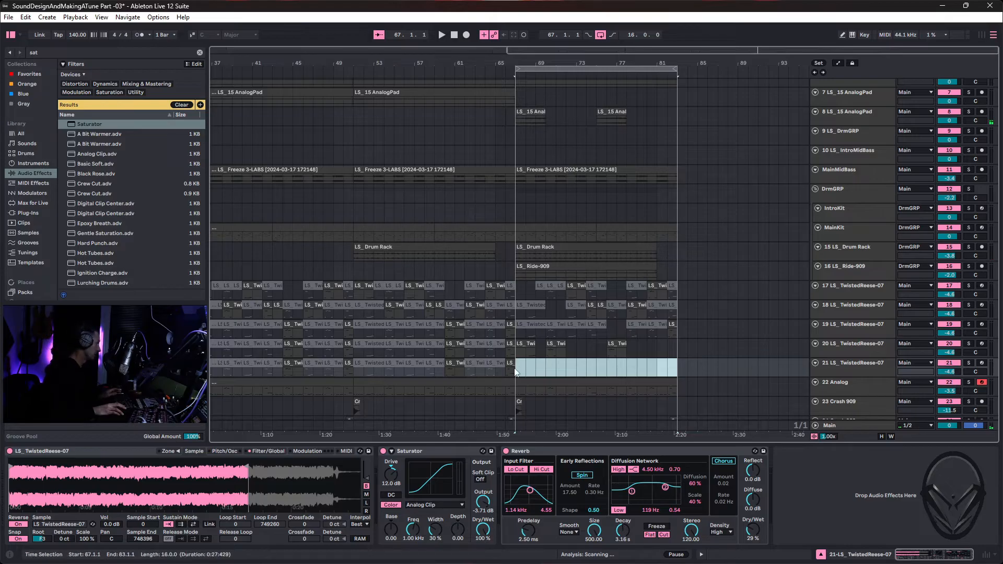
drag(494, 63, 494, 32)
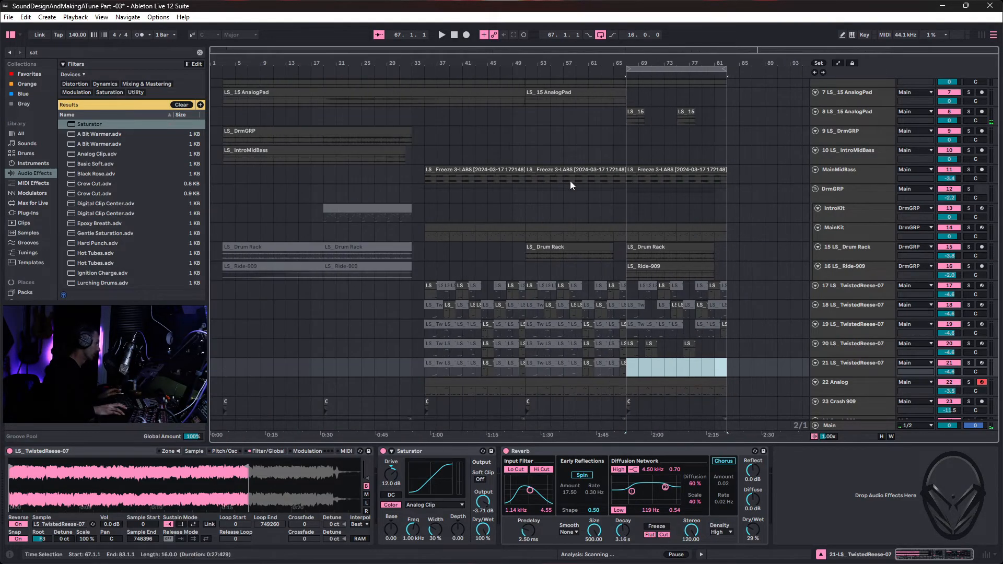
drag(416, 342, 626, 374)
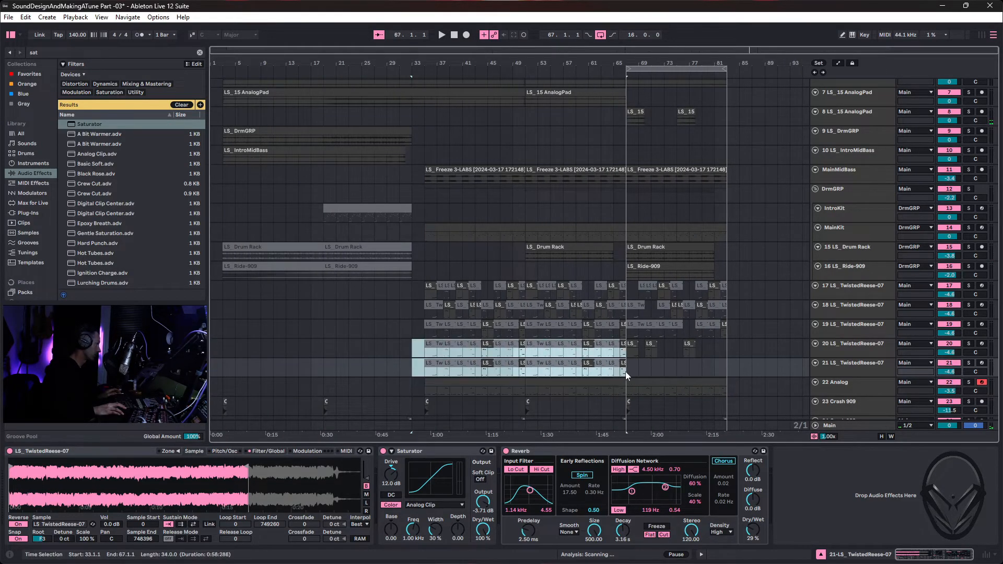
key(Delete)
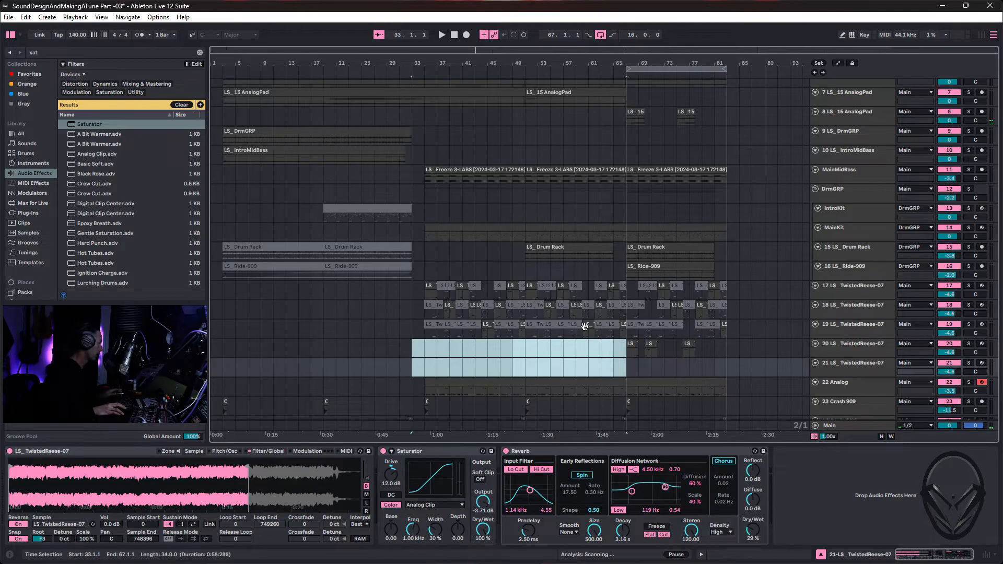
Move the TwistedReese clips at bar 78 on track 18 and bar 80 on track 17 onto track 21.
click(712, 365)
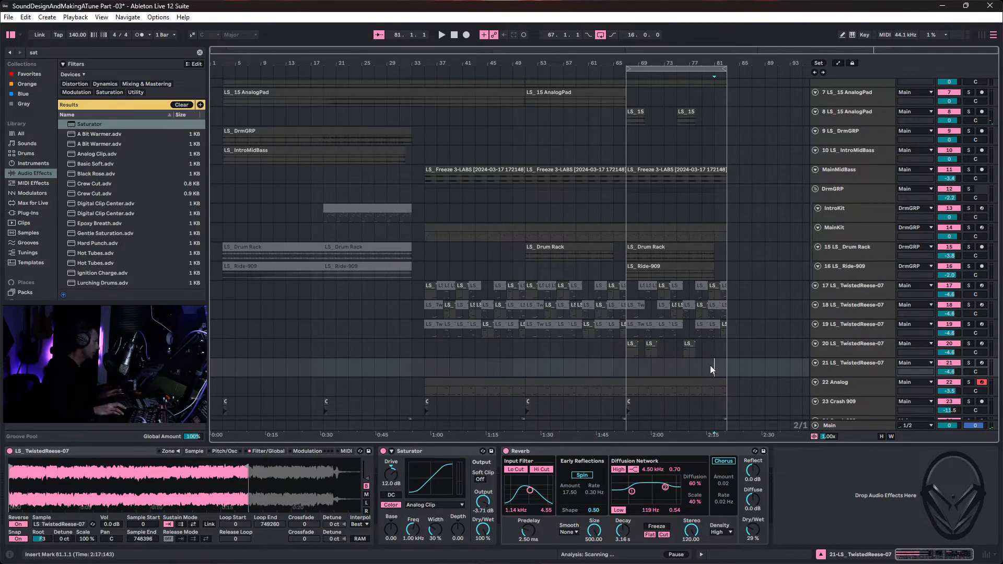
drag(706, 344, 703, 365)
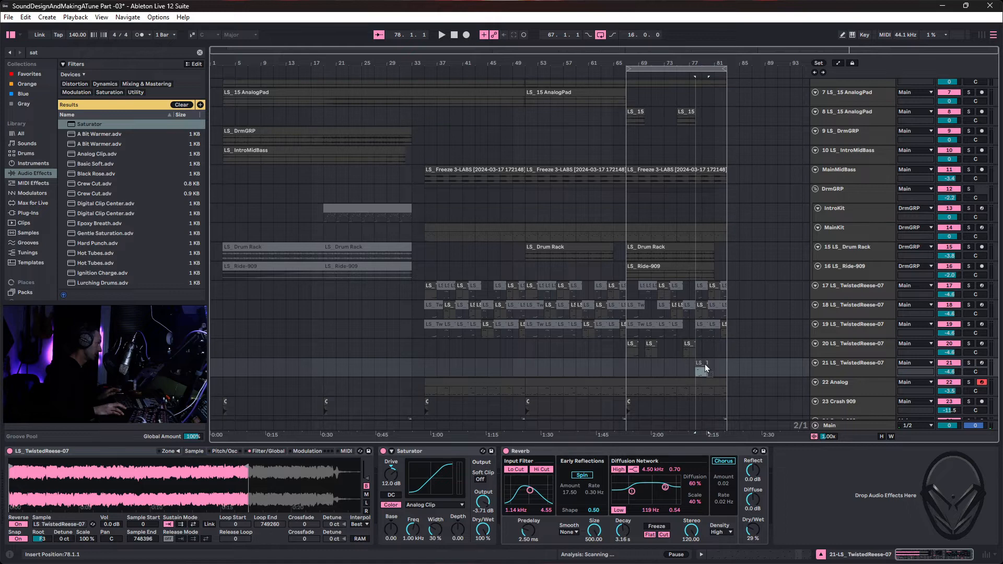
drag(712, 285, 715, 364)
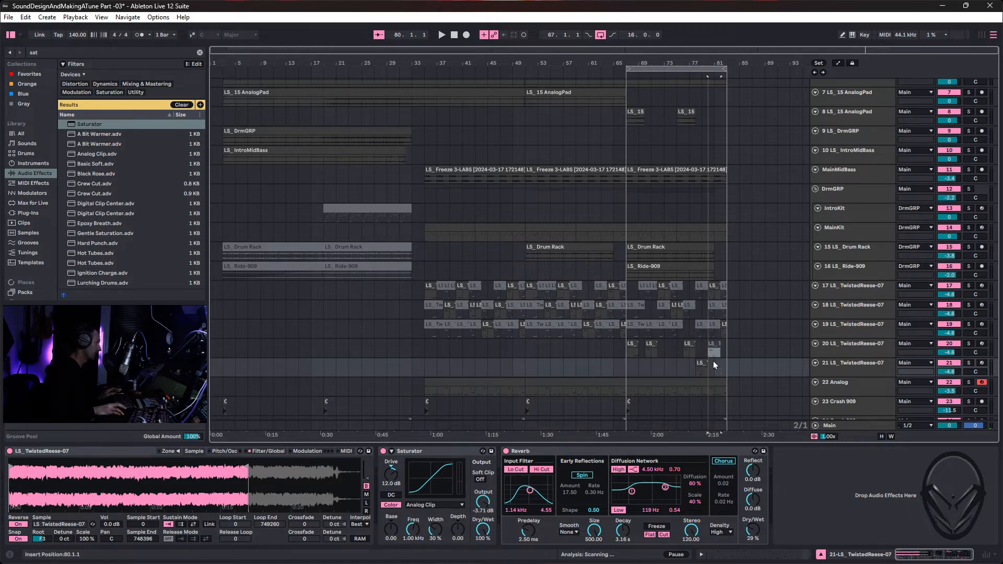
Play the section from bar 67 and shorten track 21's TwistedReese sample to end at 586003.
click(626, 367)
key(space)
click(821, 367)
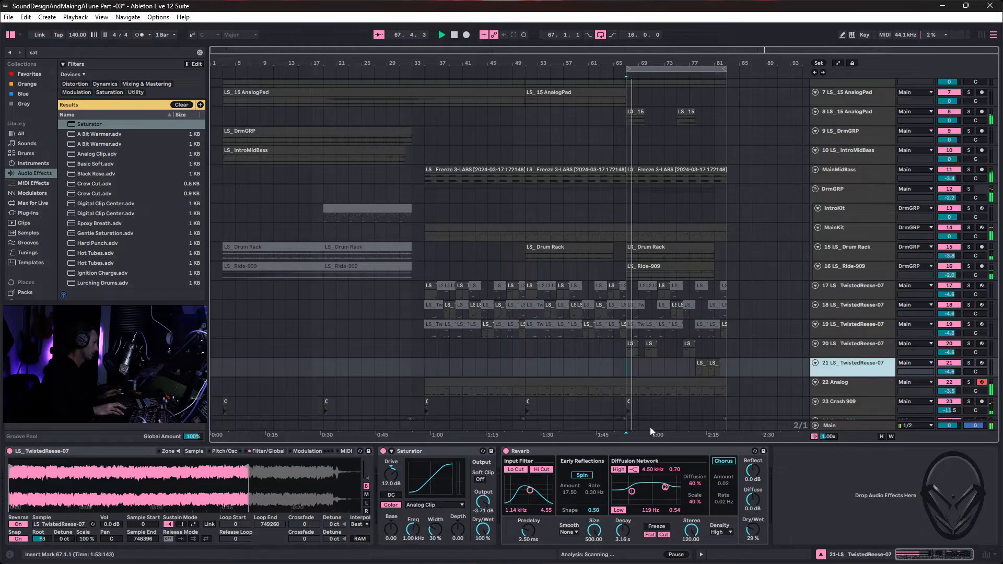
drag(249, 465, 191, 467)
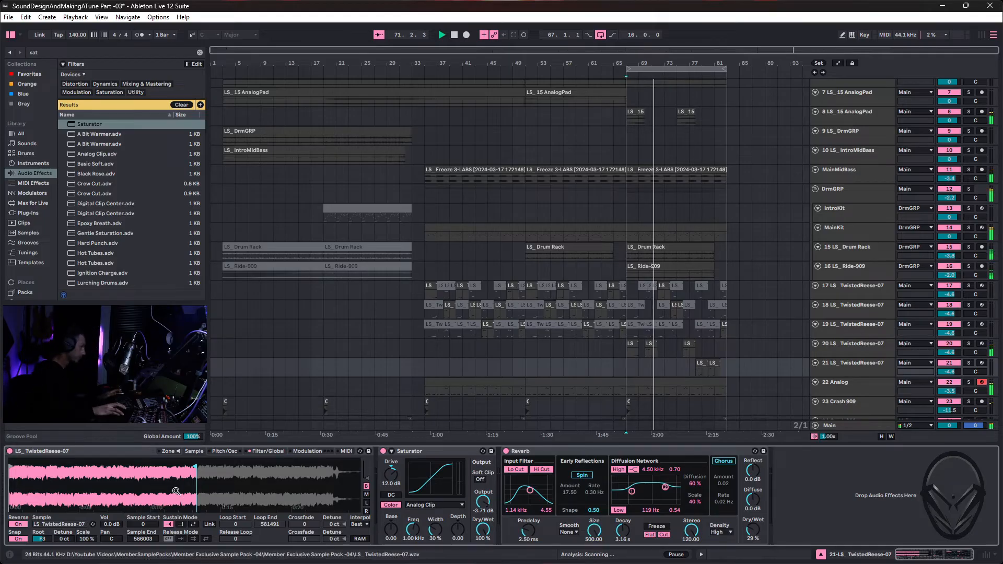
Move the TwistedReese clip at bar 74 on track 18 onto track 21 and shorten track 21's sample to end at 522838.
click(669, 365)
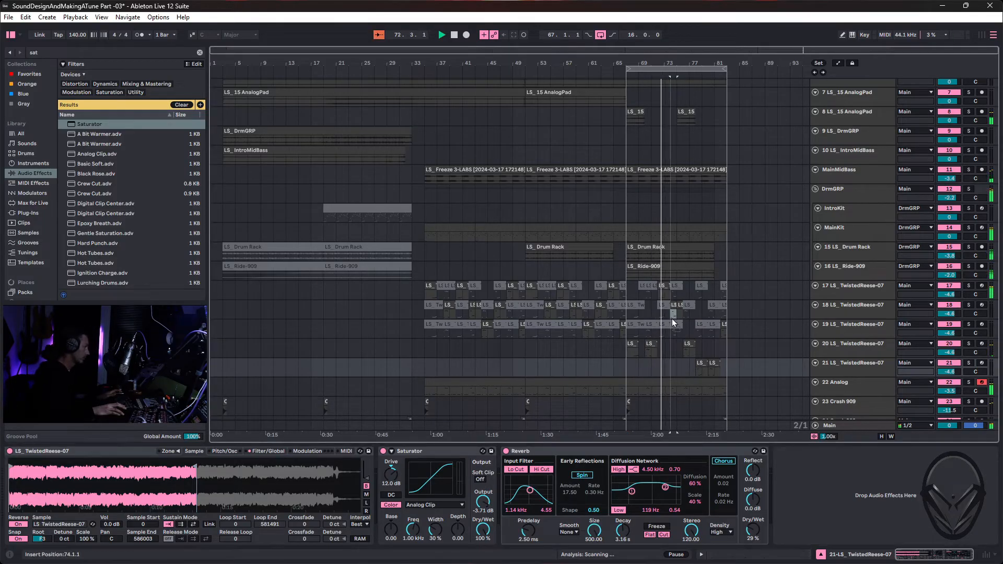
click(676, 366)
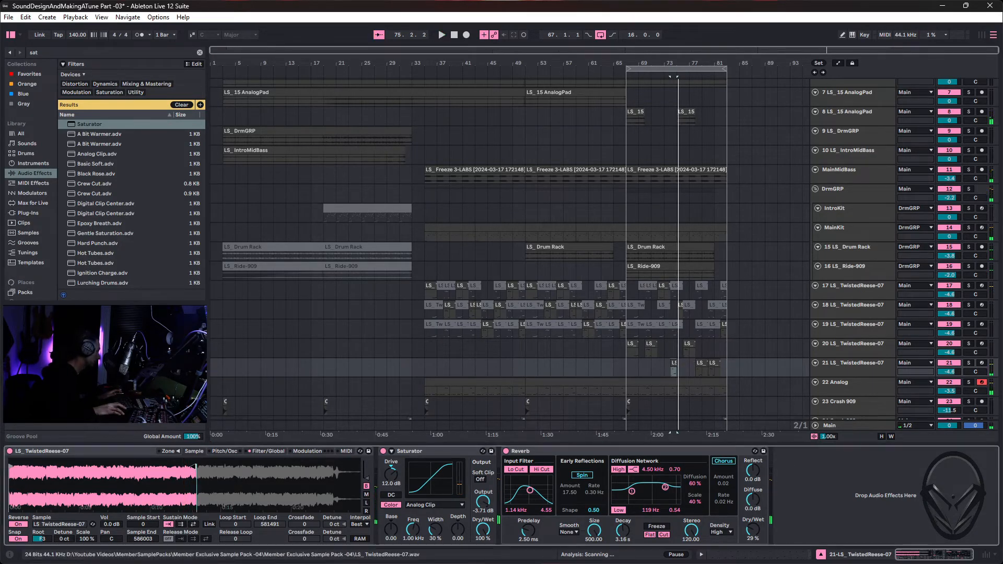
drag(195, 466, 170, 468)
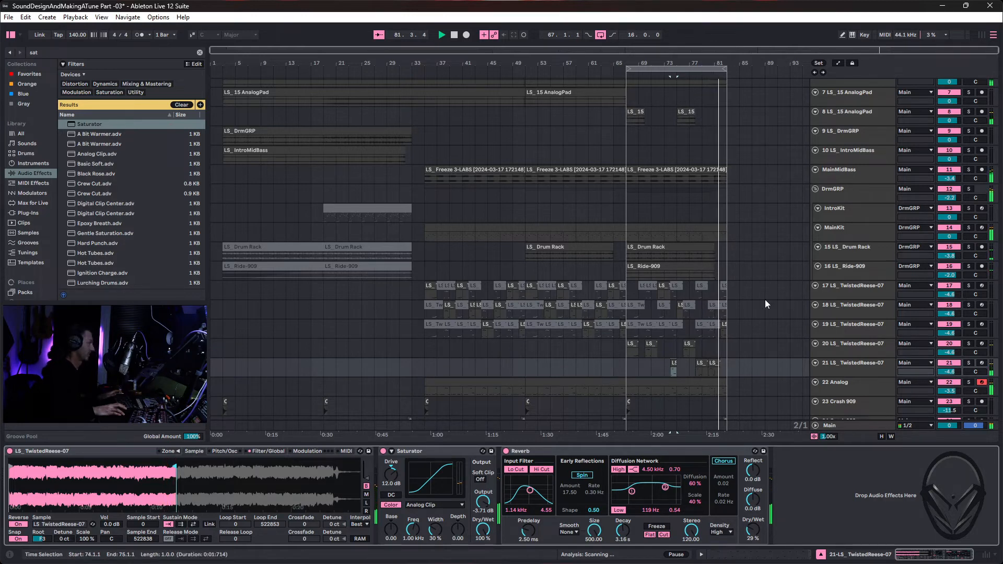
Move the TwistedReese clip at bar 82 on track 19 onto track 17 and play the section from bar 67.
click(723, 324)
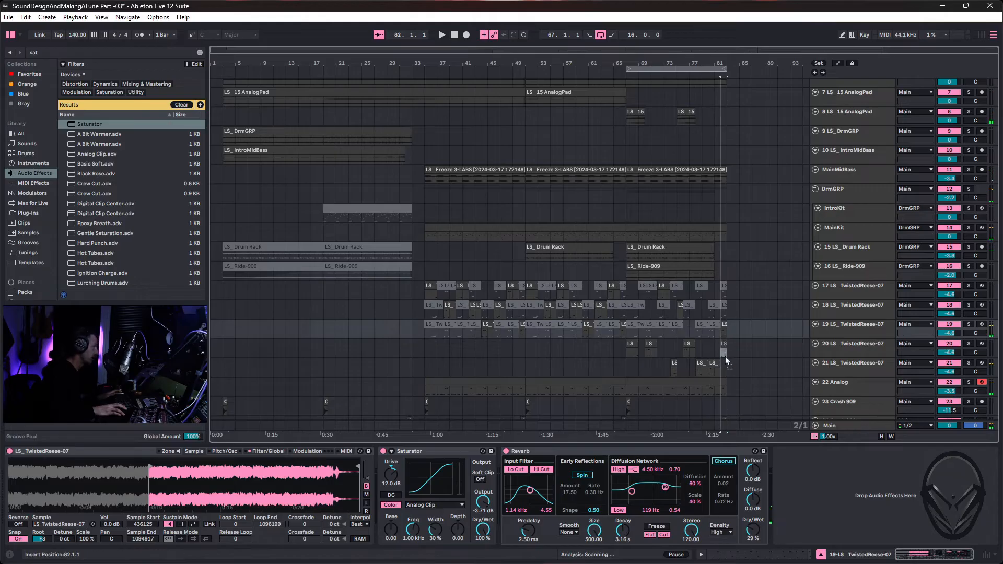
click(723, 291)
key(space)
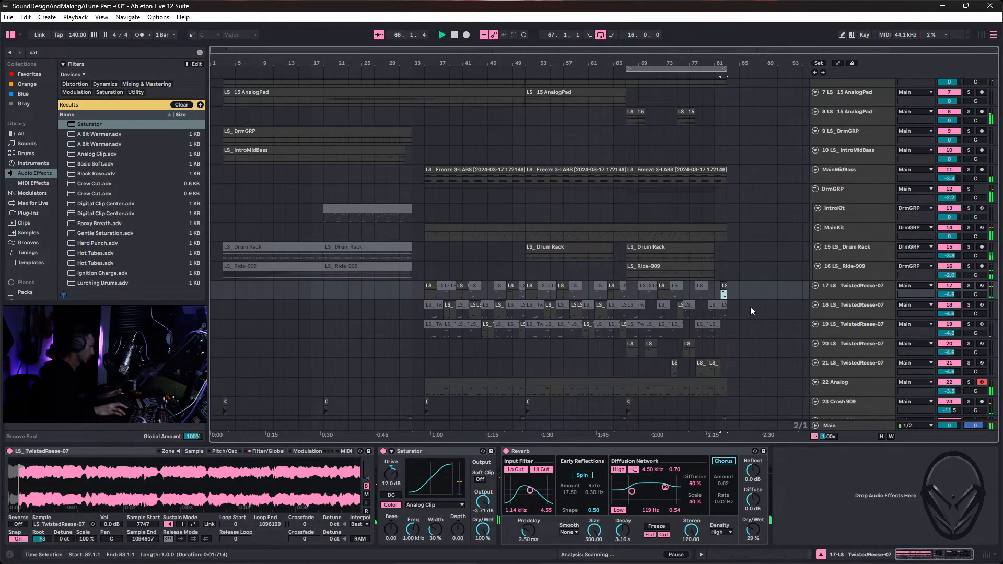
Duplicate track 21, the reversed TwistedReese-07 track, and delete all clips from bar 67 onward on the copy.
right_click(858, 371)
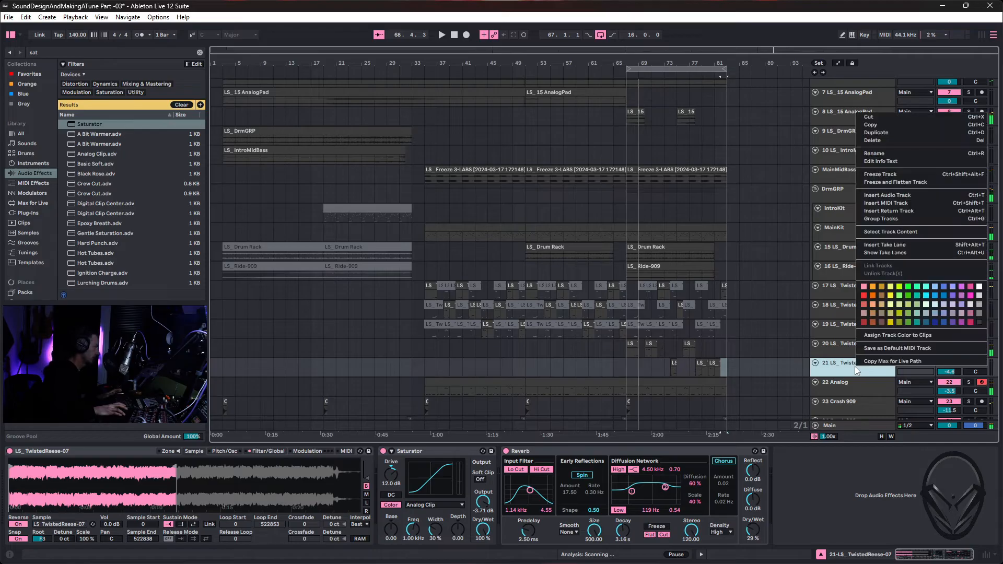
click(894, 133)
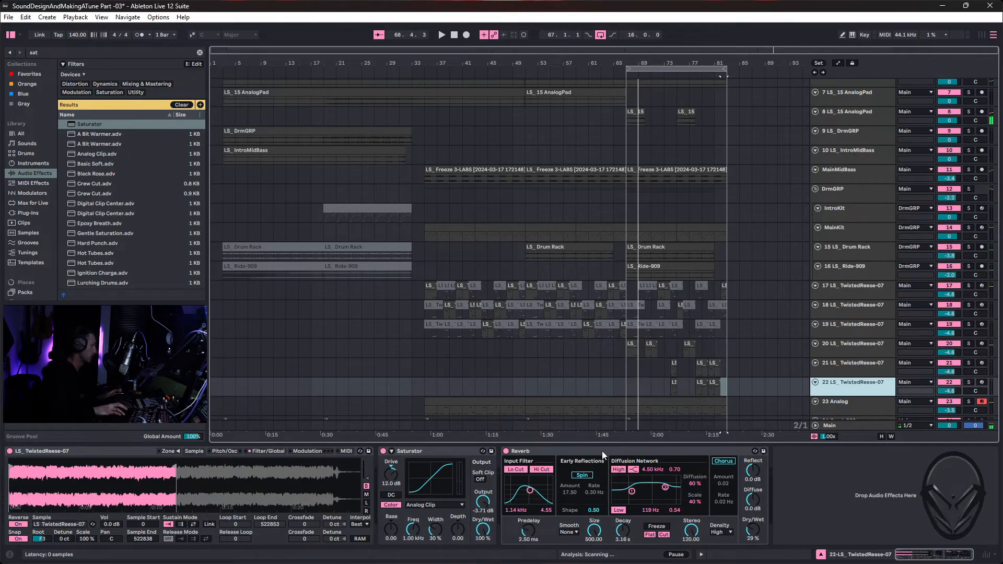
drag(627, 388, 732, 387)
key(Delete)
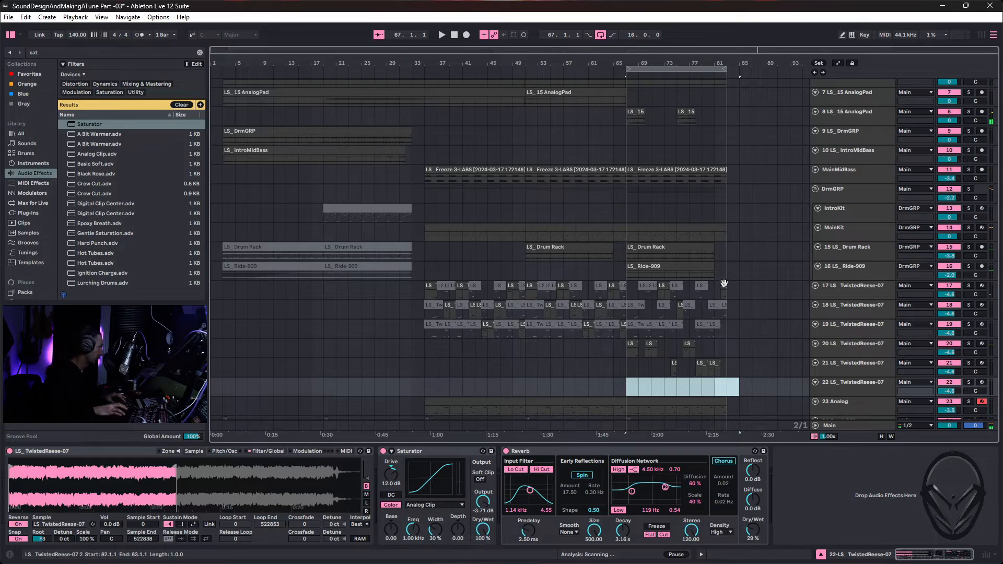
Move the bar 82 TwistedReese clip from track 17 onto track 22, shorten track 22's sample to end at 385532, and play the section.
click(719, 336)
drag(719, 383, 725, 384)
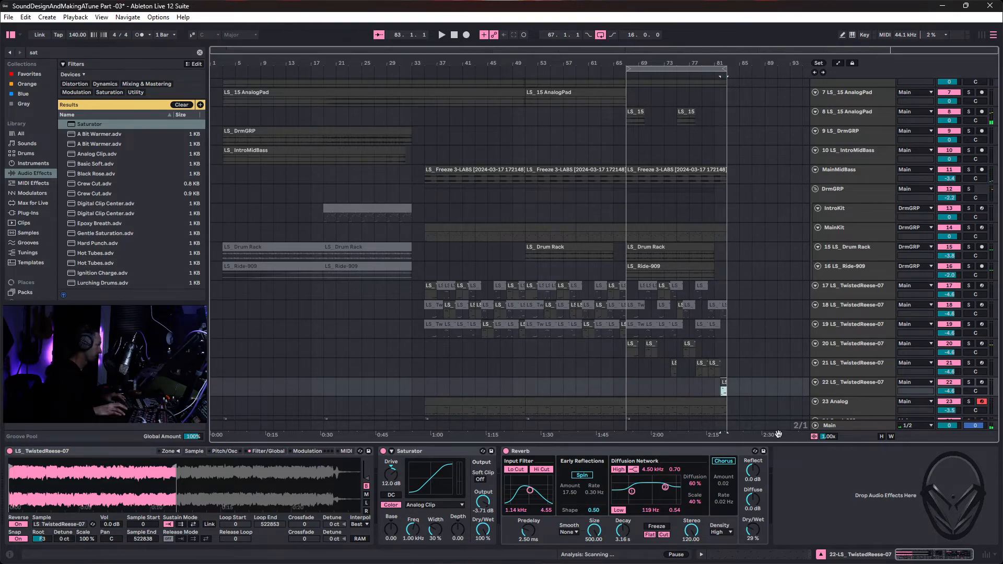
click(840, 390)
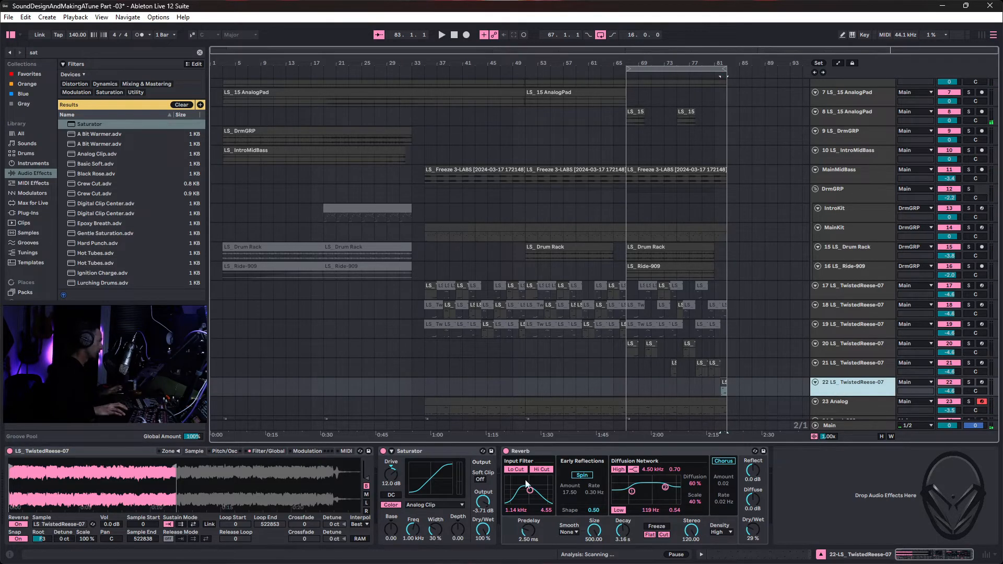
drag(170, 468, 127, 465)
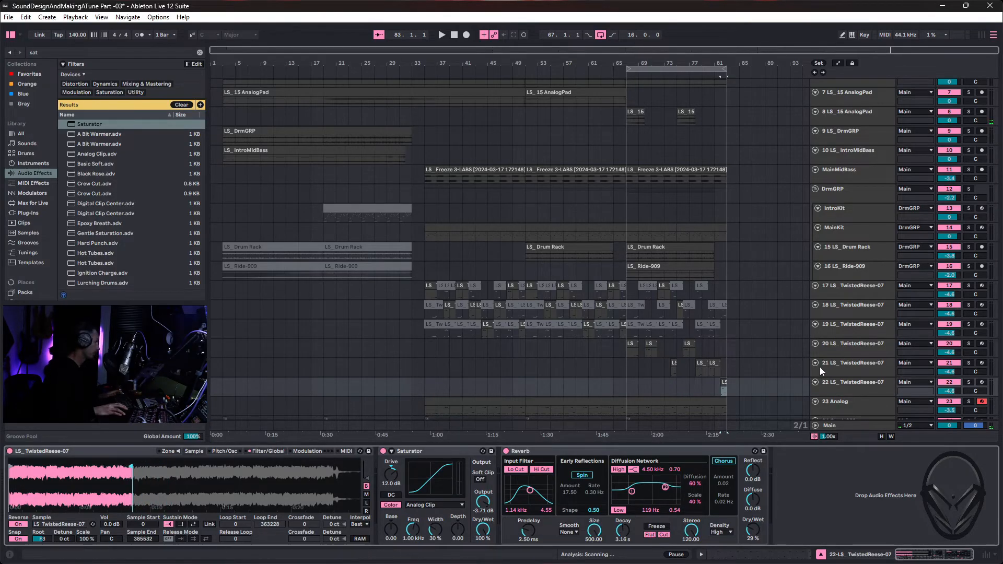
key(space)
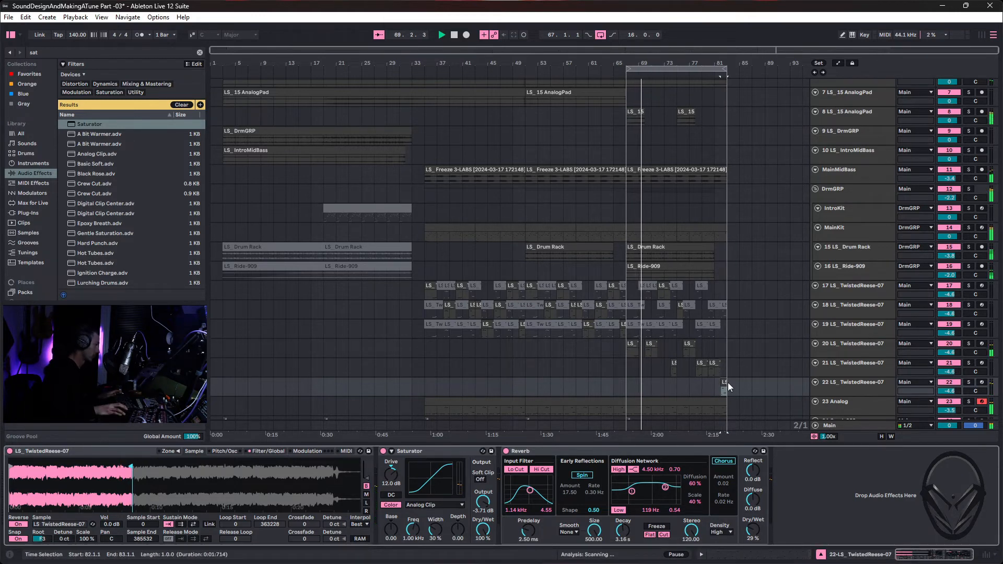
Open the bar 82 clip on track 22 and shorten its last G#2 note to end at about 32.4.4, checking it by playback.
double_click(725, 386)
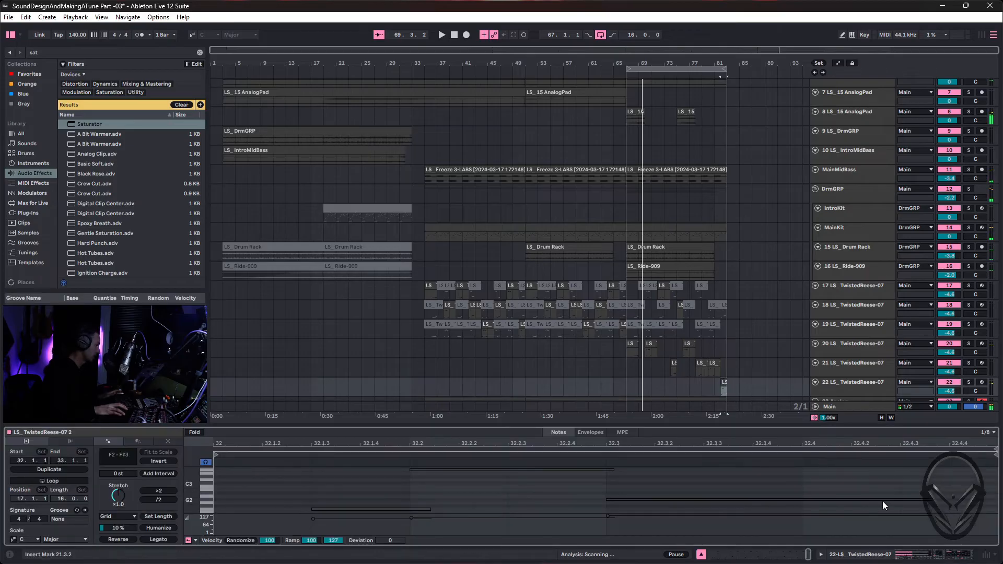
click(932, 499)
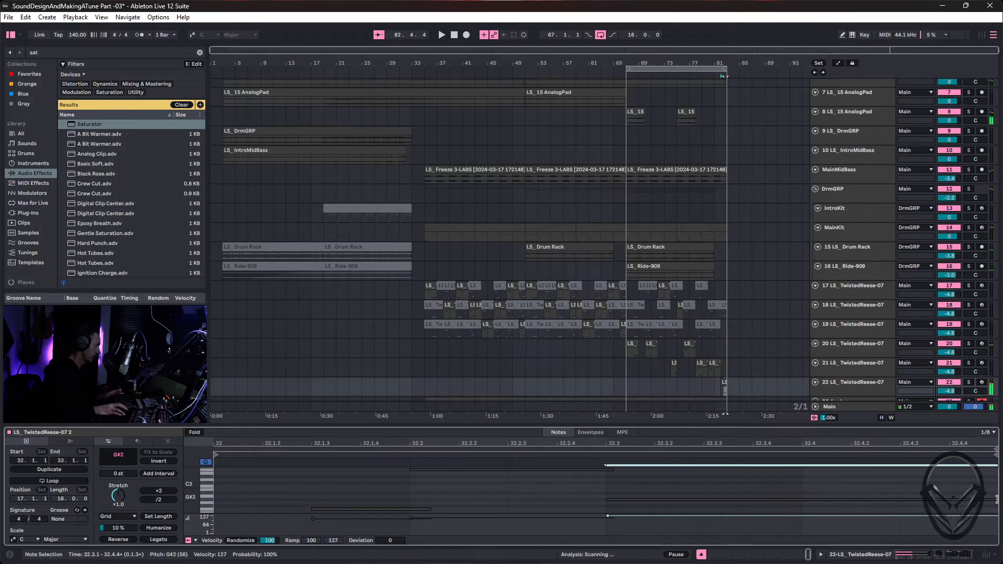
click(949, 528)
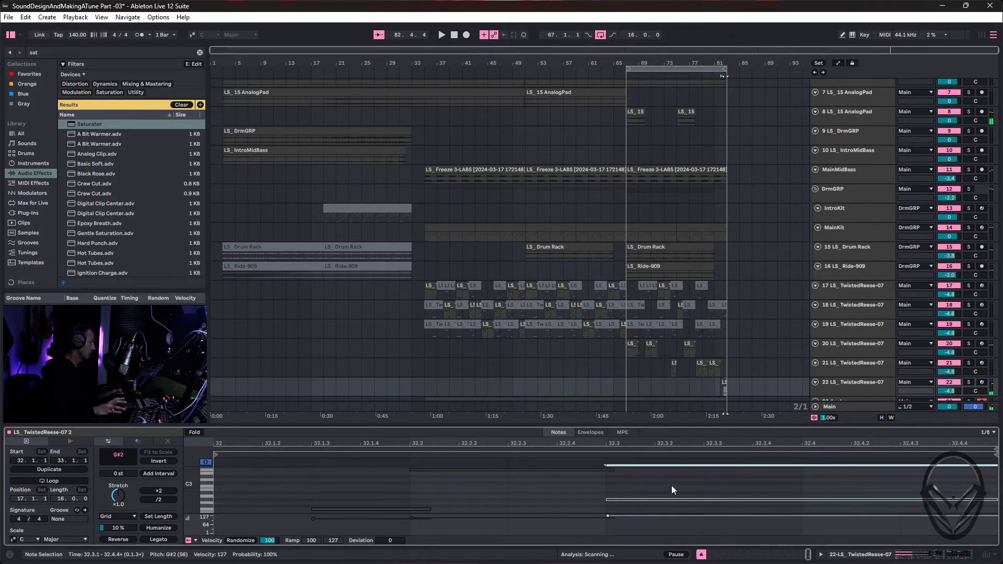
key(space)
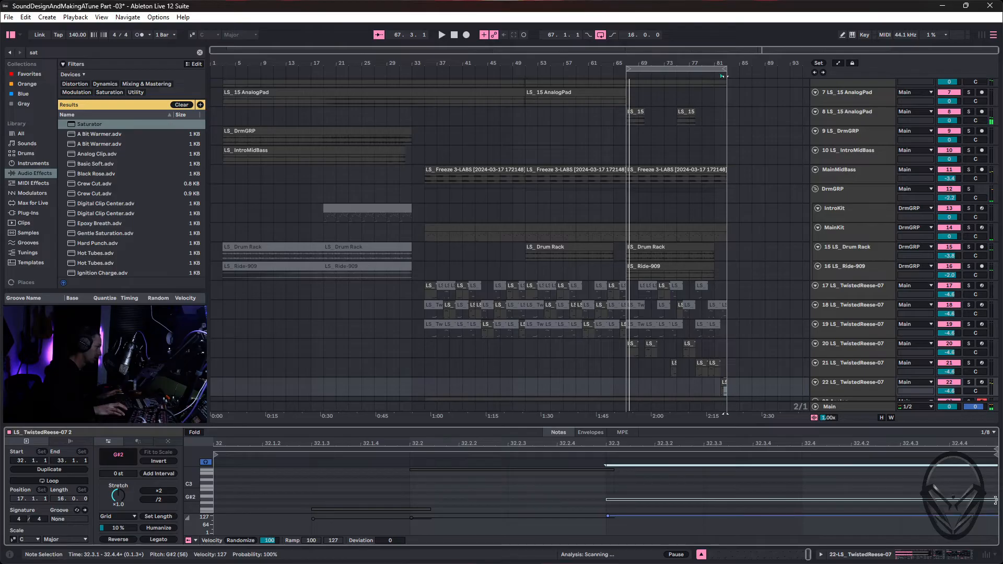
key(space)
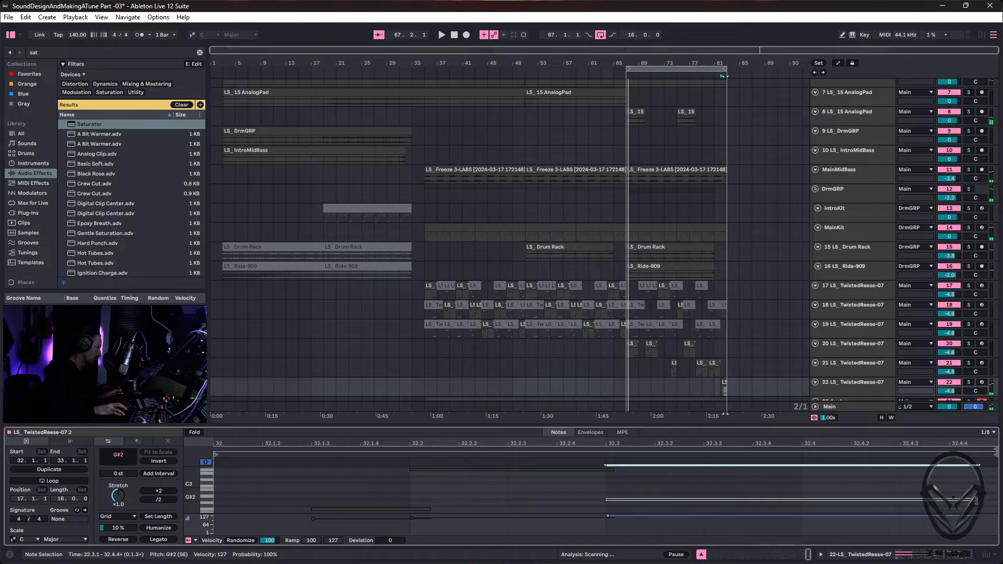
key(space)
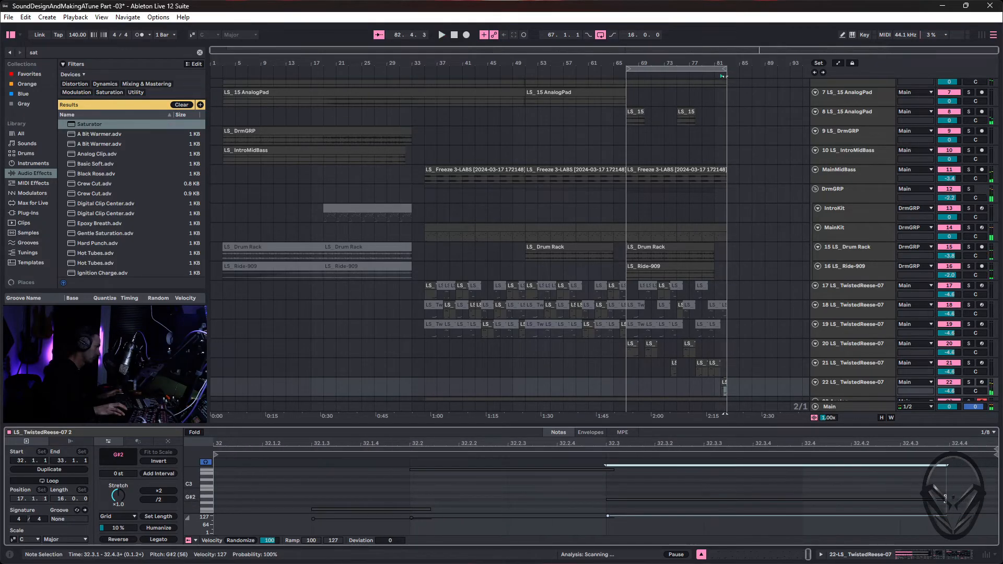
drag(960, 499, 950, 501)
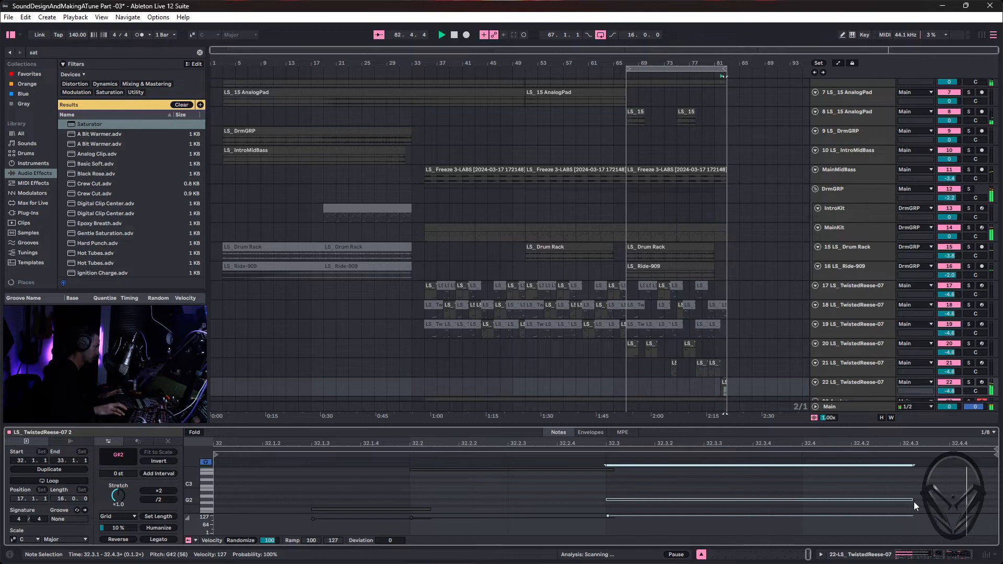
drag(900, 500, 896, 500)
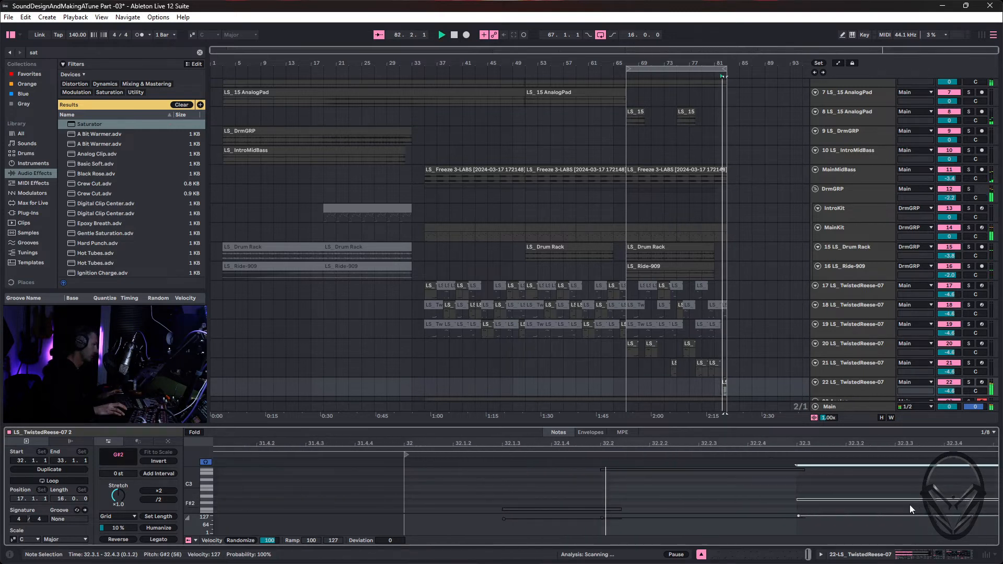
drag(893, 492, 888, 500)
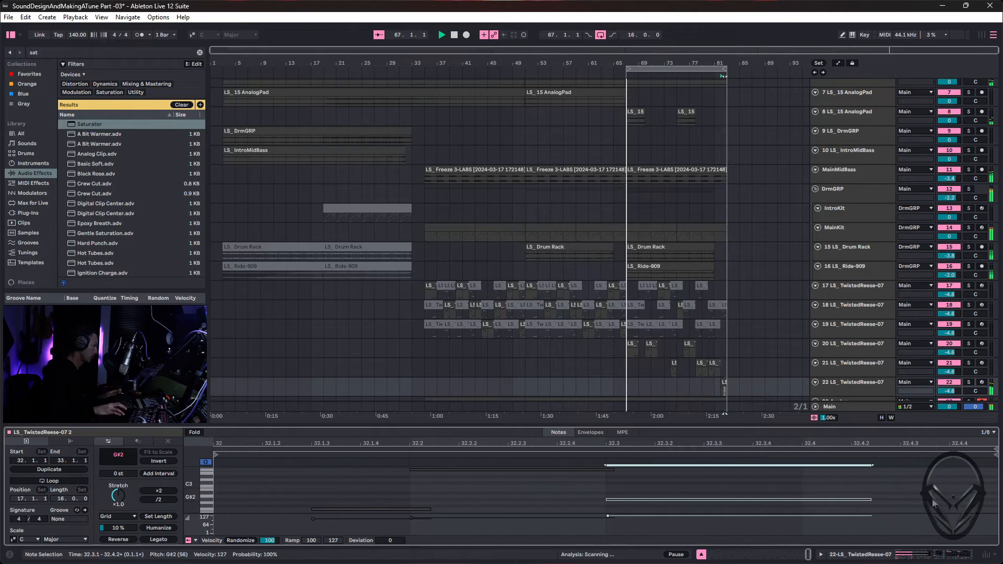
click(883, 498)
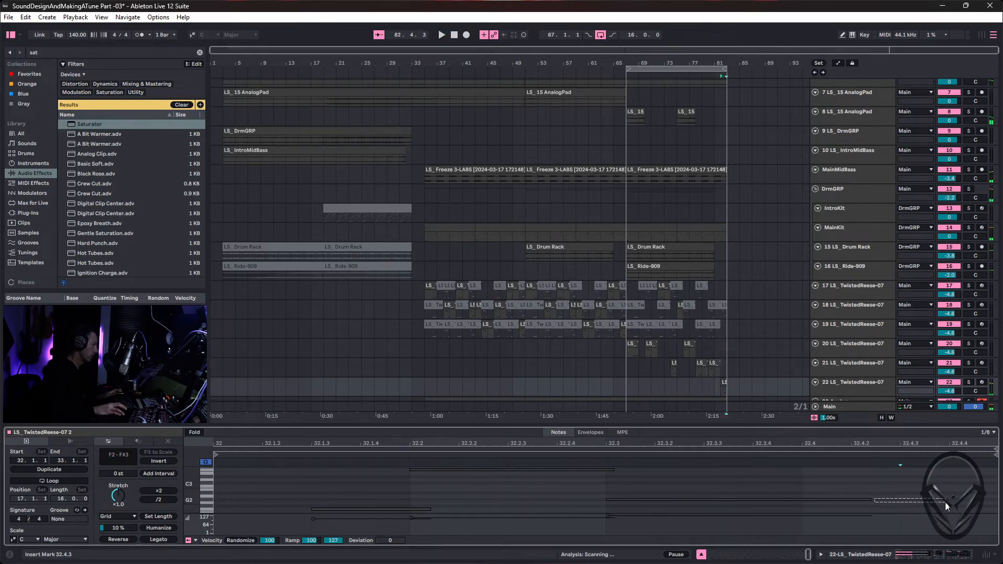
drag(871, 500, 957, 508)
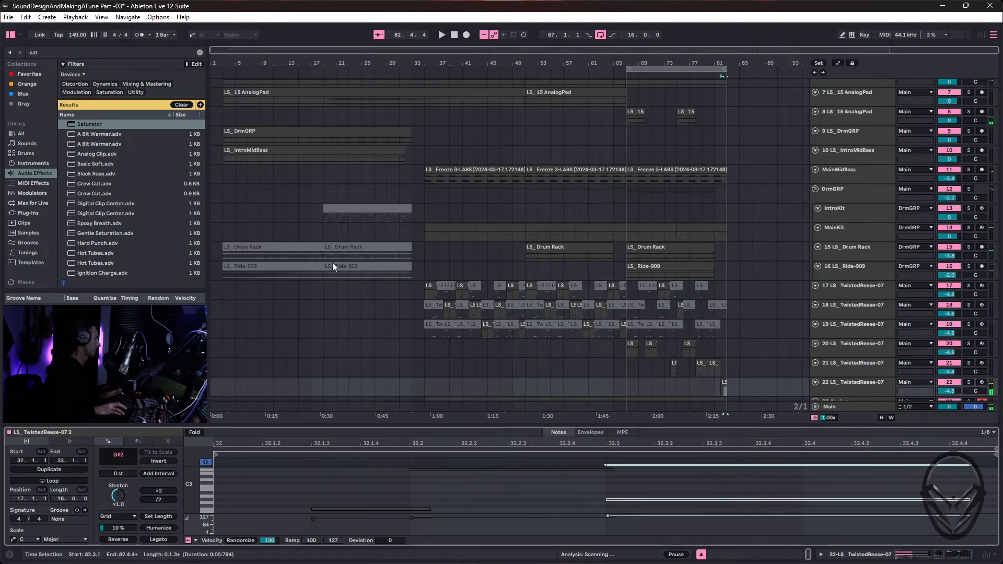
Select the looped section between bars 67 and 83 and play it from the start to check the bassline.
click(686, 69)
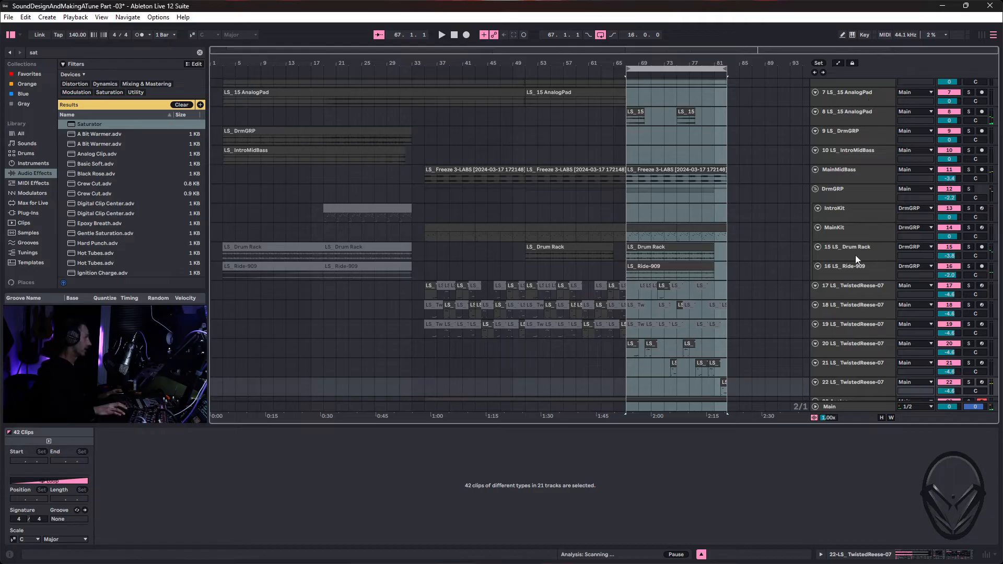
key(space)
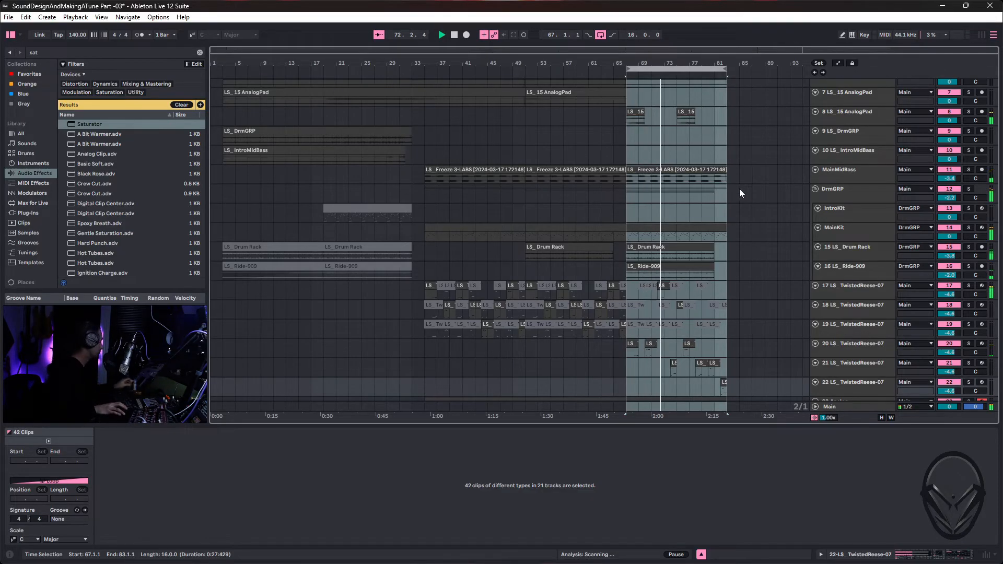
key(space)
Replace the AnalogPad clip at bar 75 on track 8 with an excerpt of track 7's AnalogPad clip, trimmed to end at bar 77.
click(682, 112)
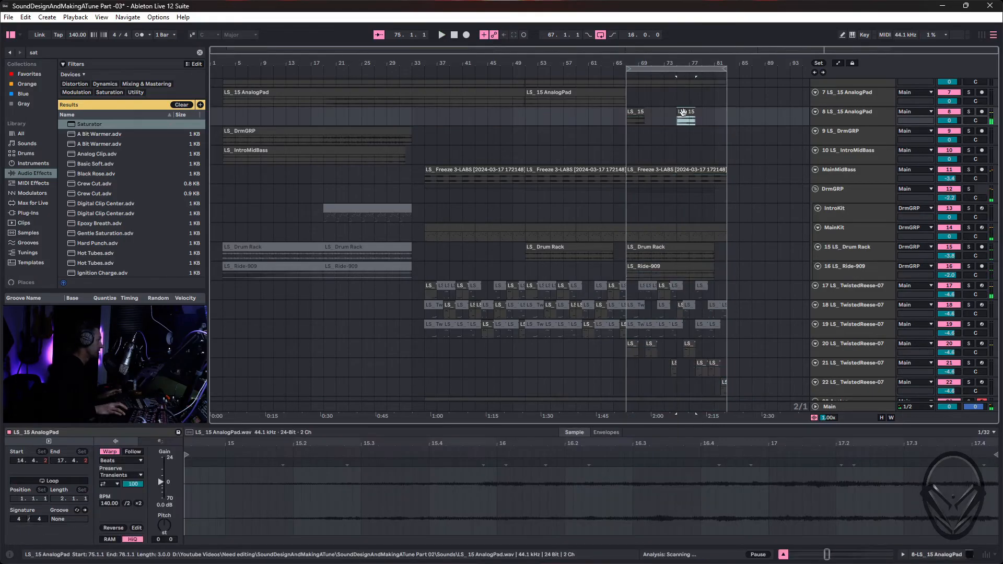
key(Delete)
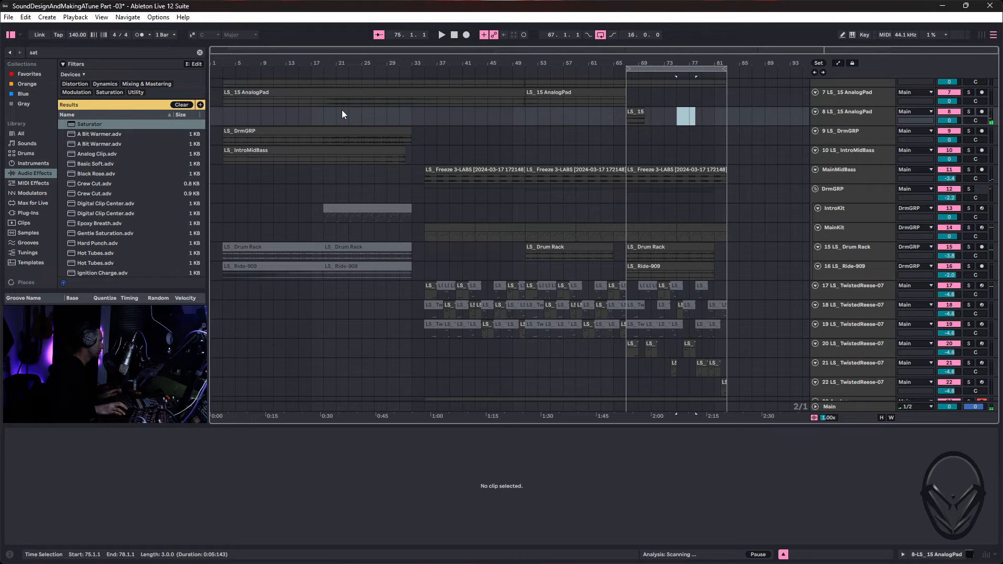
drag(328, 115, 345, 116)
drag(380, 118, 686, 113)
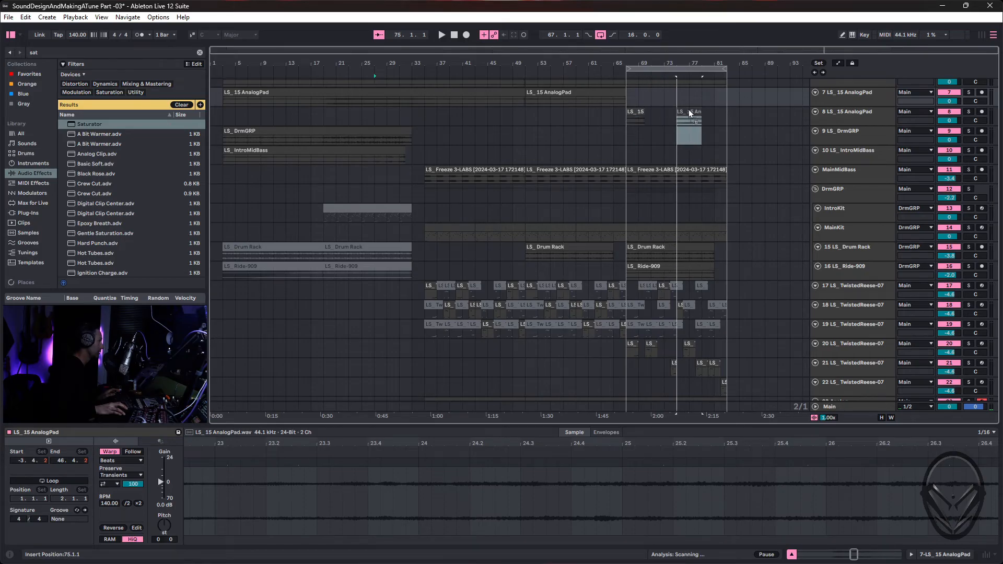
drag(689, 113, 688, 112)
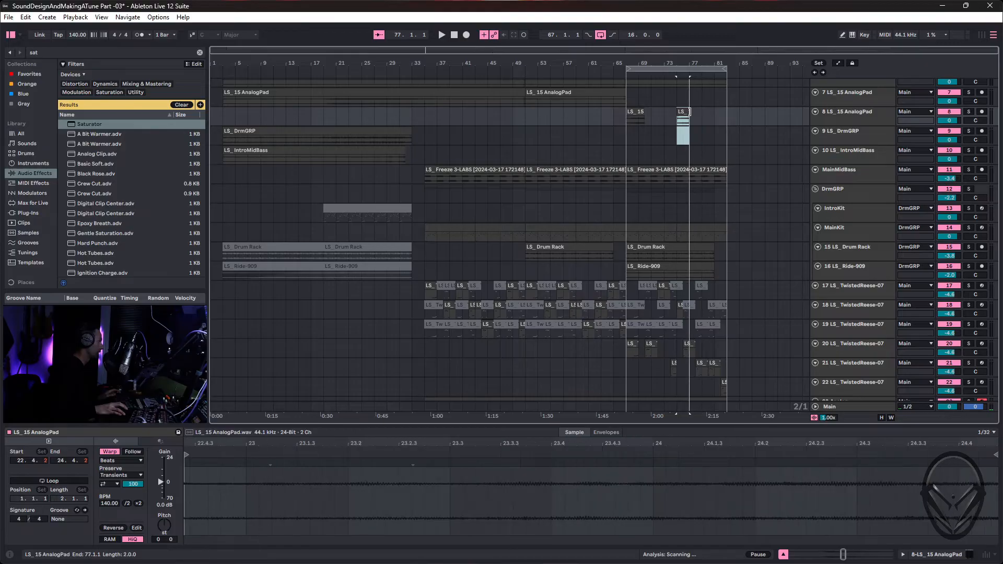
Play the new AnalogPad clip at bar 75 on track 8 and extend it to three bars, ending at bar 78.
key(space)
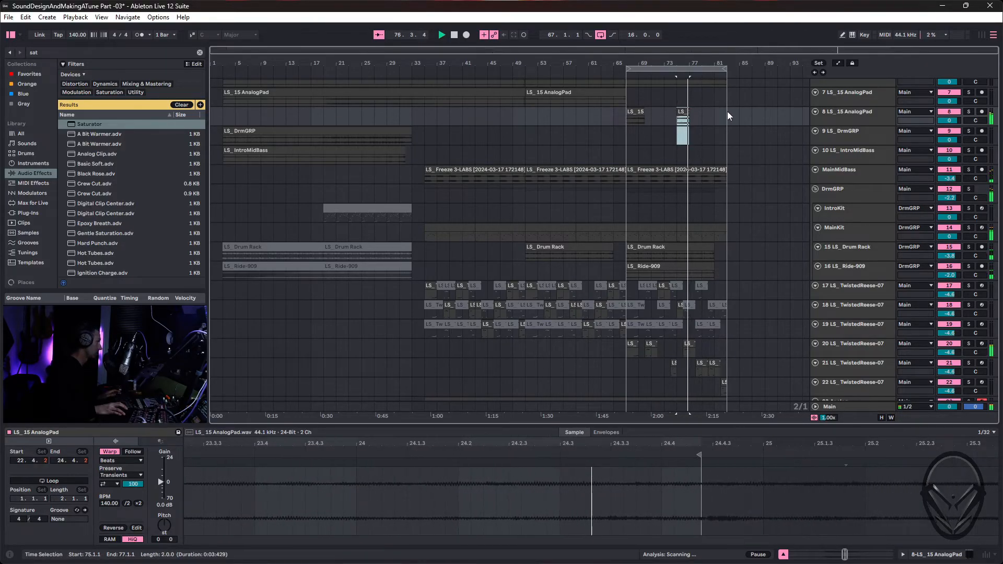
key(space)
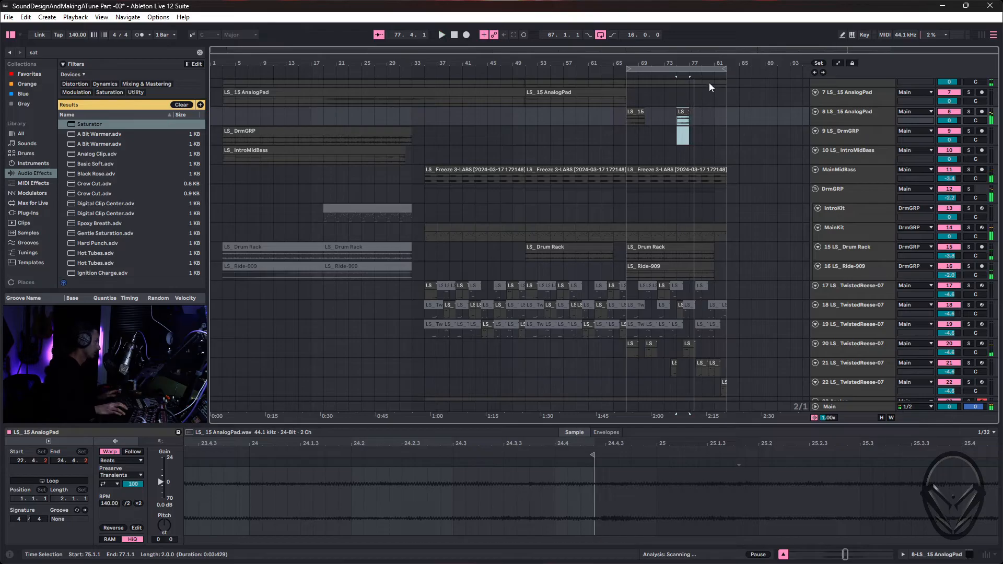
drag(703, 63, 659, 150)
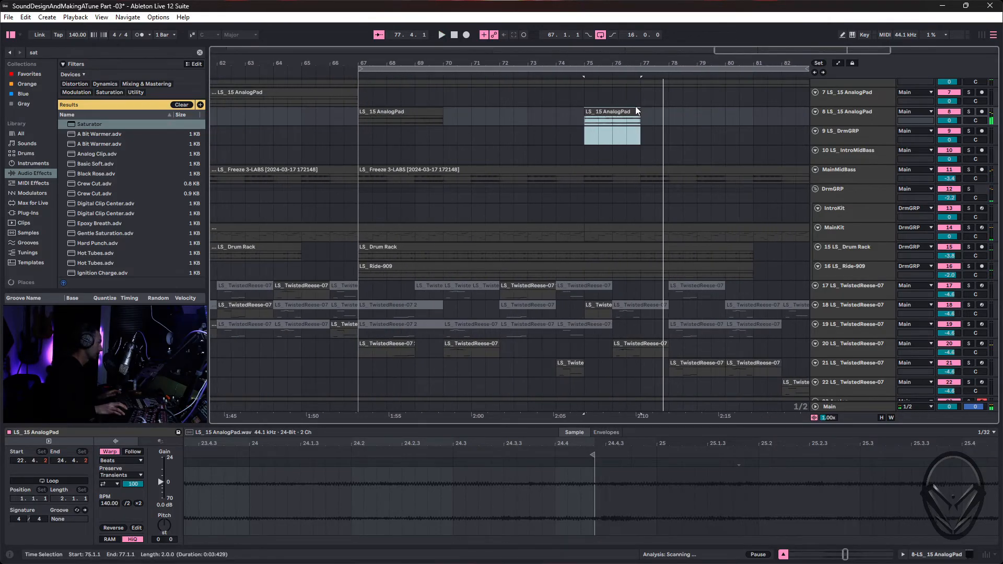
drag(638, 110, 668, 110)
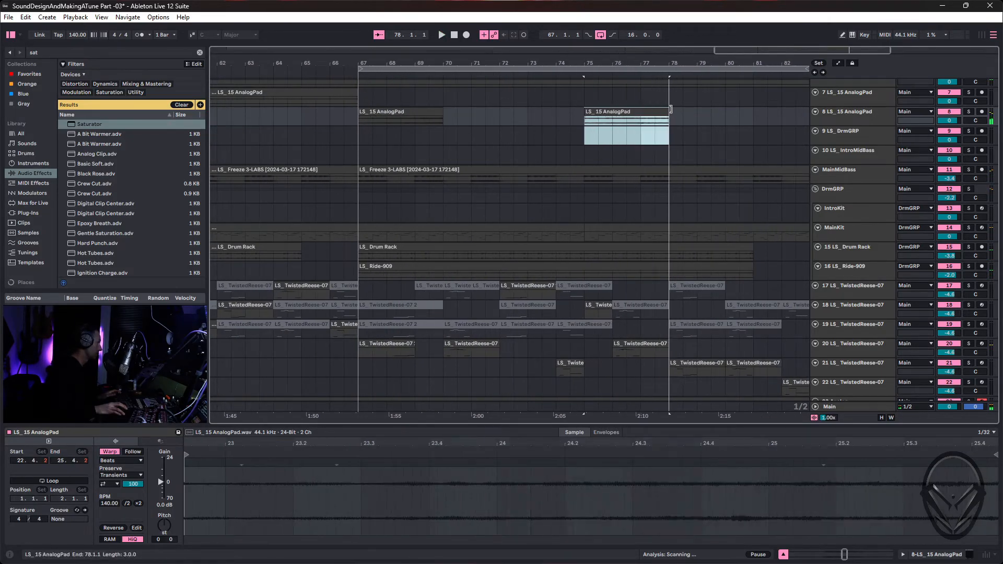
Play the arrangement from the AnalogPad clip at bar 67 to check the pads against the bassline.
click(371, 112)
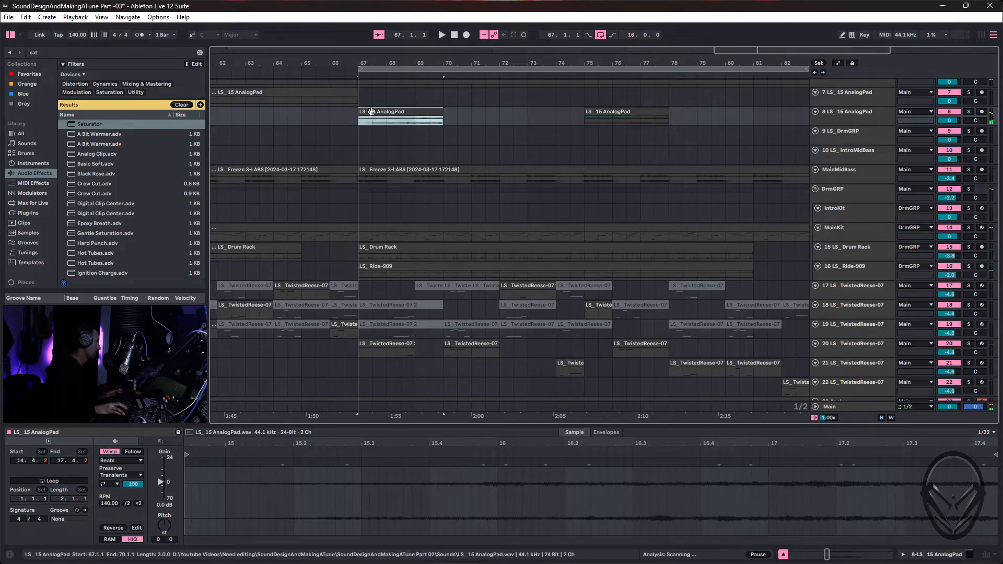
key(space)
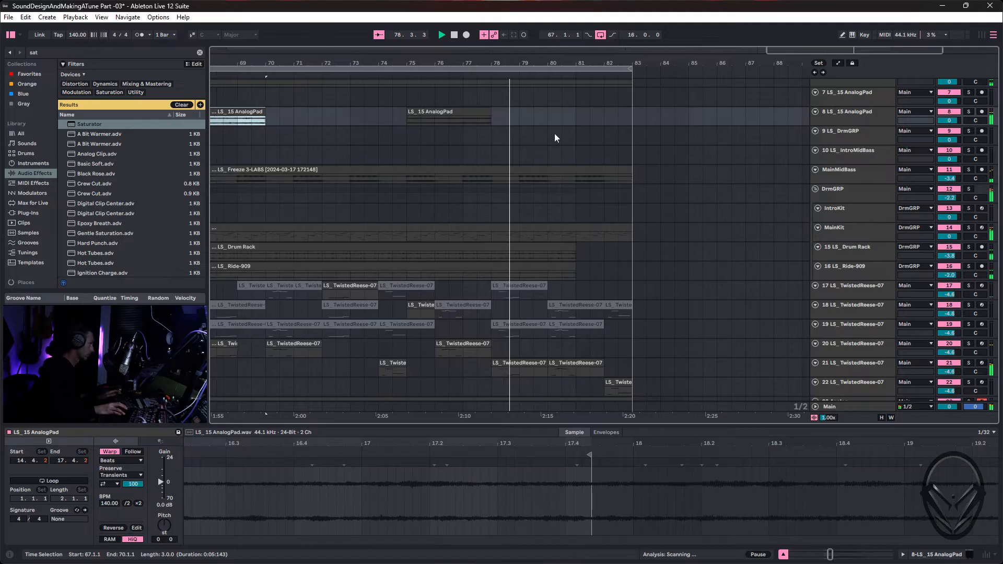
Extend the AnalogPad clip at bar 75 on track 8 to bar 83 and delete its section between bars 78 and 81.
drag(484, 113, 629, 120)
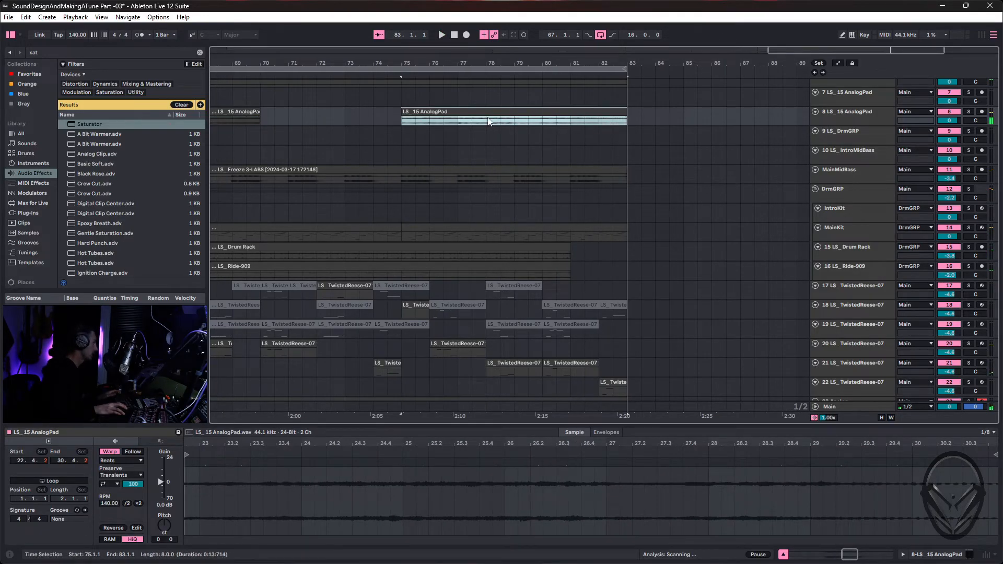
drag(485, 120, 572, 118)
key(ctrl+e)
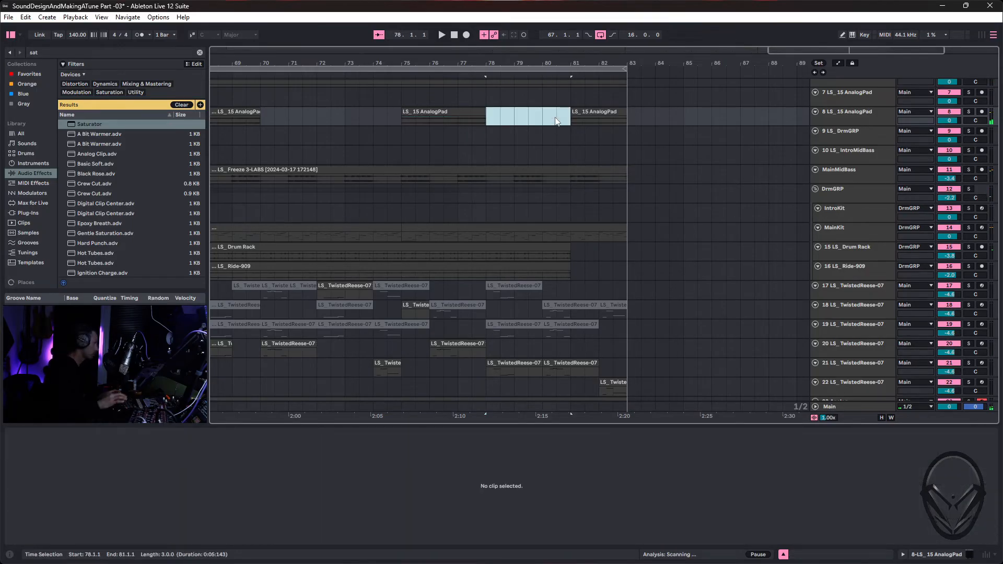
key(Delete)
click(424, 111)
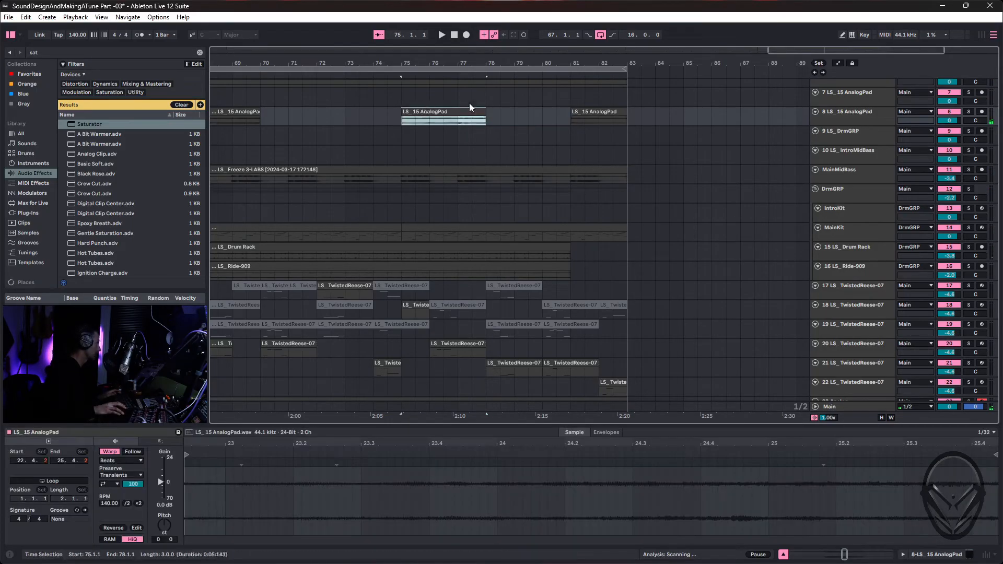
Enlarge track 8 and add a fade-in about one bar long to the AnalogPad clip at bar 81.
click(585, 112)
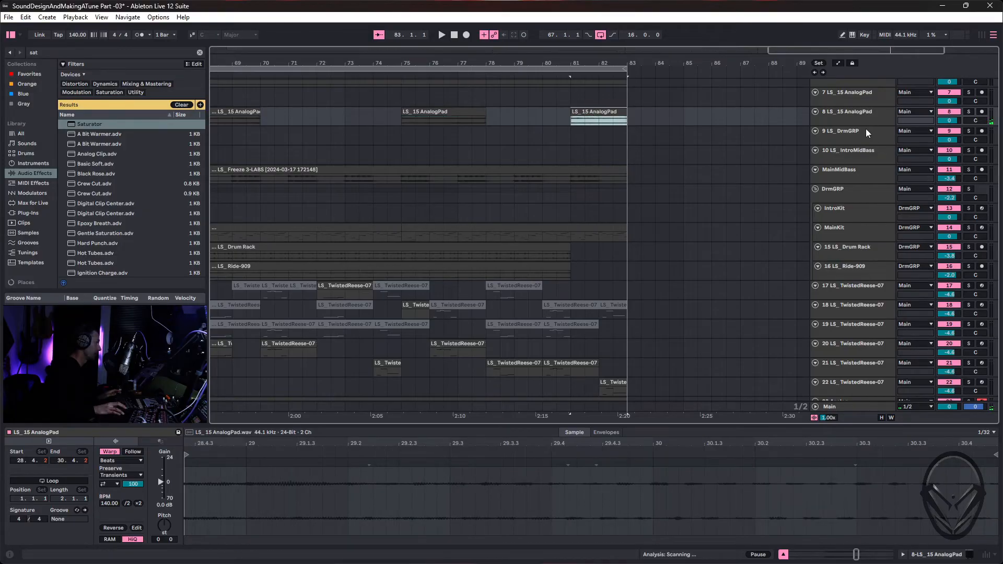
click(857, 118)
drag(597, 126, 597, 179)
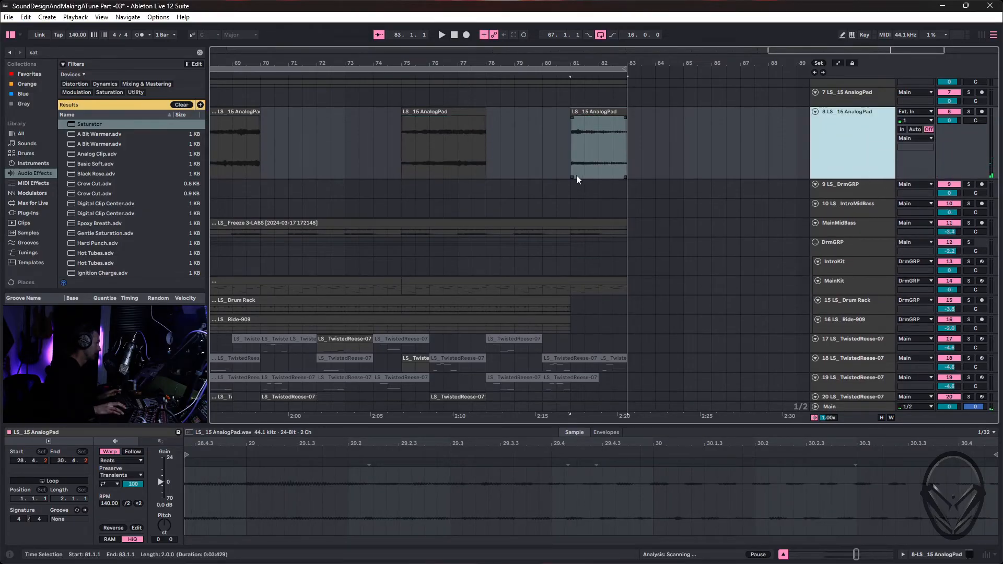
mouse_move(573, 117)
mouse_down()
mouse_move(619, 123)
mouse_move(602, 123)
mouse_up()
click(558, 215)
Play the arrangement from the AnalogPad clip at bar 67 to check the pad placement across the section.
key(minus)
key(minus)
click(415, 112)
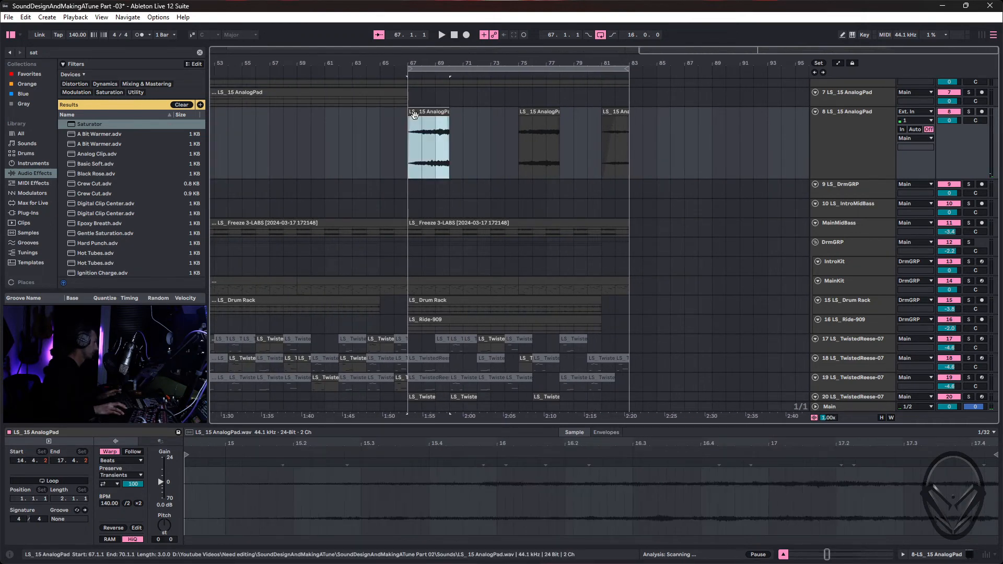
key(space)
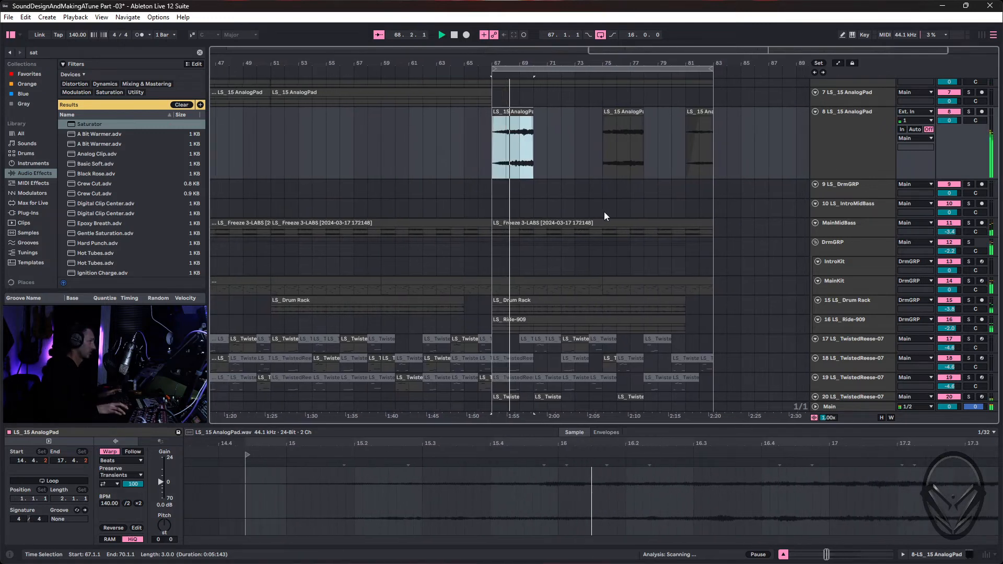
key(minus)
key(minus)
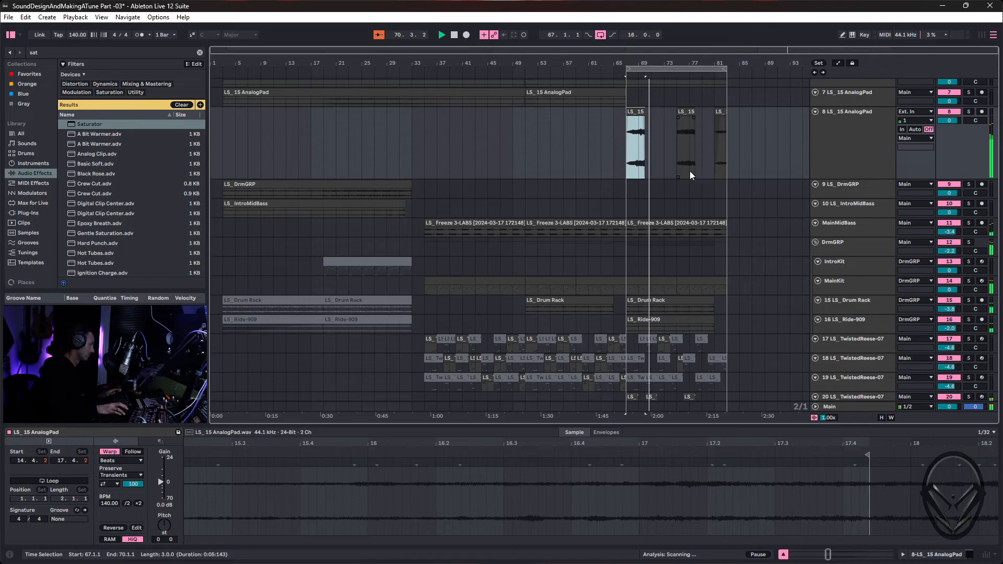
scroll(688, 258, down, 5)
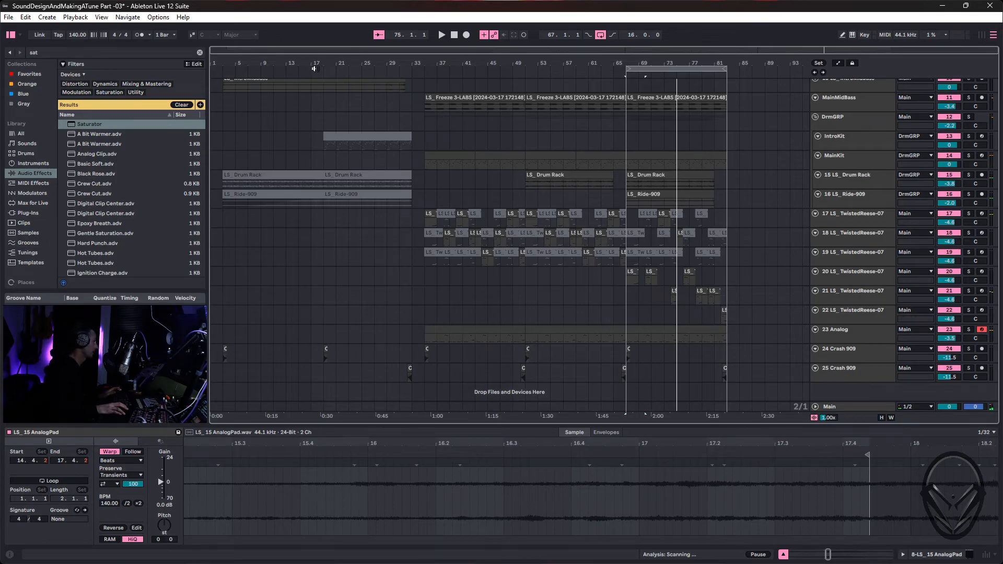
Play the whole arrangement from its beginning through the bars 67–83 section and save the set.
click(219, 69)
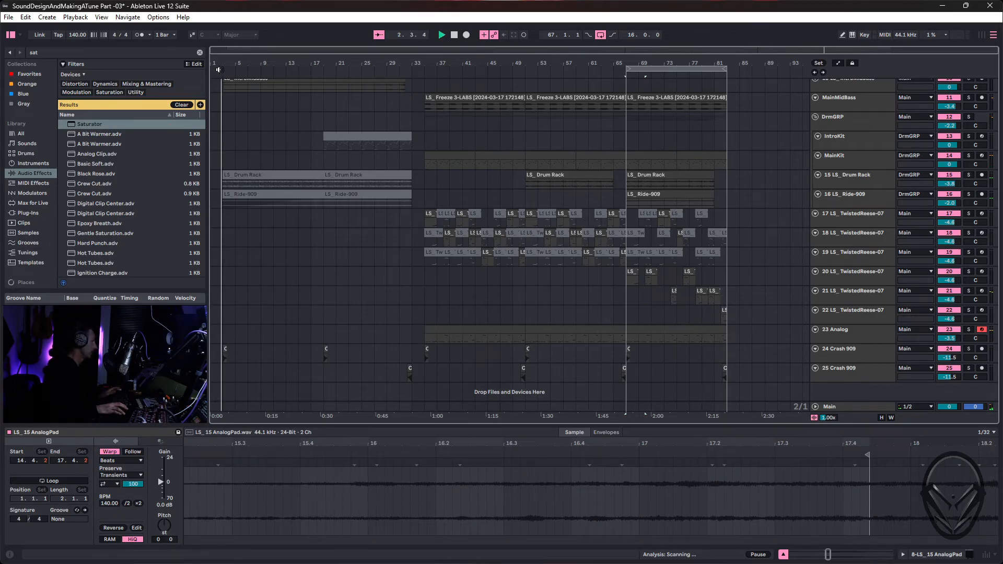
key(ctrl+s)
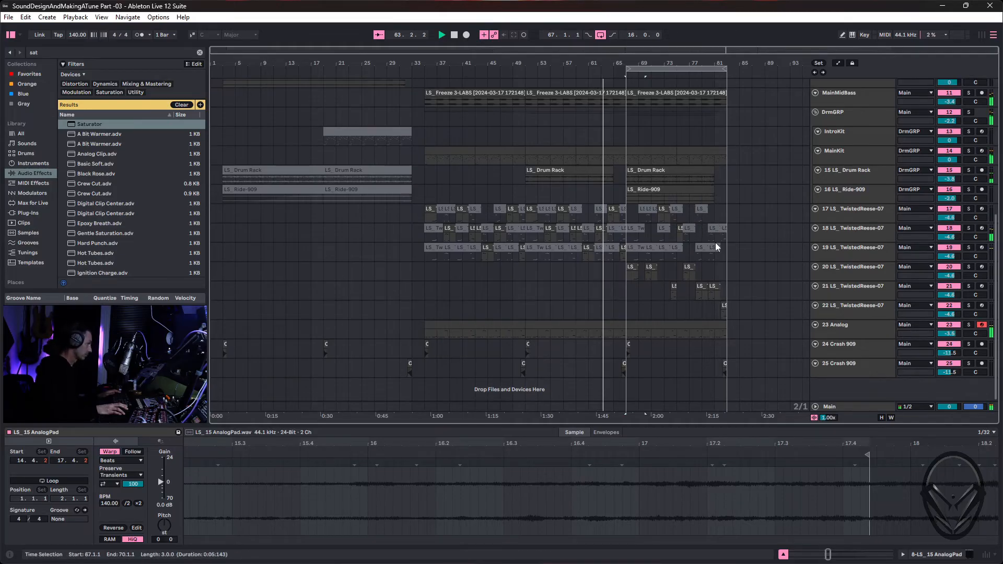
scroll(694, 284, up, 1)
scroll(679, 282, up, 4)
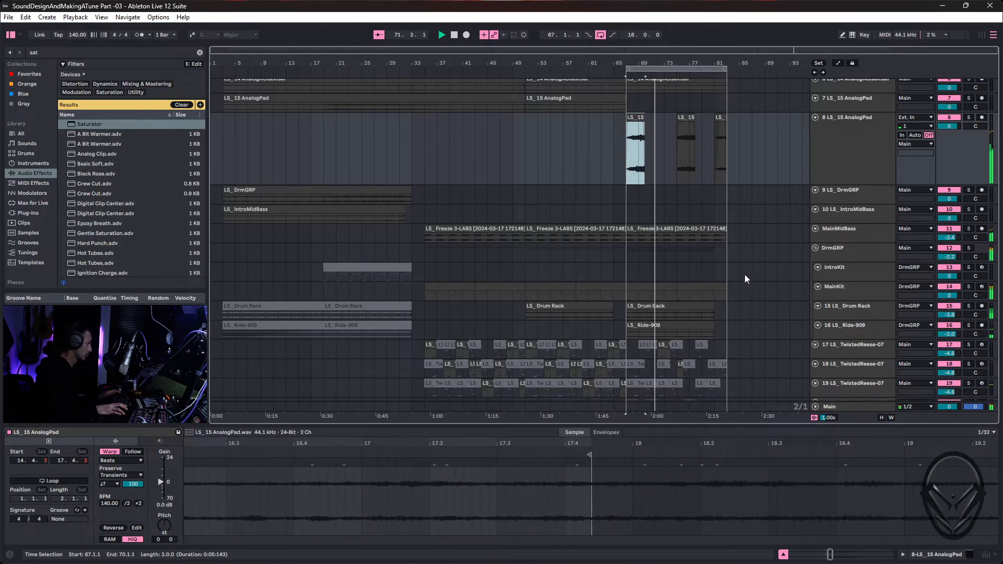
scroll(745, 278, down, 5)
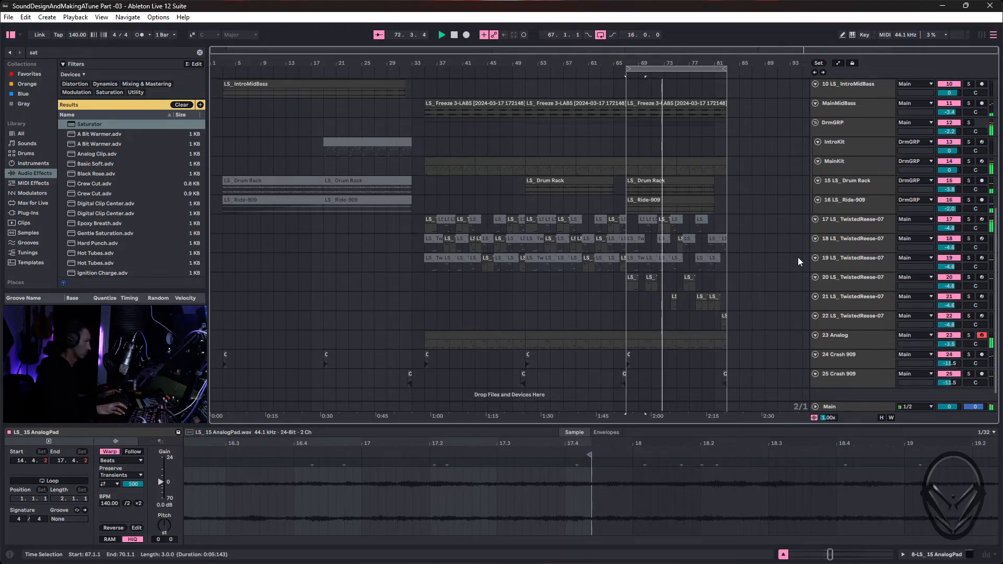
Group the six TwistedReese-07 tracks, 17 to 22, and rename the group MidsGRP.
click(866, 230)
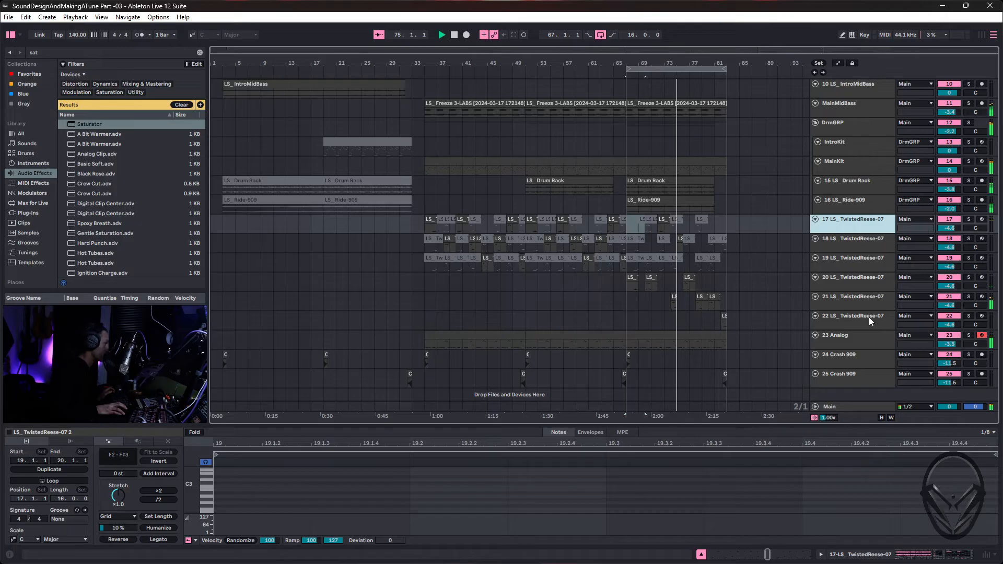
shift+click(869, 318)
right_click(869, 316)
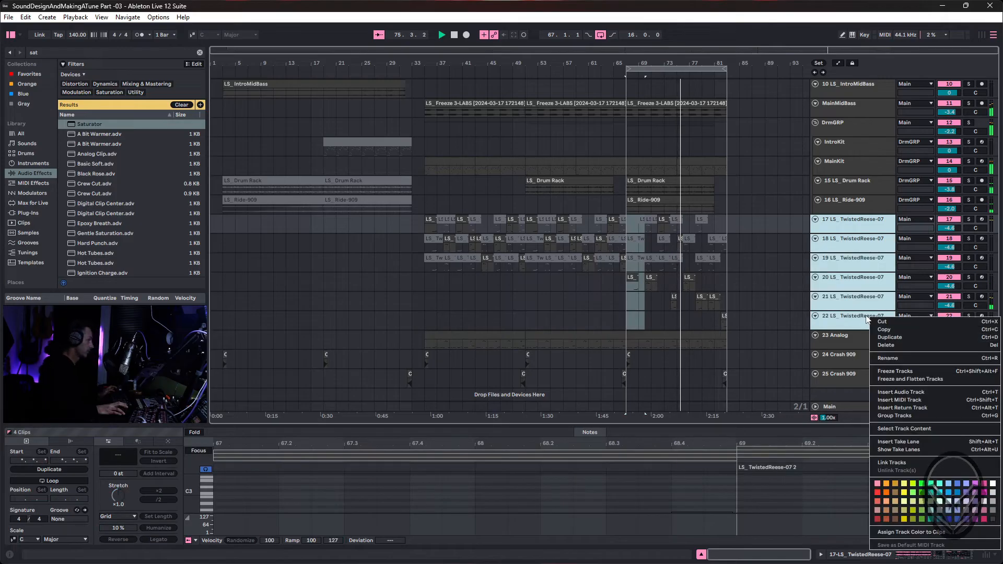
click(890, 415)
click(871, 225)
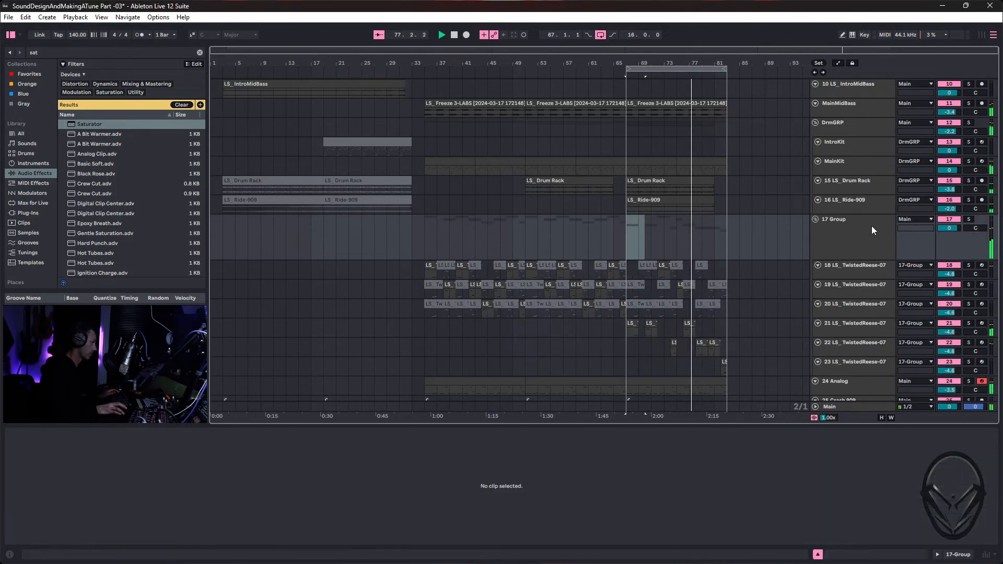
key(ctrl+r)
text(MidsGRP)
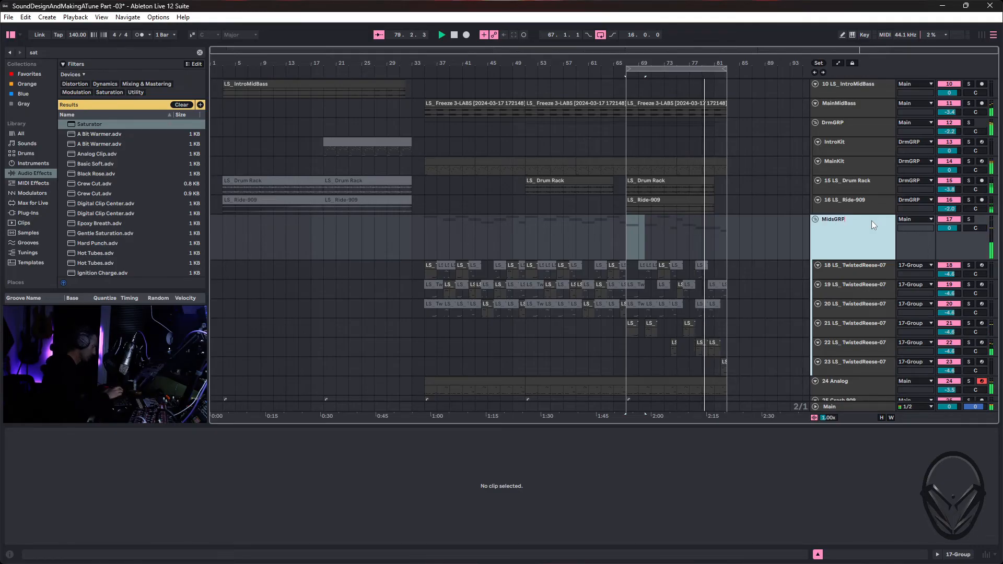
key(Return)
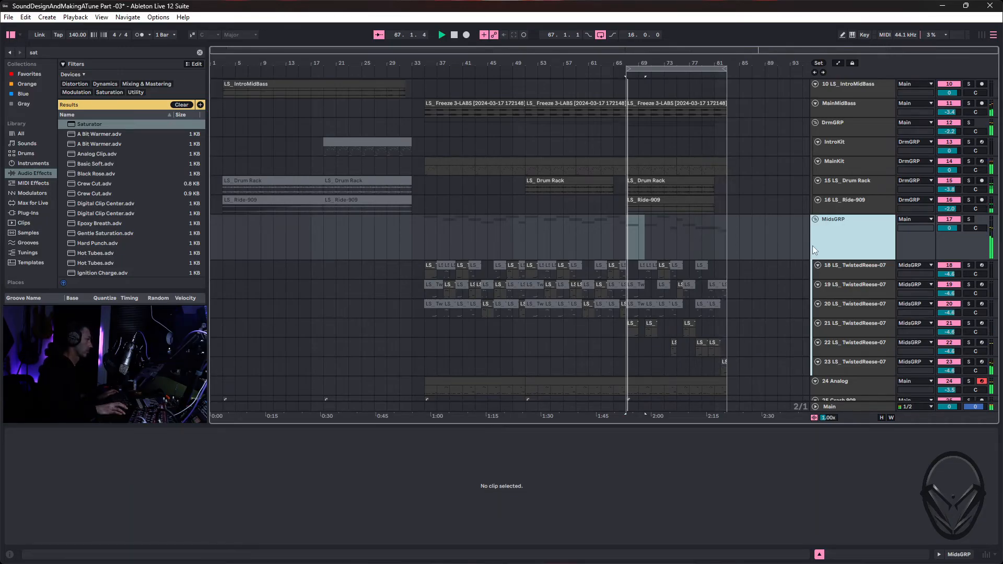
Add a Saturator to the MidsGRP group and set its Drive to 4.57 dB while watching the mixer levels.
click(853, 240)
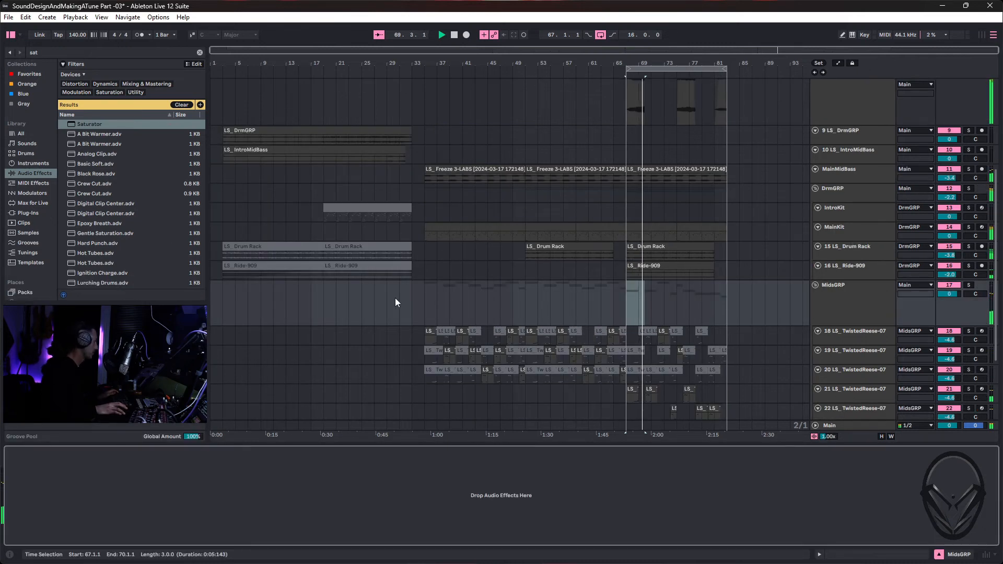
drag(98, 126, 149, 496)
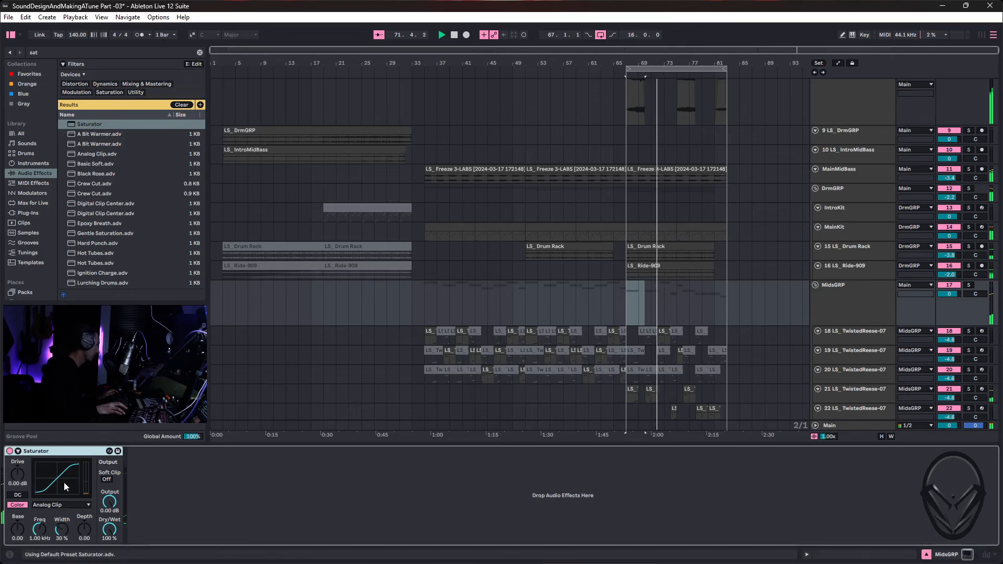
drag(17, 474, 17, 463)
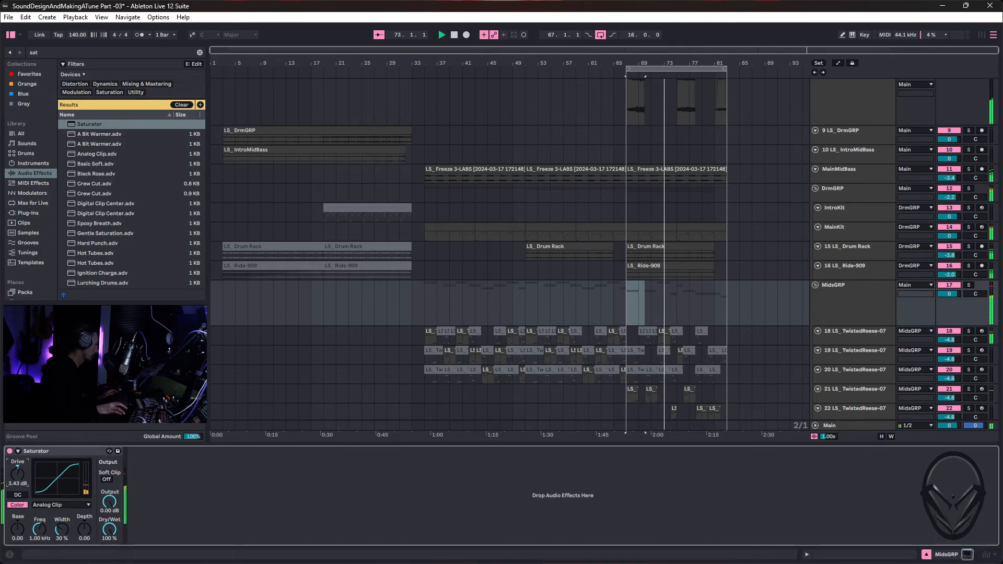
key(Tab)
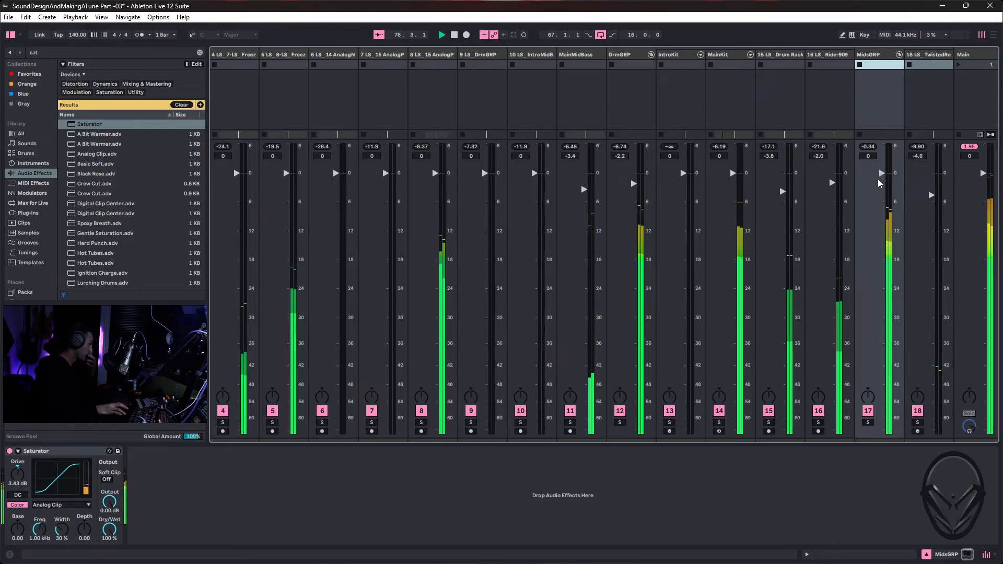
click(18, 475)
drag(18, 476, 18, 470)
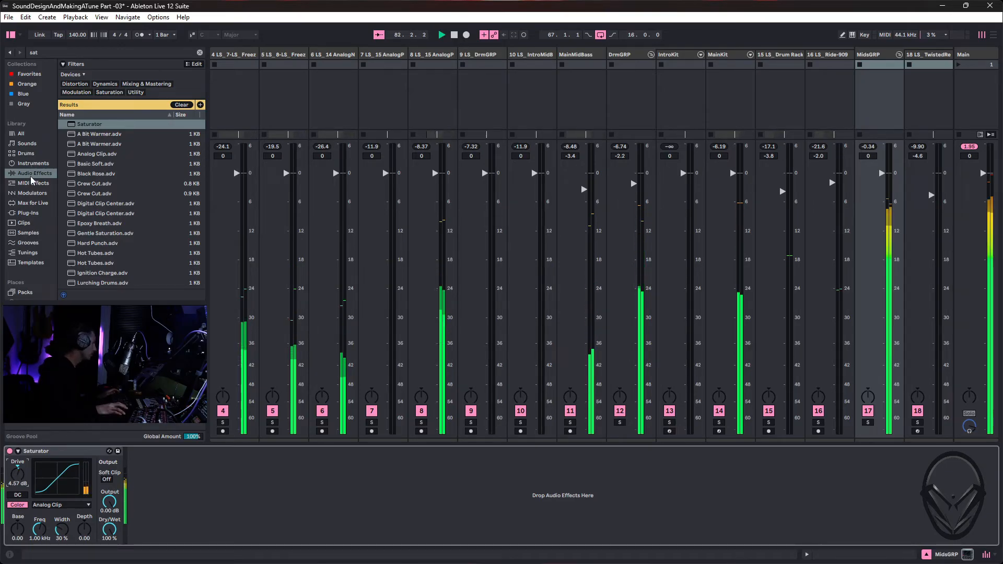
Add an EQ Eight after the Saturator on MidsGRP and set band 1 to a low cut at about 77.4 Hz with Q 0.56.
key(ctrl+f)
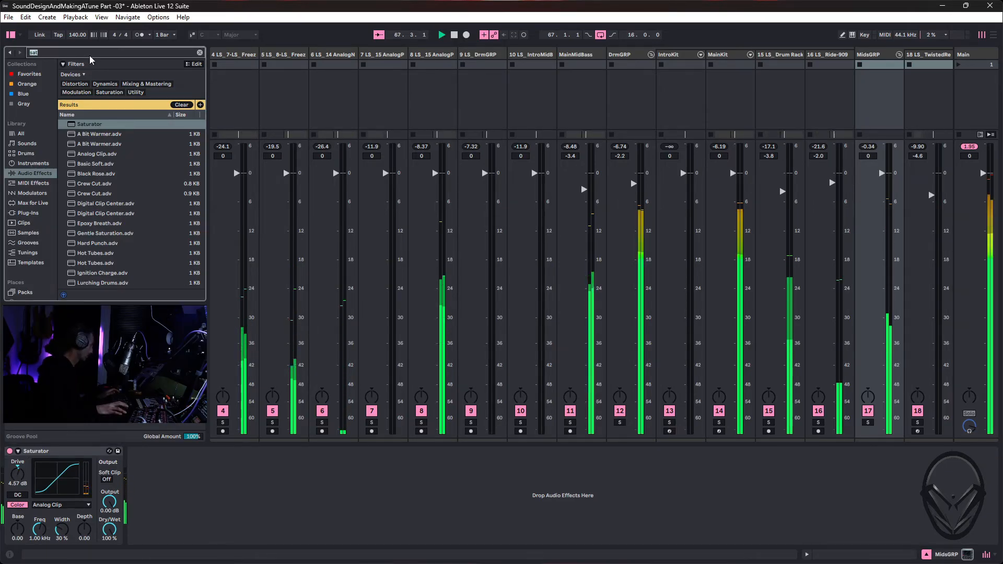
text(eq)
drag(89, 135, 180, 491)
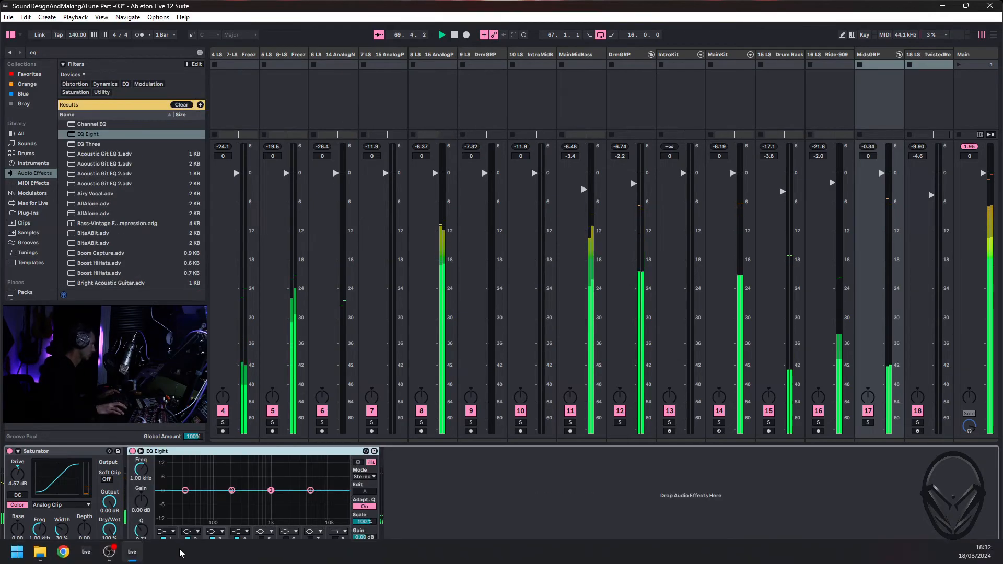
click(171, 533)
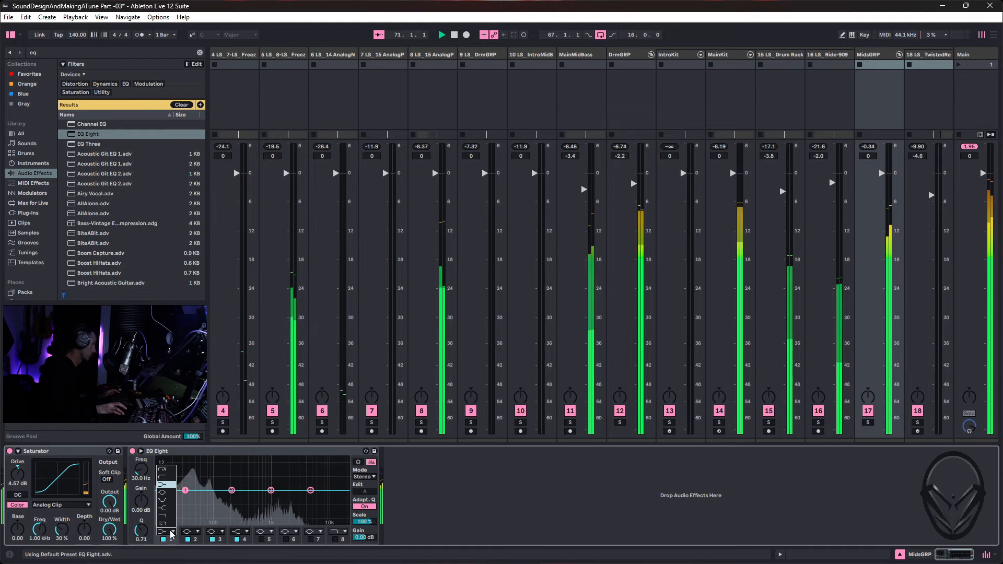
click(162, 469)
drag(186, 500, 200, 499)
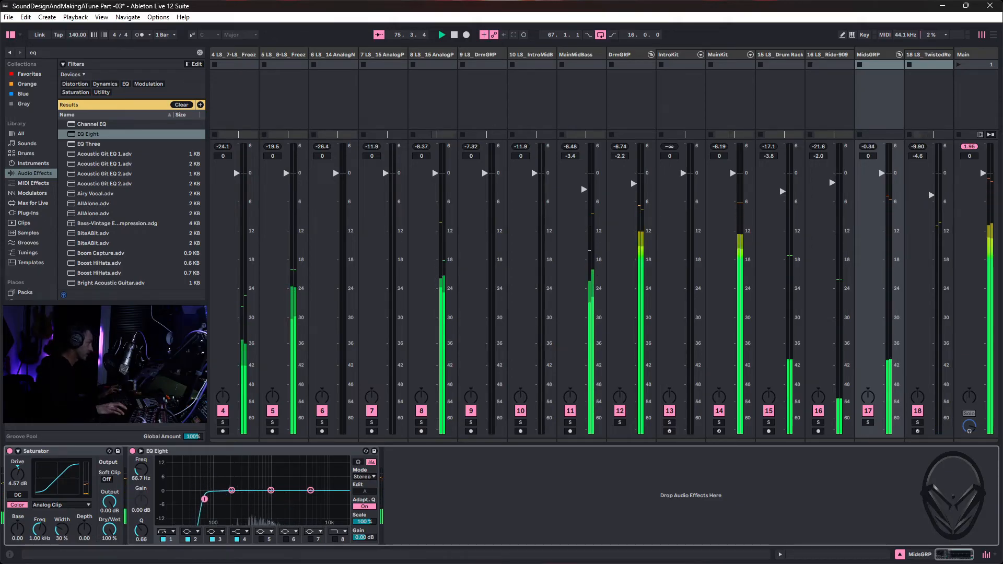
drag(204, 500, 202, 500)
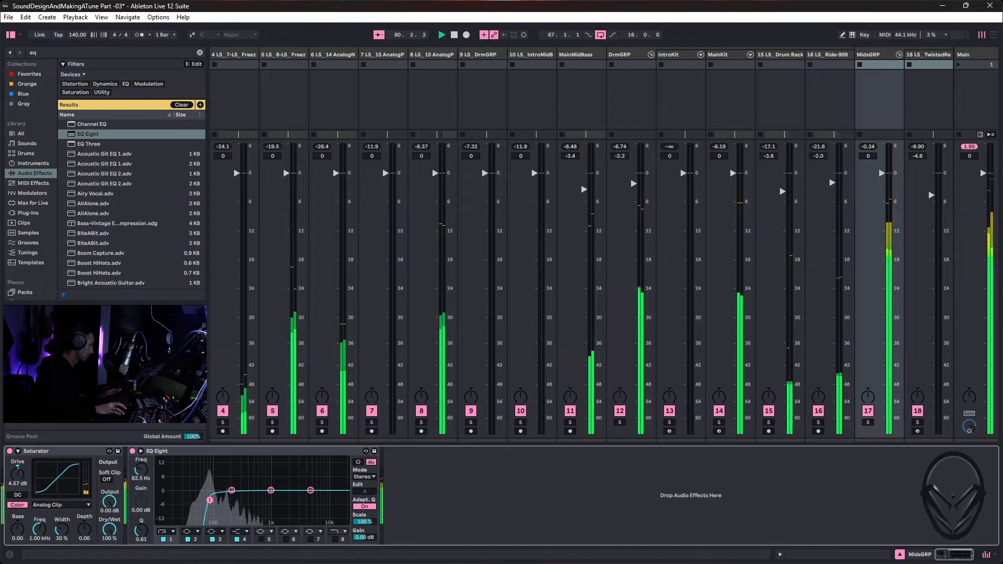
drag(209, 500, 213, 500)
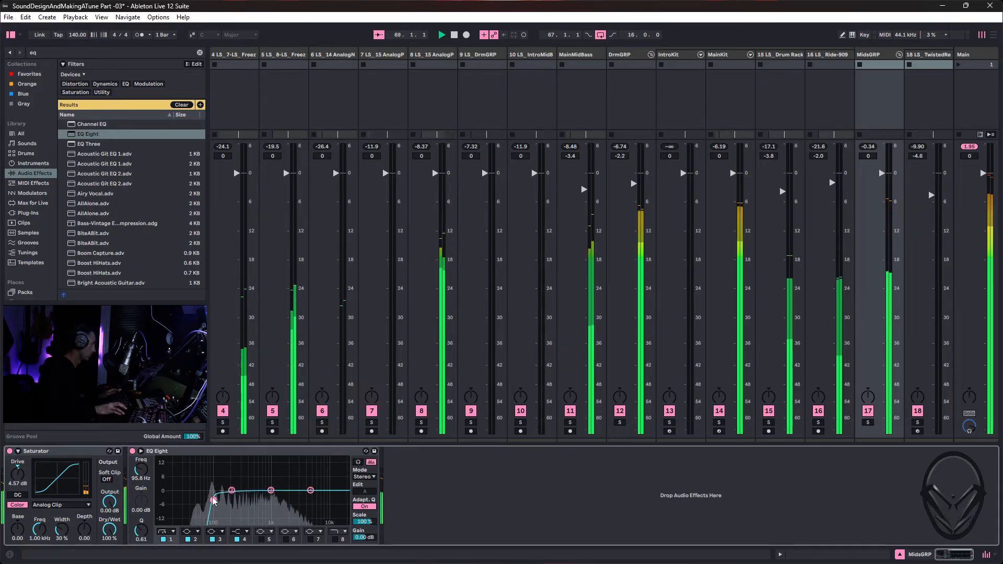
drag(213, 500, 208, 501)
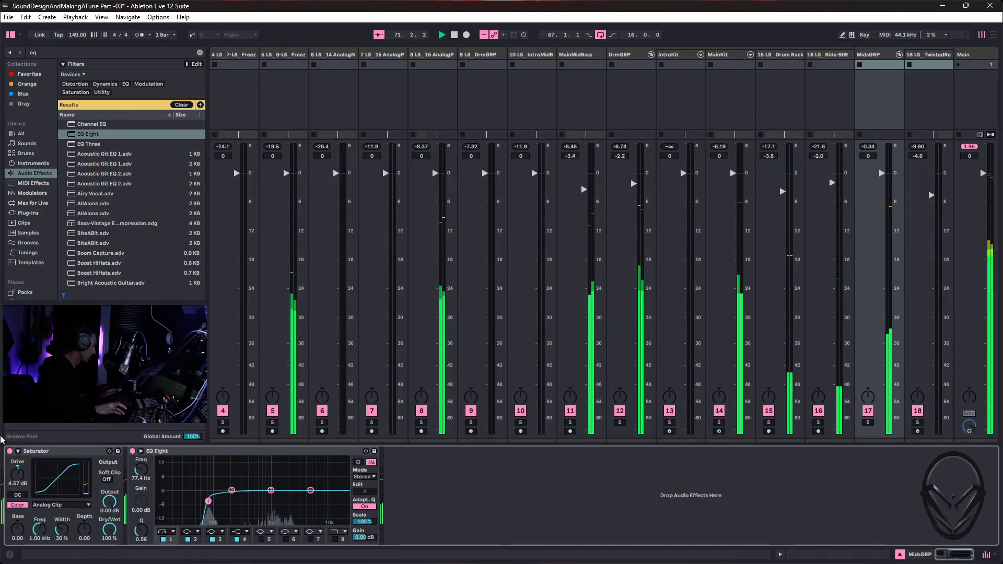
Copy the Saturator to after the EQ Eight, setting the copy's Output to -4.00 dB and its curve to Medium Curve.
click(59, 452)
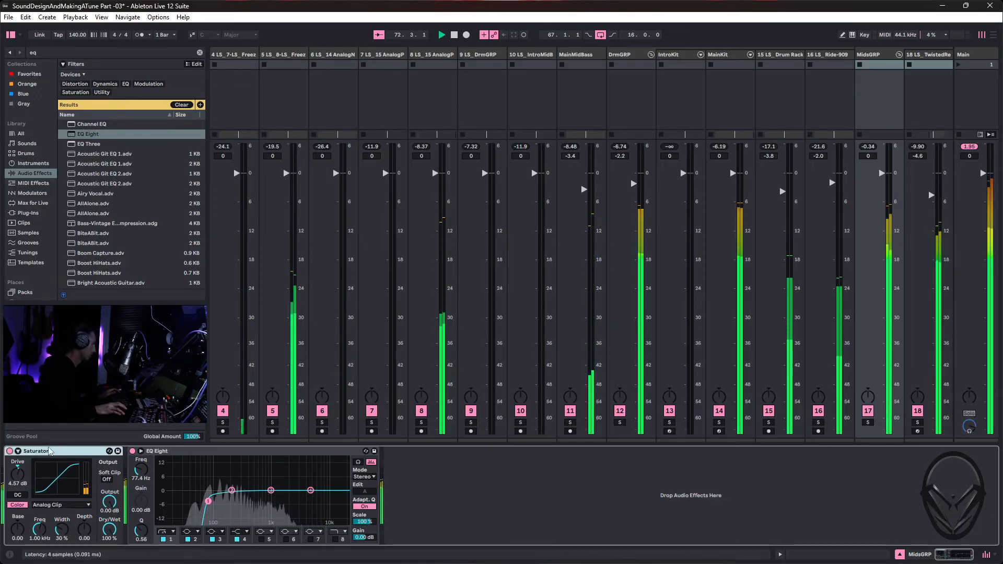
drag(399, 480, 399, 481)
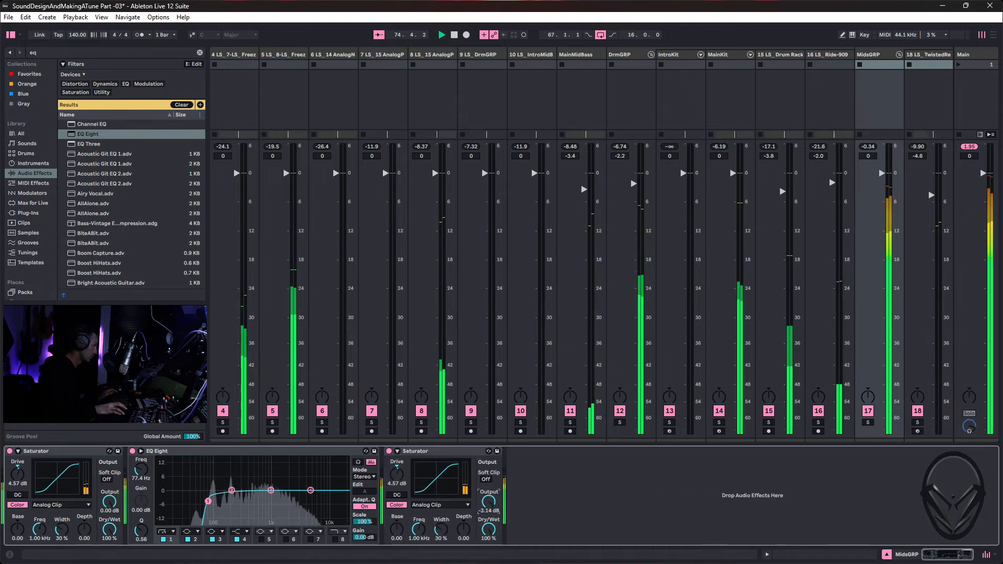
drag(488, 501, 488, 505)
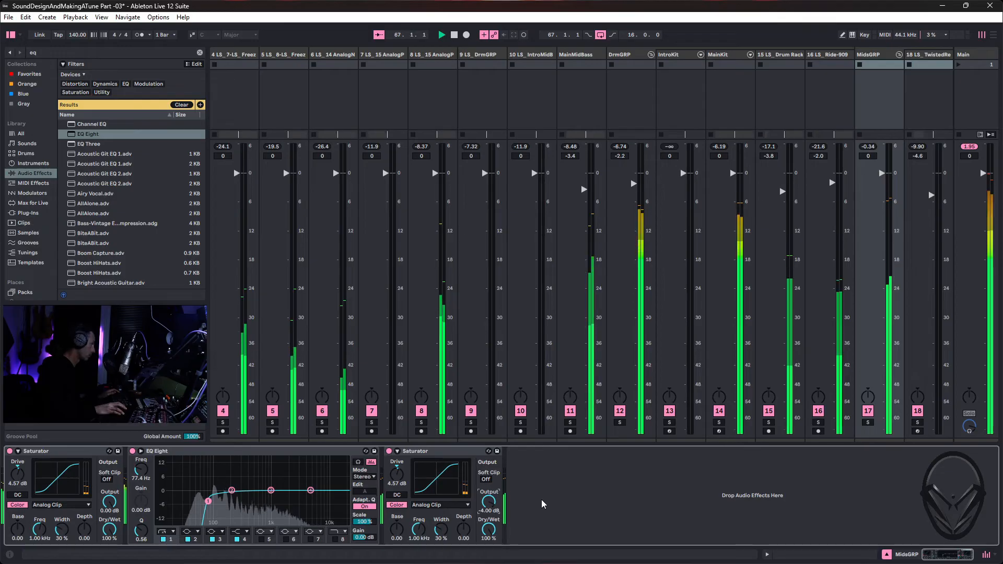
click(425, 505)
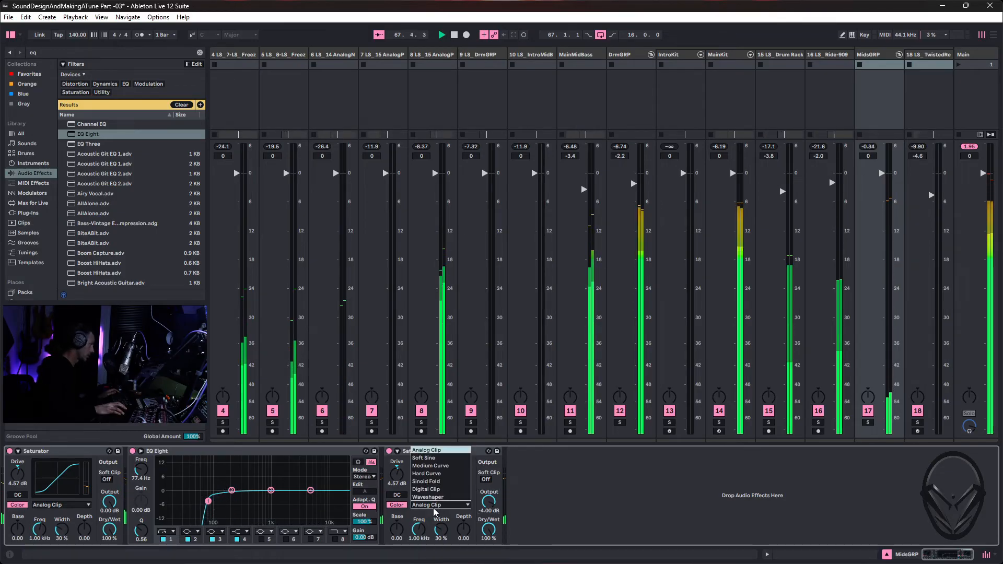
click(434, 466)
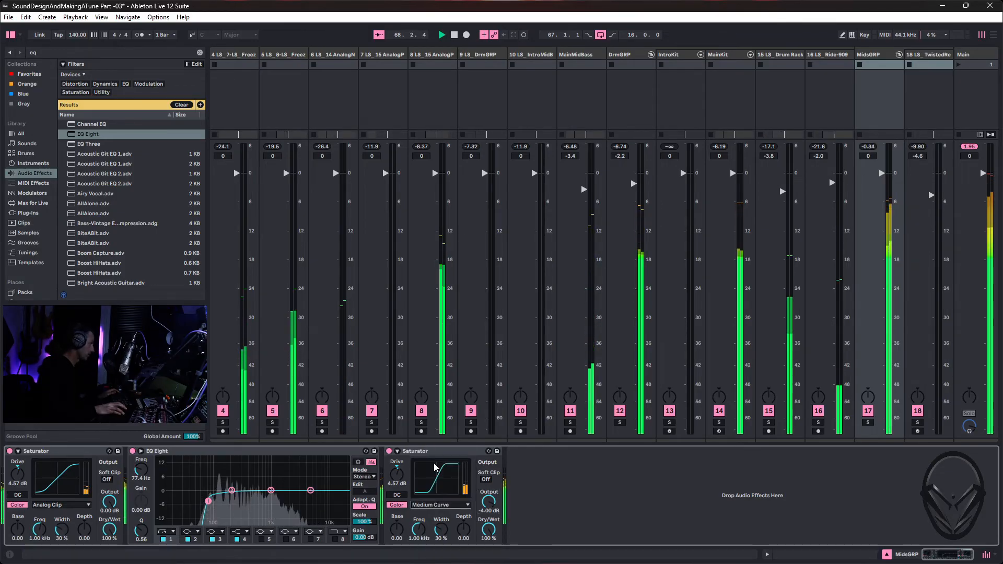
Set the second Saturator on MidsGRP to Soft Sine with Output at -5.43 dB, and lower the group's volume to -3.5 dB.
click(439, 505)
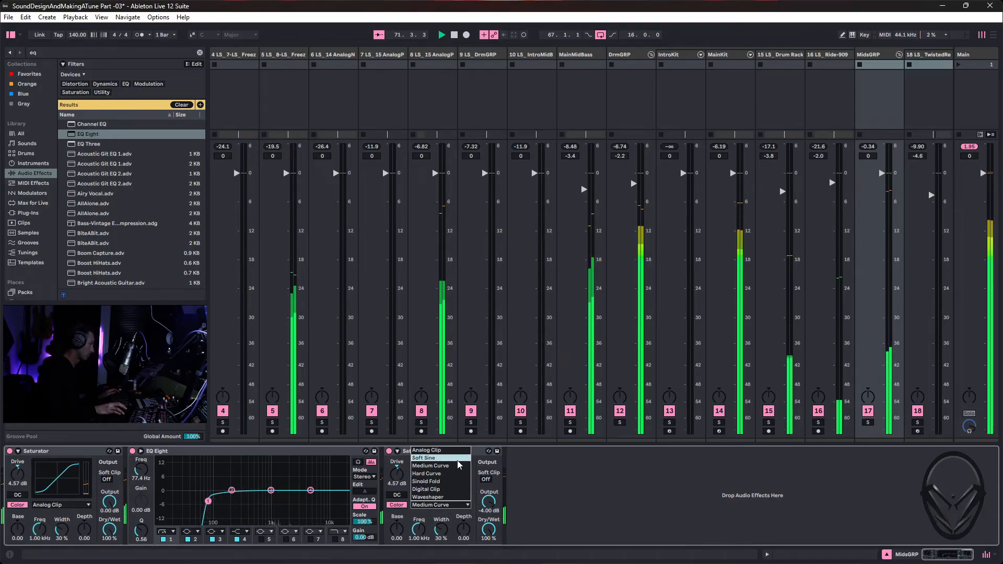
click(436, 458)
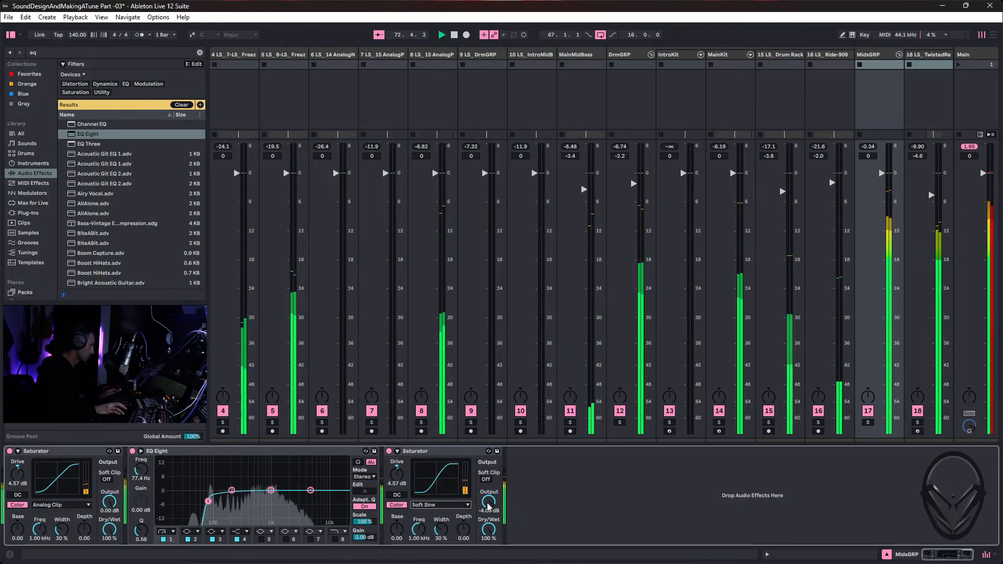
drag(489, 502, 489, 511)
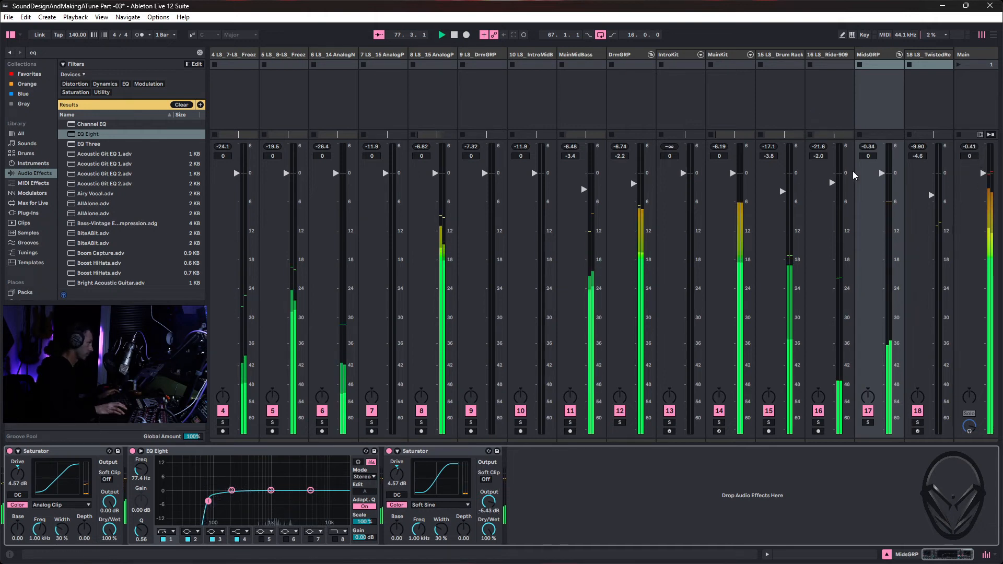
drag(881, 173, 881, 185)
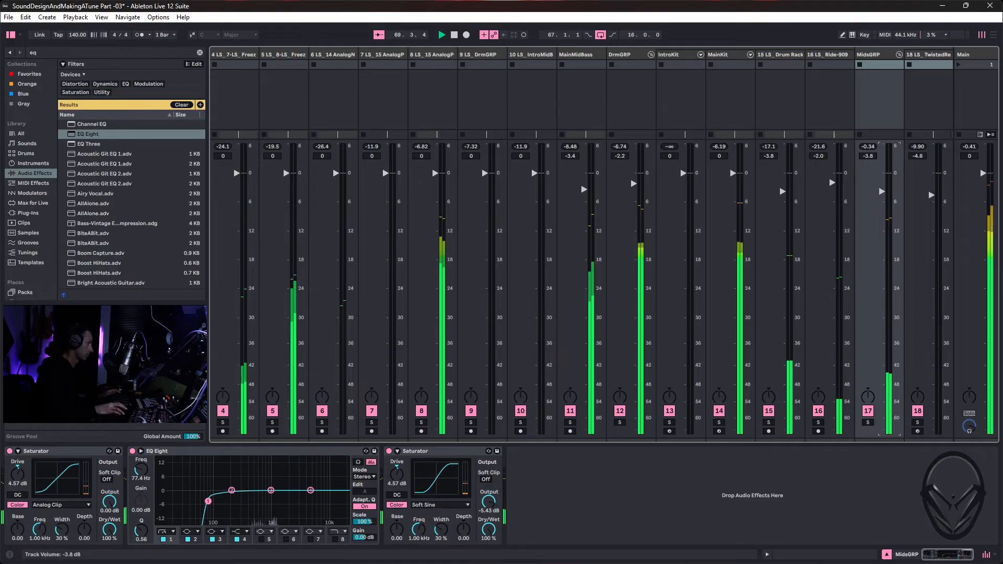
drag(881, 191, 881, 190)
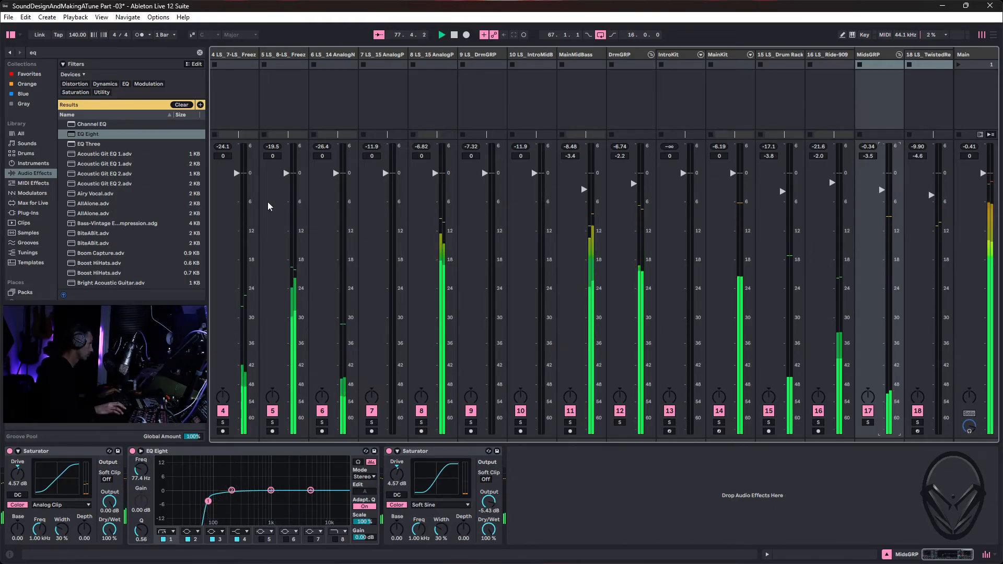
Stop playback and move the MainMidBass track into the MidsGRP group in the arrangement, above the TwistedReese-07 tracks.
key(space)
scroll(314, 88, left, 3)
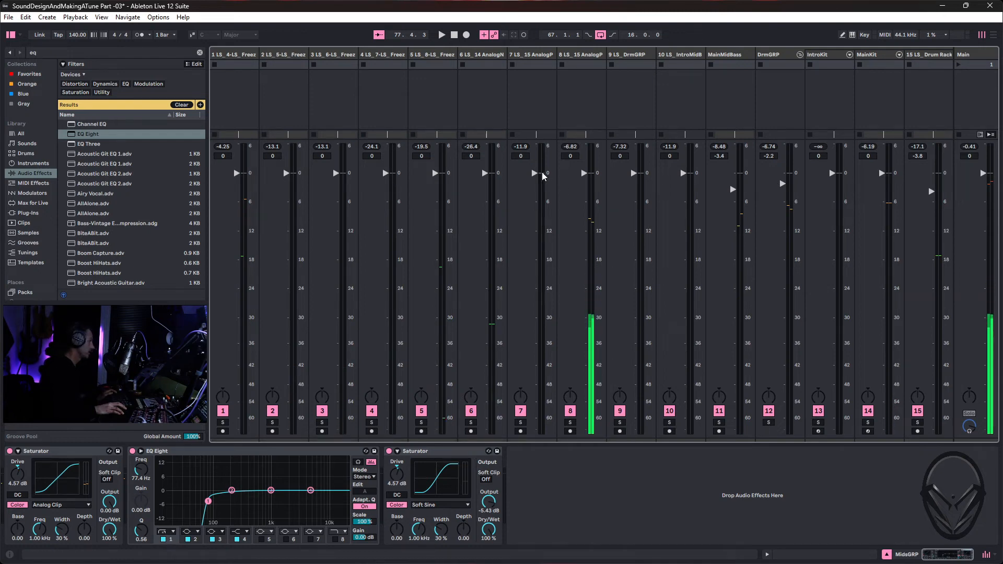
key(Tab)
scroll(704, 200, up, 3)
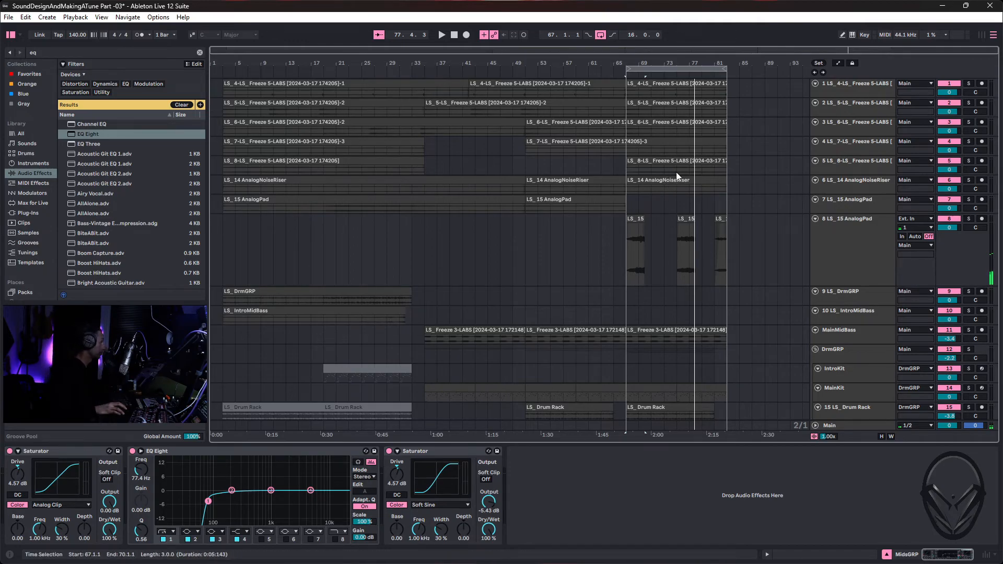
scroll(862, 262, down, 4)
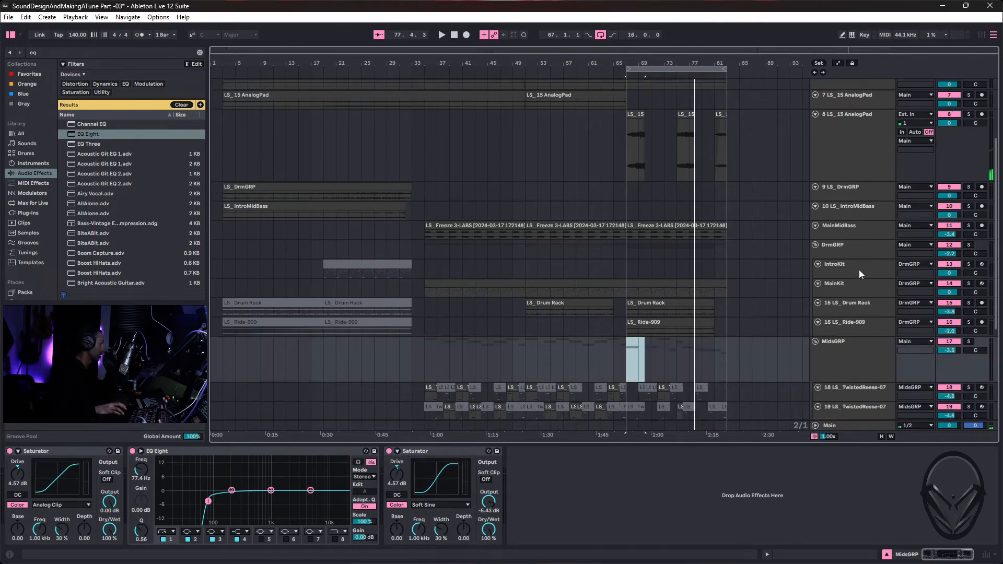
click(860, 224)
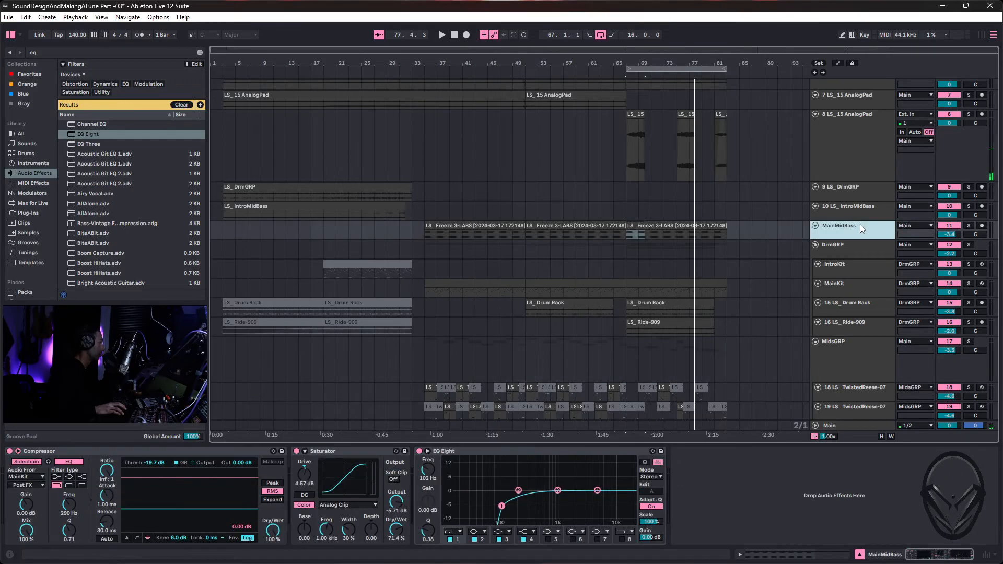
drag(849, 227, 860, 364)
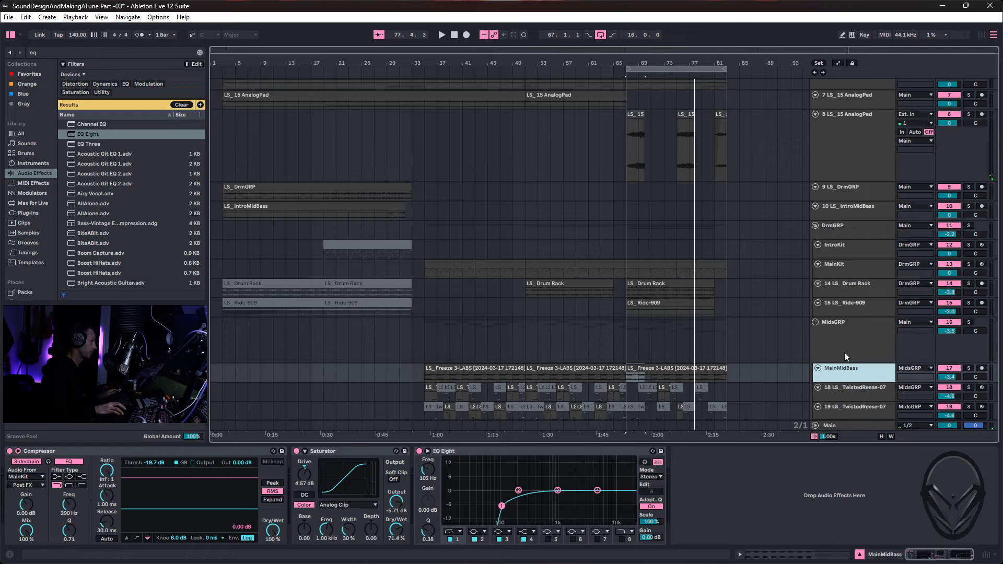
Play the loop and turn off the EQ Eight on the MainMidBass track.
key(space)
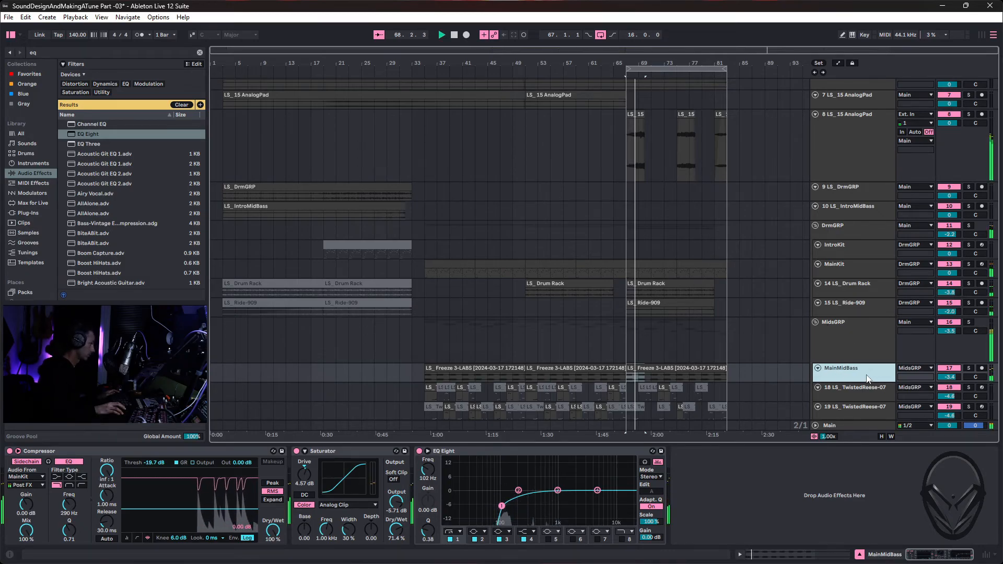
click(661, 369)
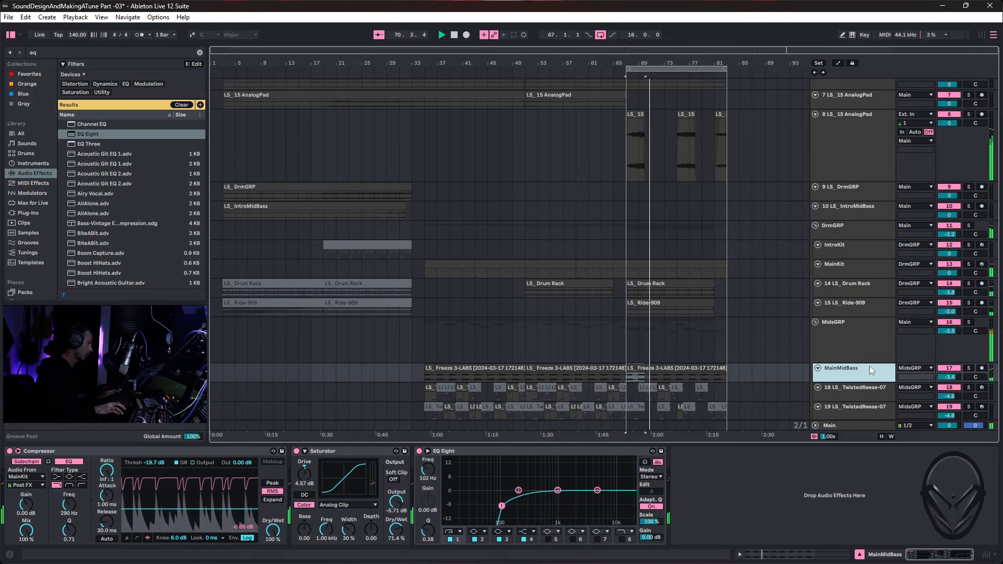
click(455, 467)
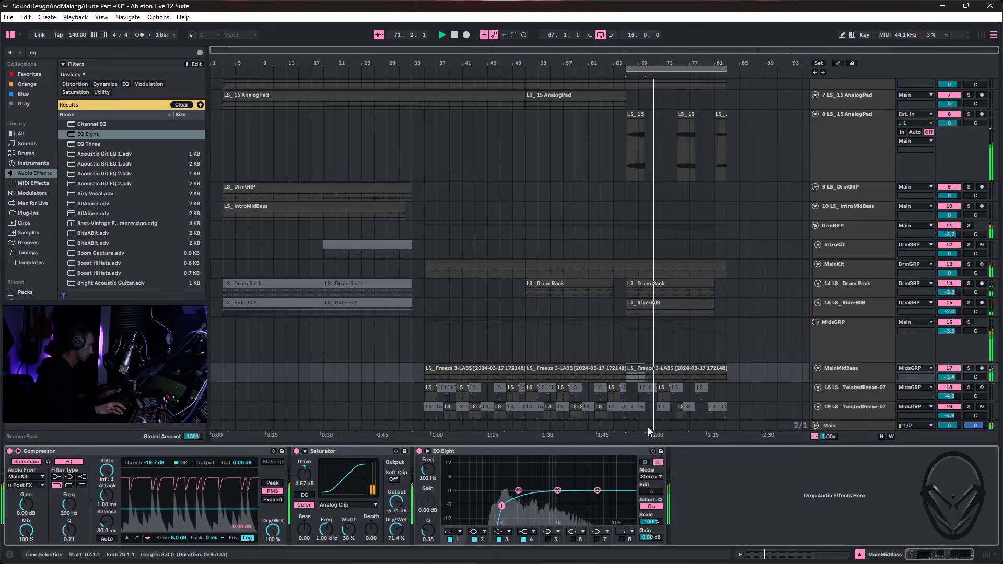
click(419, 451)
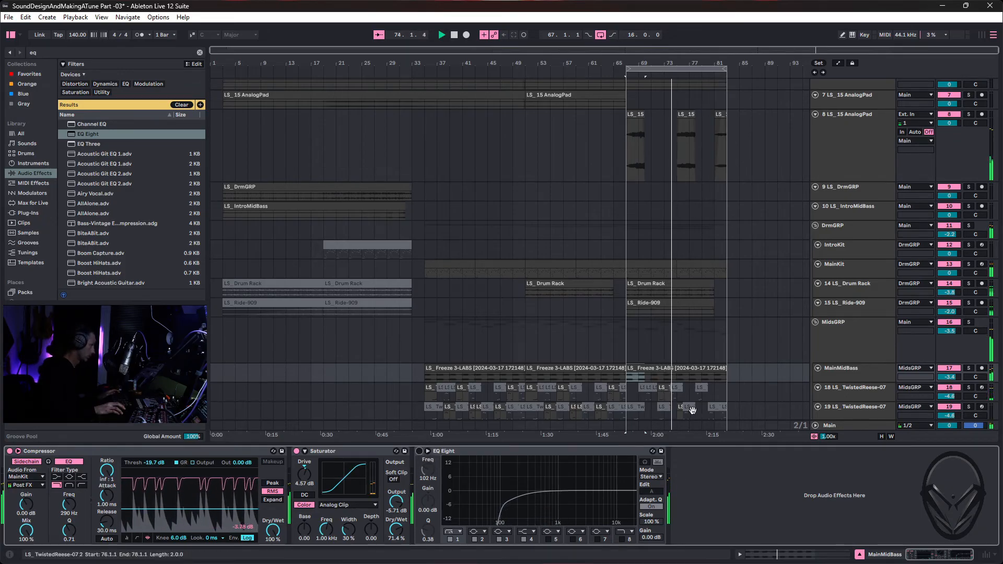
Lower the MainMidBass volume to -4.0 dB and the MidsGRP volume to -3.9 dB in the mixer.
key(Tab)
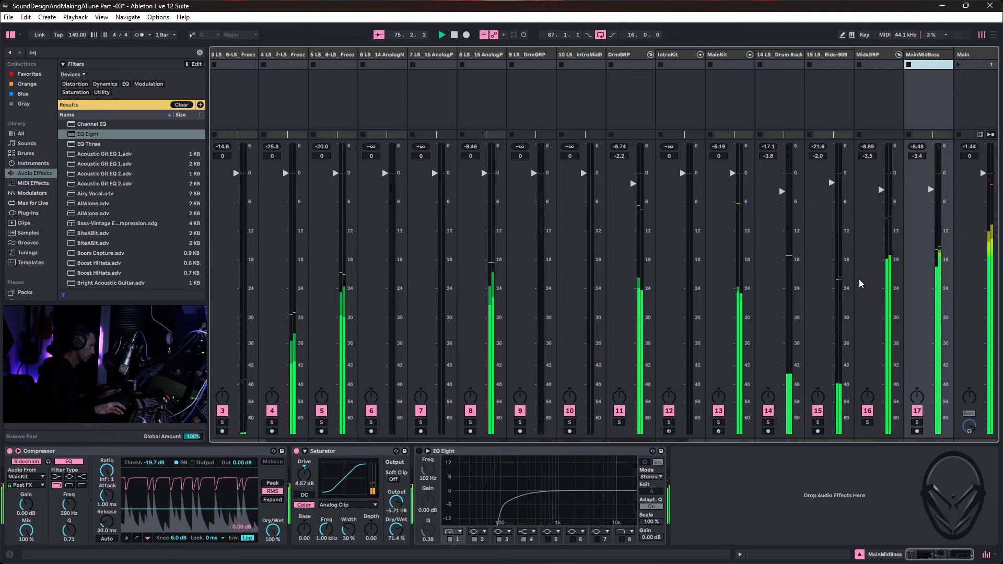
drag(930, 191, 931, 193)
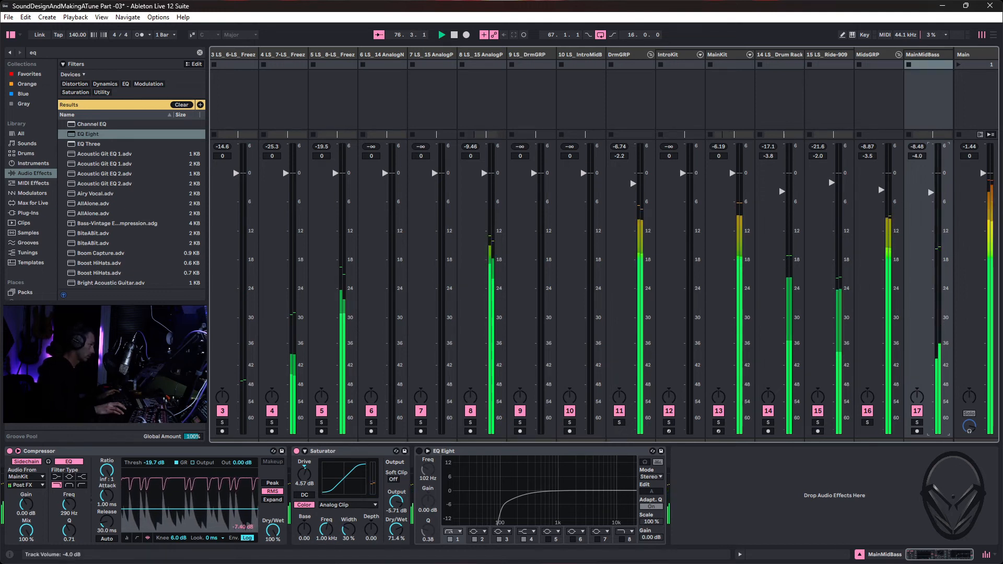
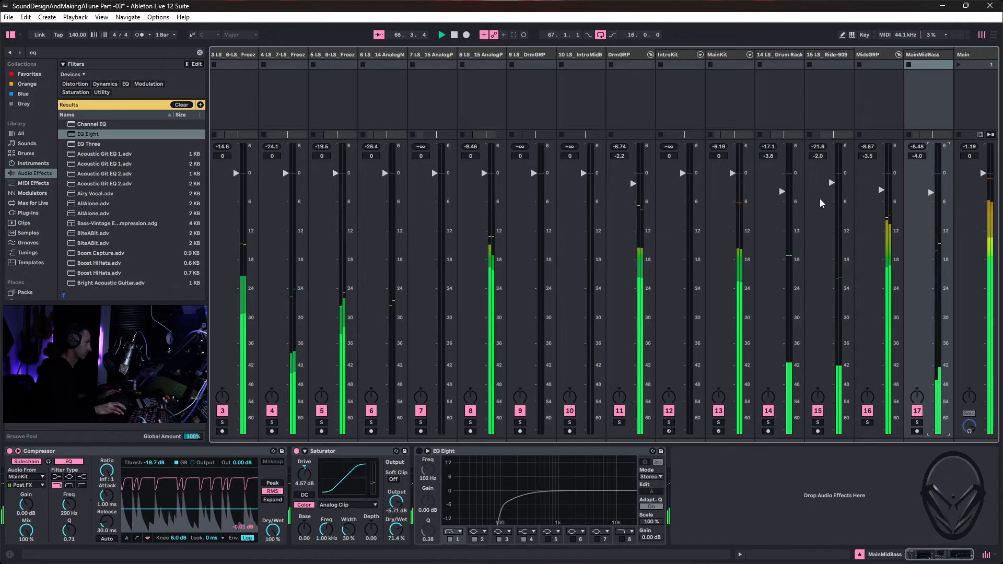
drag(882, 191, 881, 193)
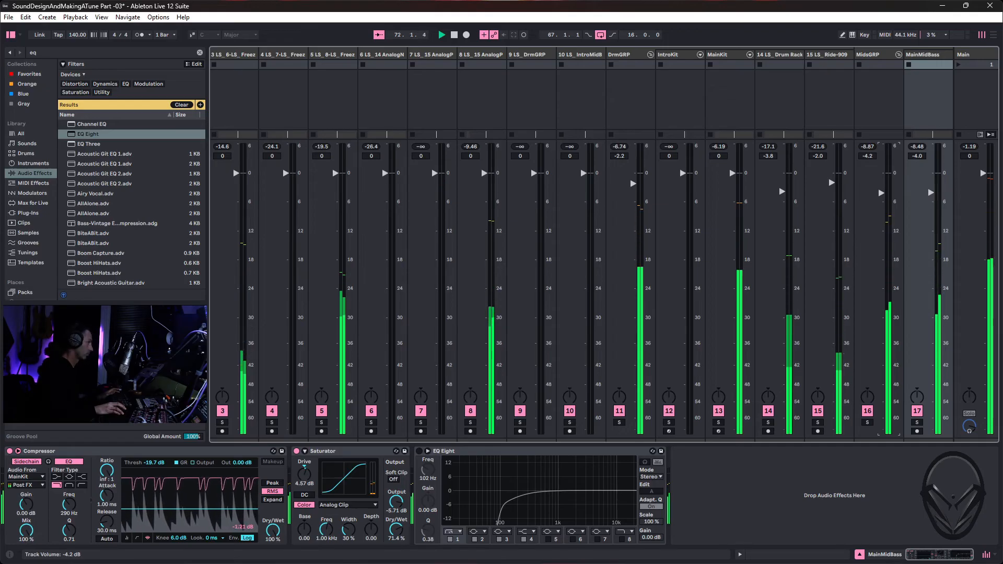
drag(881, 193, 882, 192)
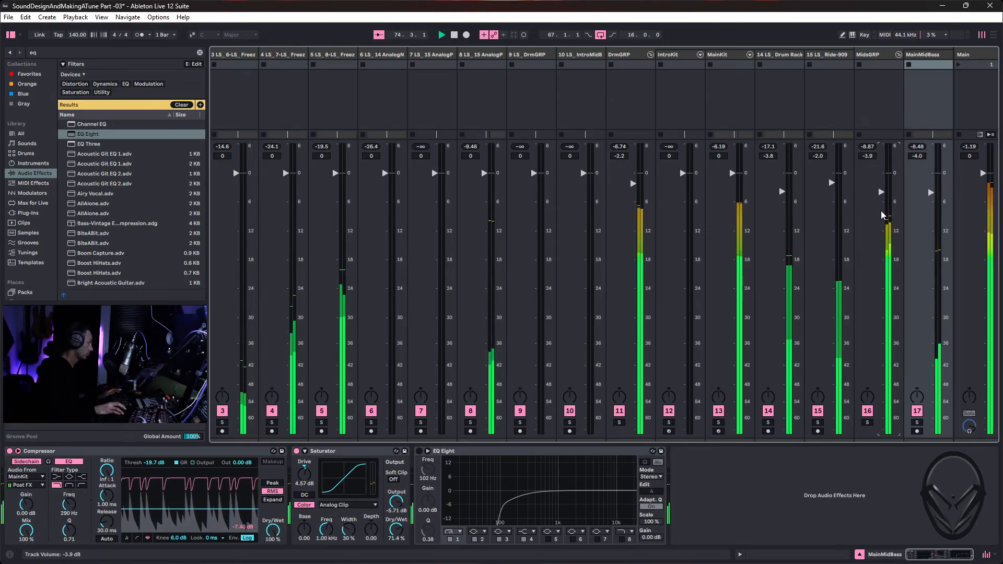
Move the loop to bars 51–67 in the arrangement and copy that section across all tracks to bar 83.
key(Tab)
scroll(756, 230, down, 5)
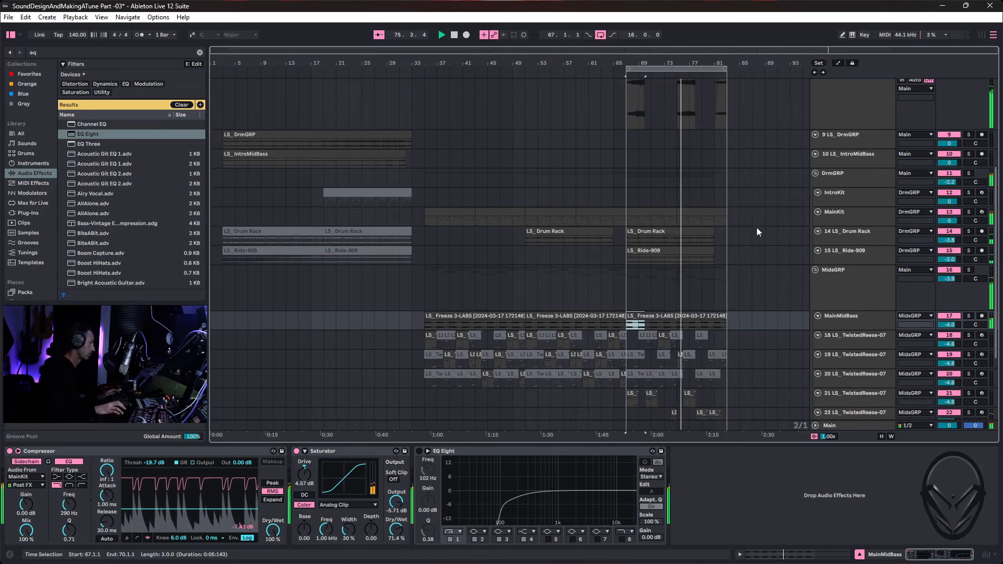
drag(650, 68, 556, 74)
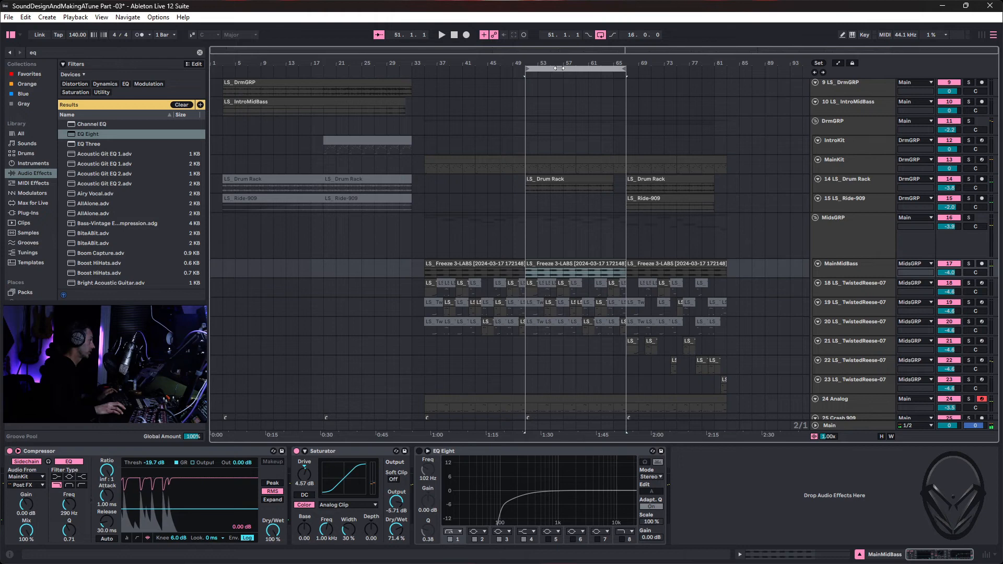
click(558, 68)
drag(537, 265, 746, 265)
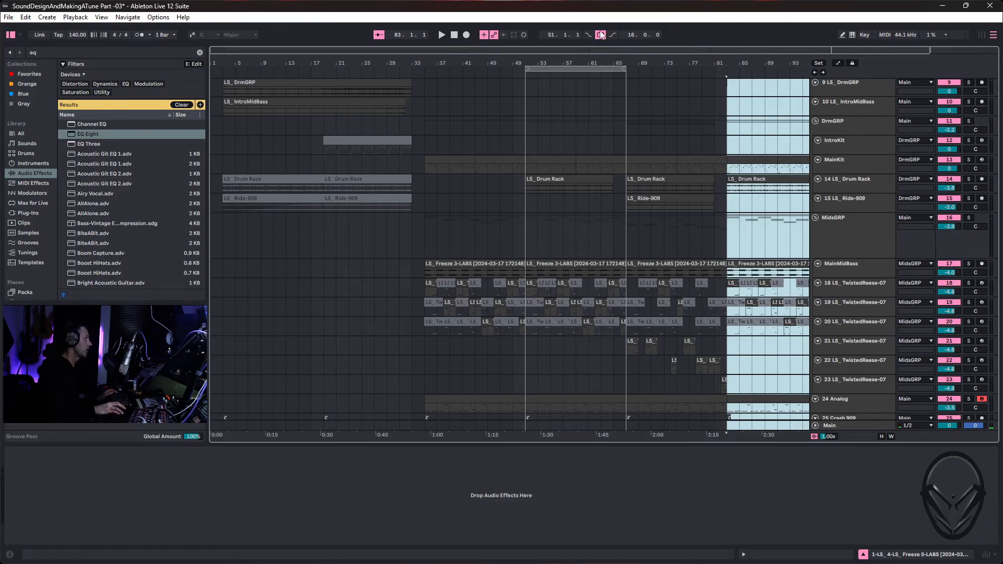
Set the loop to bars 83–99 over the copied section and play the arrangement leading into it.
drag(583, 70, 784, 159)
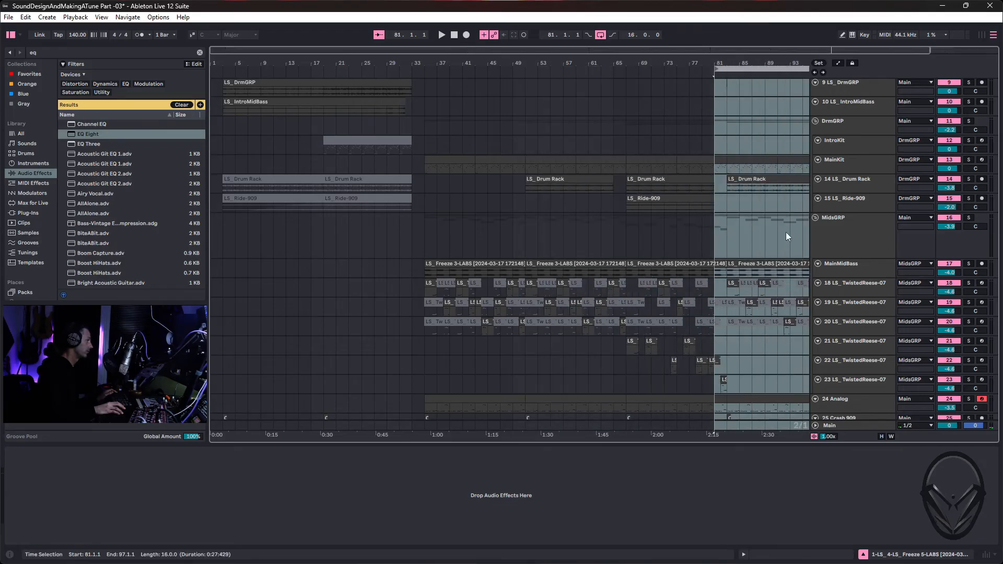
drag(759, 68, 766, 68)
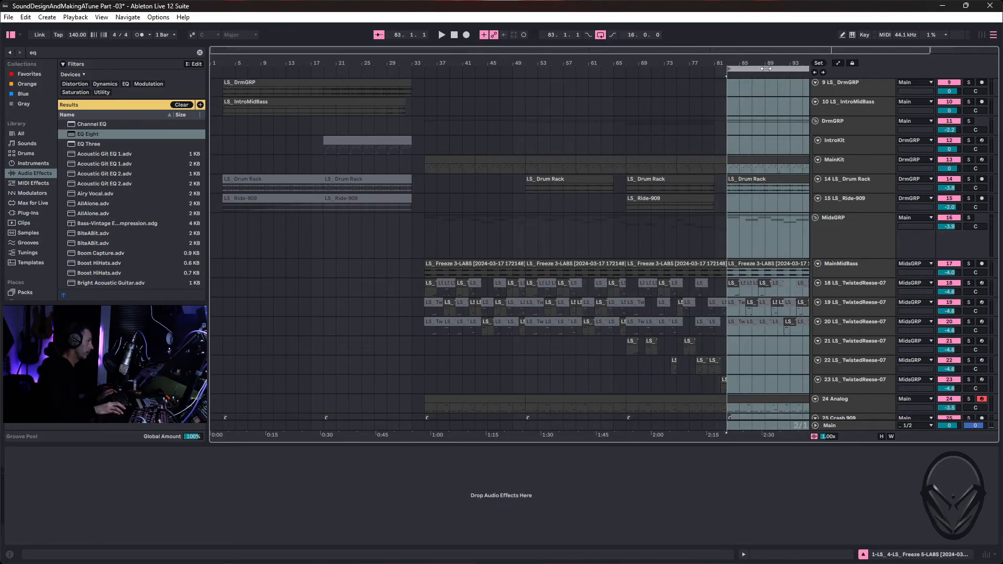
click(668, 67)
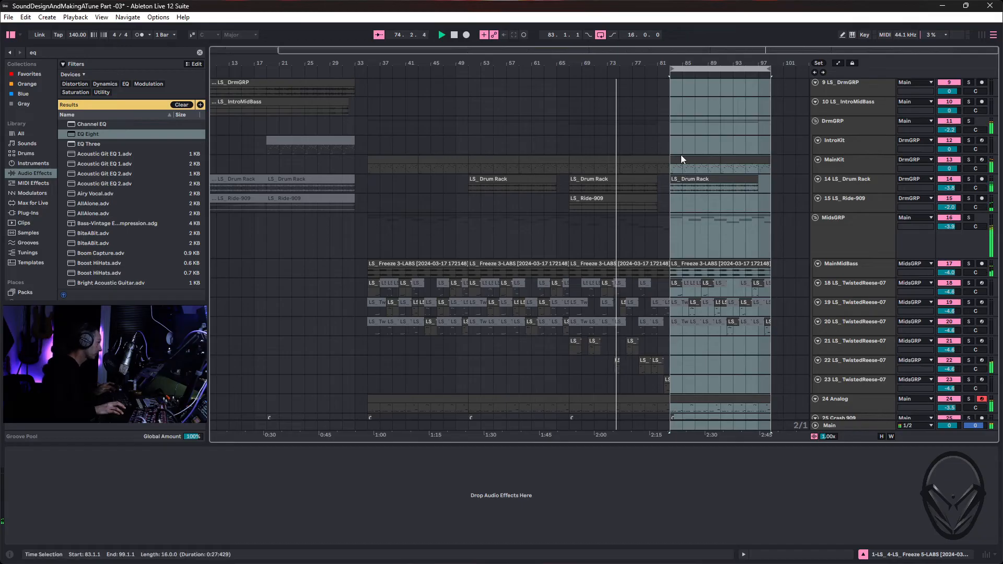
scroll(710, 205, down, 3)
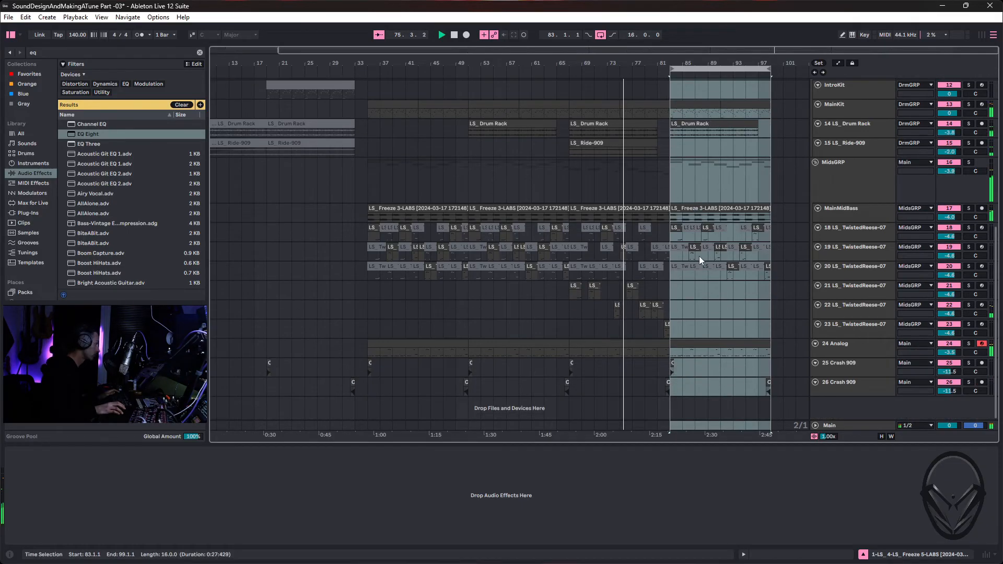
scroll(699, 243, up, 3)
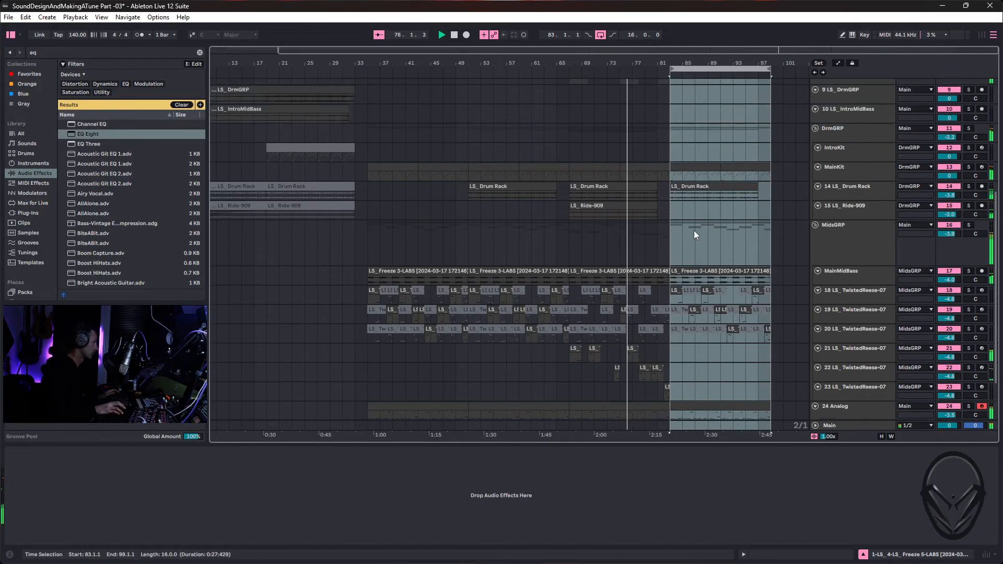
Stop playback and delete 83.1.3 to 83.3.1 from the IntroKit, MainKit and Drum Rack tracks.
click(692, 193)
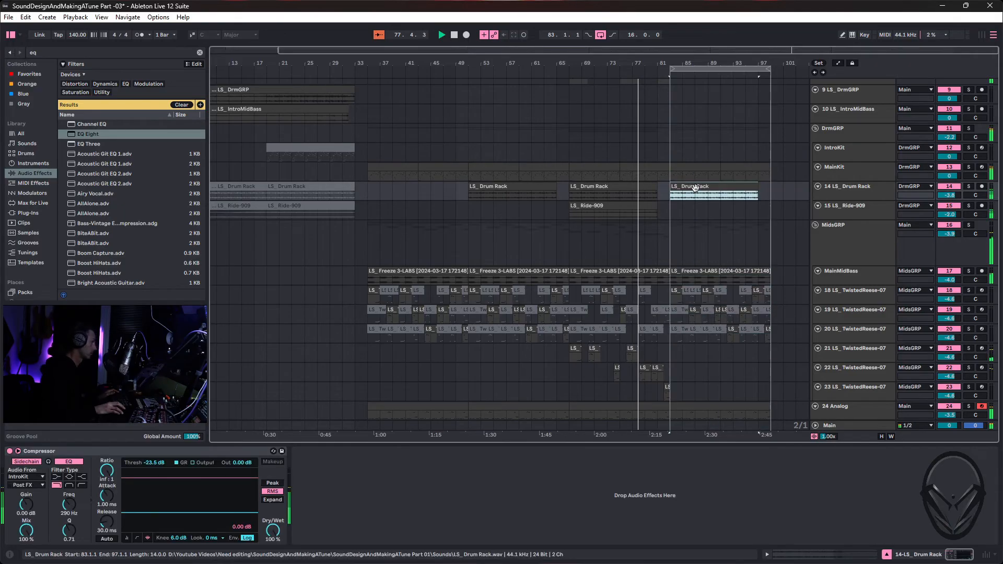
drag(696, 61, 697, 133)
drag(397, 57, 466, 153)
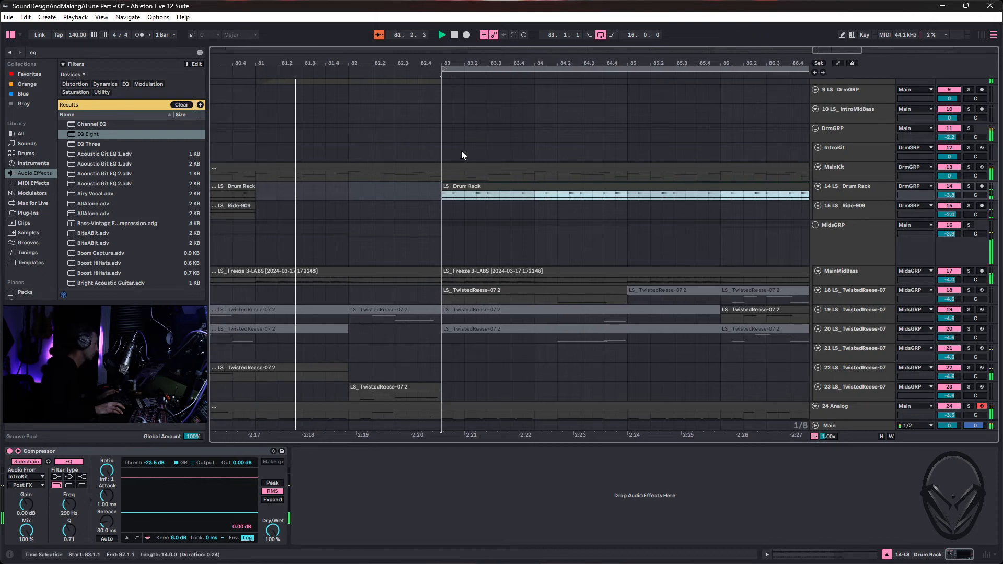
key(space)
drag(455, 149, 486, 194)
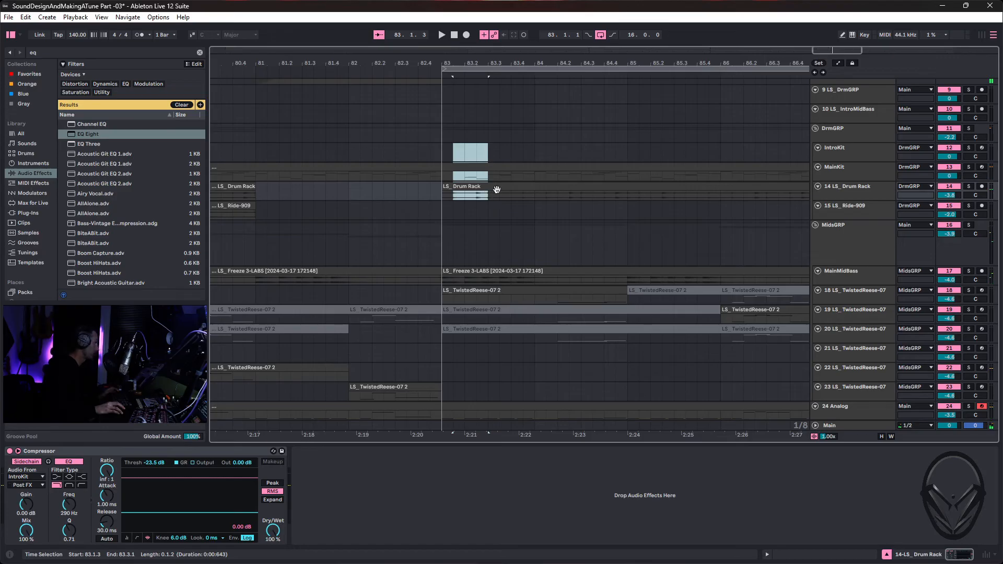
key(ctrl+e)
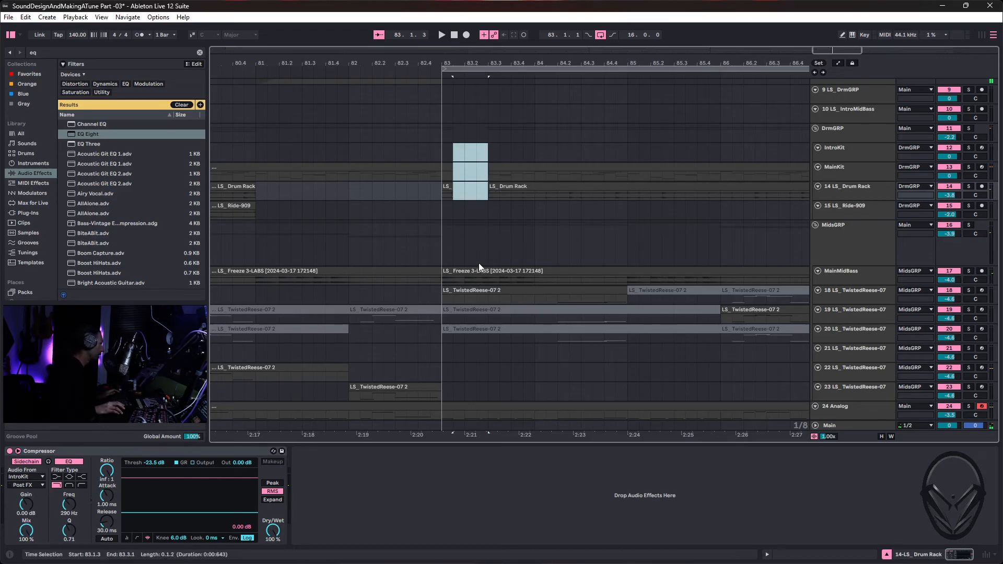
Delete the Crash 909 material from 83.1.3 to 83.3.3 on tracks 25 and 26.
scroll(479, 267, down, 3)
drag(466, 371, 466, 380)
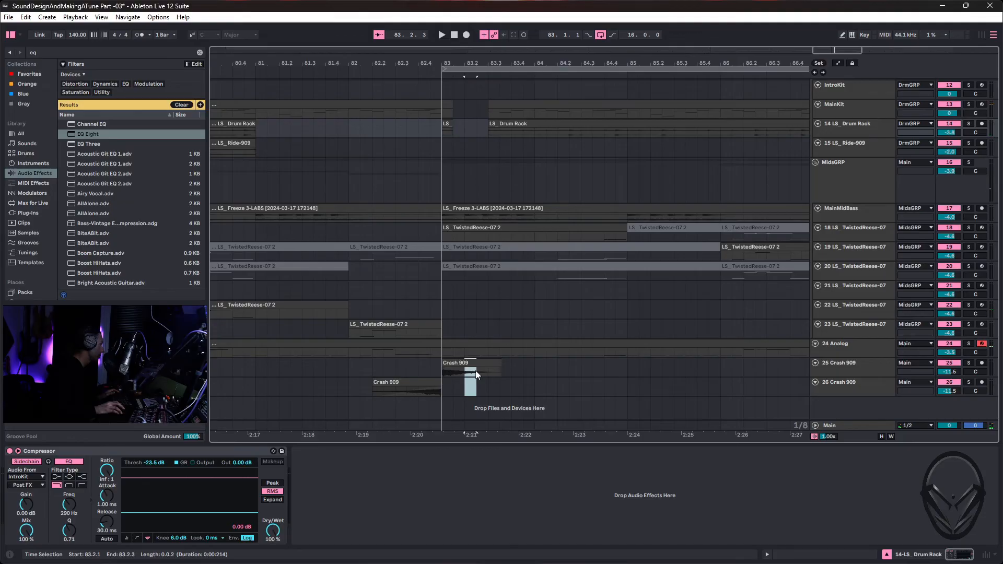
shift+click(453, 393)
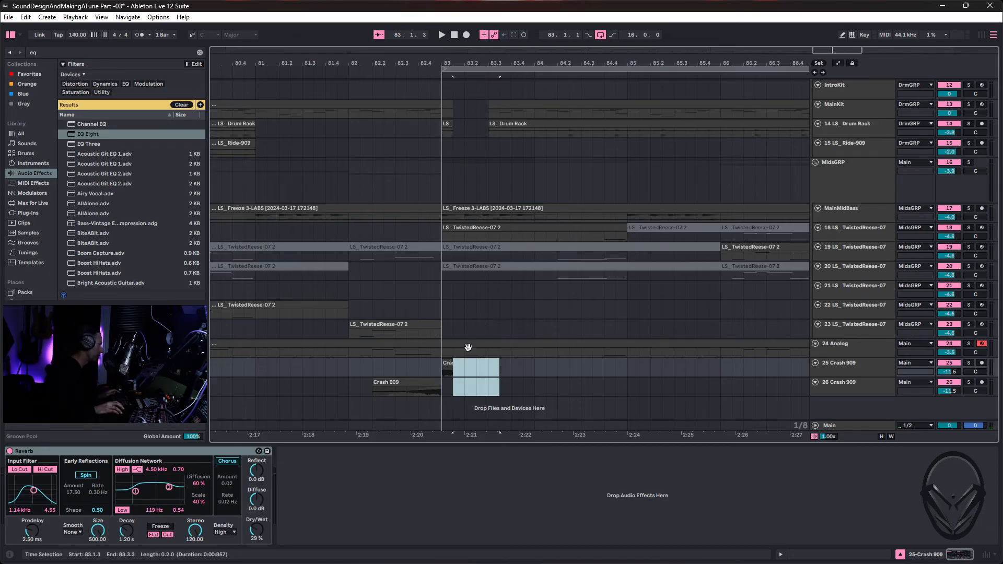
Rename track 24 Analog as Sub and place the insert marker at 83.3.1 on track 25 Crash 909.
click(853, 349)
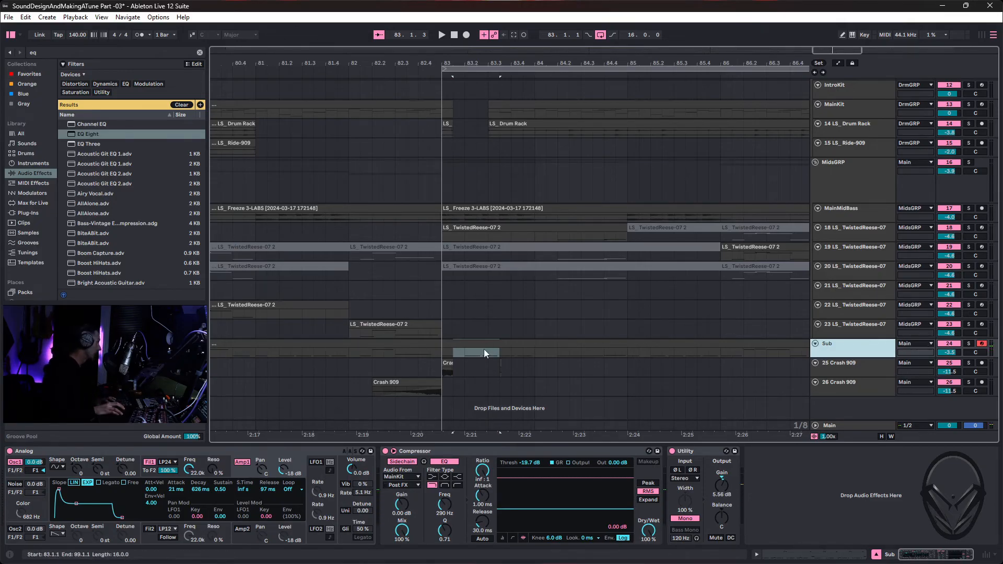
click(487, 362)
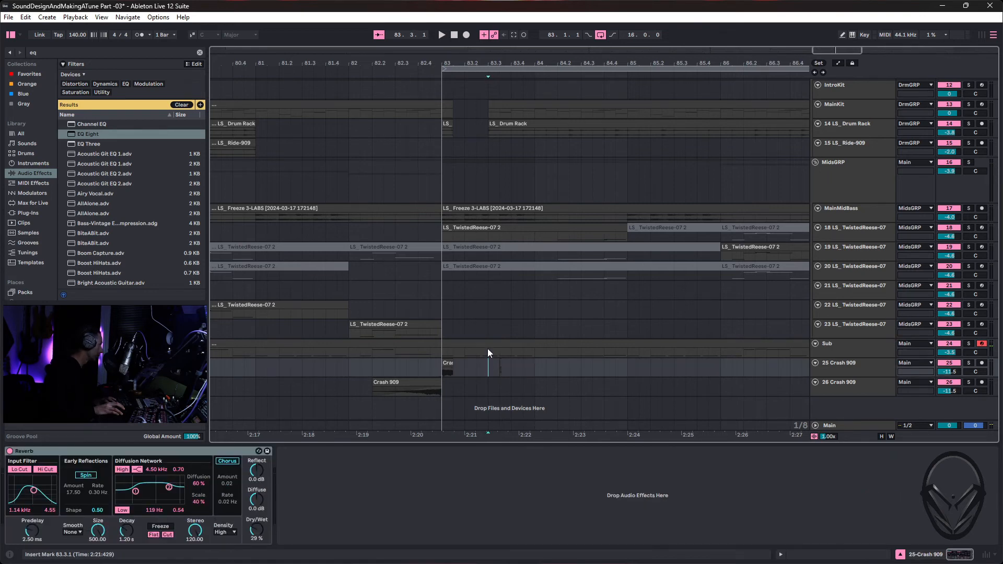
Deactivate the Sub clip material from 83.2.1 to 83.3.3 and play the result from 83.1.1.
click(469, 351)
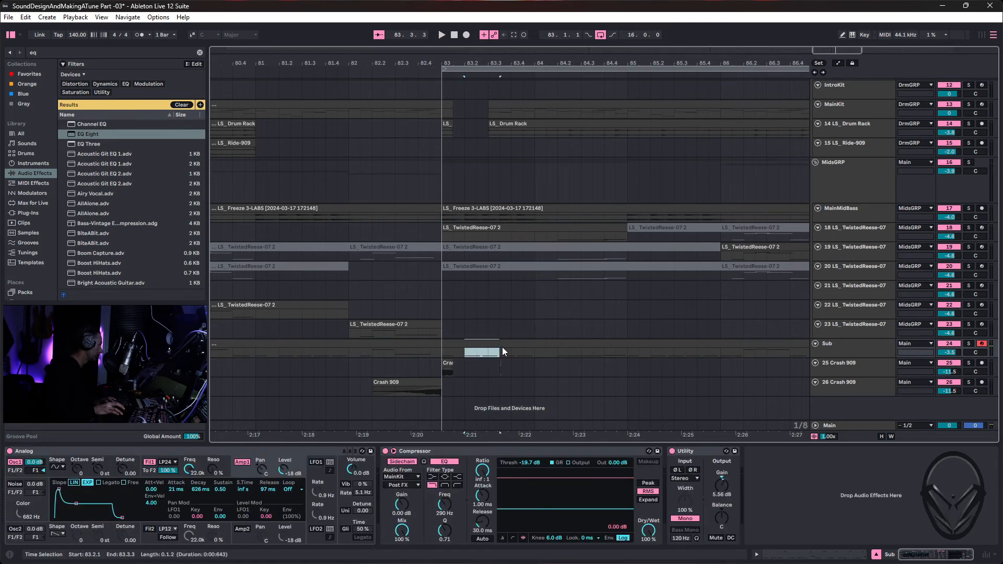
key(ctrl+shift+m)
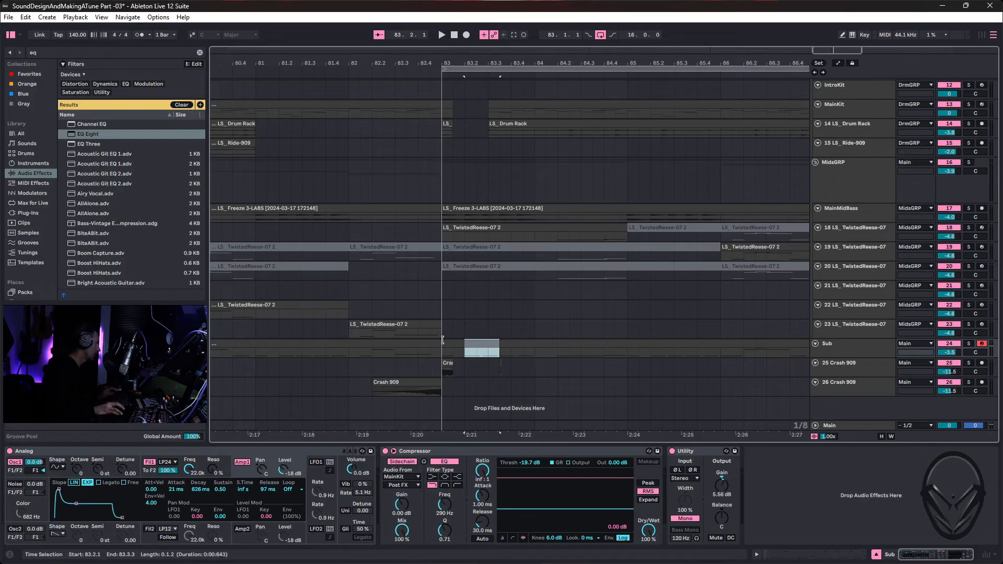
key(space)
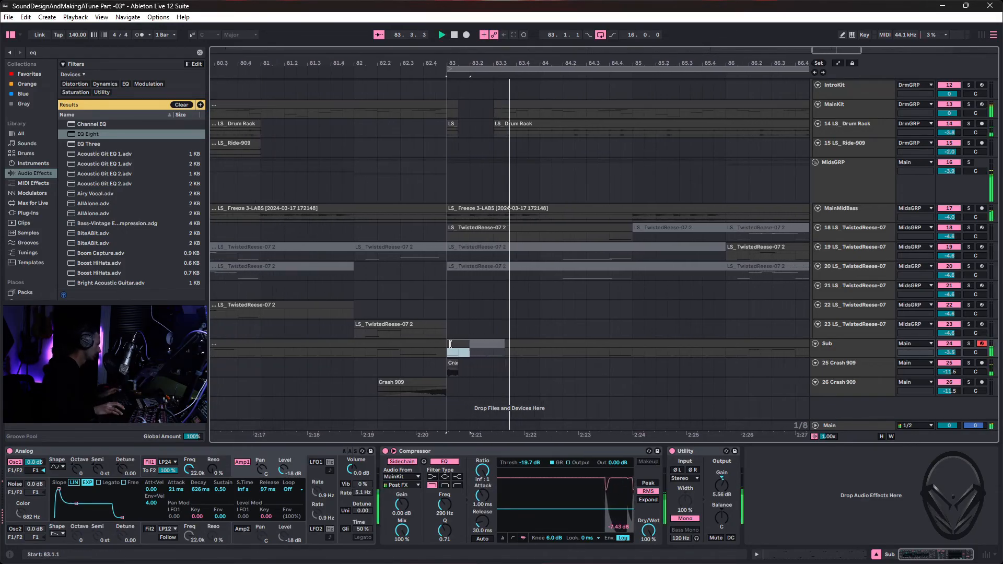
scroll(486, 296, up, 3)
scroll(478, 298, up, 1)
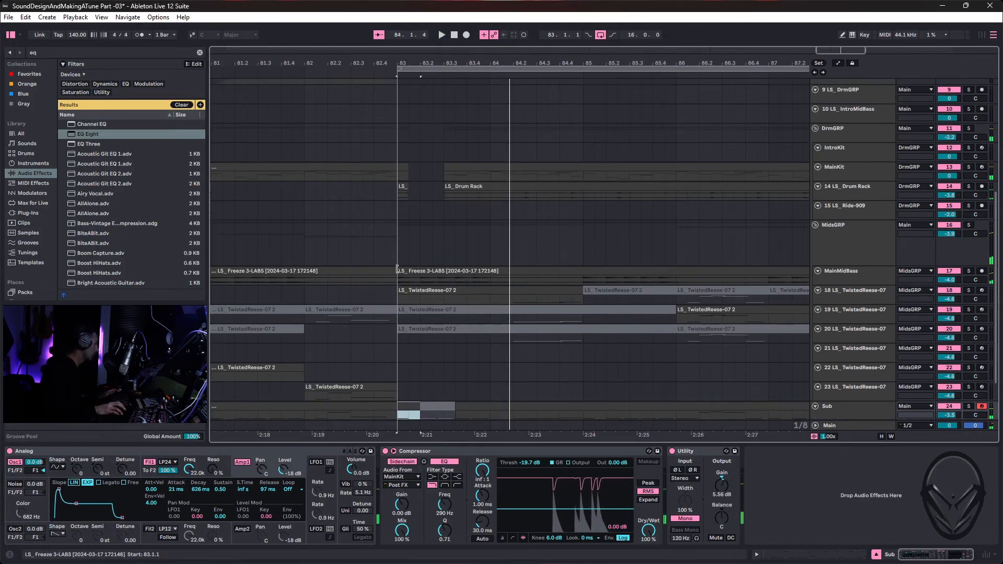
Split out and deactivate 83.1.3 to 83.3.1 of the MainMidBass clip, and play the section from 83.1.1.
click(413, 259)
drag(413, 257, 447, 273)
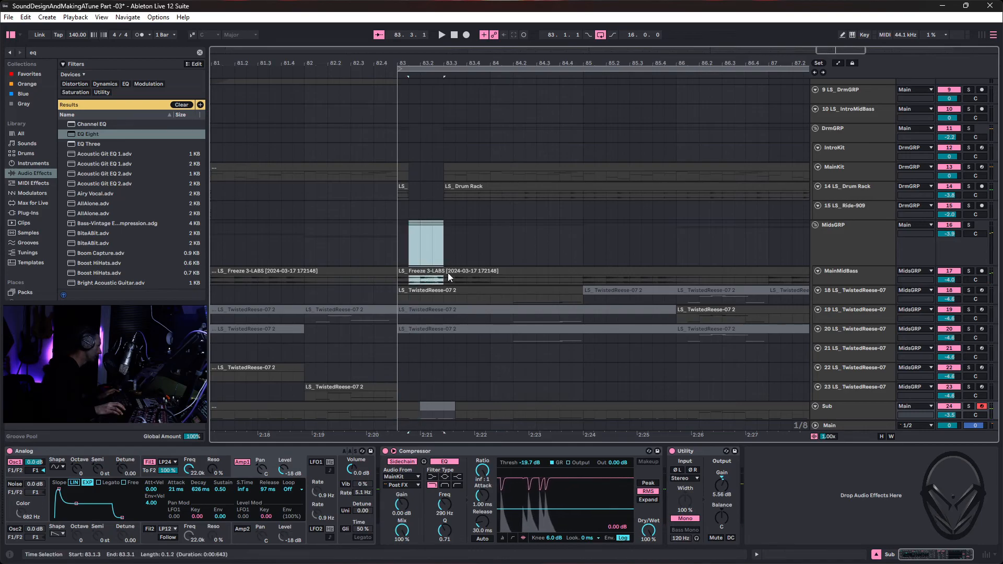
key(ctrl+e)
click(403, 274)
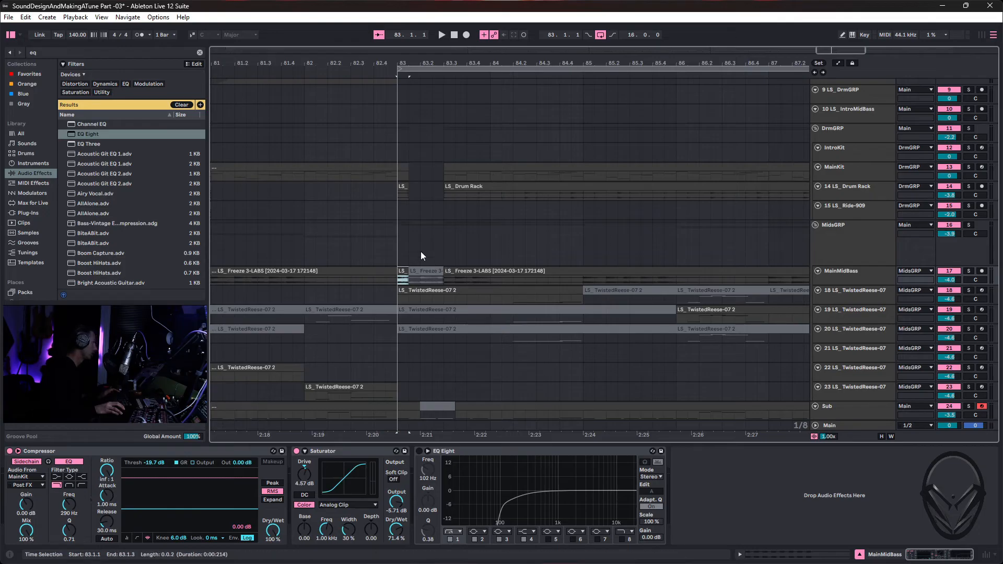
key(space)
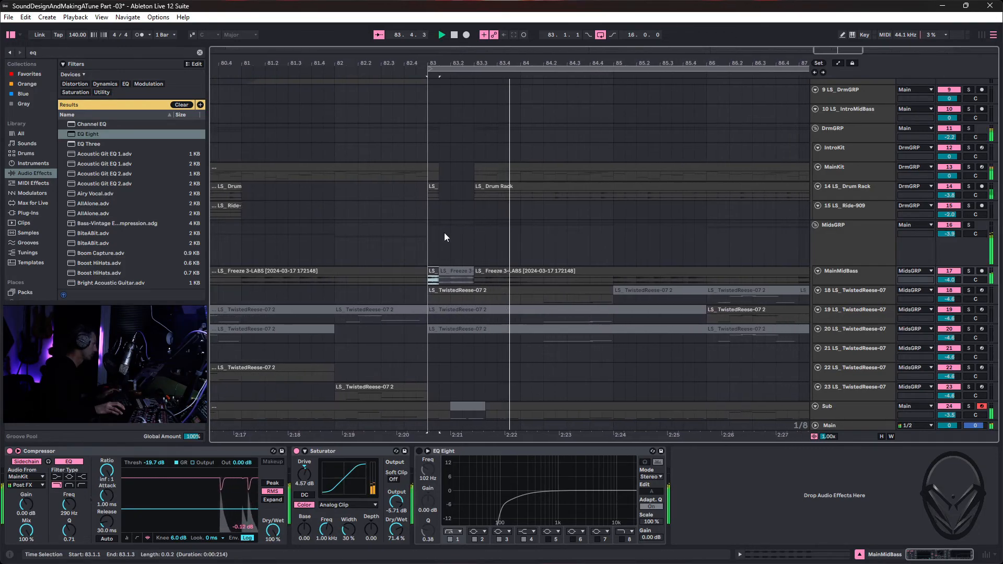
key(space)
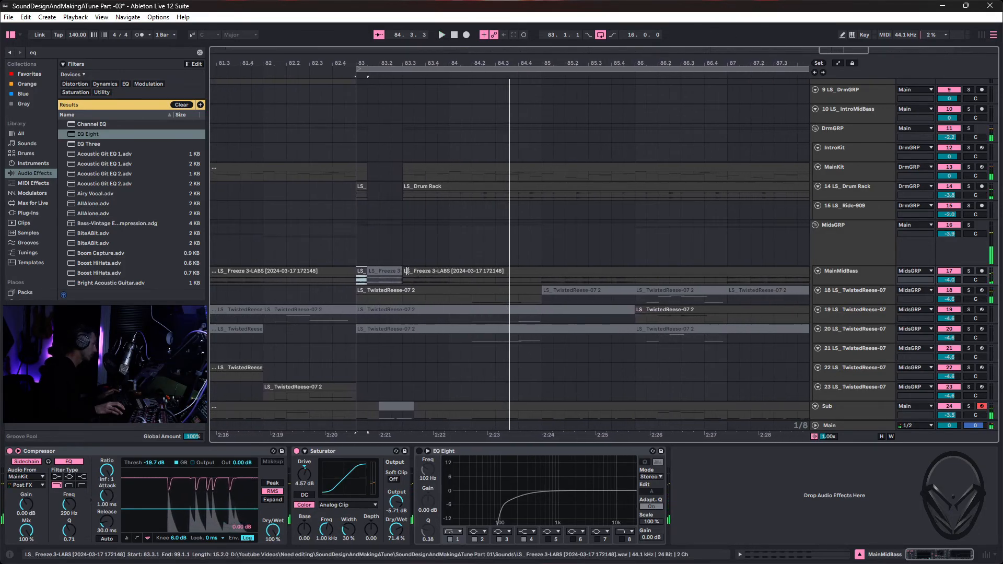
Trim the start of the MainMidBass clip after the gap to 85.1.1 and the remaining Sub clip to 84.2.1.
drag(404, 272, 528, 271)
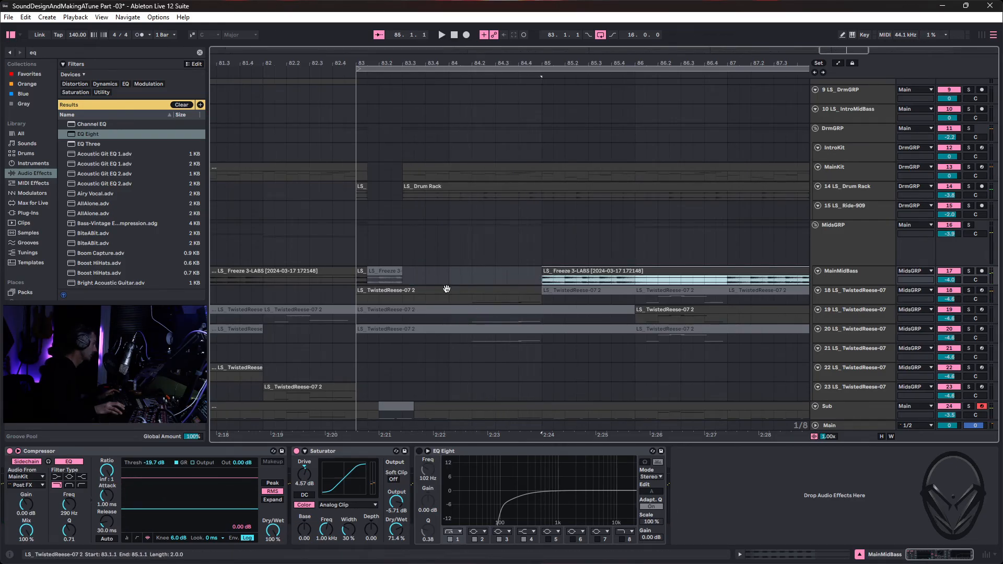
scroll(452, 288, down, 1)
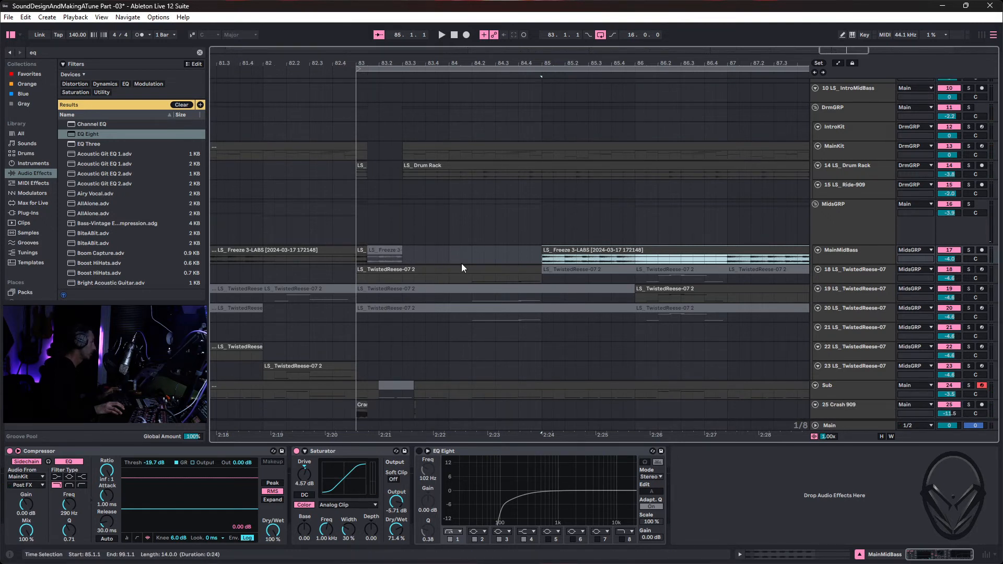
scroll(462, 263, down, 1)
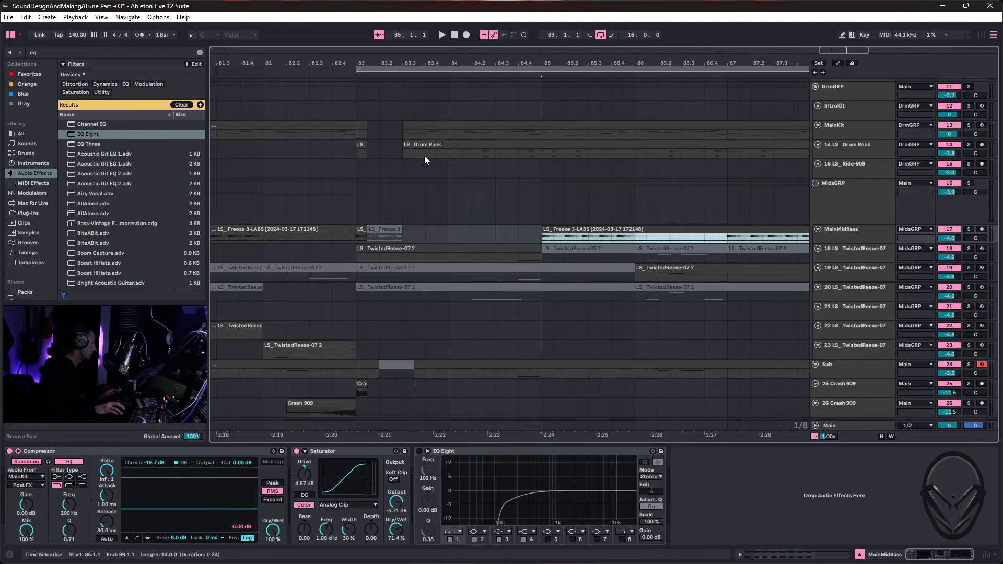
scroll(422, 340, down, 1)
drag(422, 340, 470, 345)
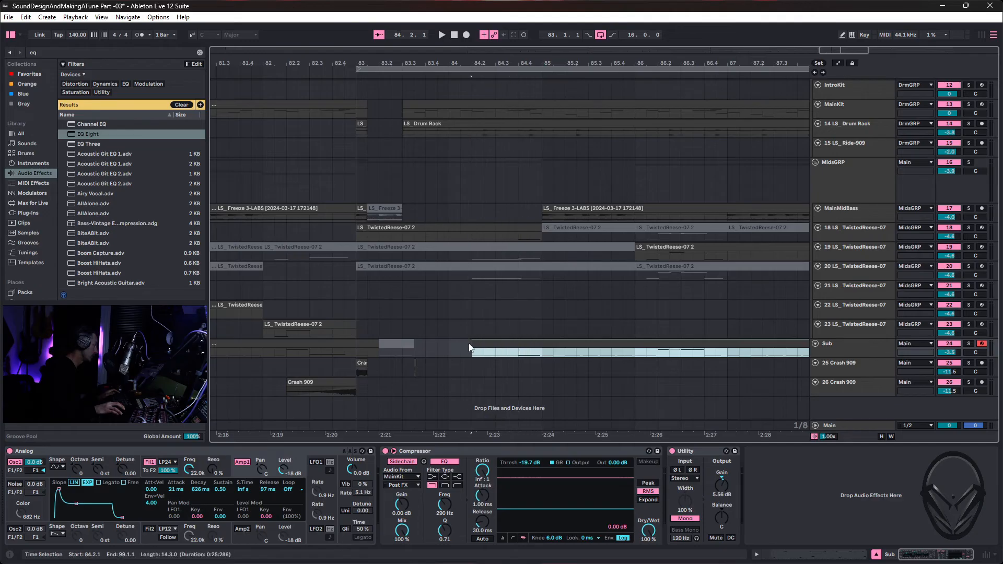
Play the edited bars from 83.1.1 and review the new bars 83–99 section against the whole arrangement.
click(444, 346)
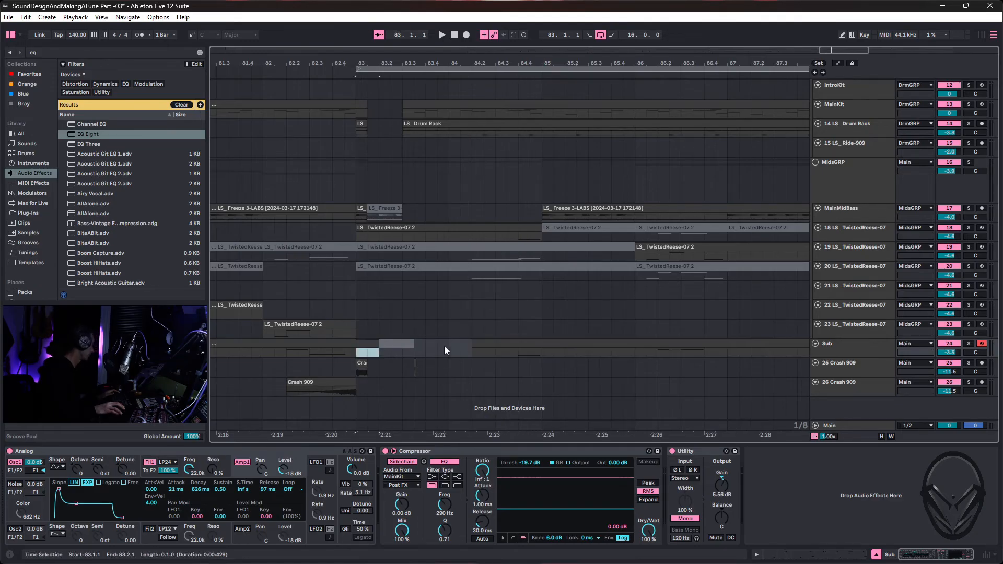
key(space)
drag(514, 365, 459, 373)
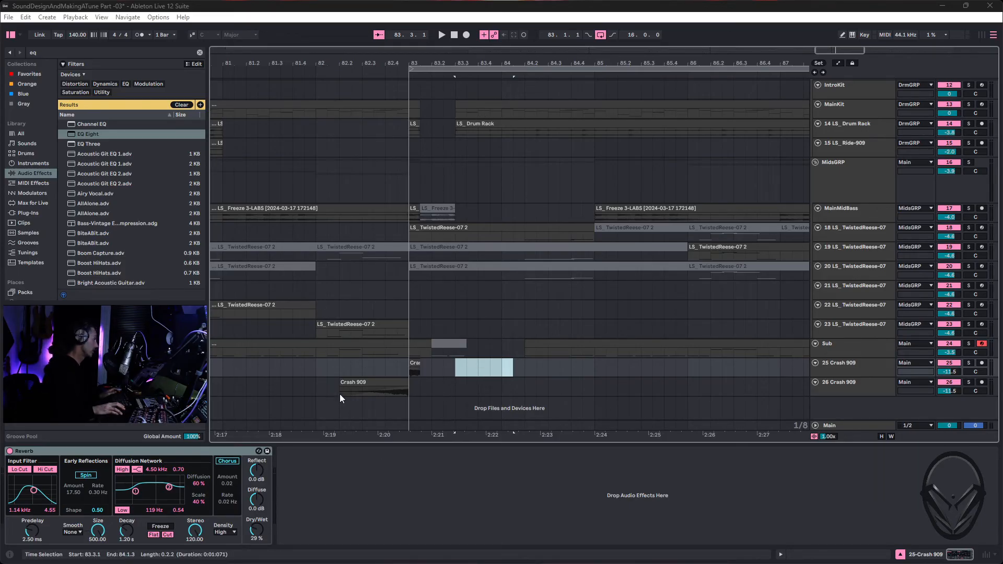
key(minus)
key(minus)
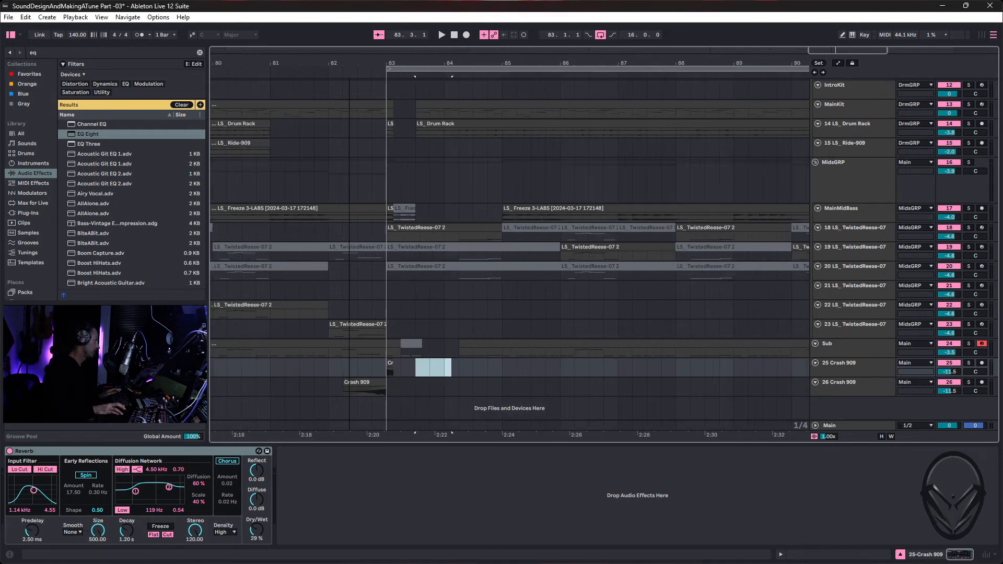
key(minus)
key(minus)
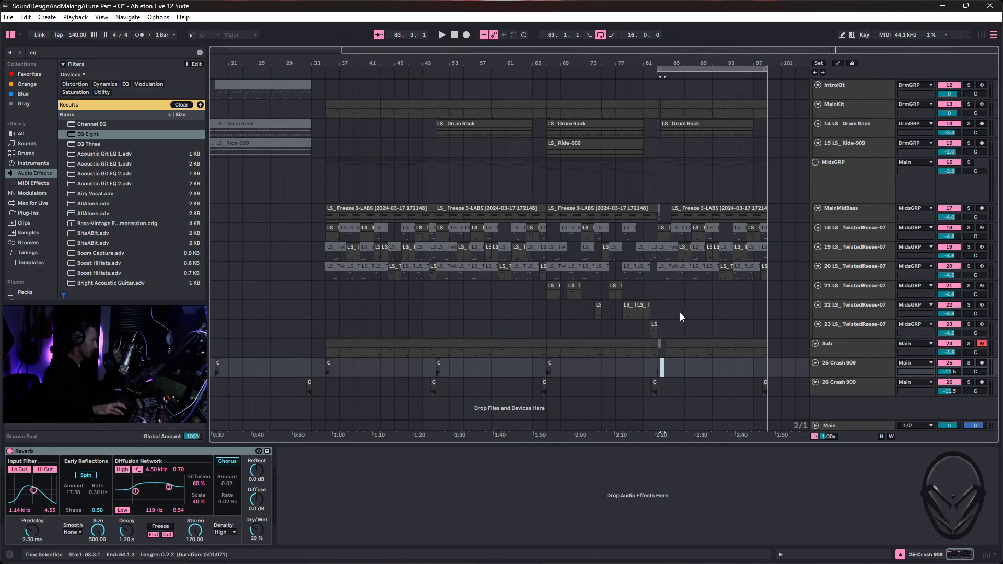
drag(671, 60, 502, 94)
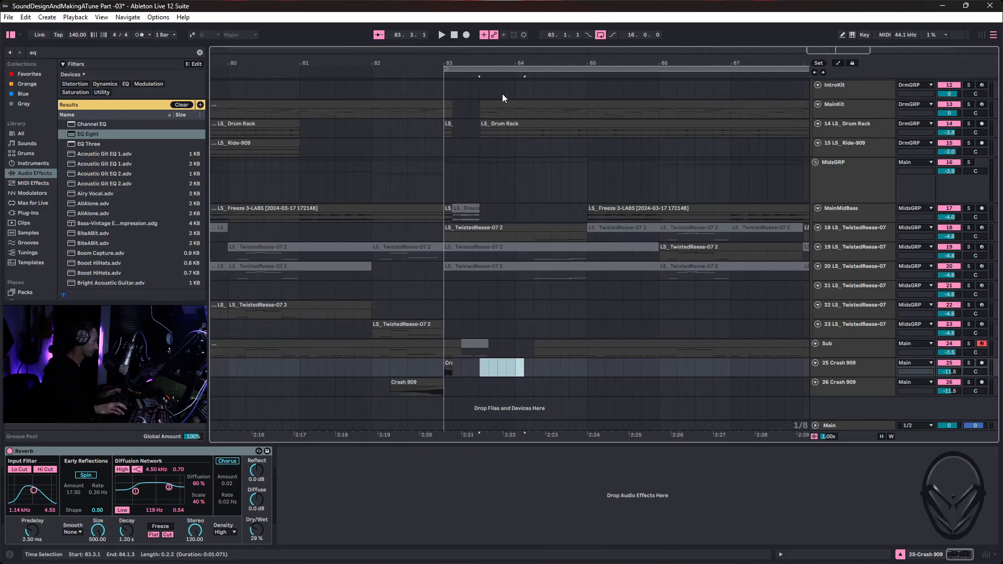
click(365, 71)
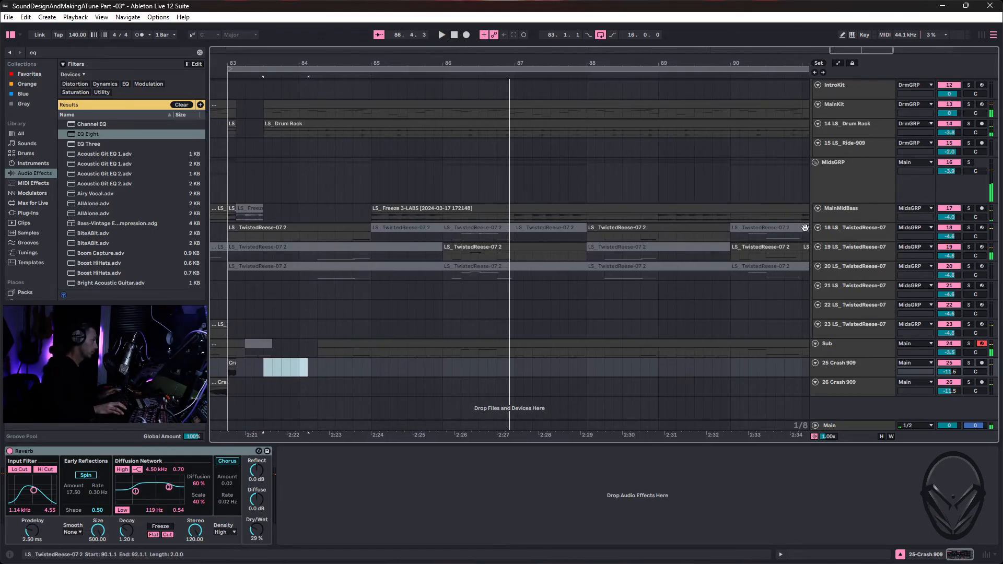
Add an Auto Filter at the end of the MainMidBass device chain and lower its low-pass cutoff to 682 Hz with 11% resonance.
click(886, 219)
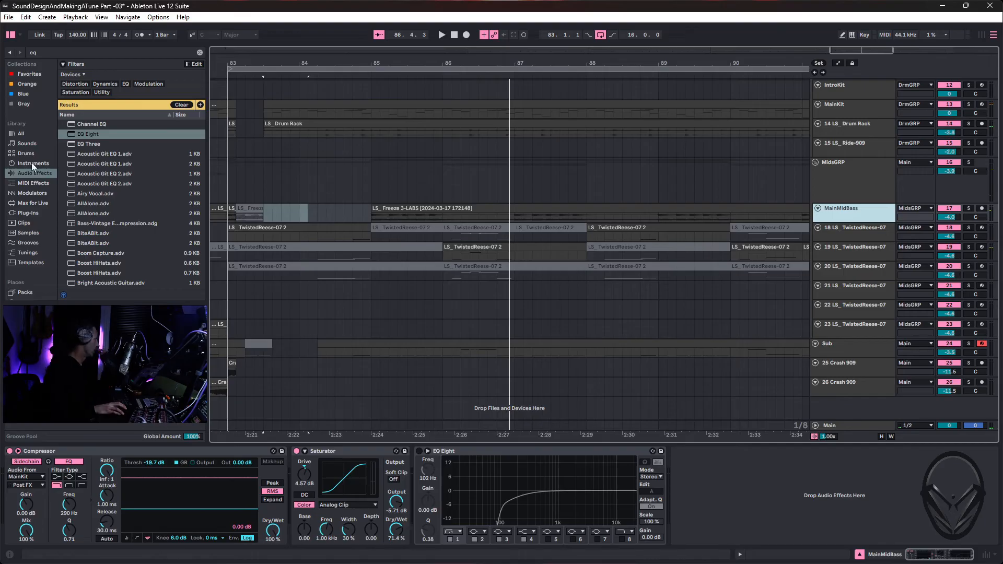
key(ctrl+f)
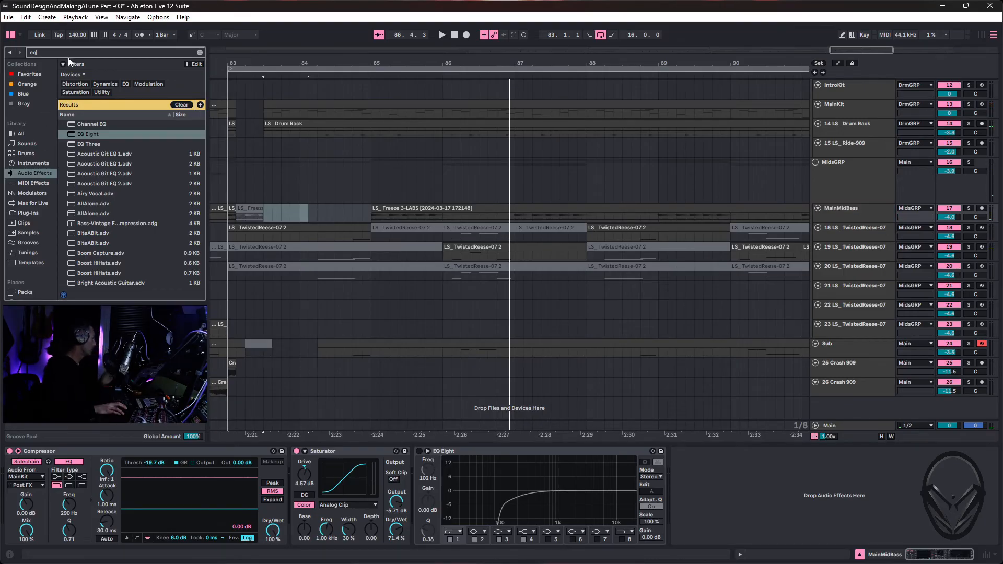
key(ctrl+a)
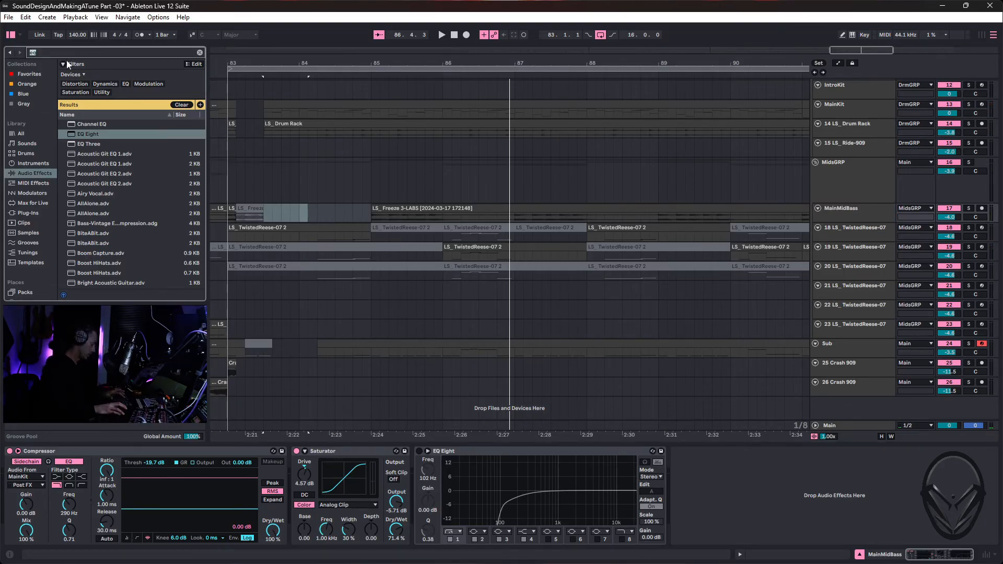
key(BackSpace)
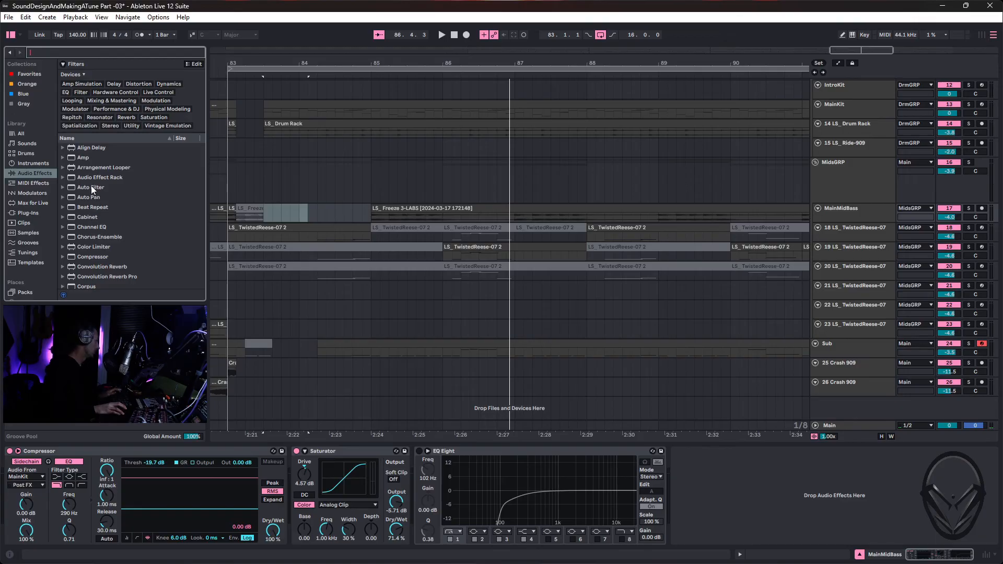
double_click(90, 187)
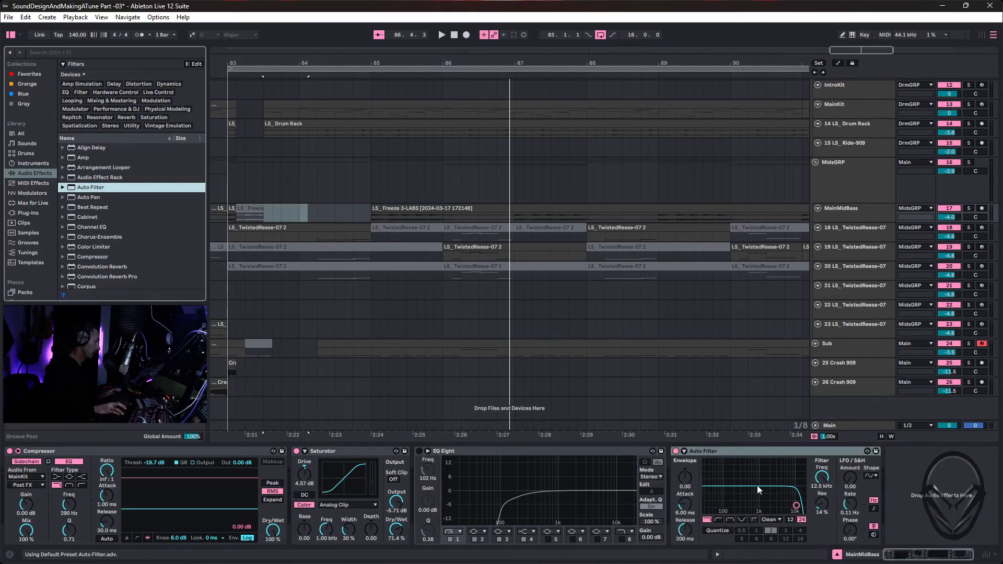
drag(795, 505, 759, 501)
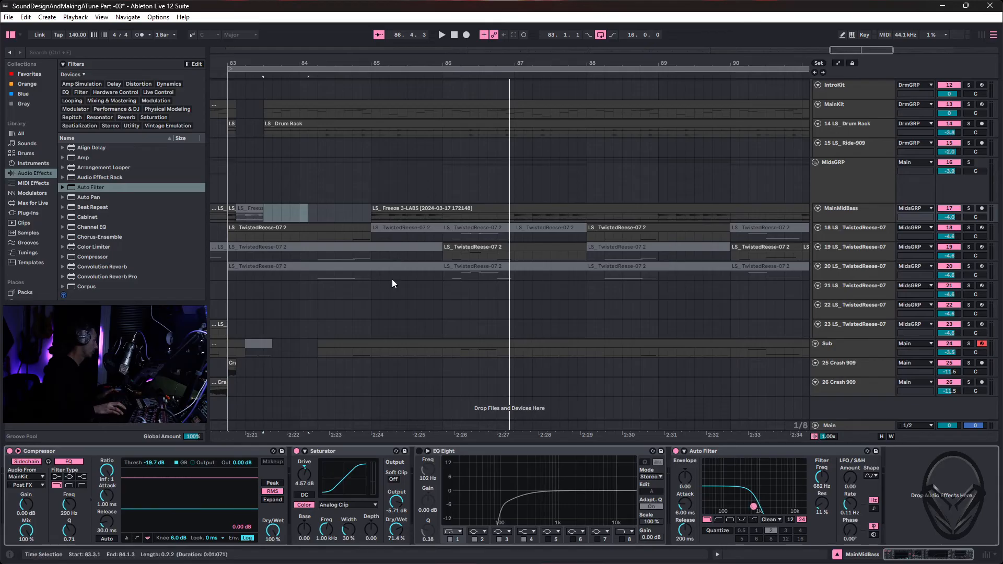
Play from 83.1.1 and adjust the MainMidBass Auto Filter to 613 Hz with 0% resonance.
click(273, 66)
key(space)
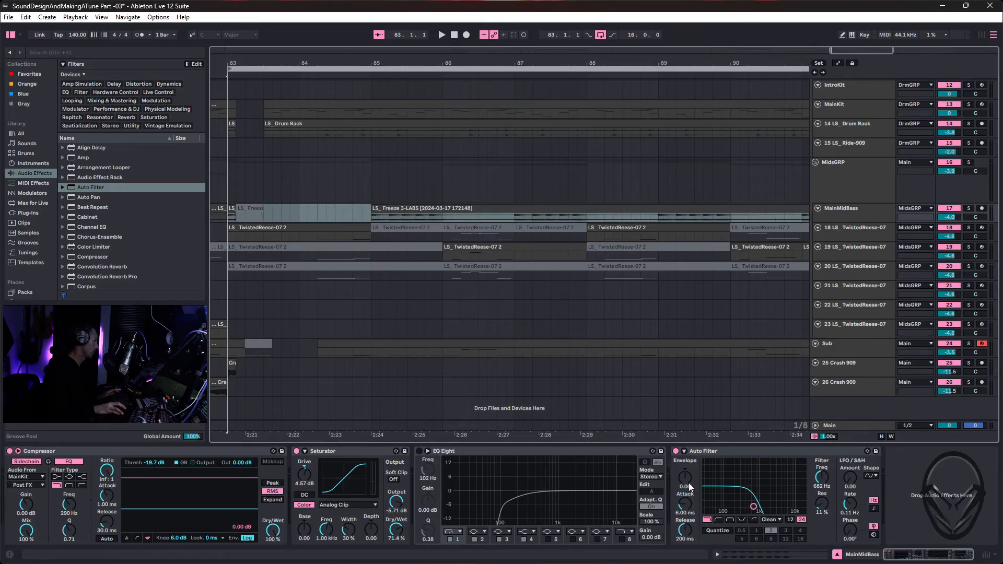
key(space)
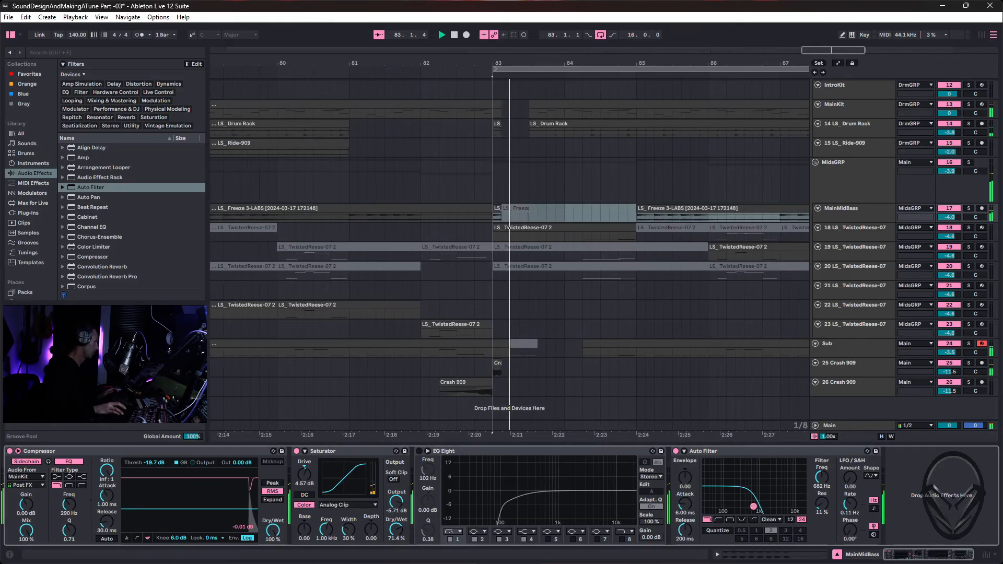
mouse_move(754, 509)
mouse_down()
mouse_move(742, 507)
mouse_move(751, 510)
mouse_up()
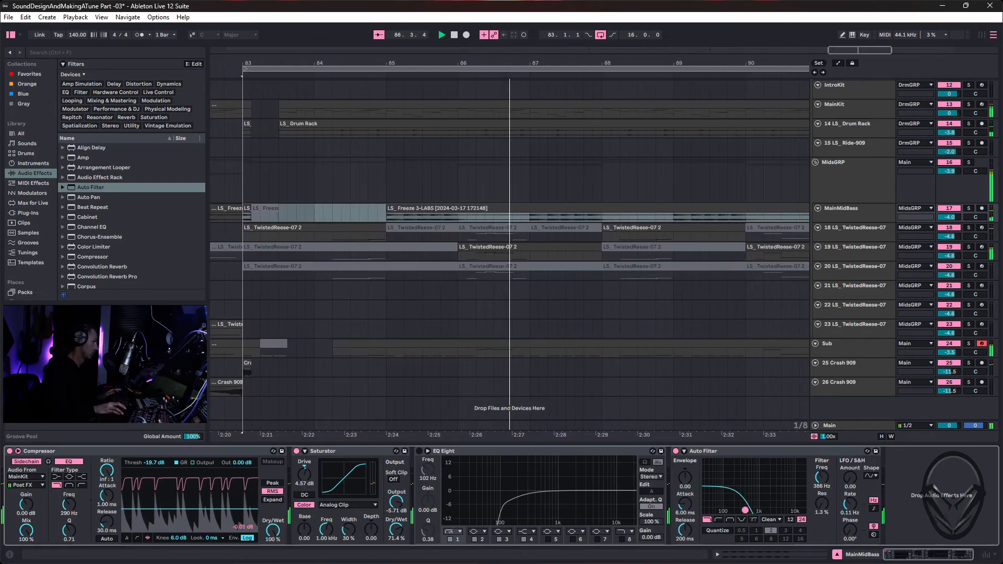
mouse_move(751, 510)
mouse_down()
mouse_move(762, 510)
mouse_move(752, 510)
mouse_up()
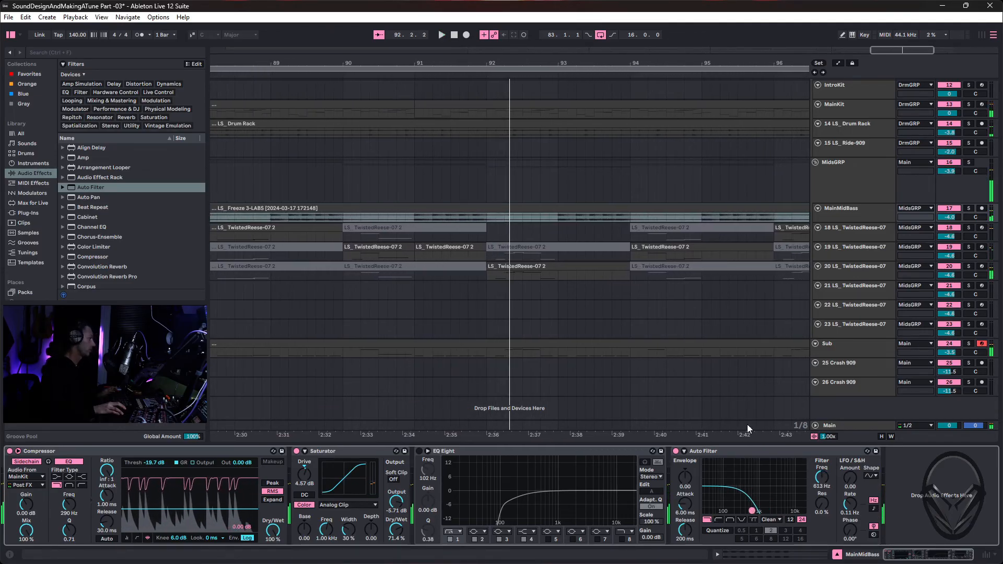
Show automation, enlarge the MainMidBass track and display its Auto Filter frequency automation across bars 83–99.
drag(626, 61, 626, 55)
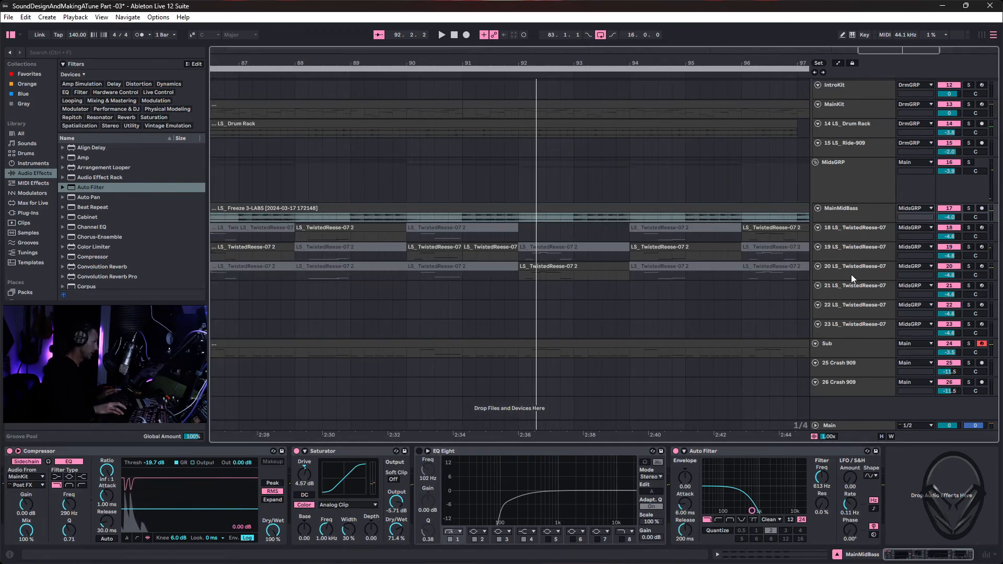
key(a)
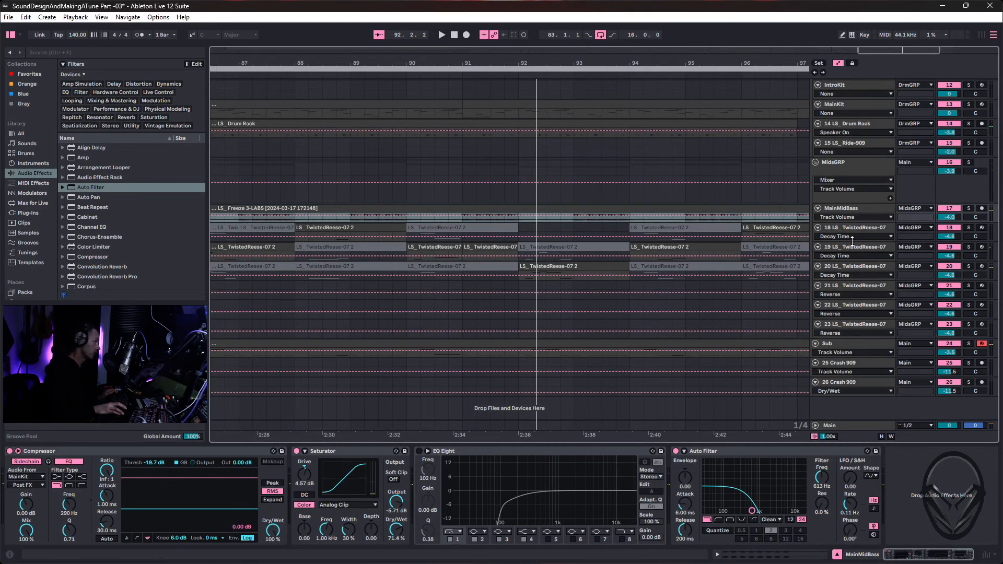
drag(851, 221, 854, 270)
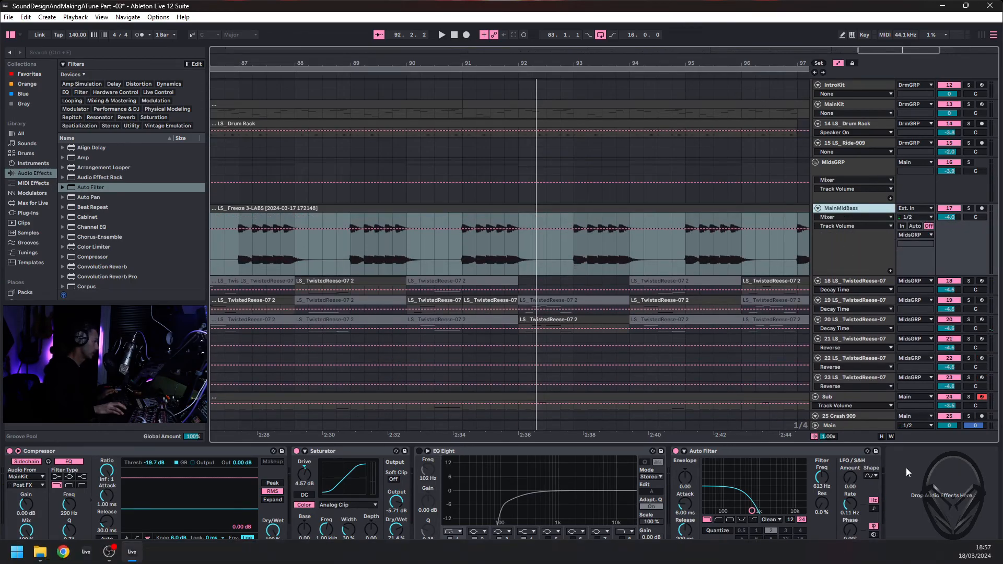
click(822, 477)
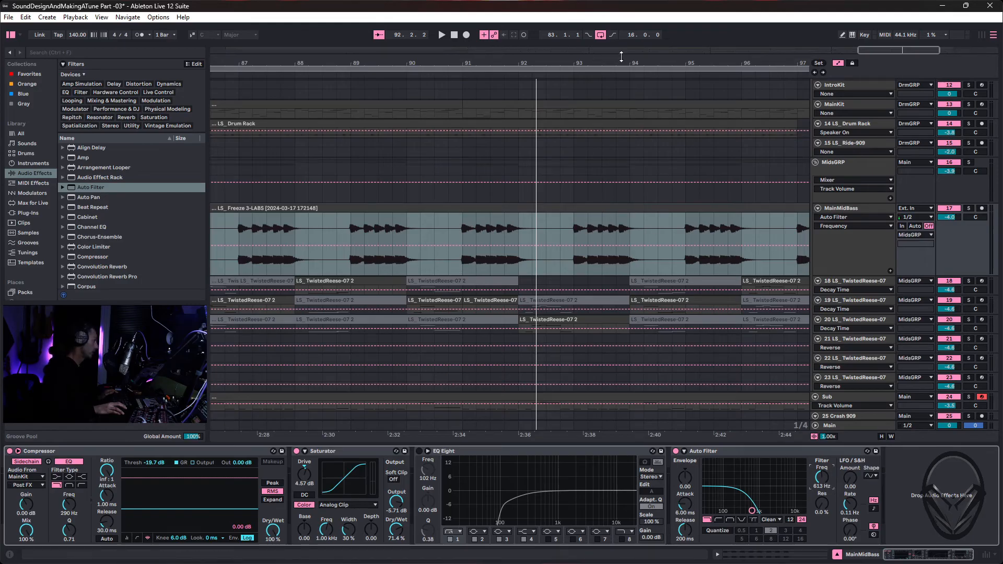
drag(618, 58, 627, 209)
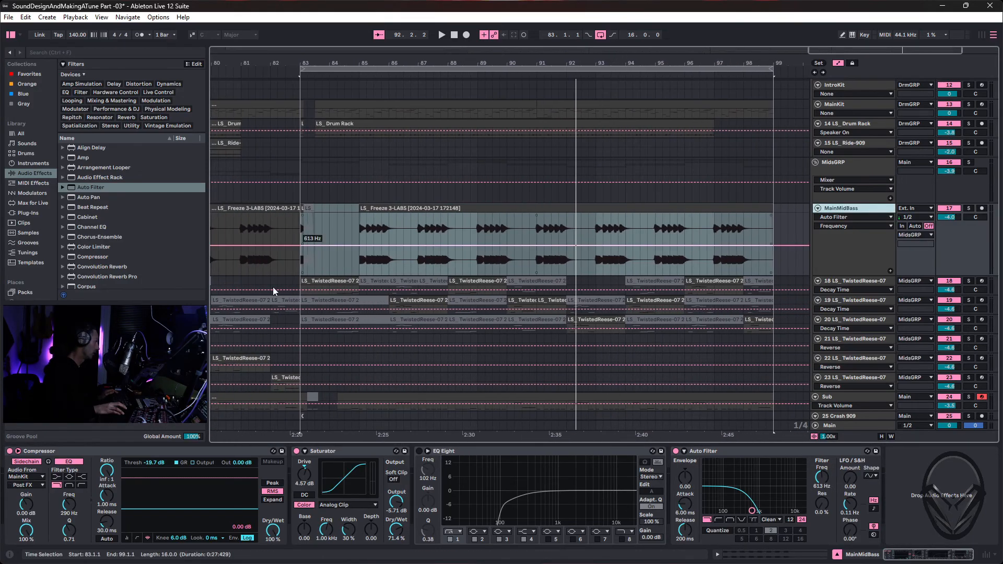
Draw the MainMidBass filter frequency automation from bar 83: dip at 85, rise slightly at 91, dip near 96, climb to maximum at 98.
click(301, 246)
drag(359, 246, 537, 240)
drag(726, 239, 743, 213)
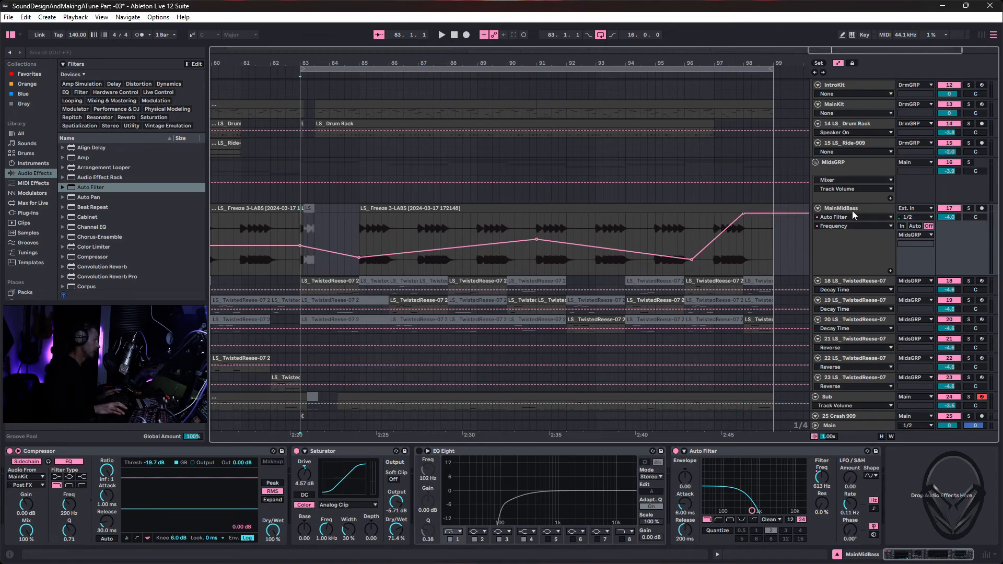
Automate the MainMidBass Auto Filter's Device On parameter so the filter is active only between bars 83 and 99.
click(856, 226)
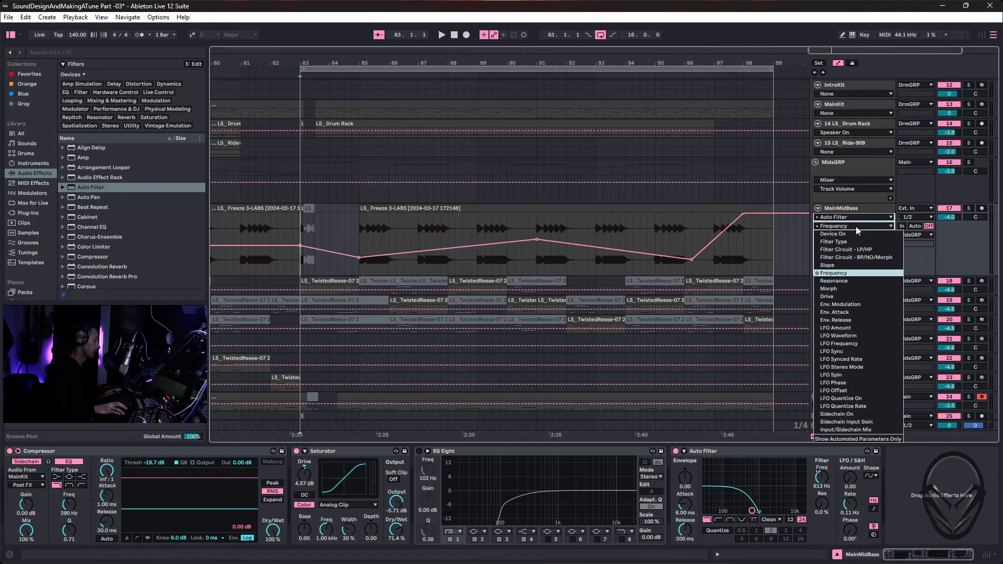
click(848, 225)
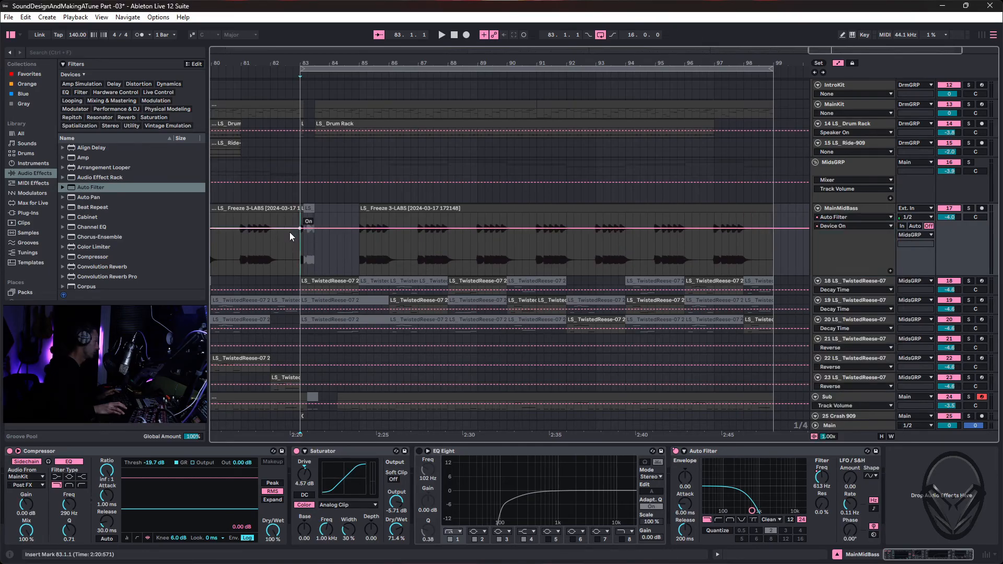
drag(289, 228, 293, 258)
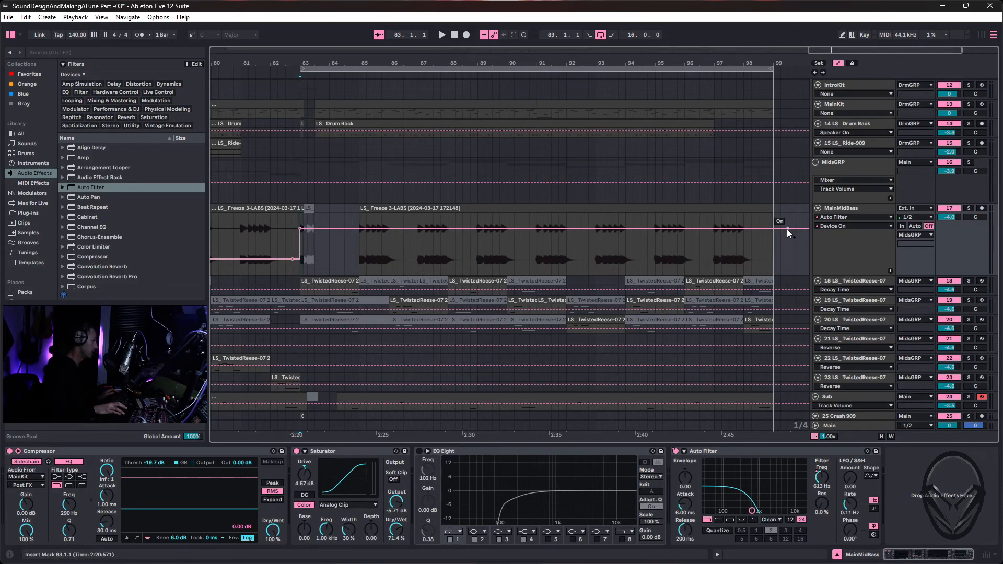
drag(798, 228, 798, 258)
Play the section leading into bar 83, and copy the track 8 AnalogPad clip at bars 81–83 to bars 97–99.
drag(657, 63, 721, 67)
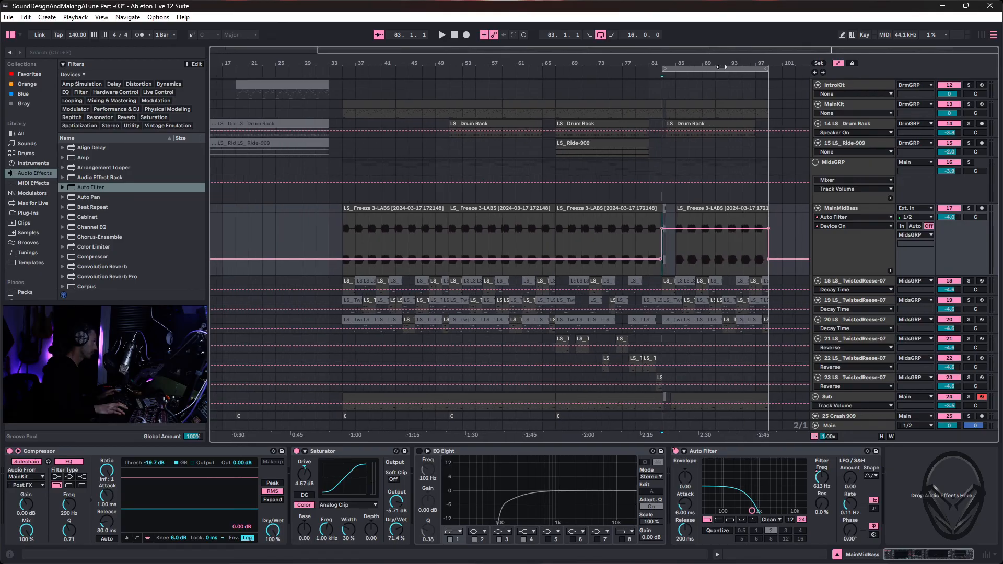
click(550, 71)
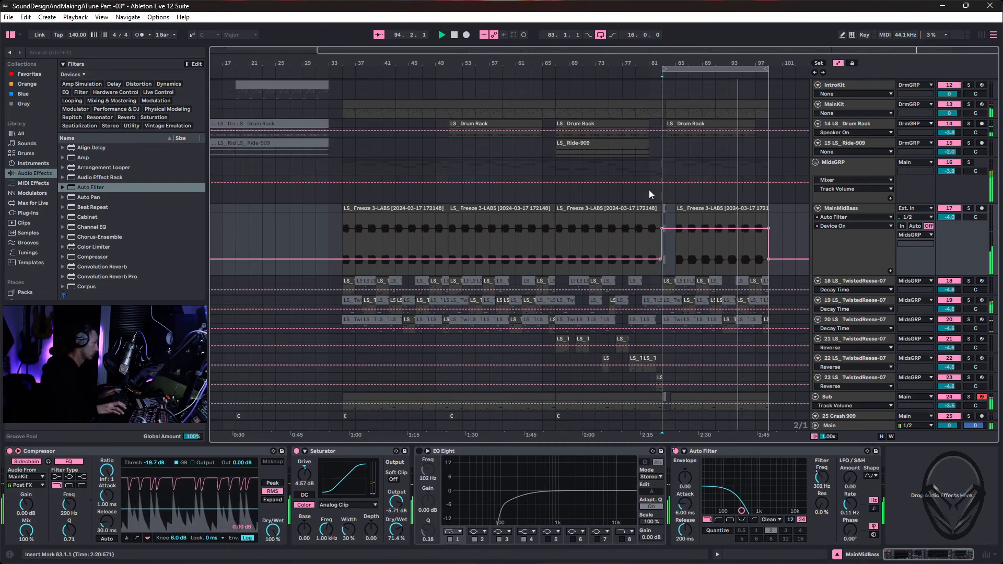
scroll(629, 225, up, 5)
scroll(632, 128, up, 4)
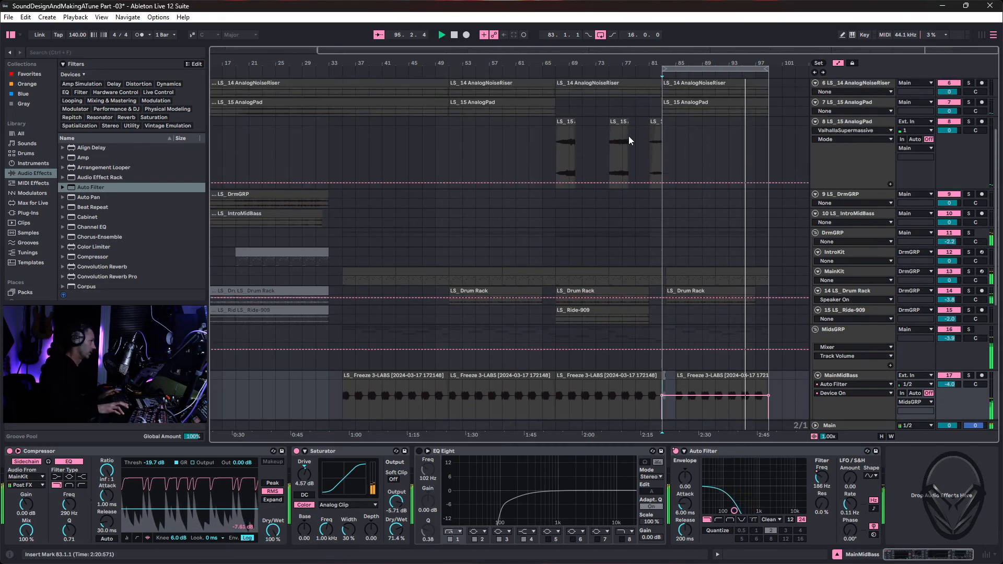
click(653, 165)
drag(653, 165, 760, 174)
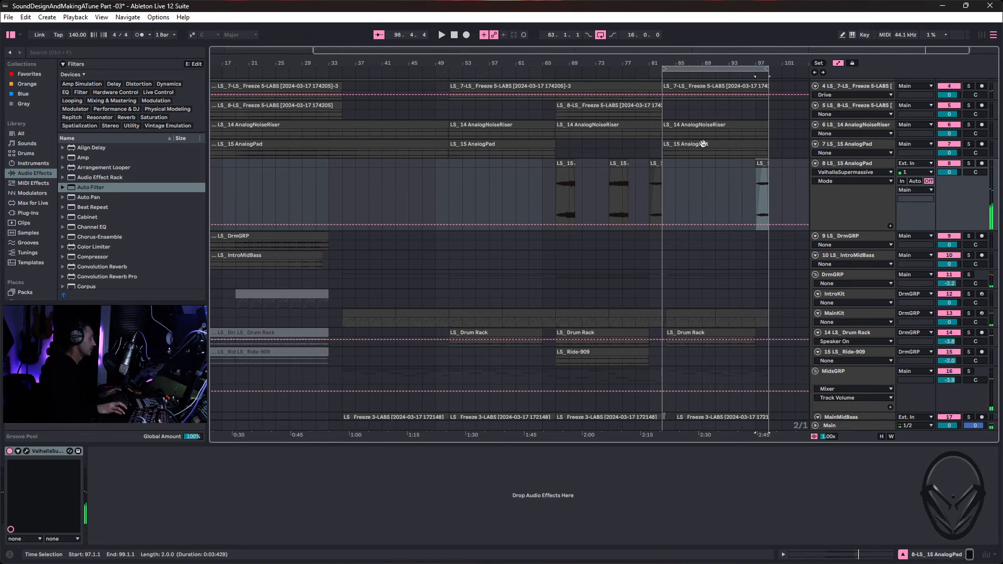
Deactivate the MainMidBass clip spanning bars 67 to 83.
scroll(690, 286, down, 6)
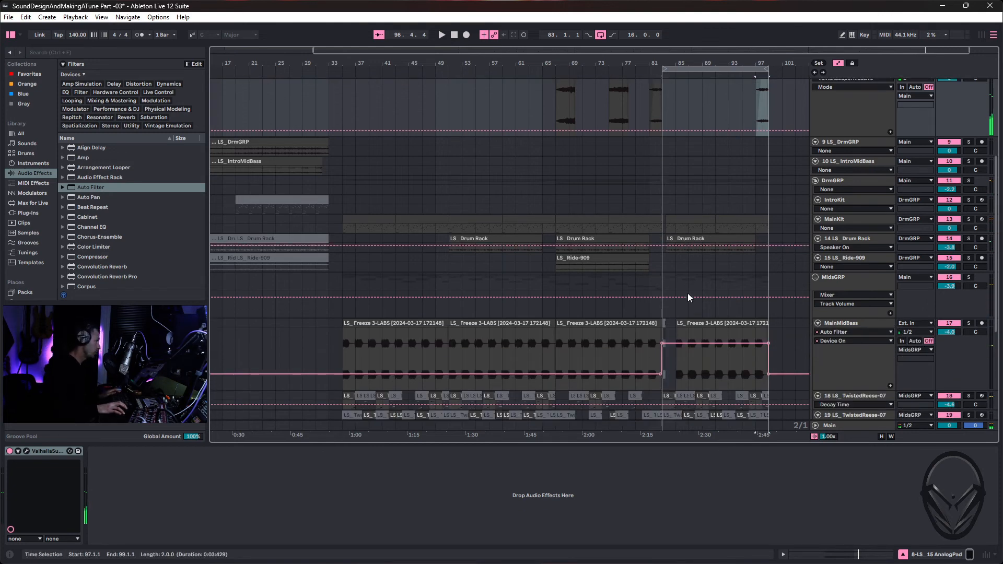
click(604, 291)
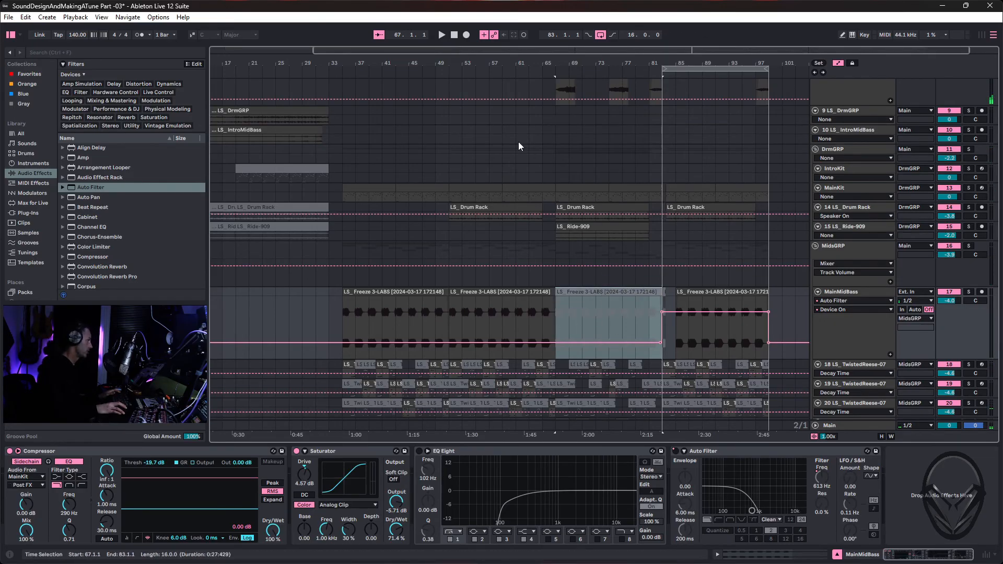
Play the whole tune from the start and save the Live Set.
click(455, 36)
click(441, 35)
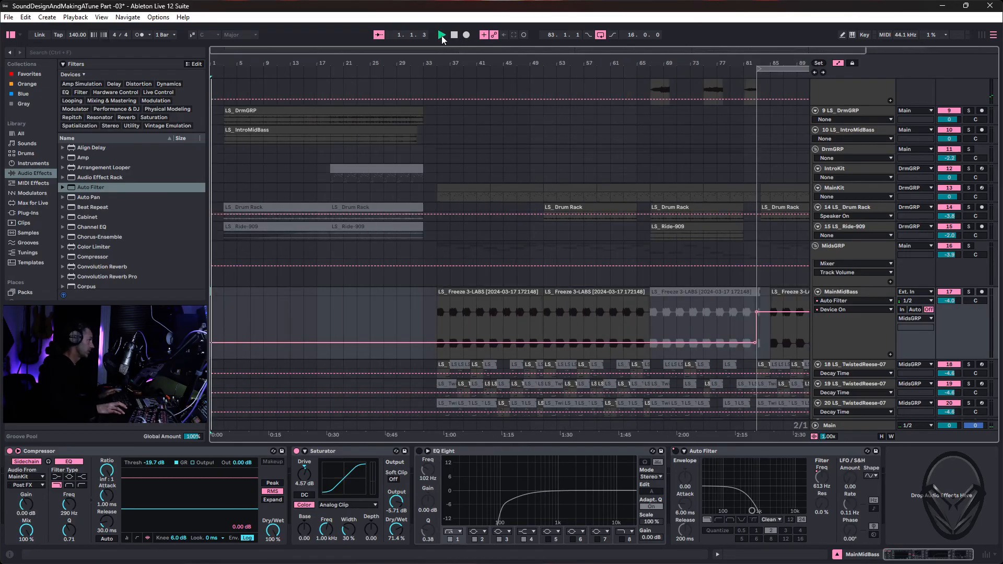
key(ctrl+s)
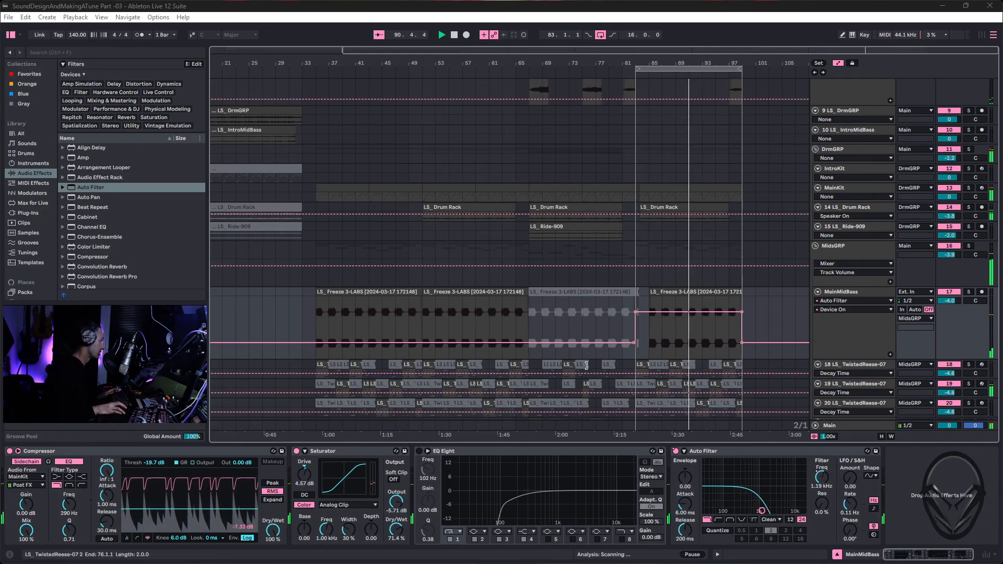
Extend the start of the last MainMidBass clip back to 83.1.1 and delete the Auto Filter from the track's device chain.
click(758, 300)
key(space)
drag(649, 293, 636, 291)
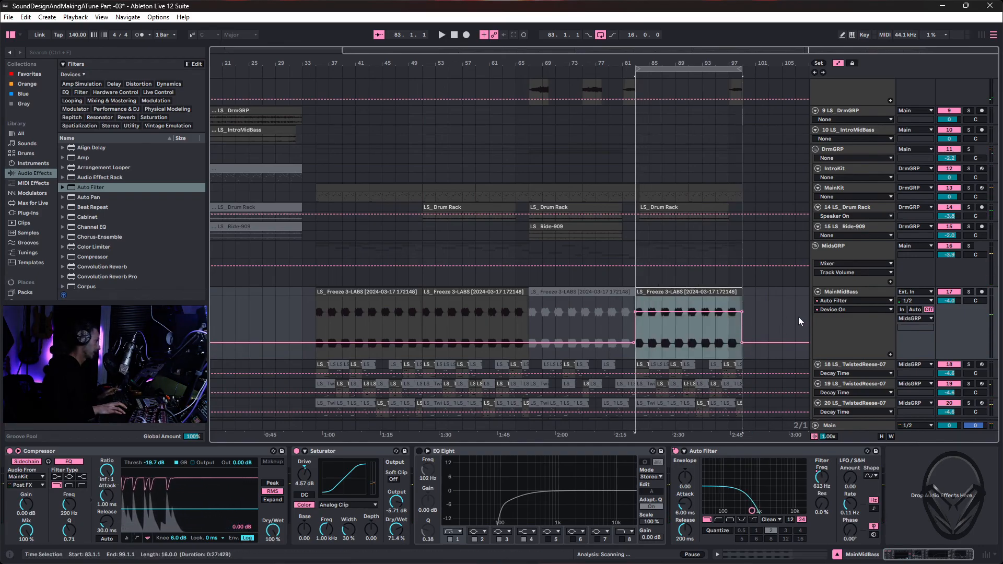
click(716, 455)
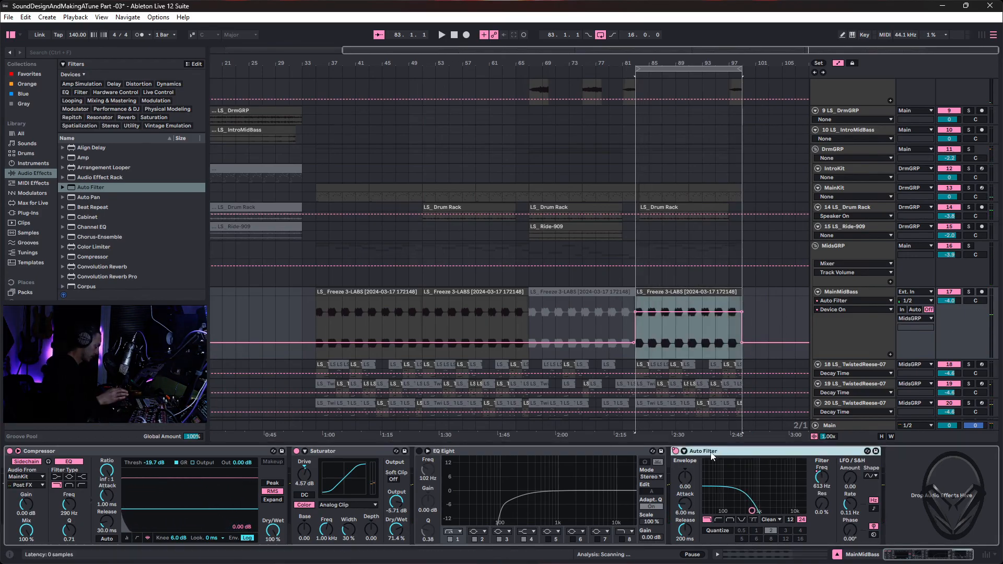
key(Delete)
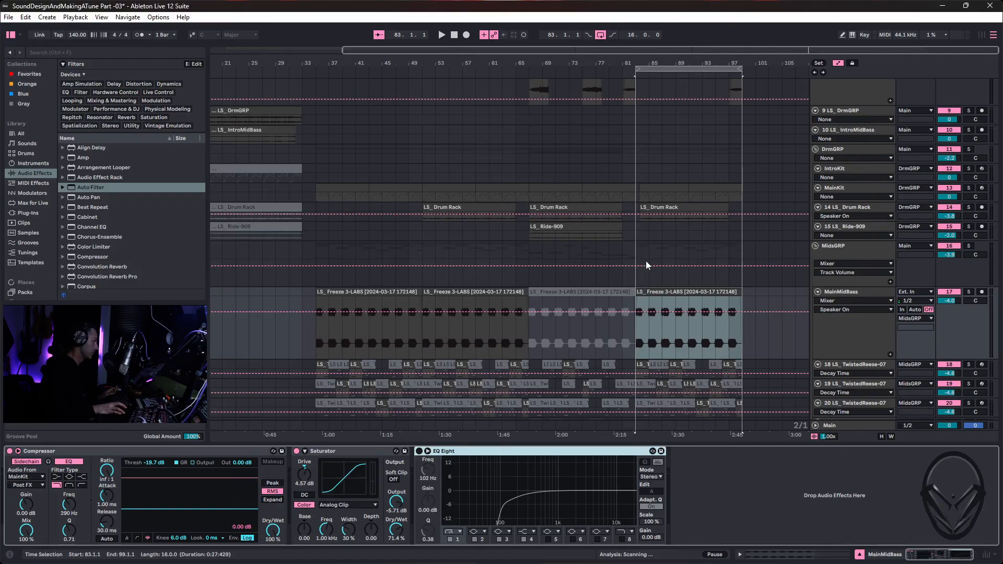
Audition the transition into bar 83, and trim the MainKit and Drum Rack clips after the drum gap to start at 84.1.1.
click(619, 70)
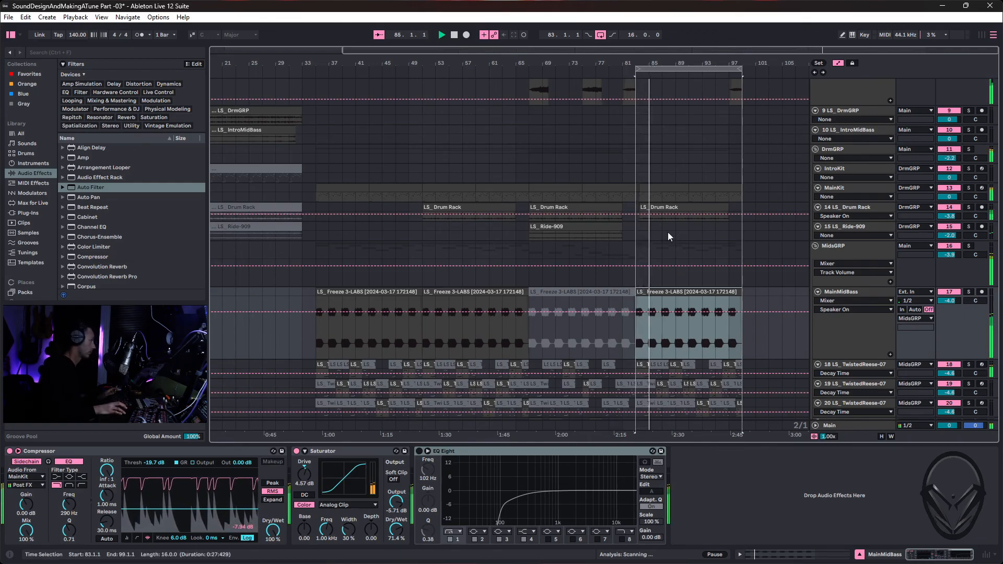
scroll(653, 339, down, 5)
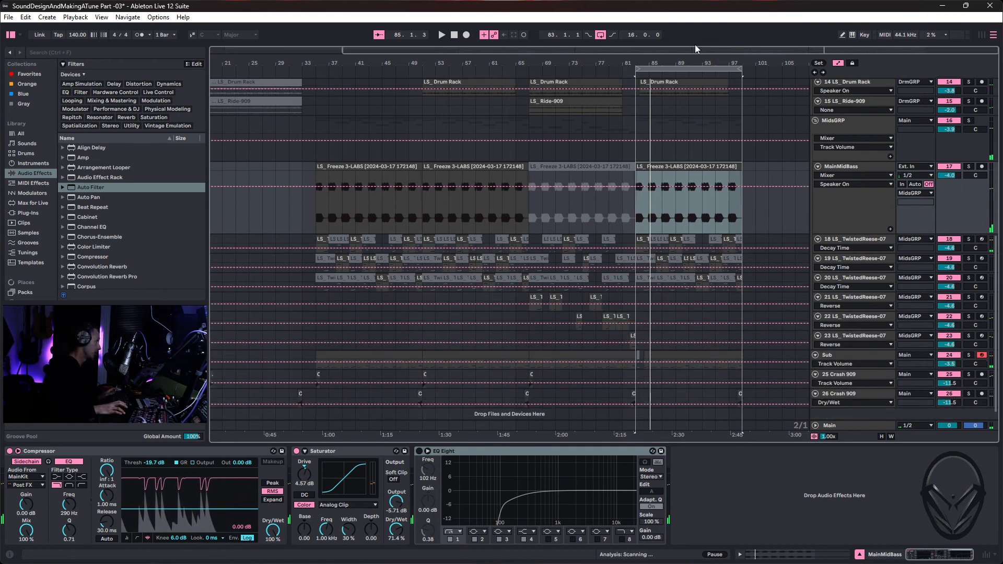
drag(694, 53, 516, 256)
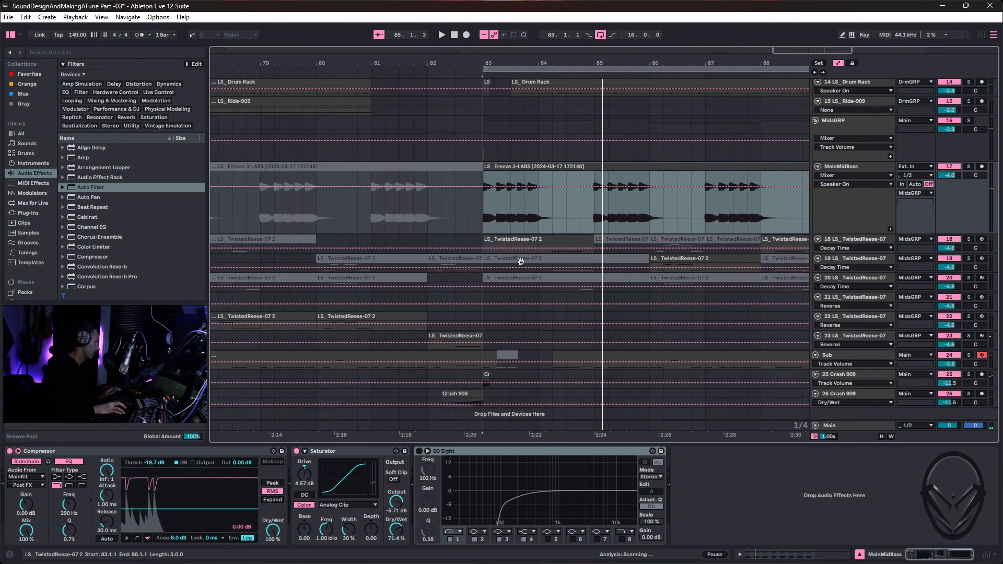
scroll(520, 245, down, 1)
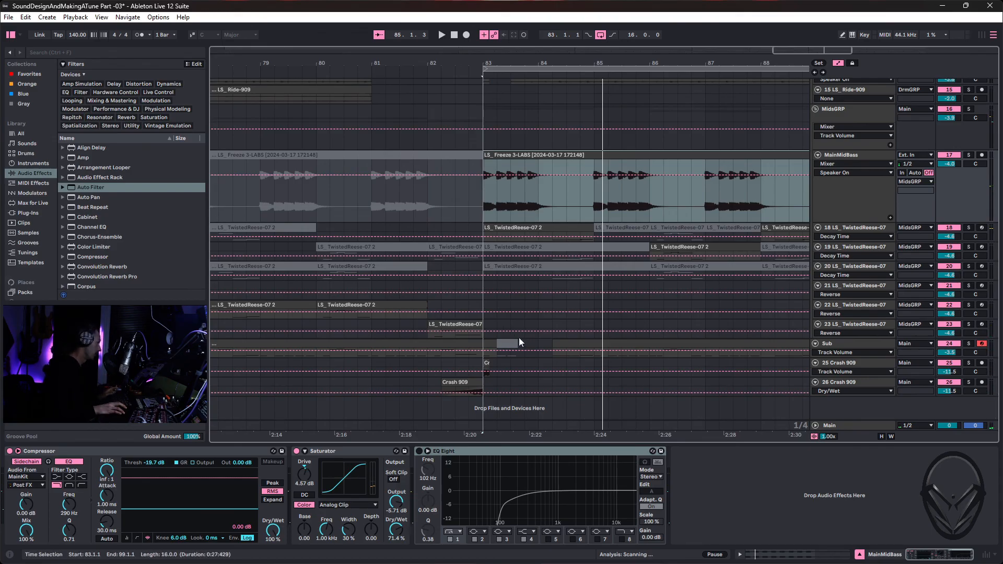
scroll(522, 340, up, 5)
scroll(517, 335, up, 3)
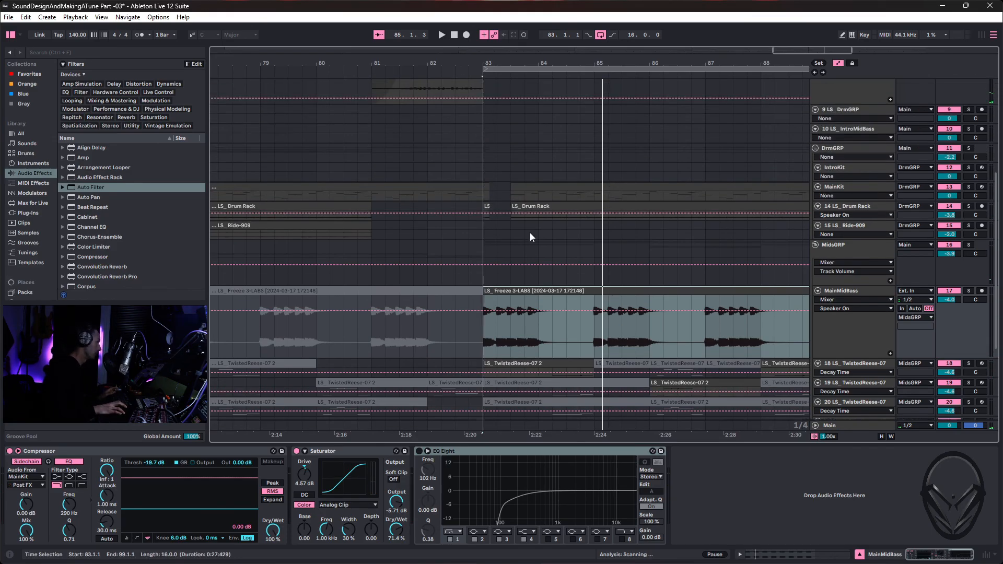
click(522, 207)
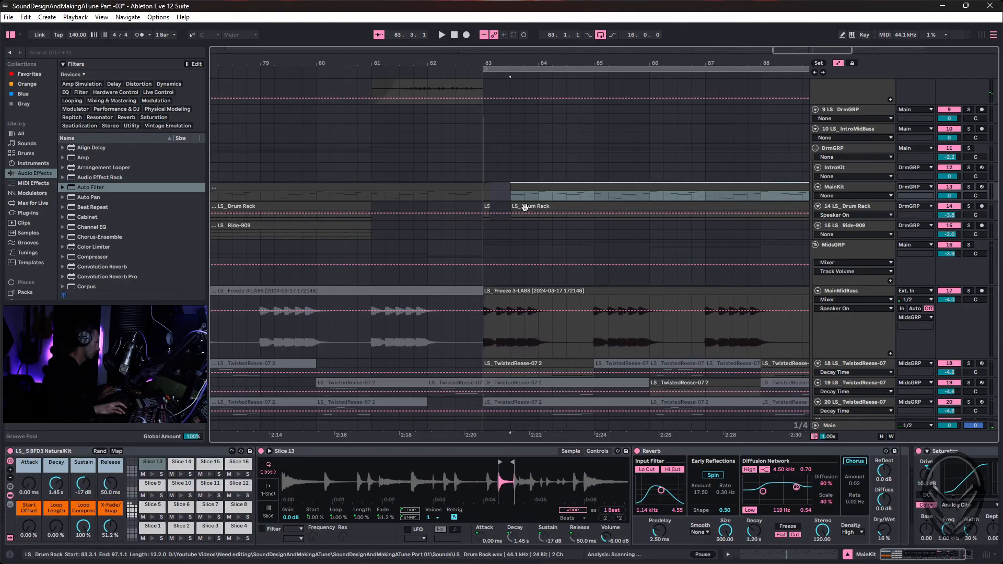
drag(525, 207, 538, 206)
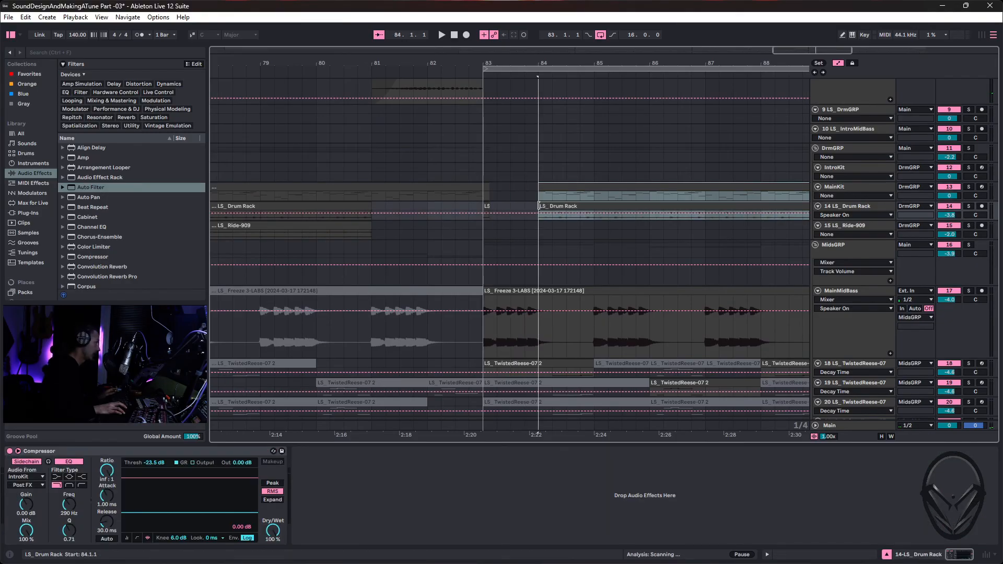
drag(538, 206, 537, 208)
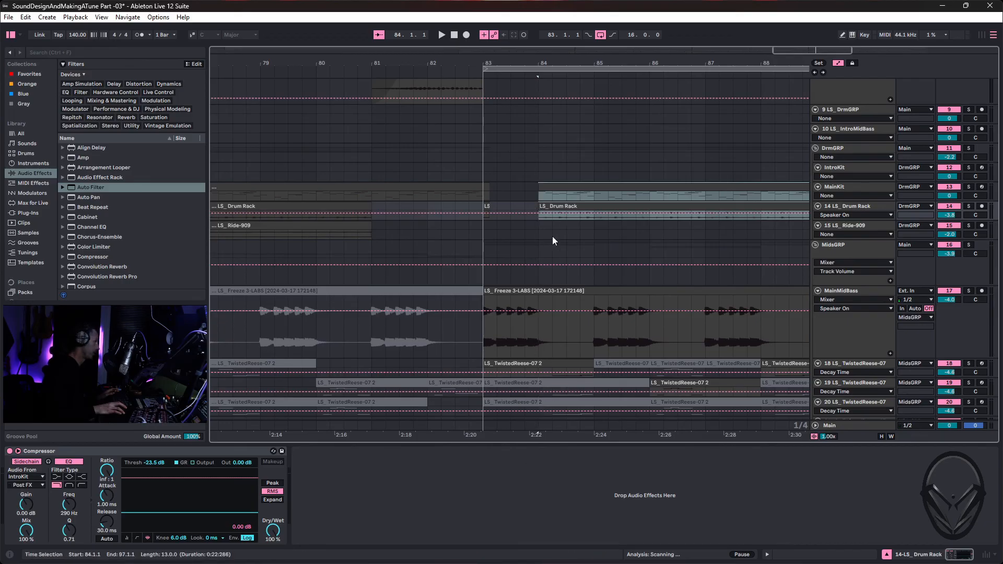
Play from shortly before bar 83 to check the longer drum gap in context.
click(418, 74)
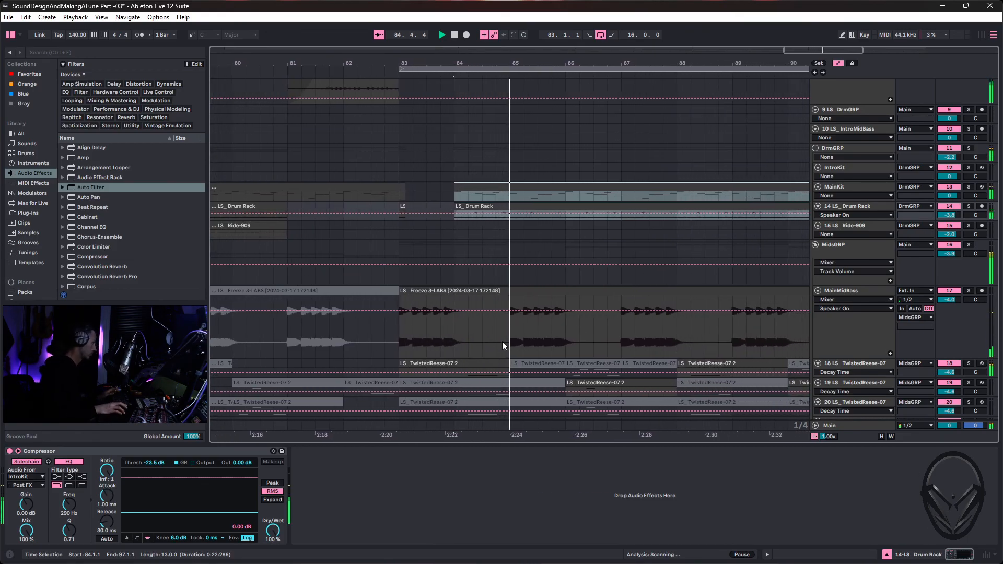
key(space)
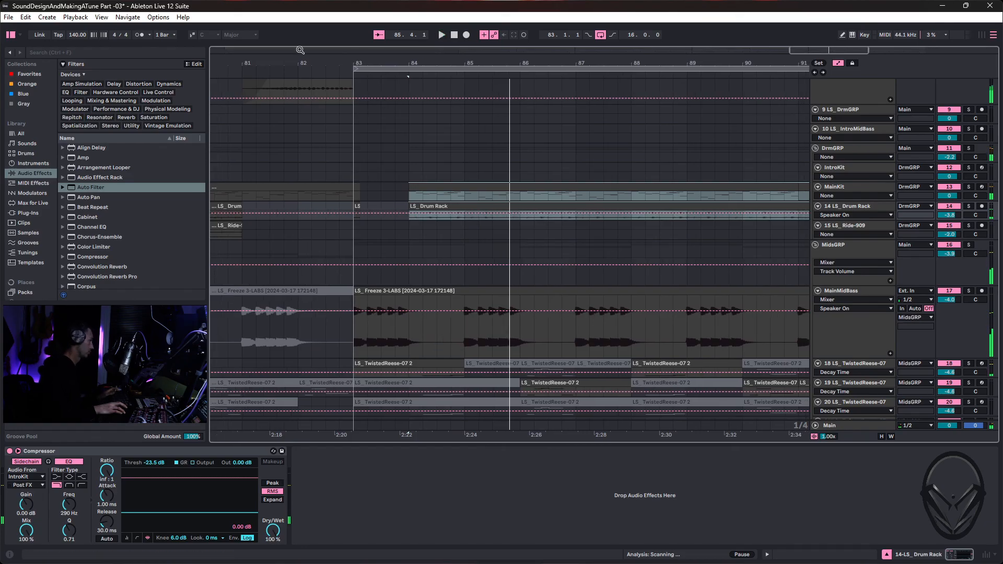
click(239, 72)
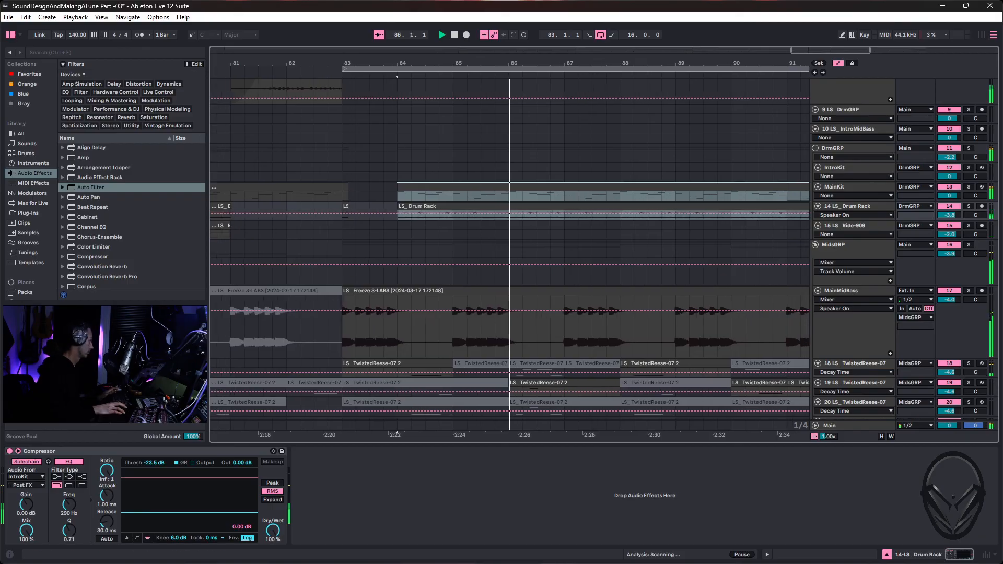
drag(567, 60, 528, 259)
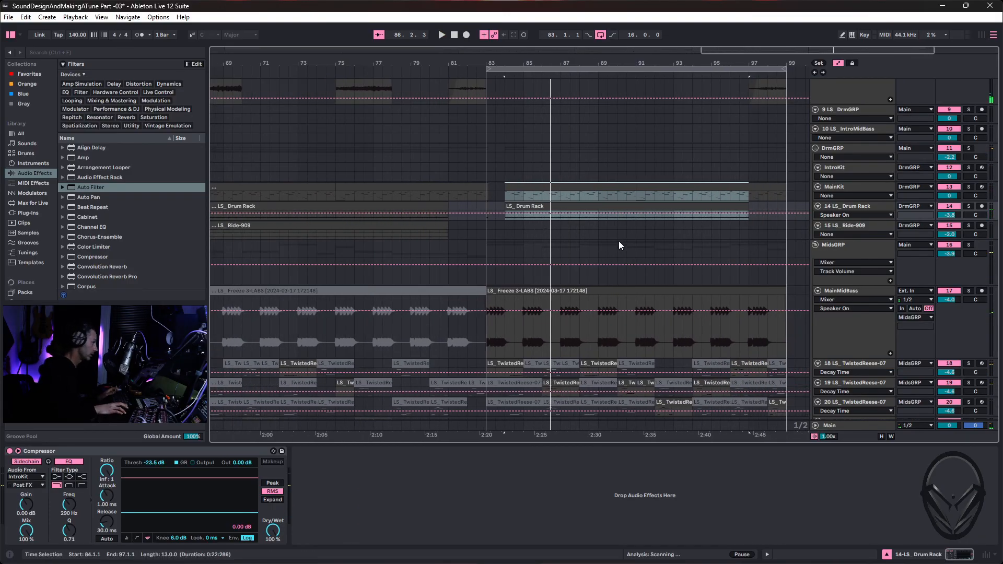
Extend the loop to run from 3.1.1 to 99.1.1 and play the full arrangement from 3.1.1.
scroll(609, 261, down, 5)
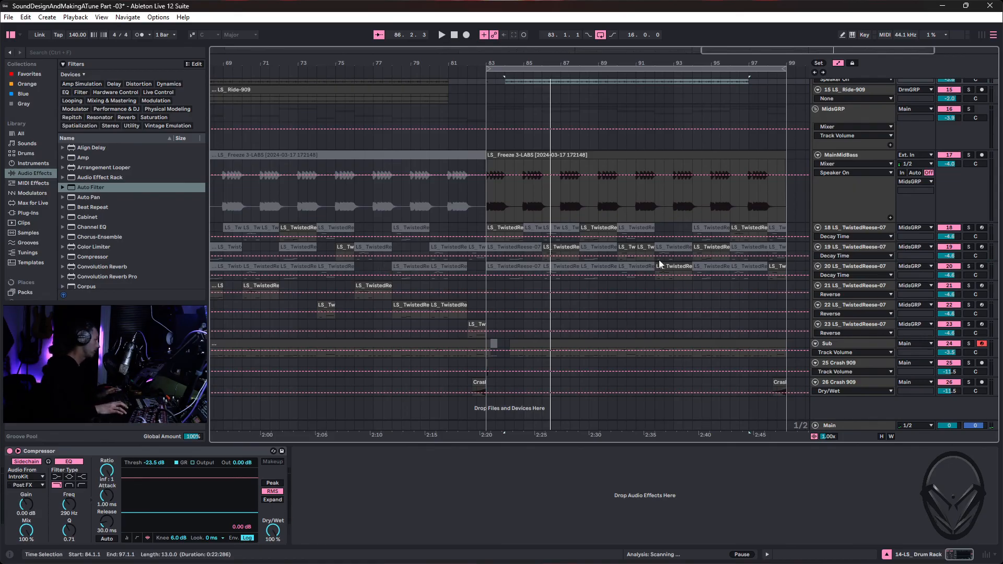
scroll(653, 266, up, 3)
scroll(640, 279, up, 8)
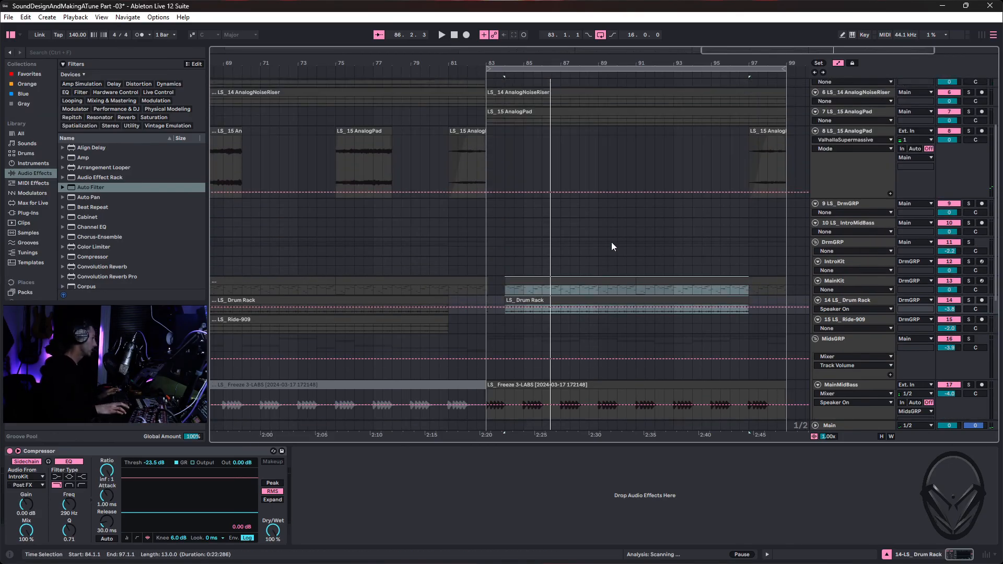
drag(657, 62, 656, 42)
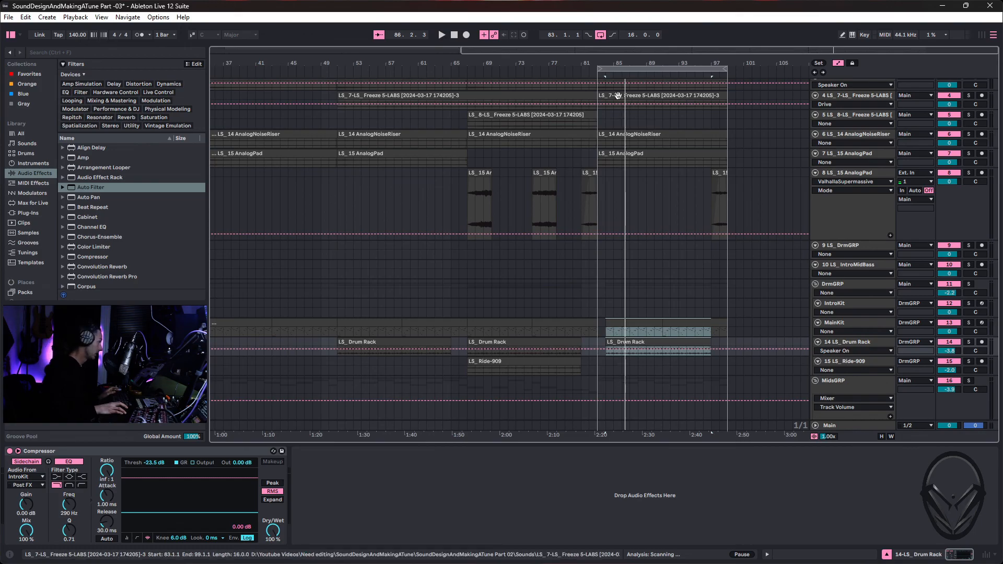
drag(601, 65, 225, 61)
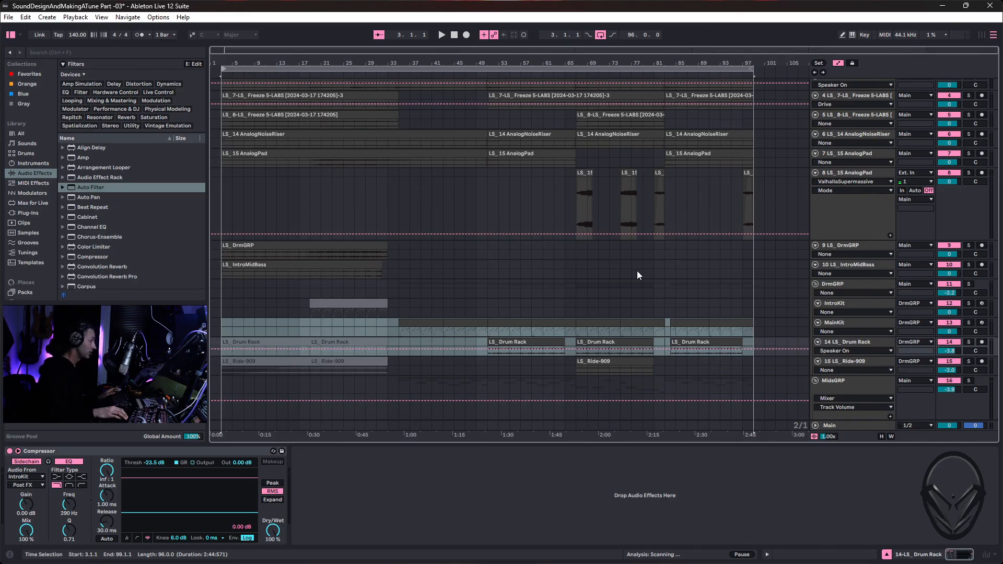
key(space)
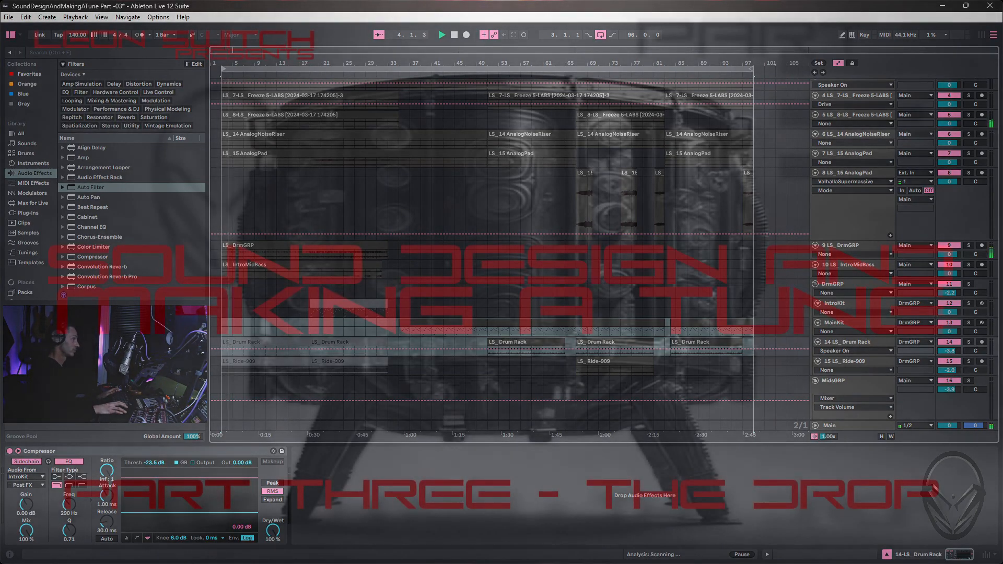